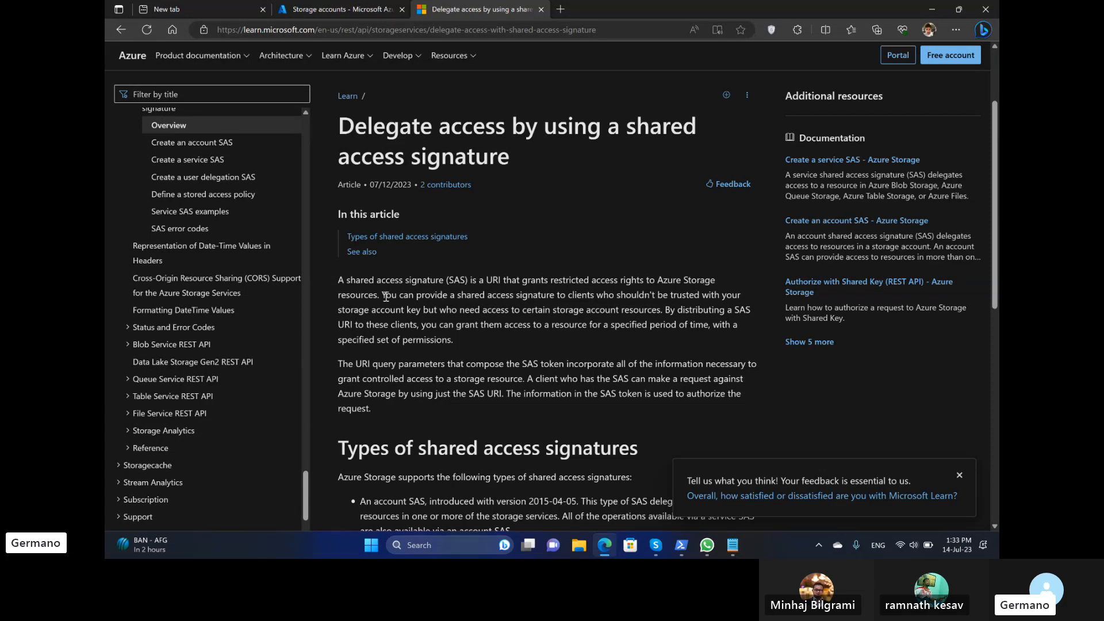
Read down through the shared access signature article in Microsoft Learn
scroll(459, 311, "down", 1)
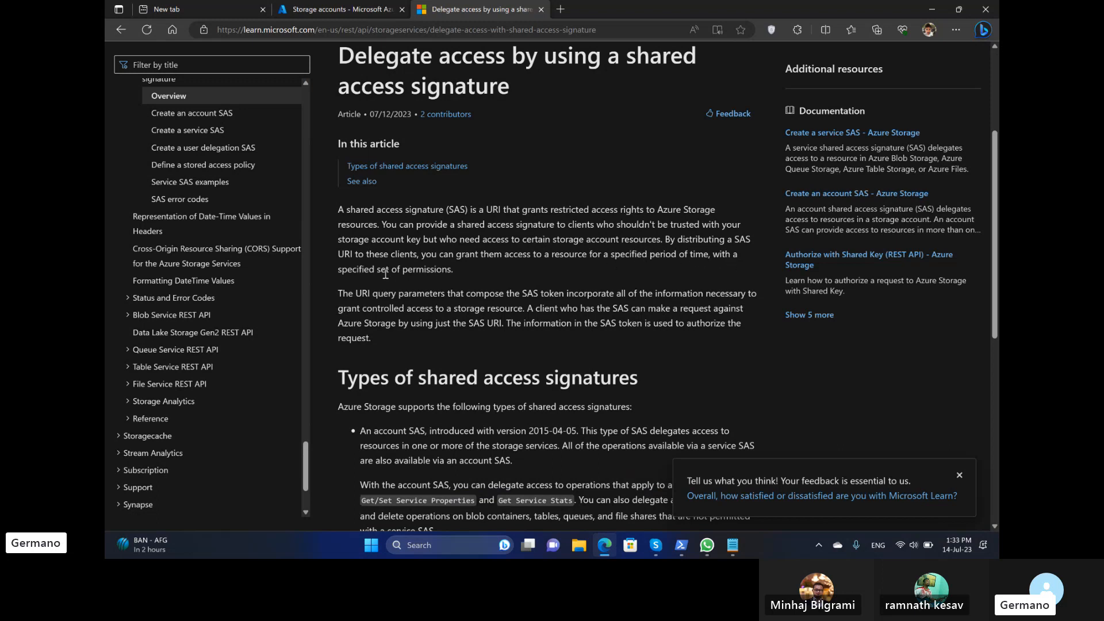
scroll(506, 280, "down", 1)
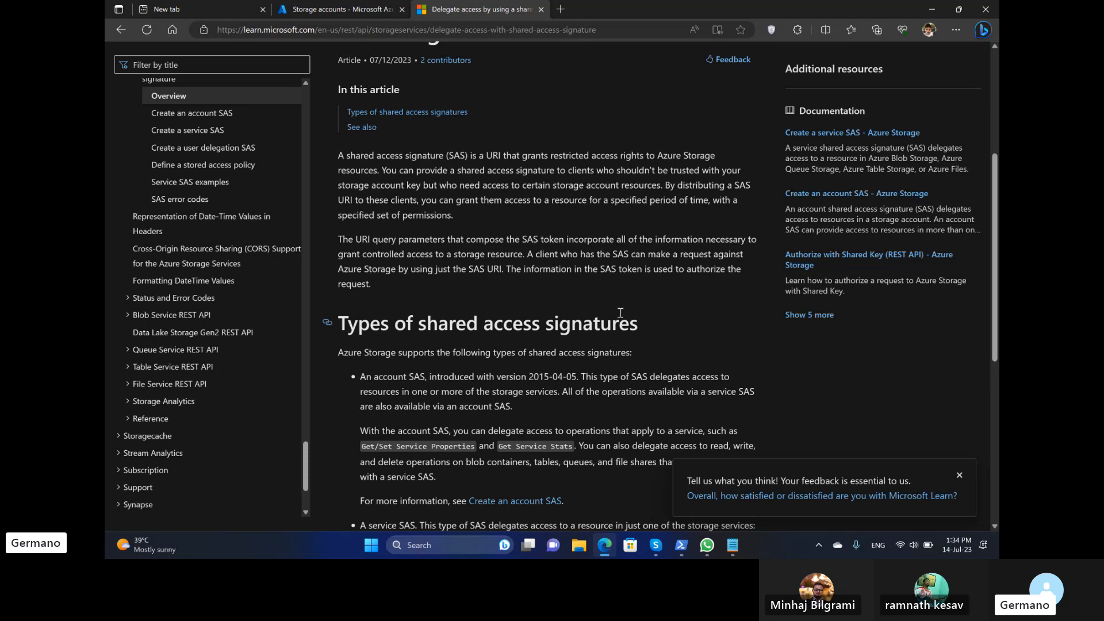
scroll(620, 314, "down", 1)
scroll(621, 314, "down", 2)
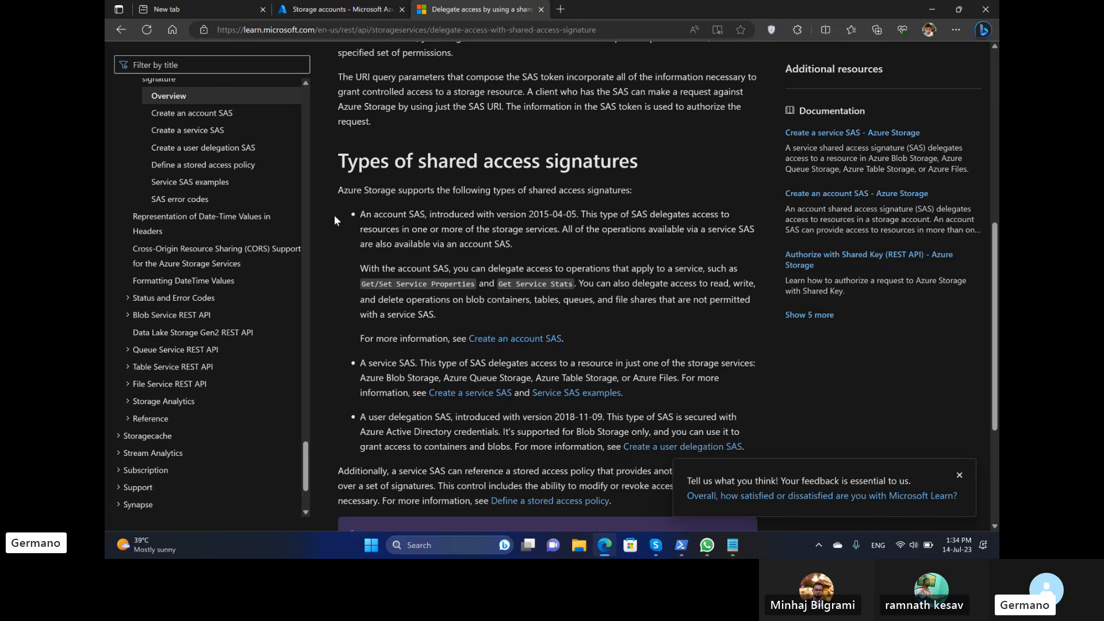
scroll(404, 198, "down", 1)
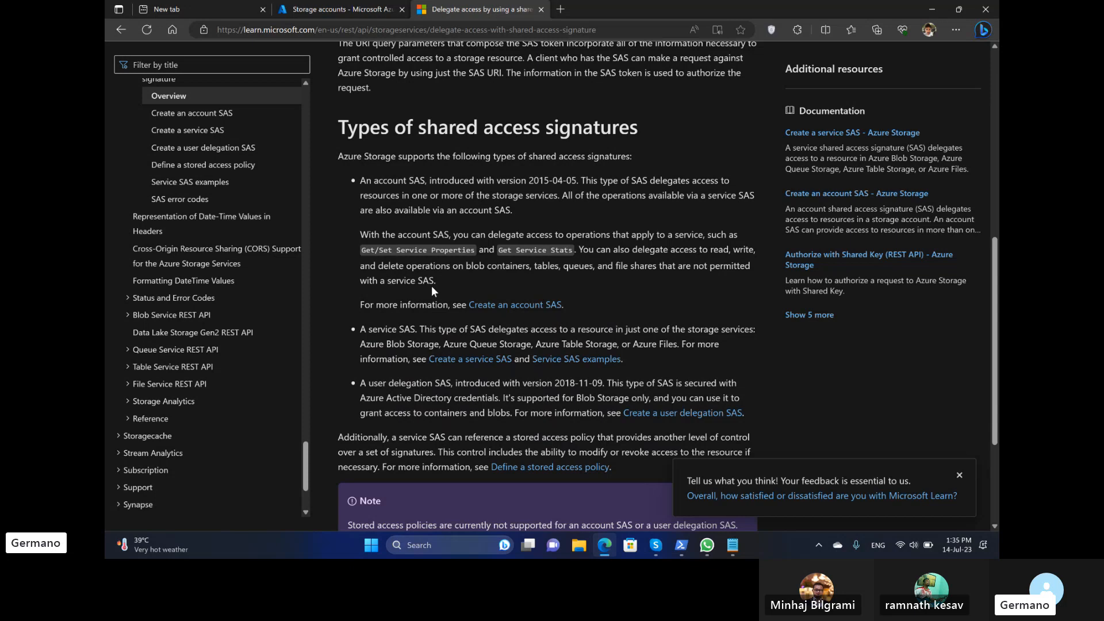
scroll(468, 290, "down", 1)
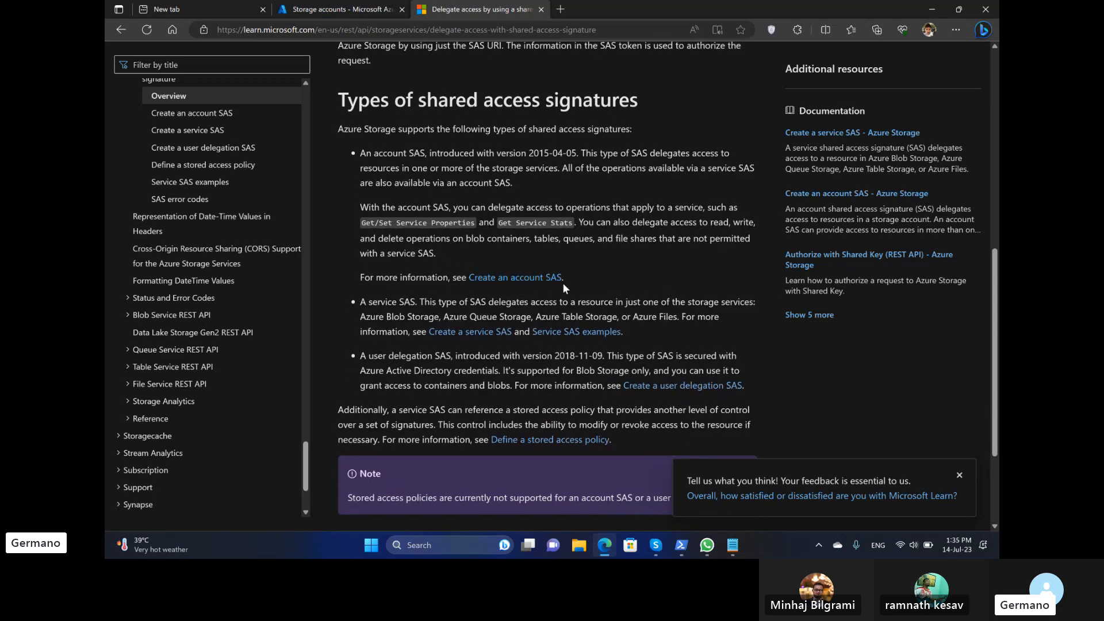
scroll(596, 276, "down", 3)
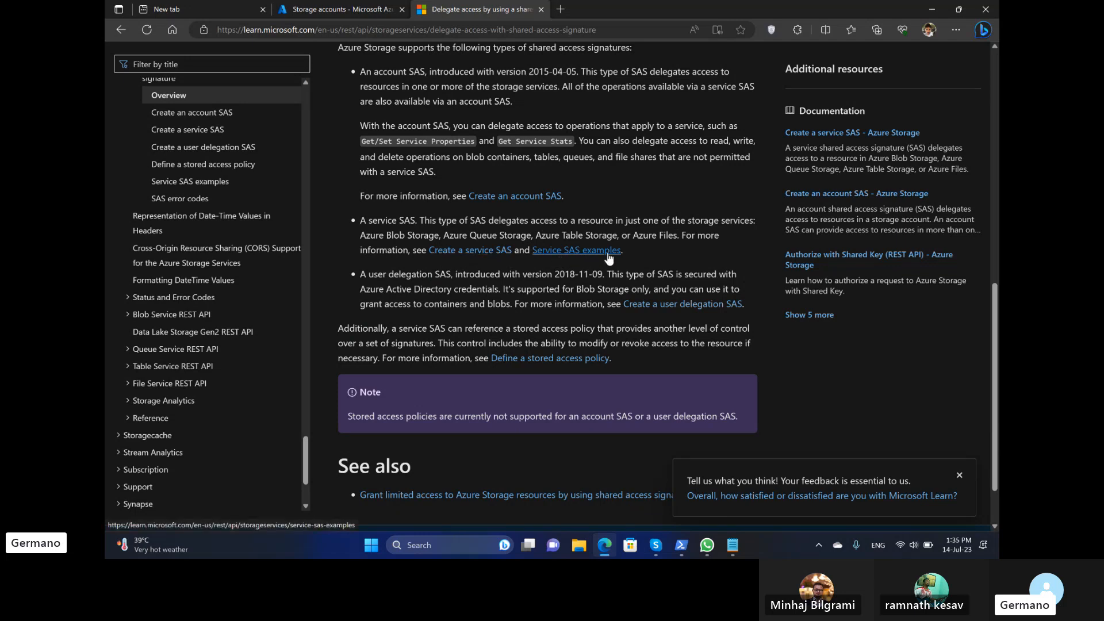
scroll(645, 265, "down", 1)
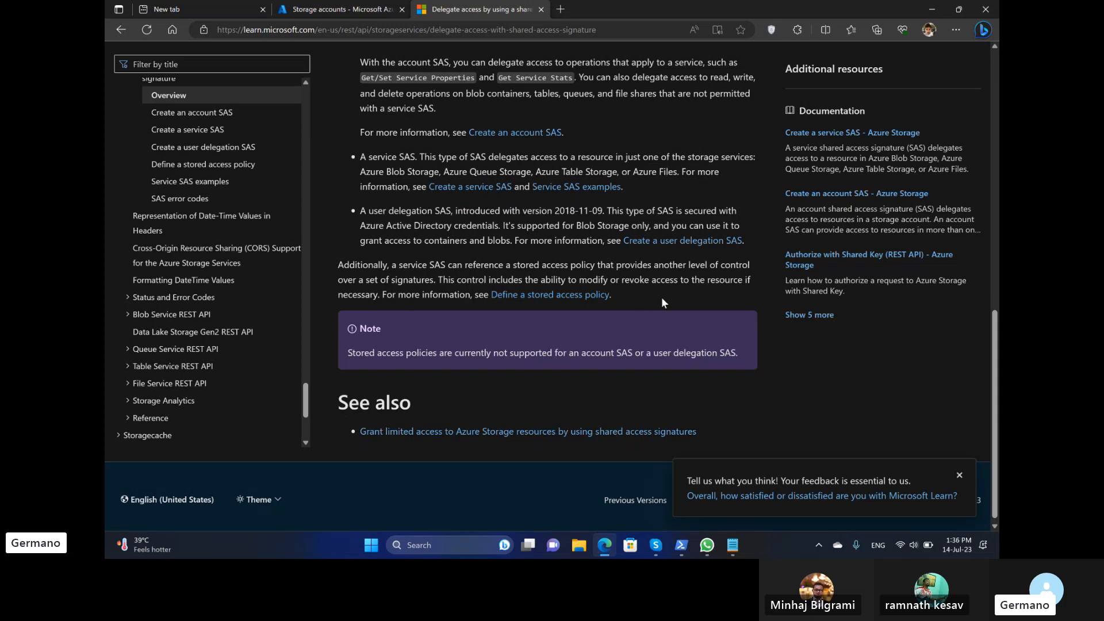
scroll(662, 297, "down", 1)
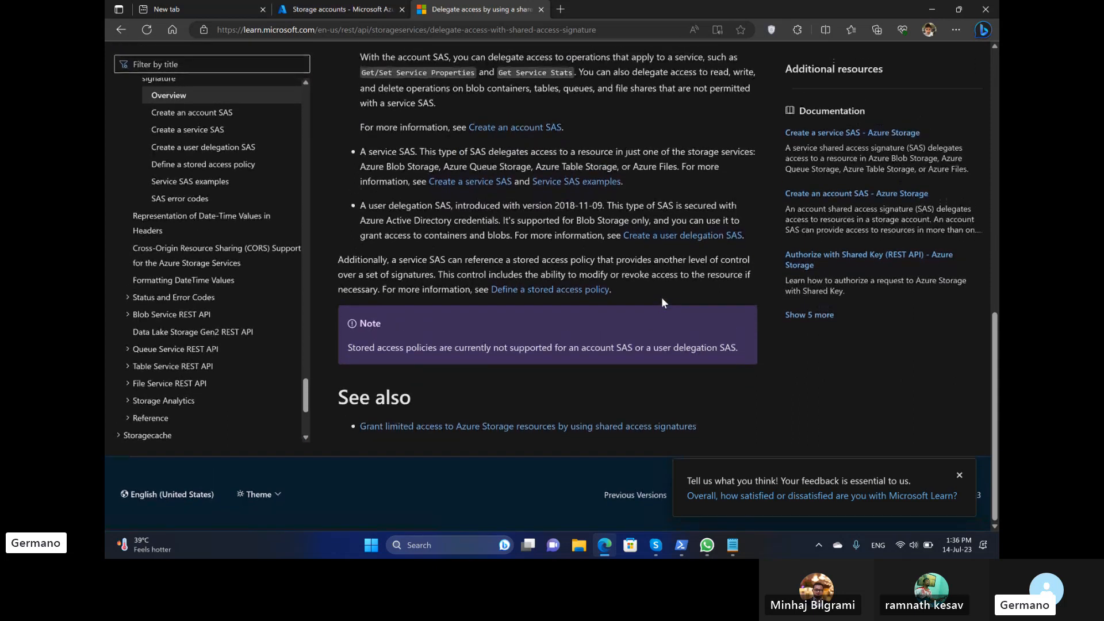
Dismiss the feedback survey, return to the article top, and switch to the SAS notes in Notepad
scroll(662, 299, "up", 2)
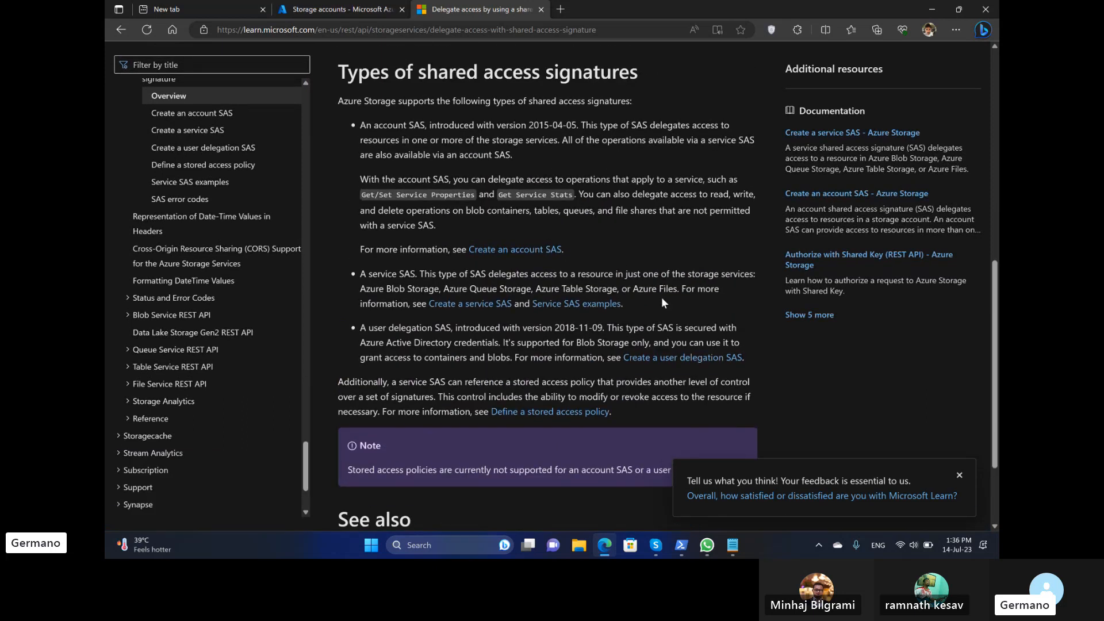
scroll(661, 296, "up", 6)
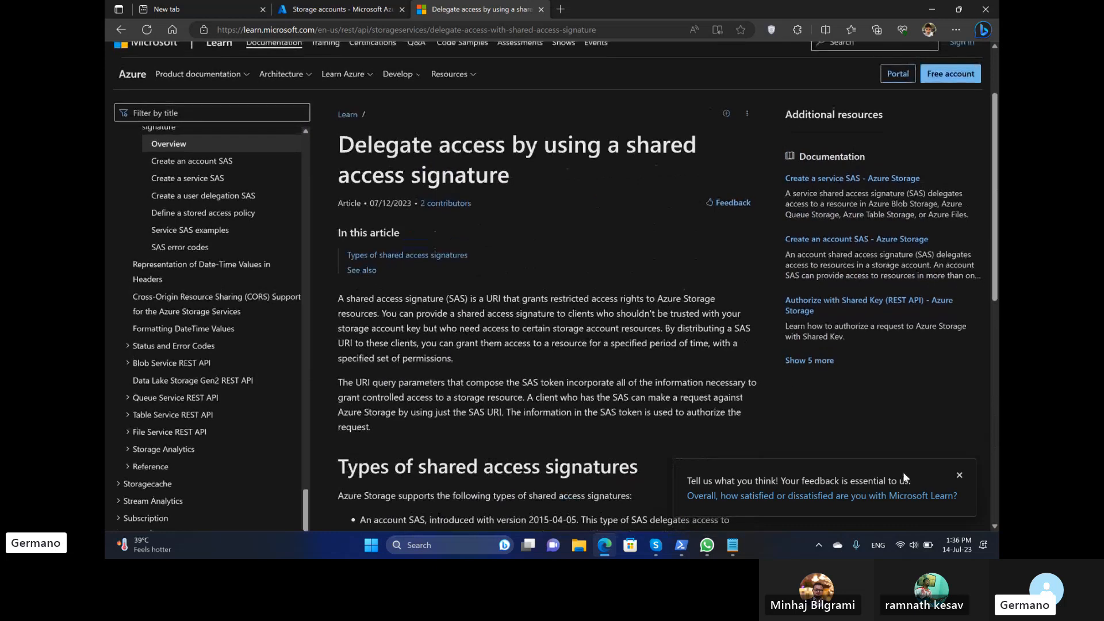
left_click(959, 475)
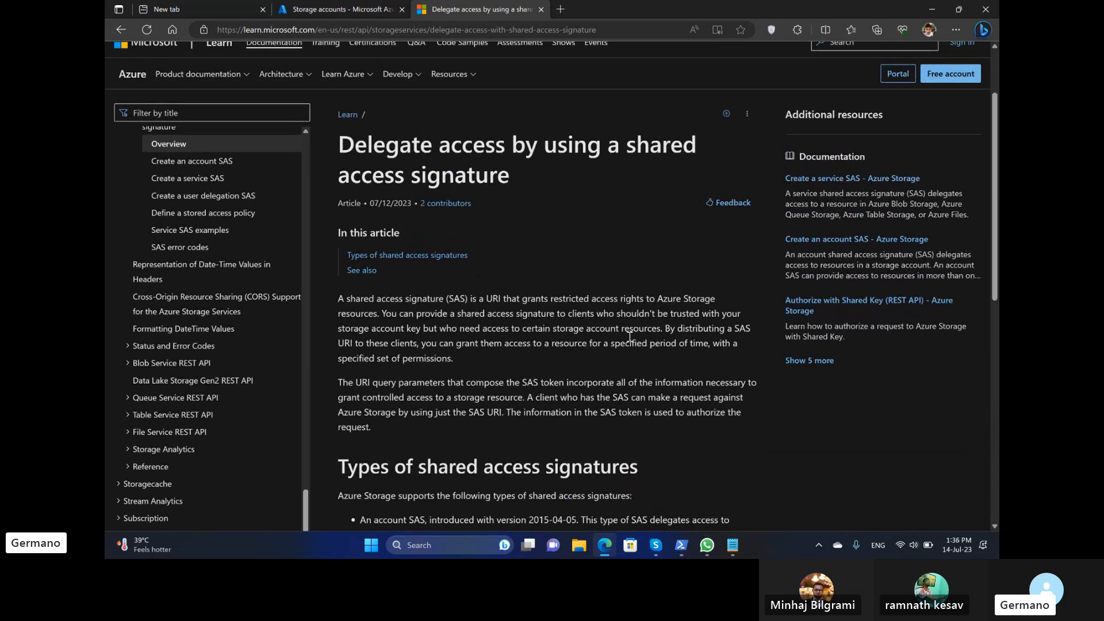
scroll(629, 336, "up", 2)
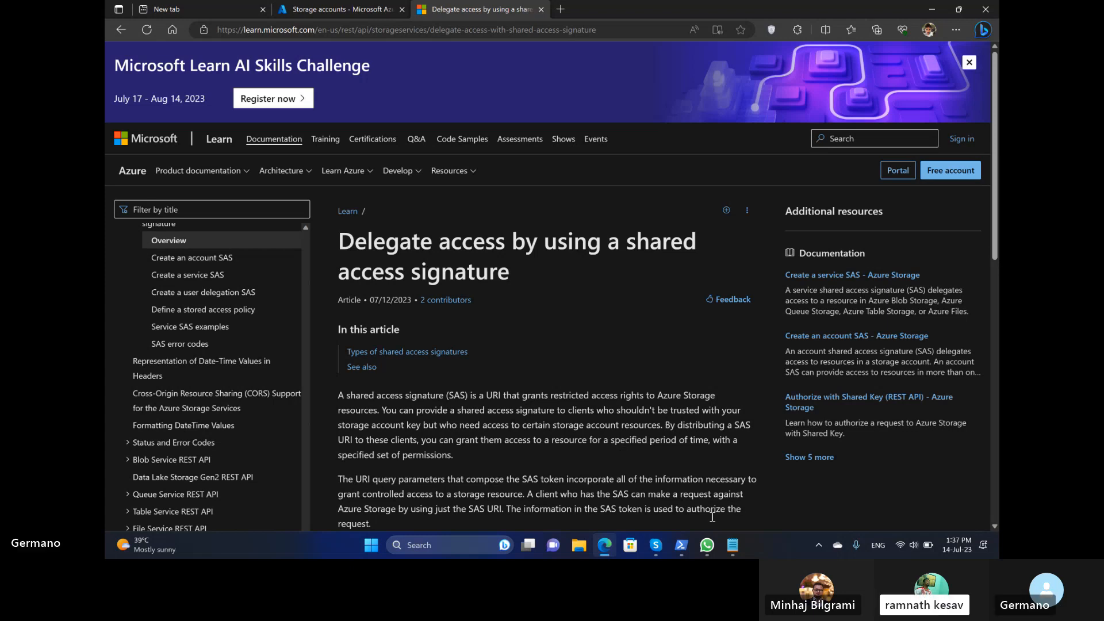
left_click(733, 545)
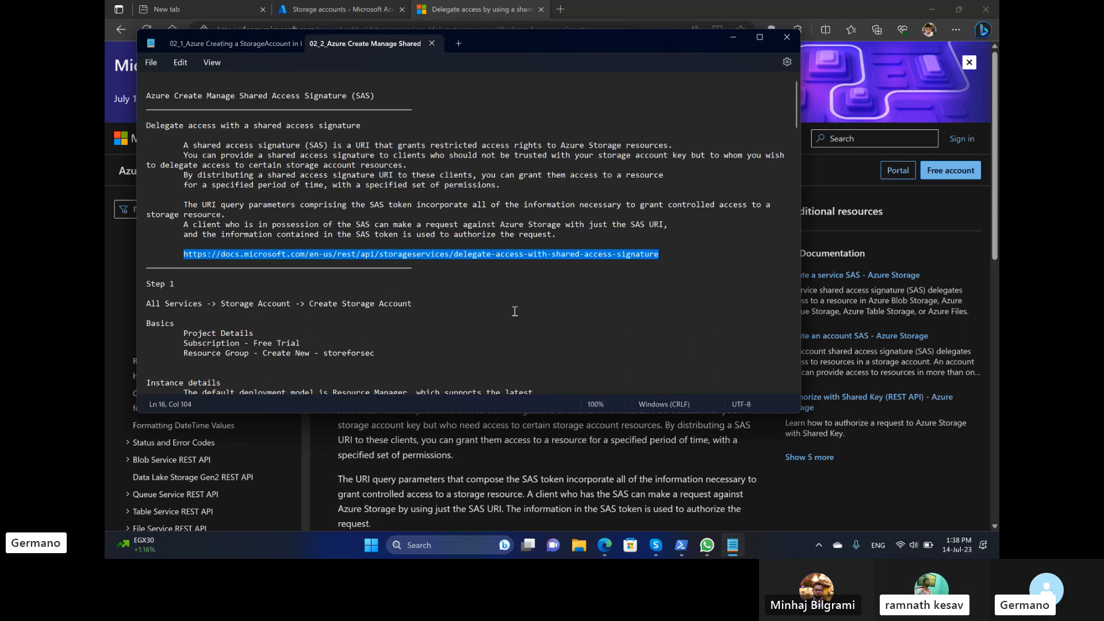
Read the Step 1 storage account notes, then return to the Azure Storage accounts list
scroll(515, 311, "down", 4)
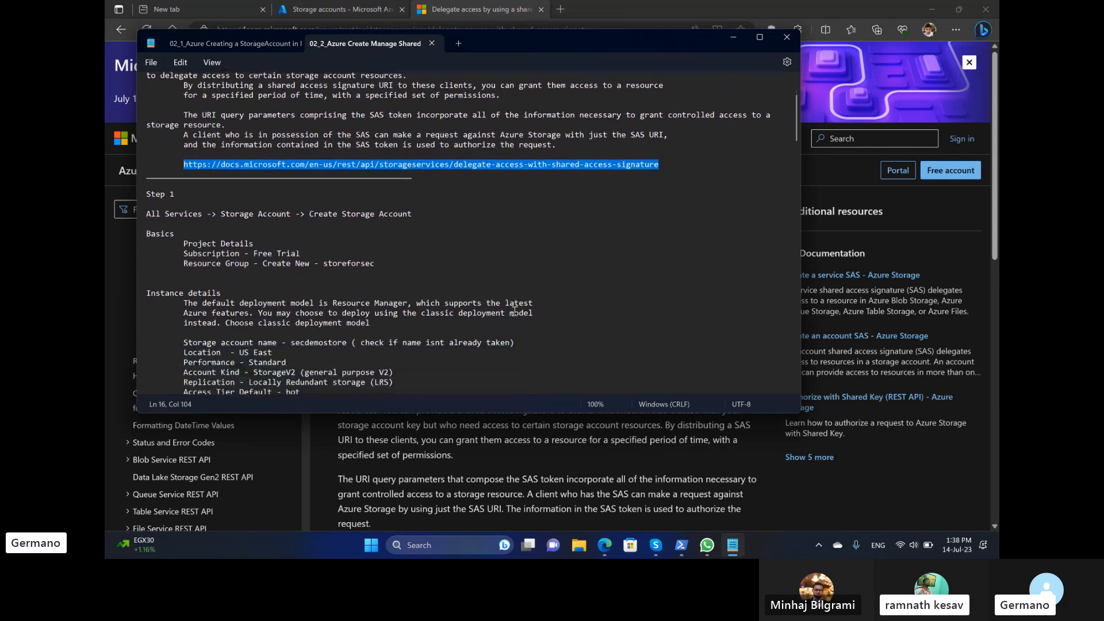
scroll(515, 312, "down", 1)
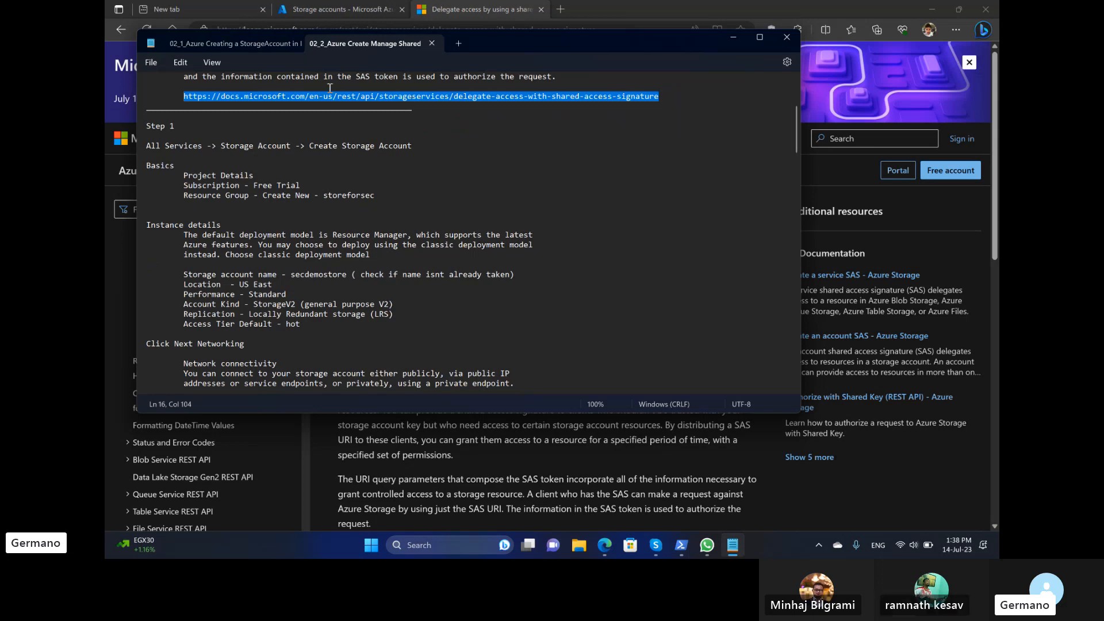
left_click(353, 8)
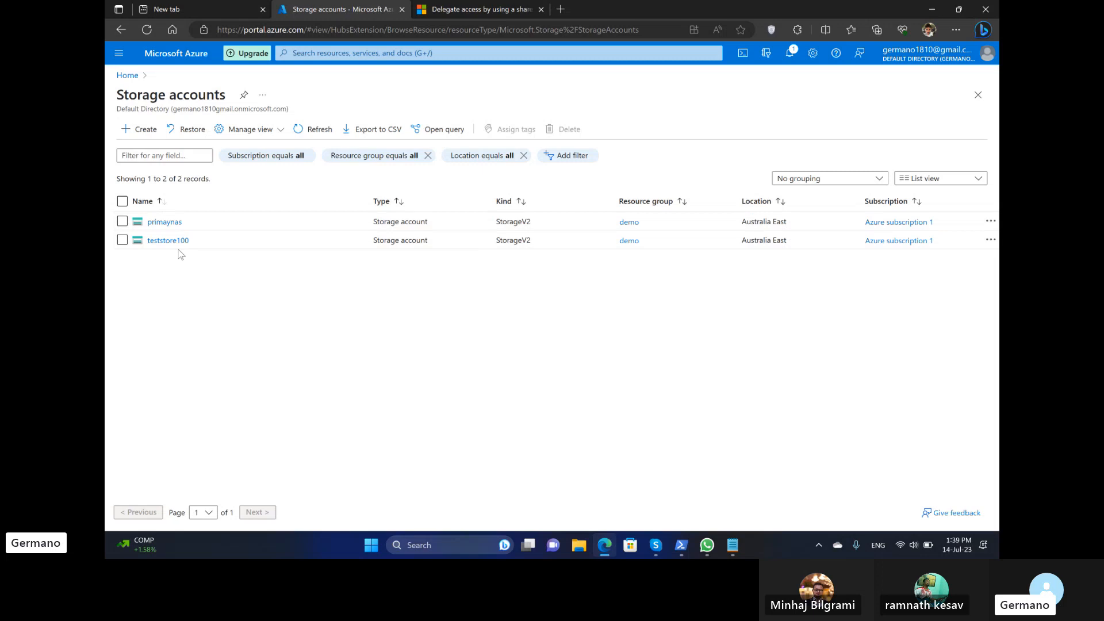
Start a new storage account named testsasstorage14723 in resource group demo
left_click(139, 130)
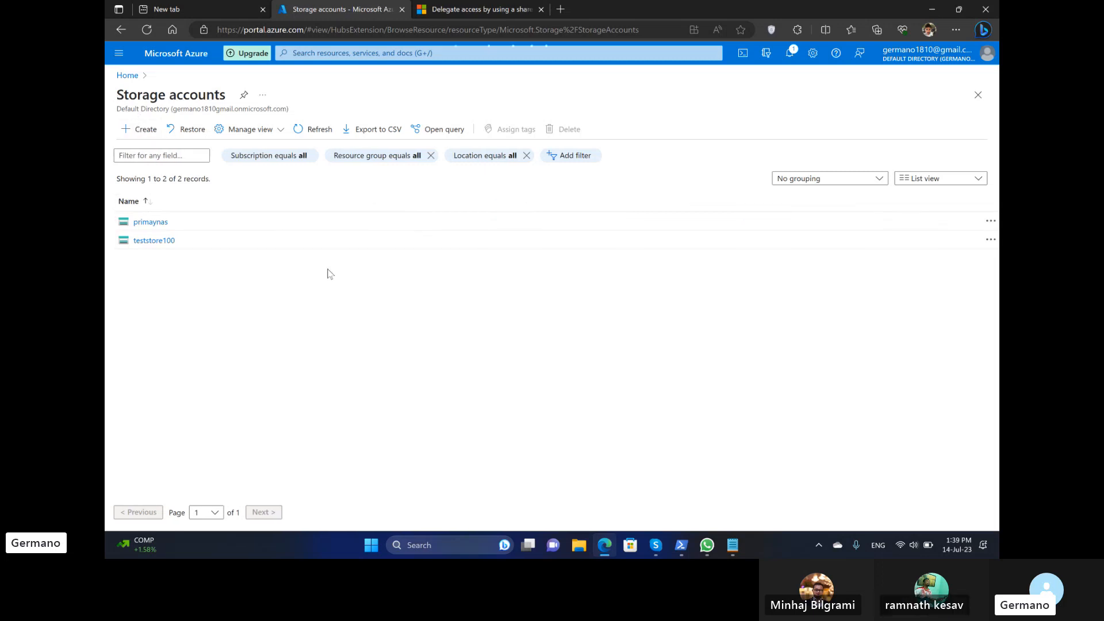
left_click(140, 129)
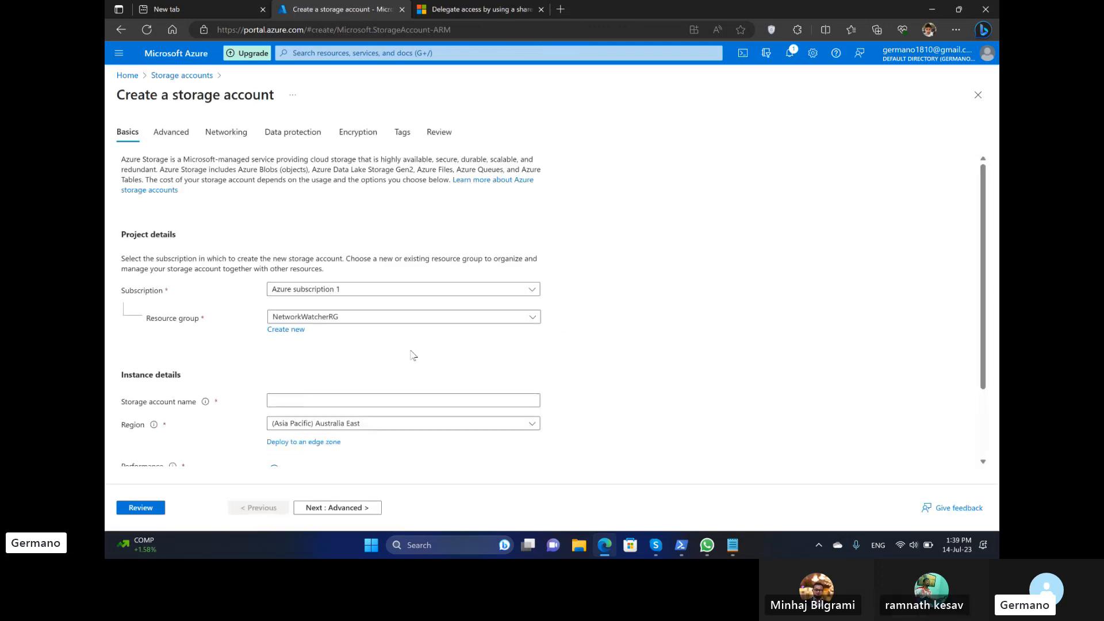
scroll(624, 320, "down", 1)
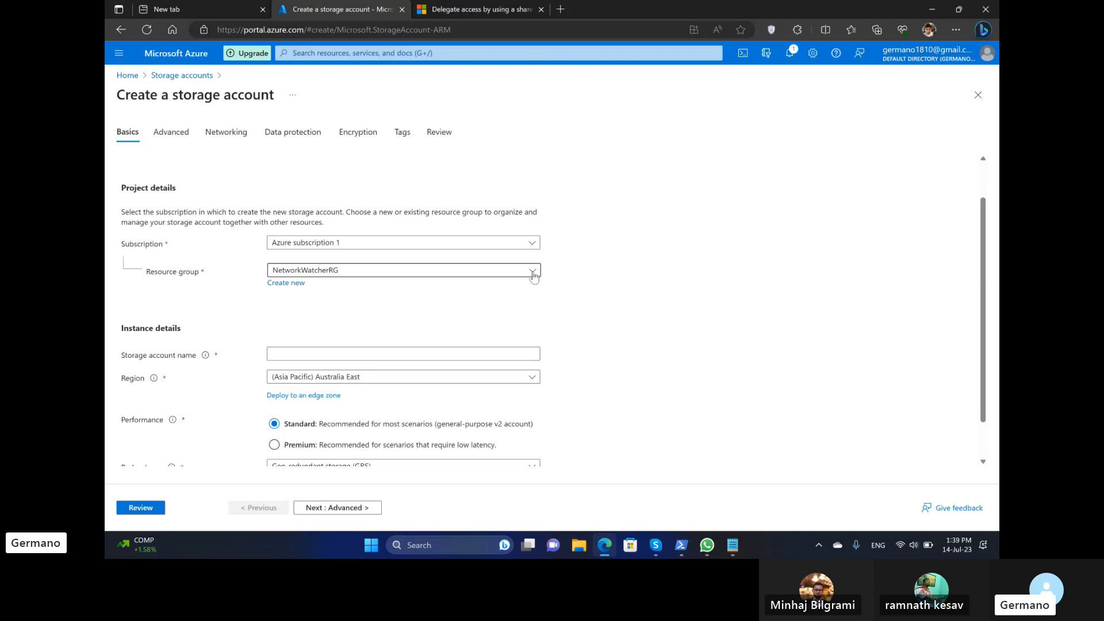
left_click(534, 276)
left_click(305, 334)
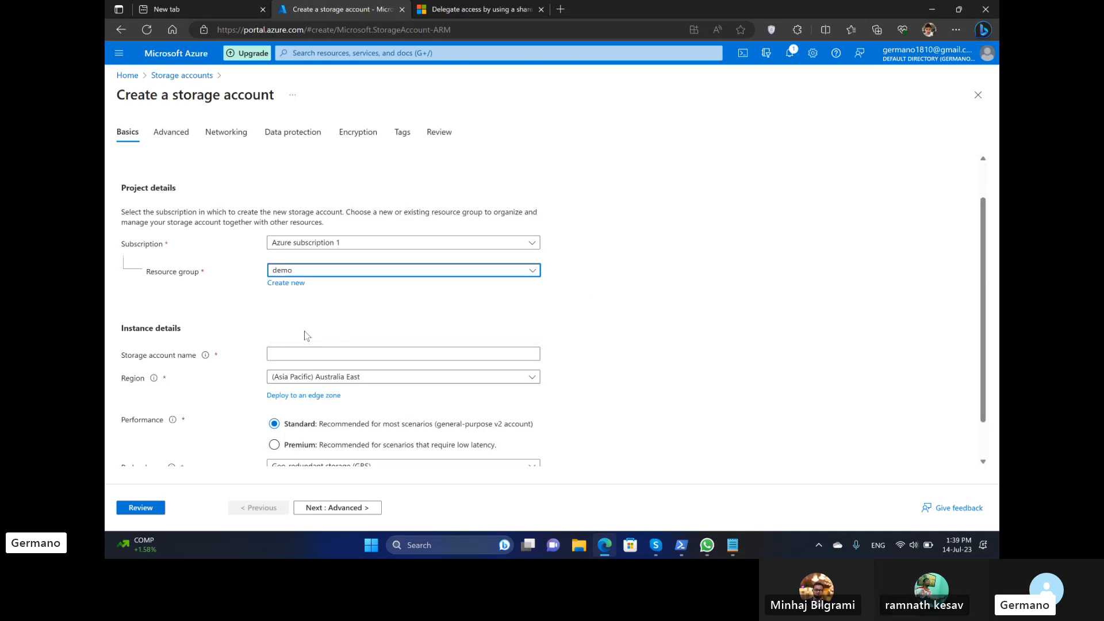
scroll(547, 316, "down", 1)
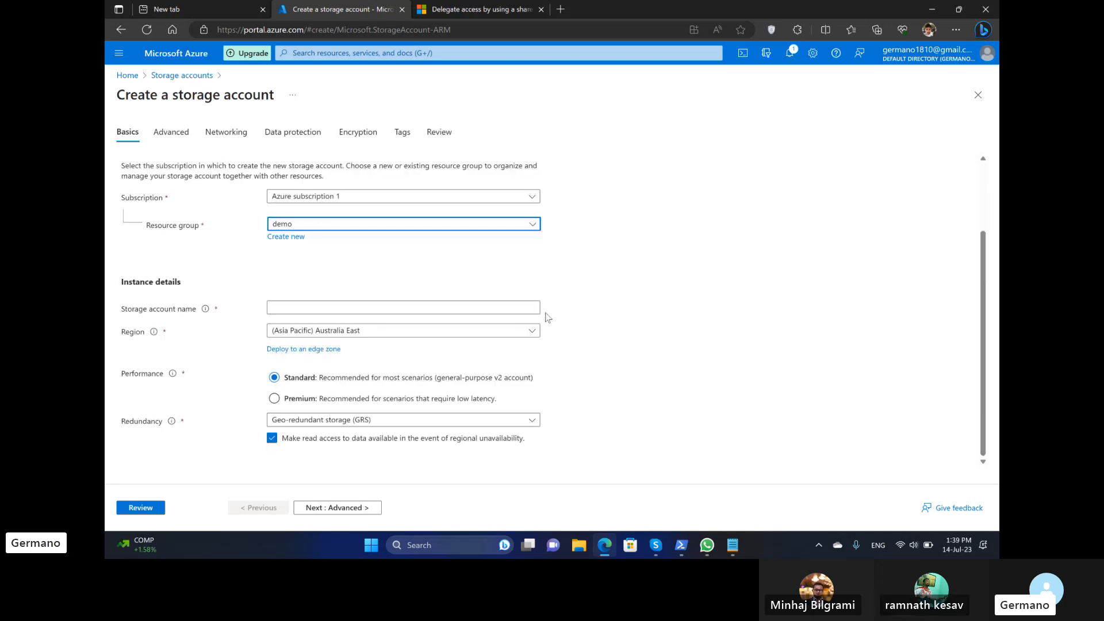
left_click(304, 306)
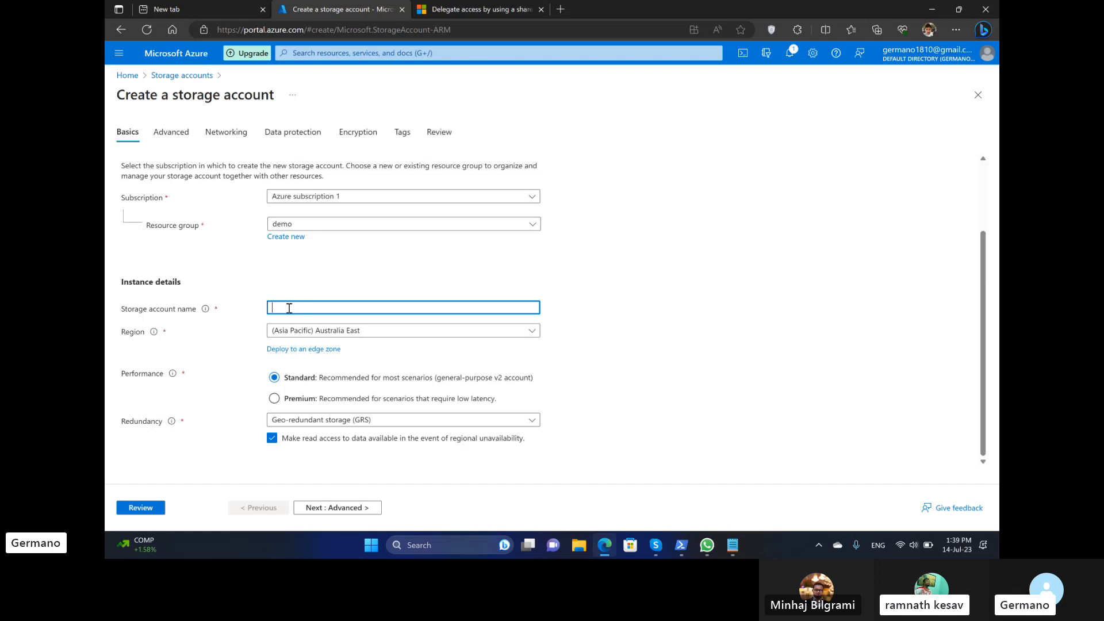
type("testsas")
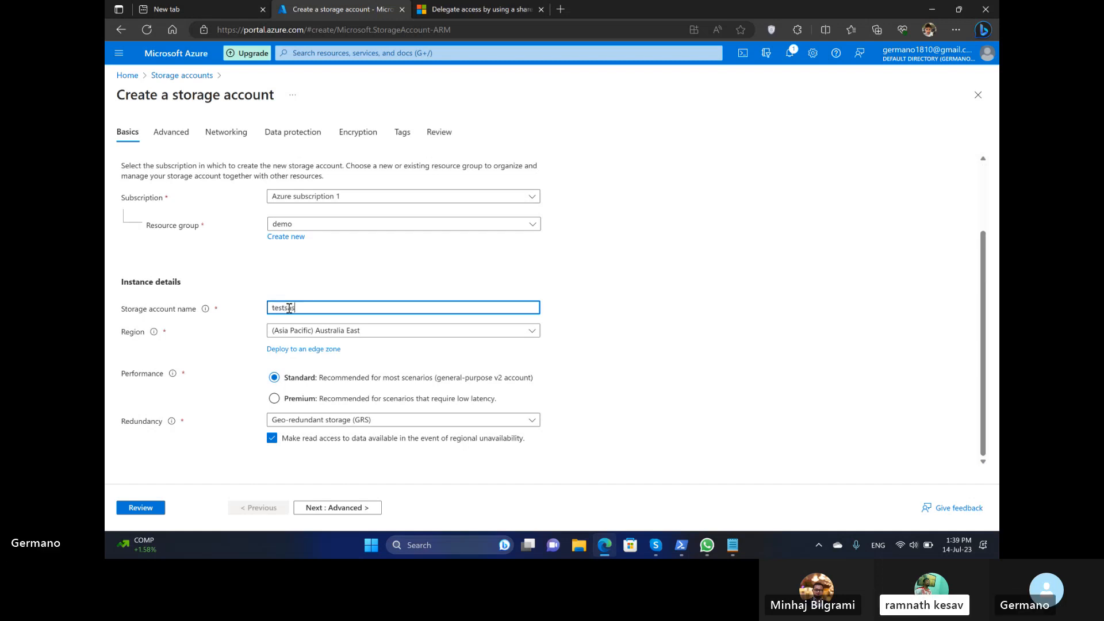
type("storage")
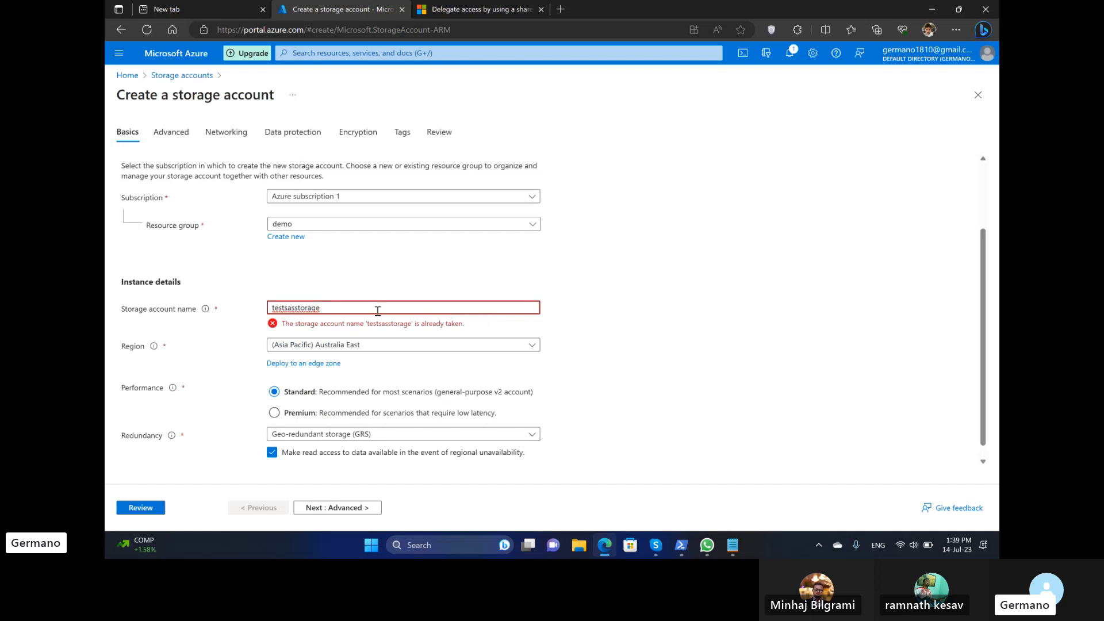
type("14")
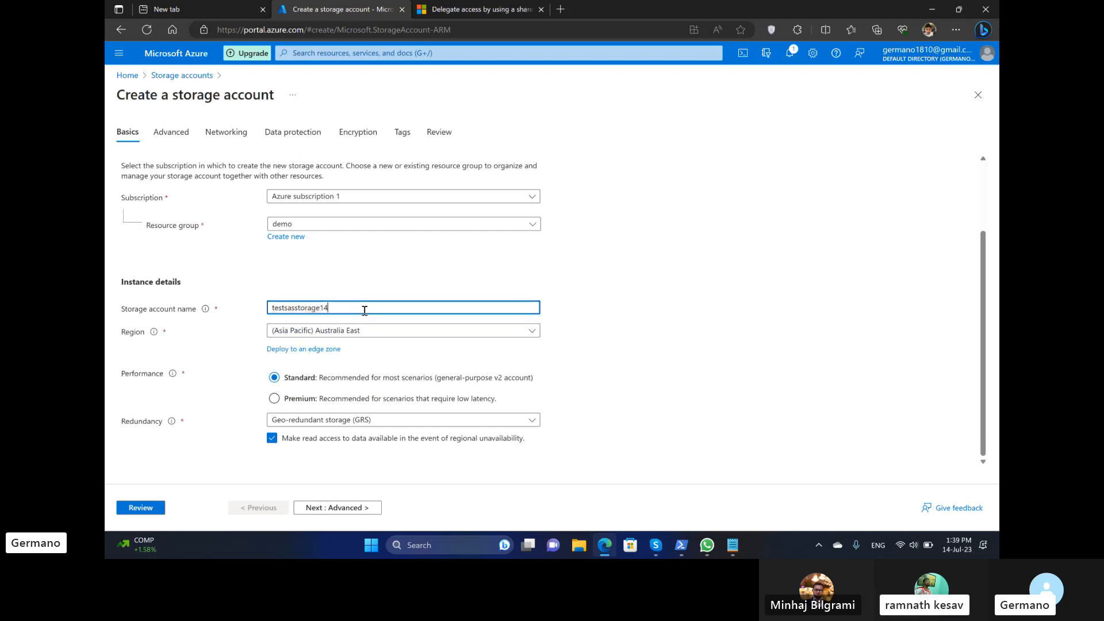
type("723")
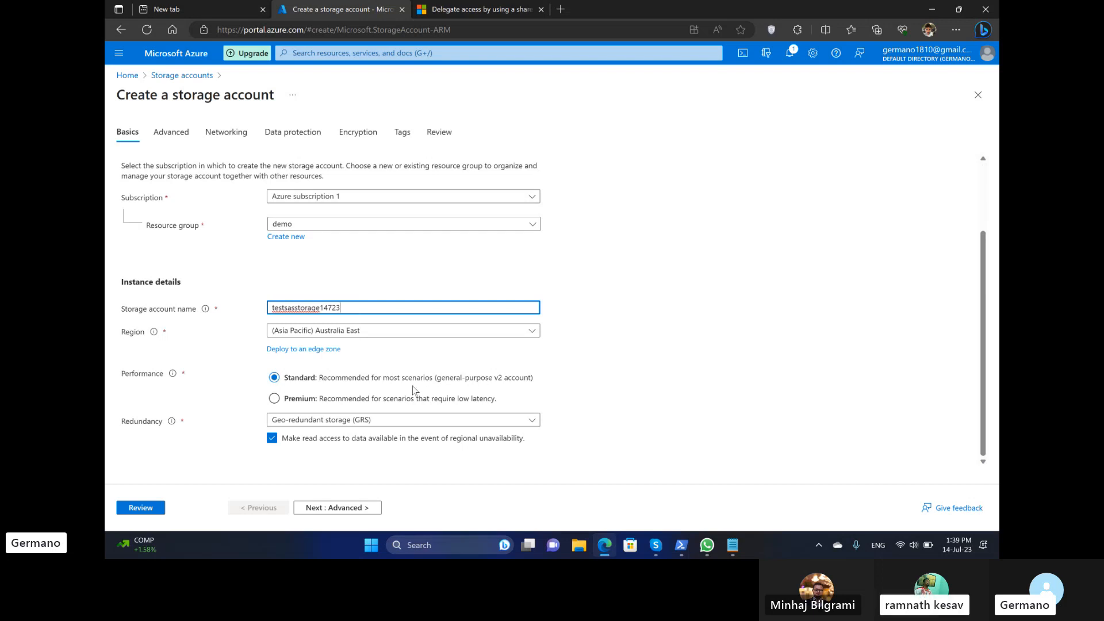
Set the account's redundancy to Locally-redundant storage (LRS)
left_click(501, 425)
left_click(501, 426)
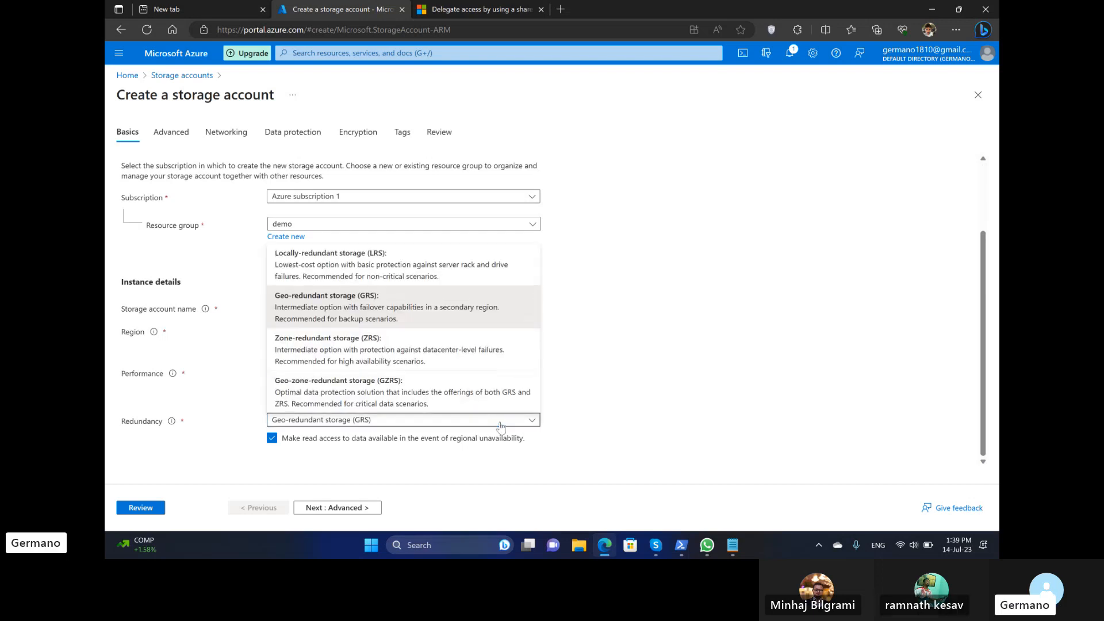
left_click(384, 260)
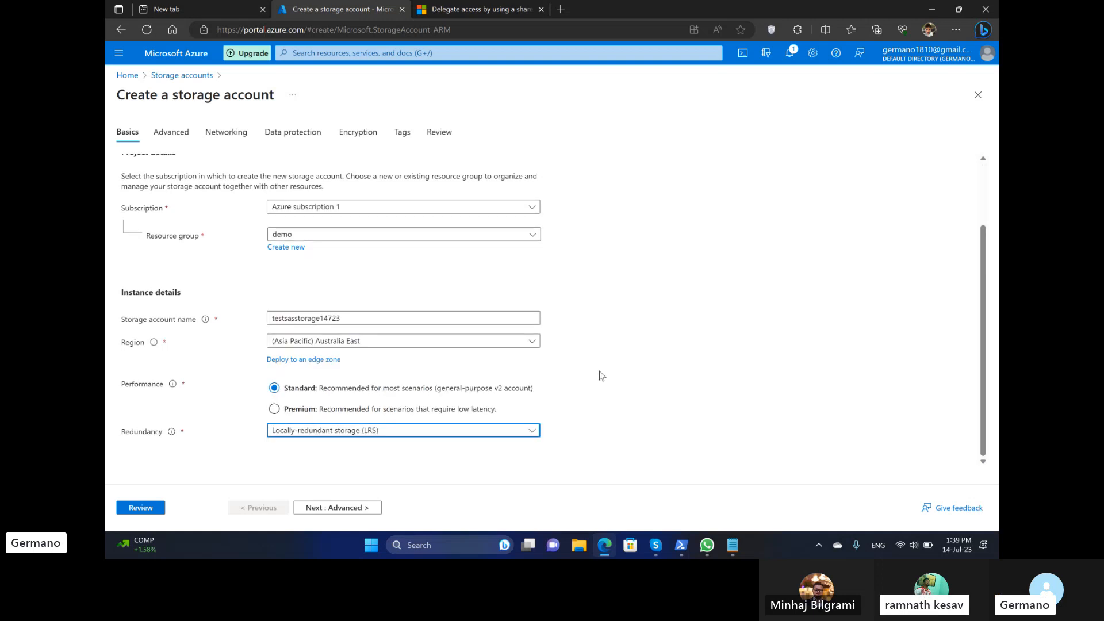
Leave the Advanced tab settings at their defaults and continue to Networking
left_click(359, 510)
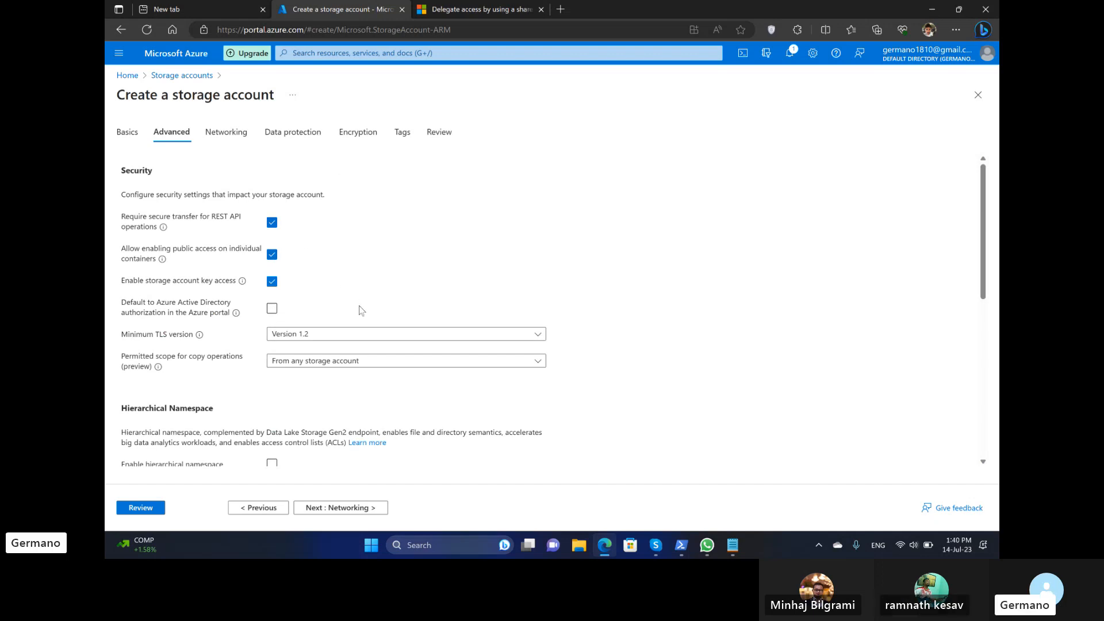
scroll(362, 313, "down", 1)
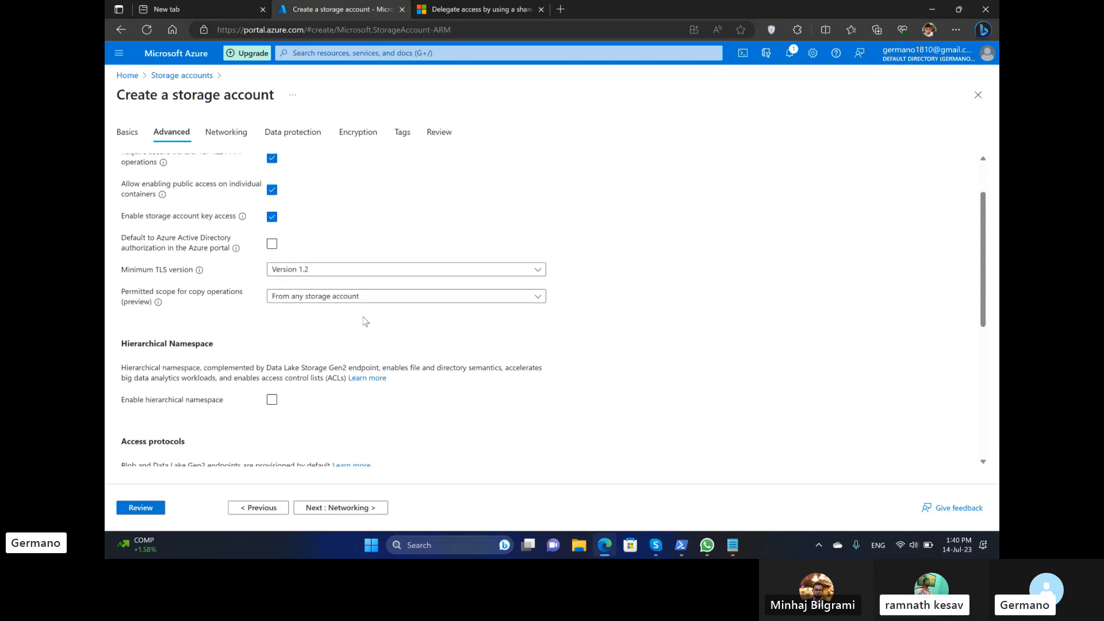
scroll(351, 325, "down", 3)
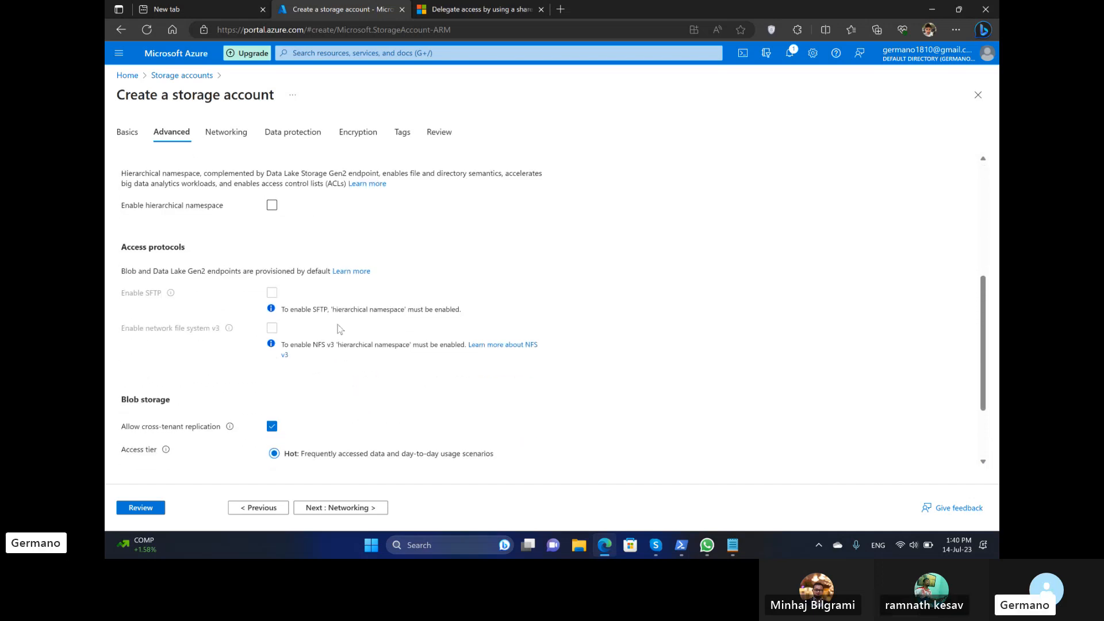
scroll(340, 329, "down", 1)
scroll(340, 329, "down", 1)
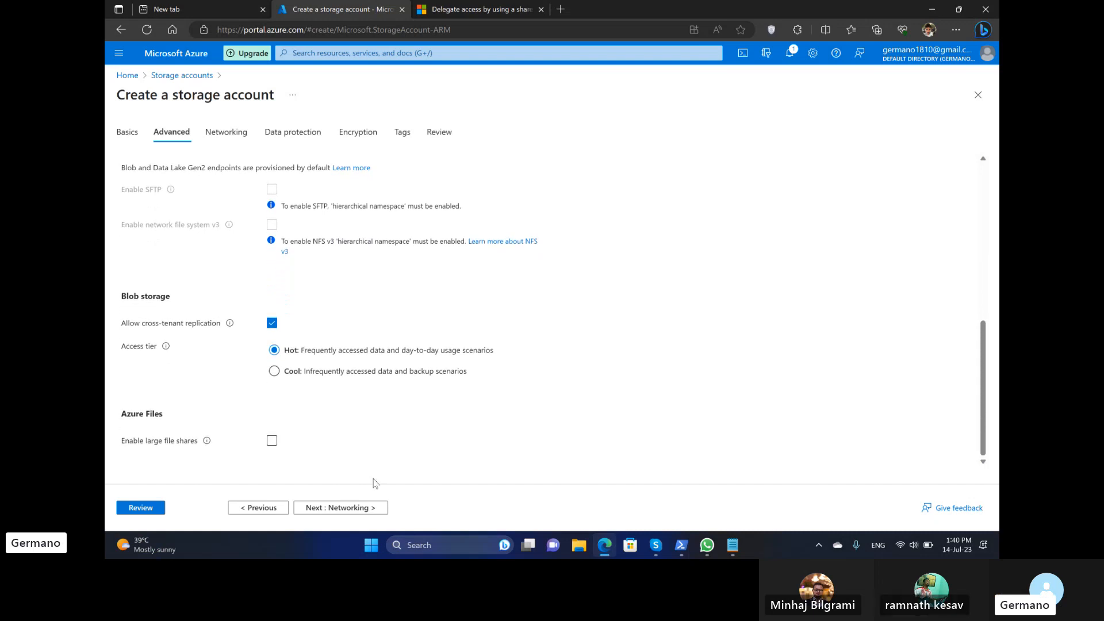
left_click(334, 509)
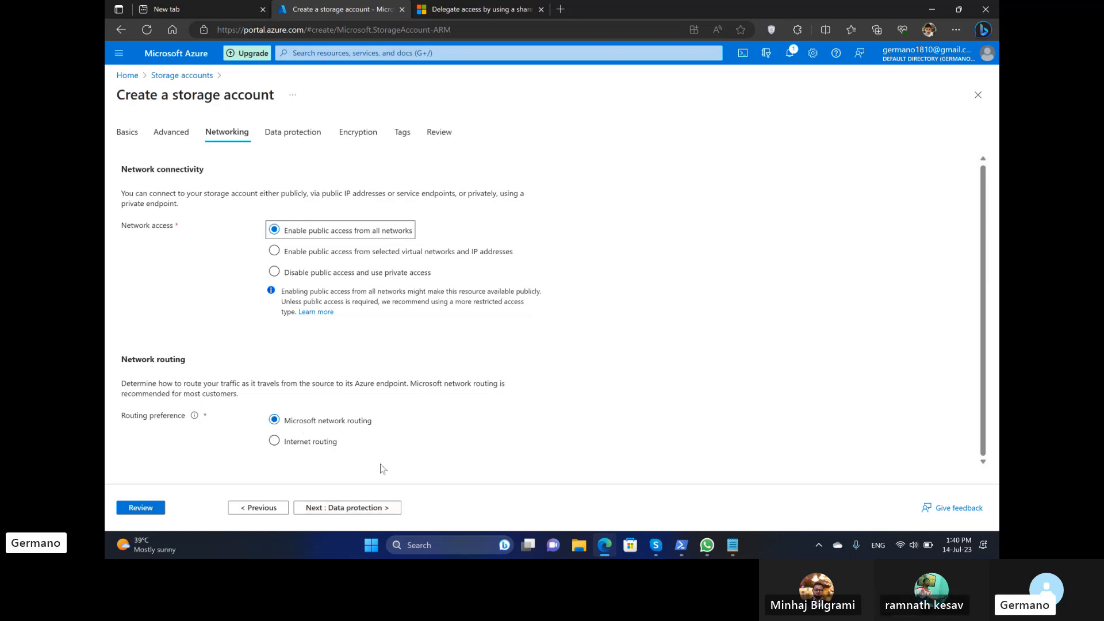
Disable soft delete for blobs, containers and file shares, then advance through Encryption to Tags
left_click(351, 511)
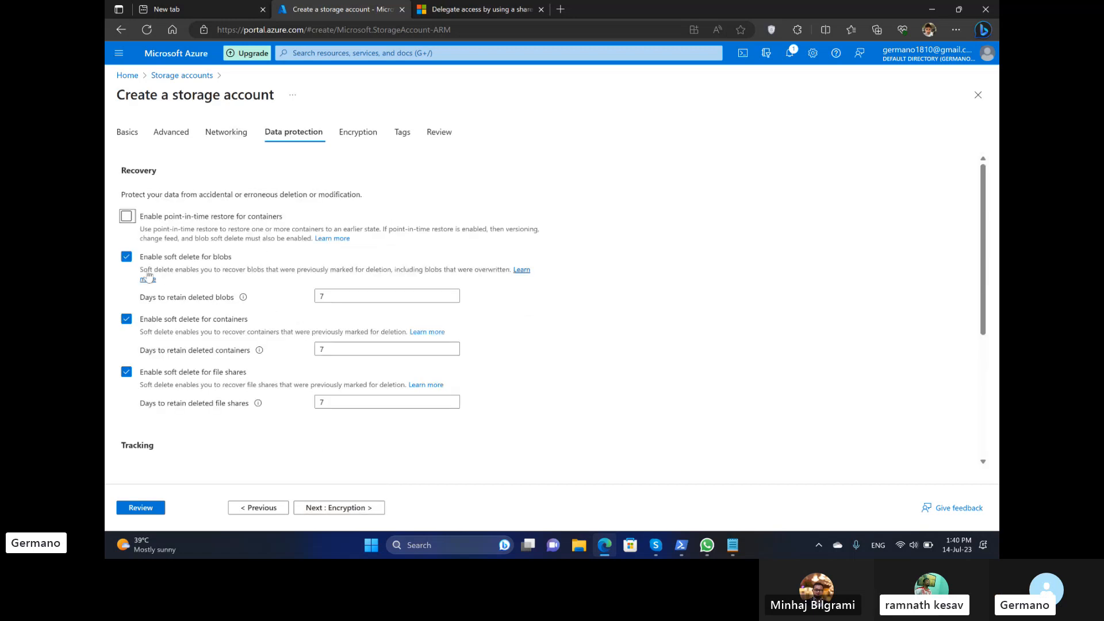
left_click(126, 257)
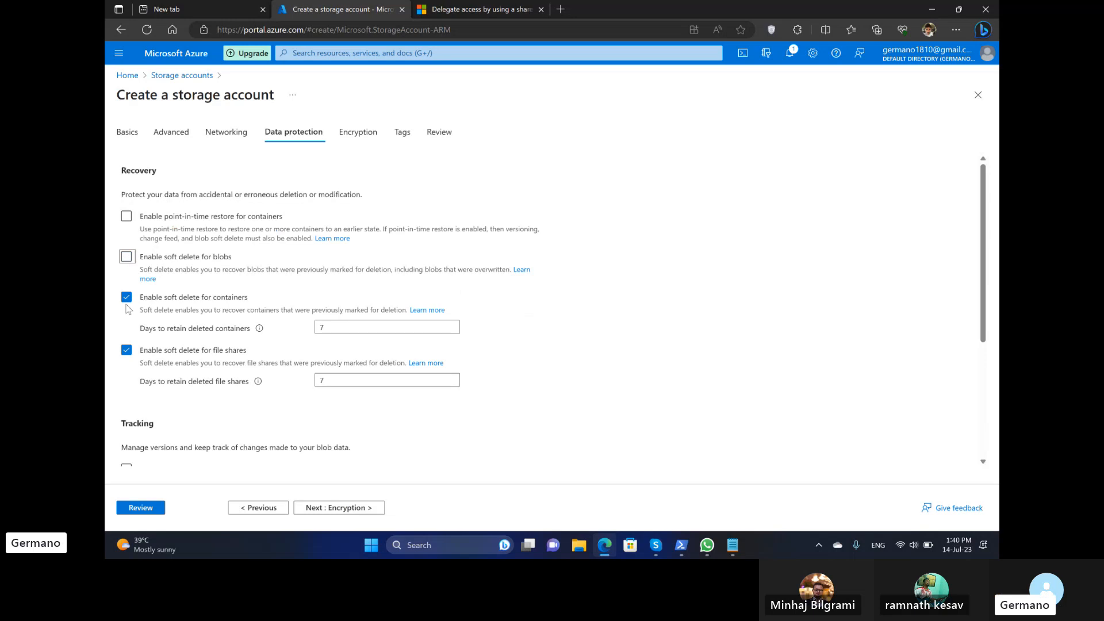
left_click(127, 296)
left_click(126, 328)
scroll(290, 381, "down", 5)
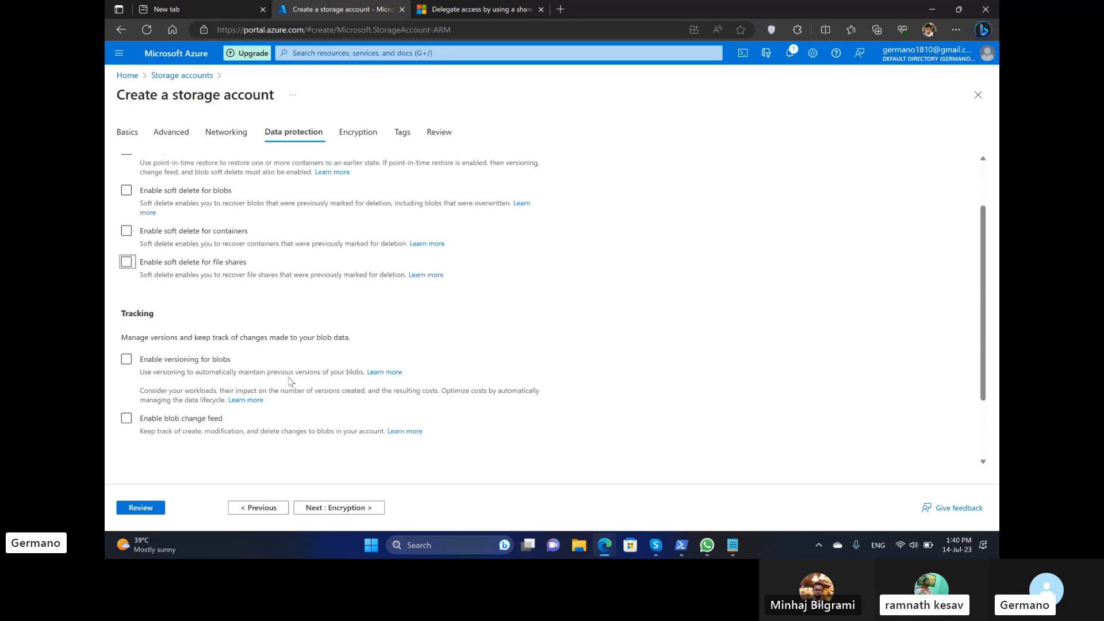
left_click(339, 508)
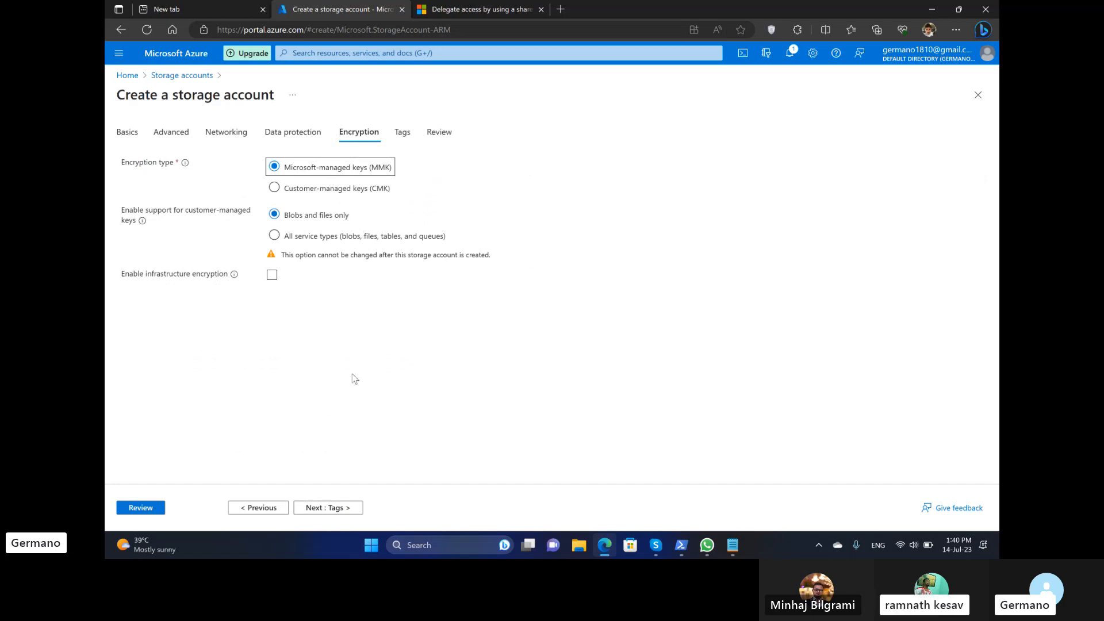
left_click(335, 508)
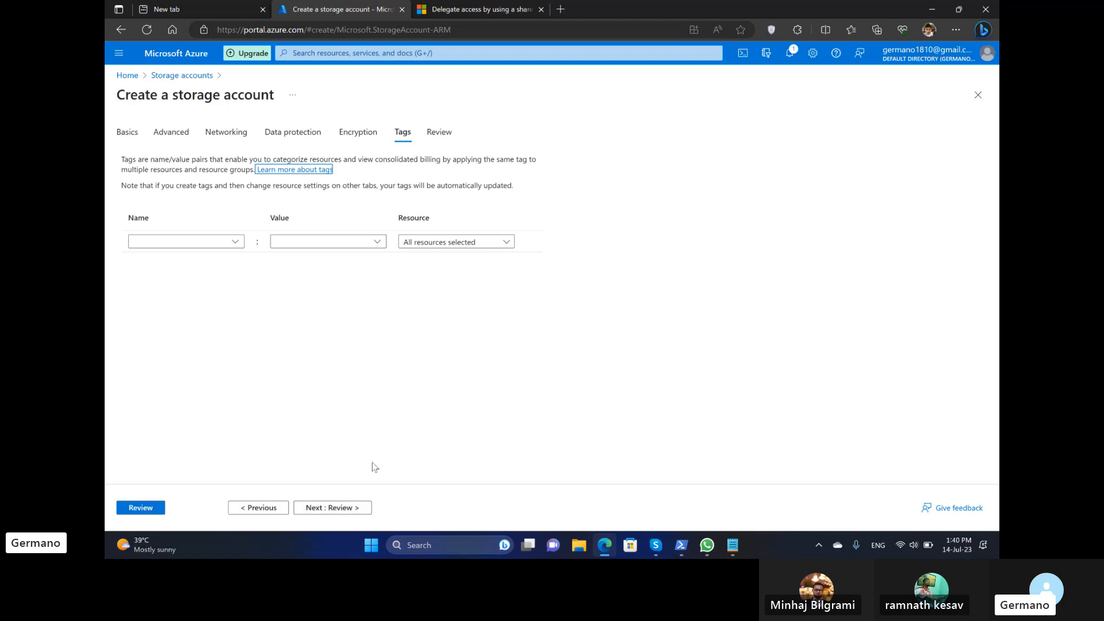
Review the validated testsasstorage14723 settings and create the storage account
left_click(349, 513)
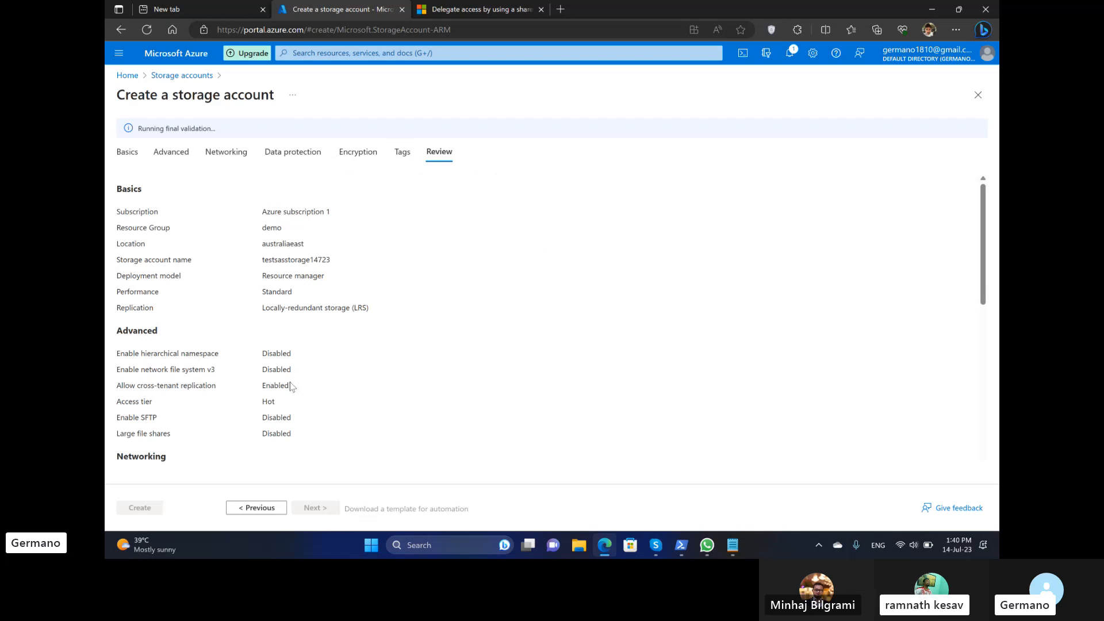
scroll(290, 386, "down", 10)
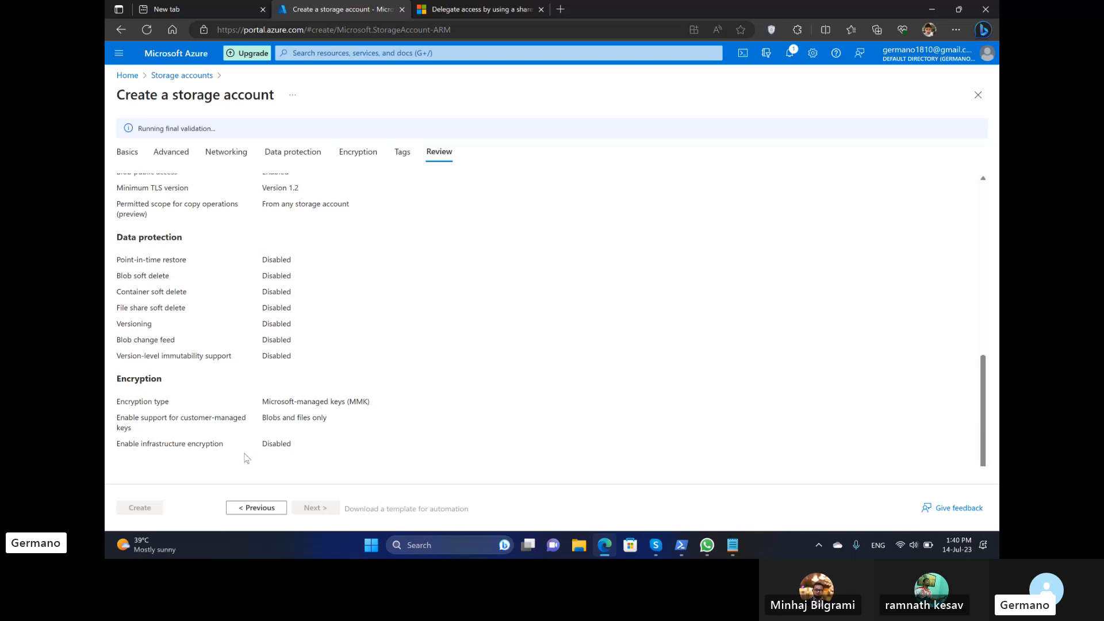
left_click(151, 508)
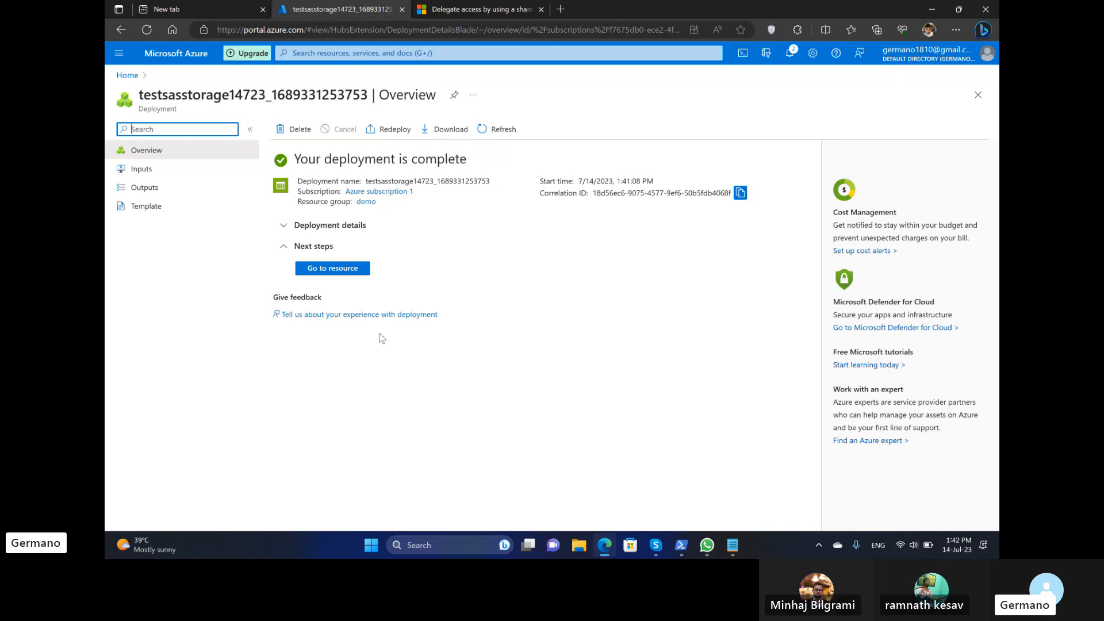
Go to testsasstorage14723's Overview and open its Containers list showing $logs
left_click(335, 272)
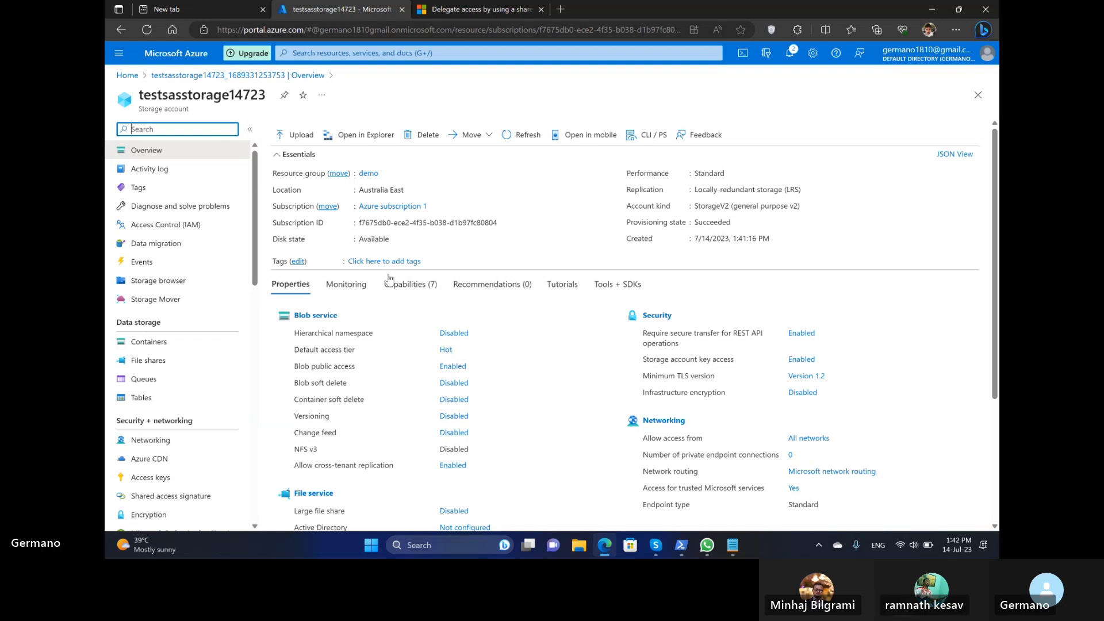
scroll(526, 247, "down", 1)
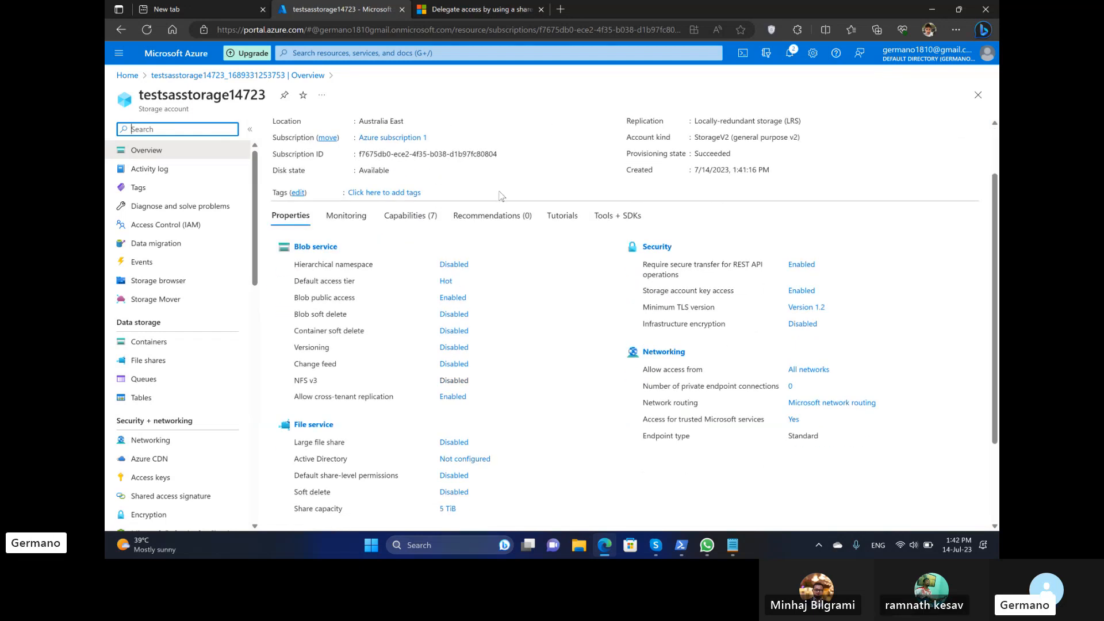
scroll(501, 196, "up", 1)
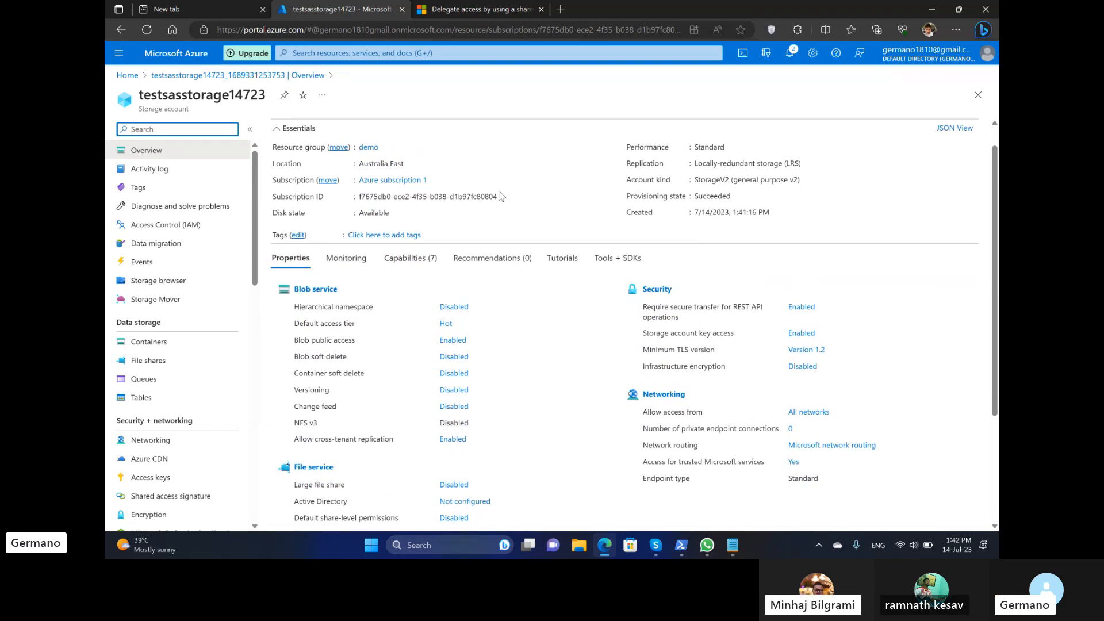
left_click(159, 347)
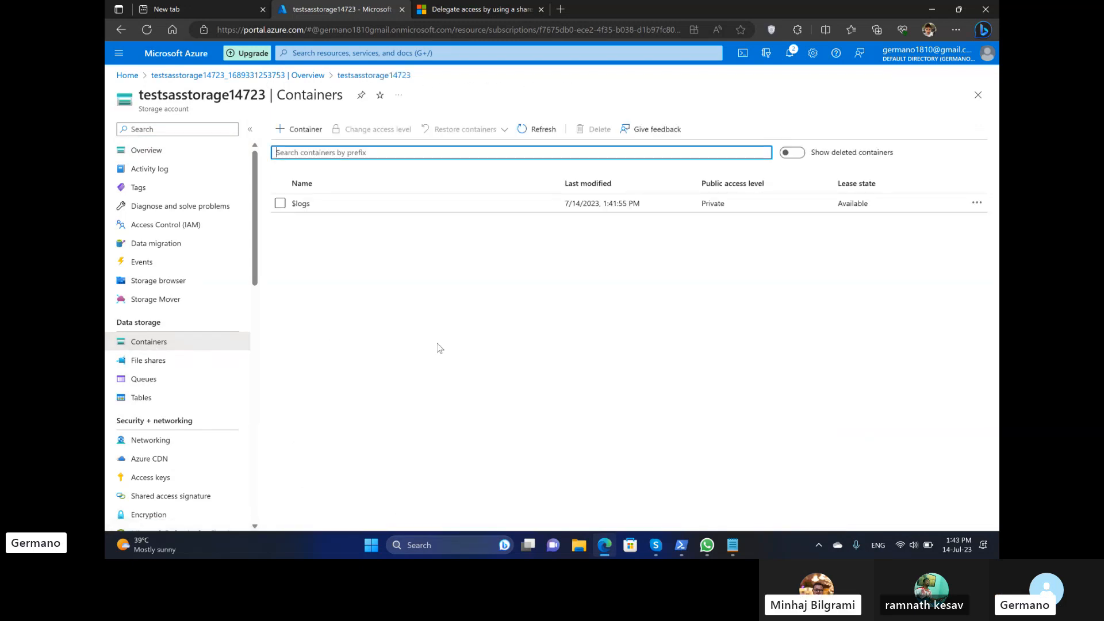
Create container onlinewebstorage with public access level Container (anonymous read for container and blobs)
left_click(300, 133)
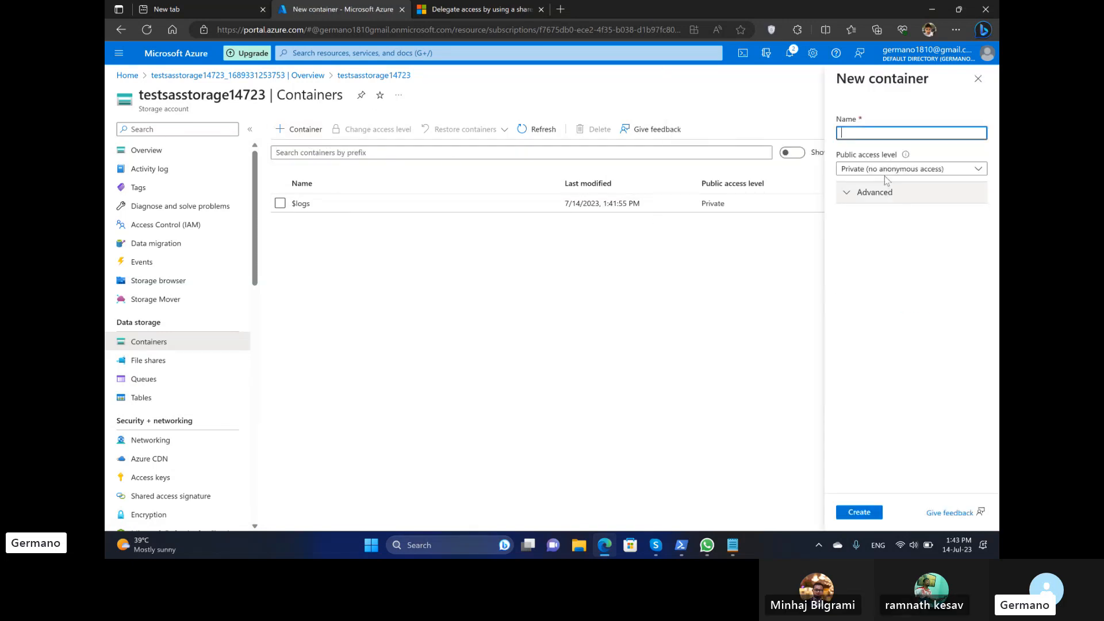
left_click_drag(982, 122, 998, 342)
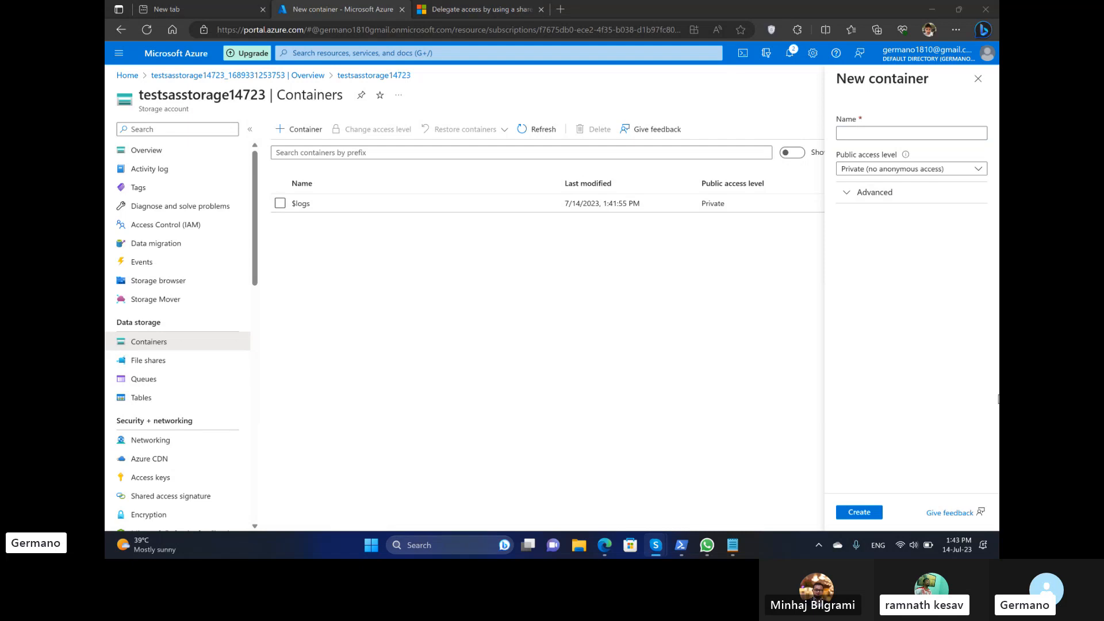
left_click(882, 133)
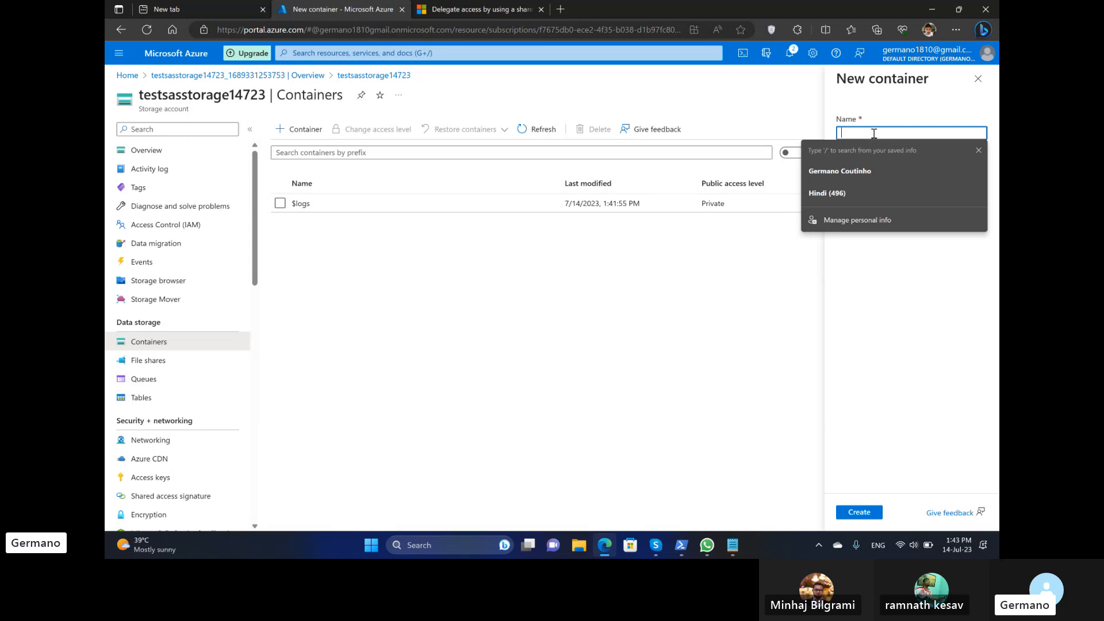
type("online")
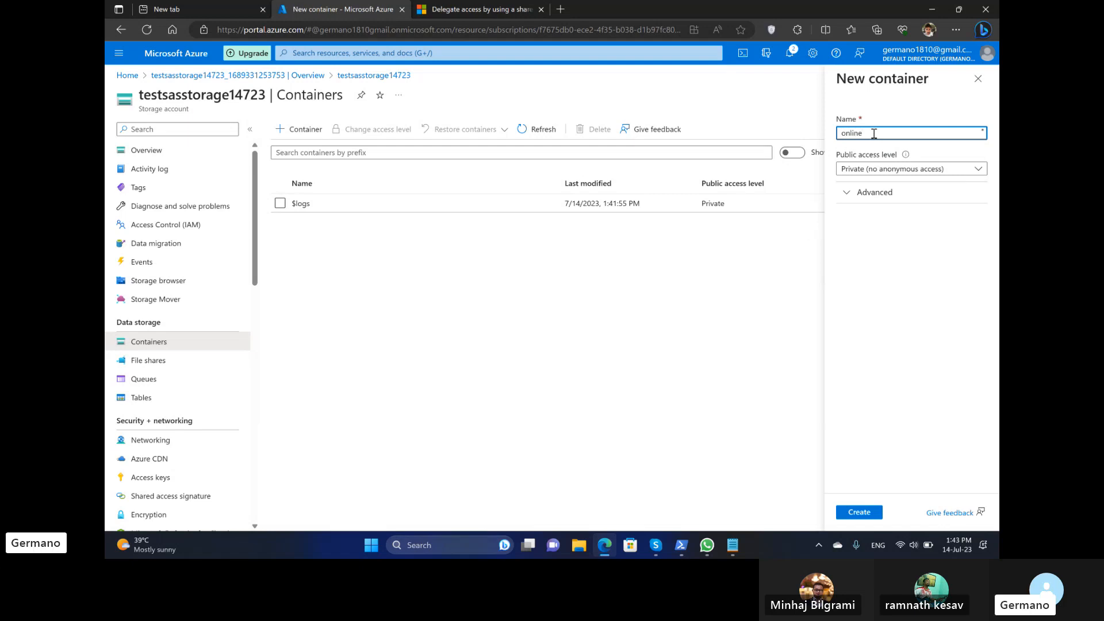
type("wetest")
type("age")
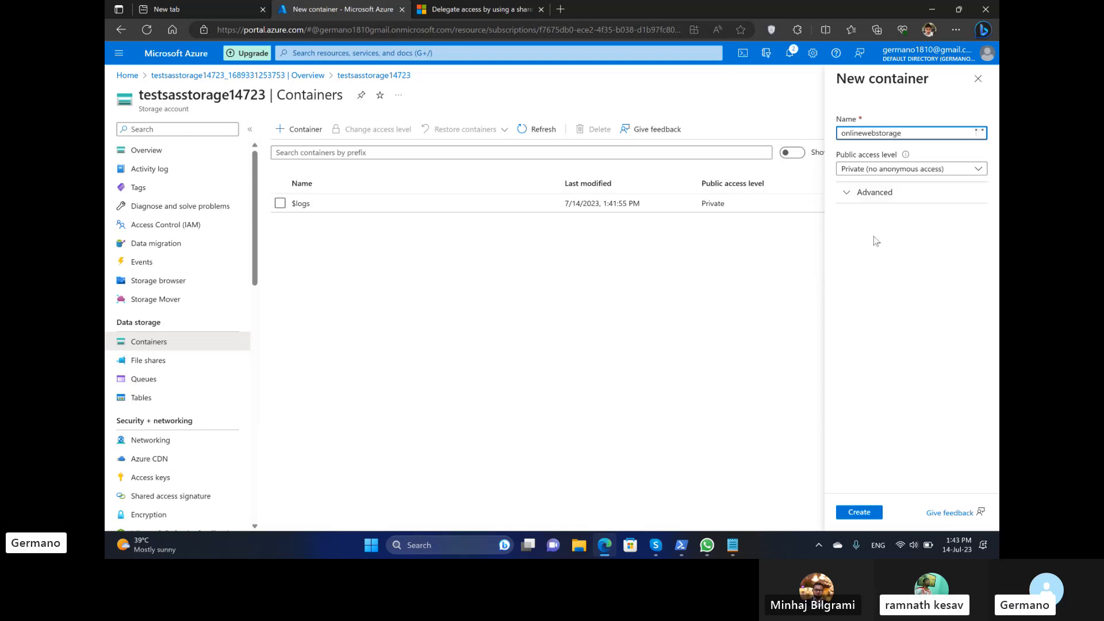
left_click(922, 170)
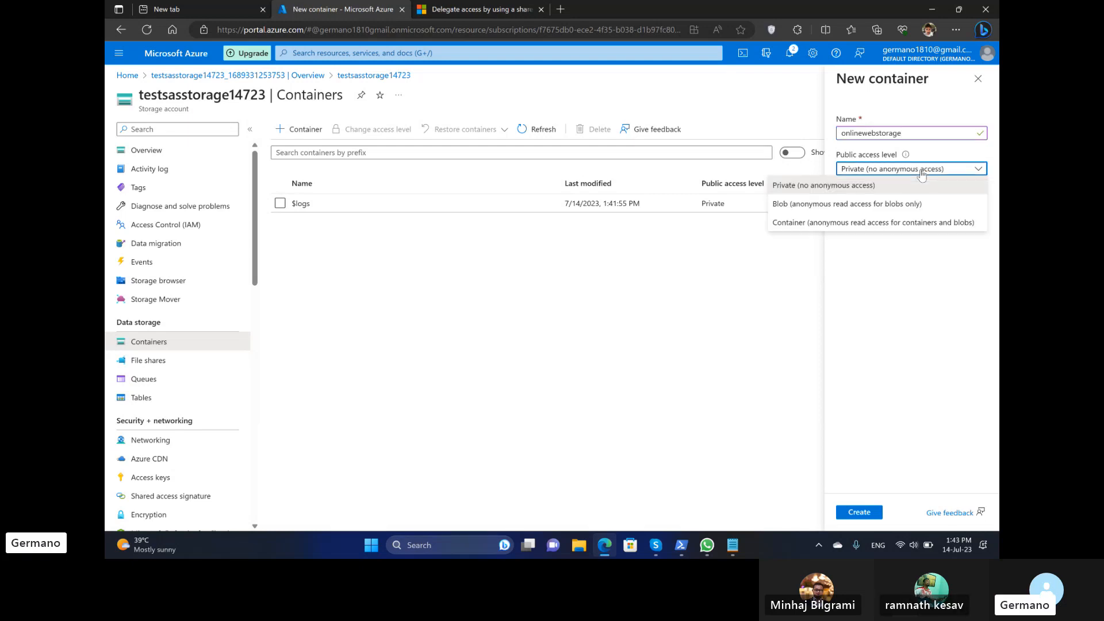
left_click(895, 225)
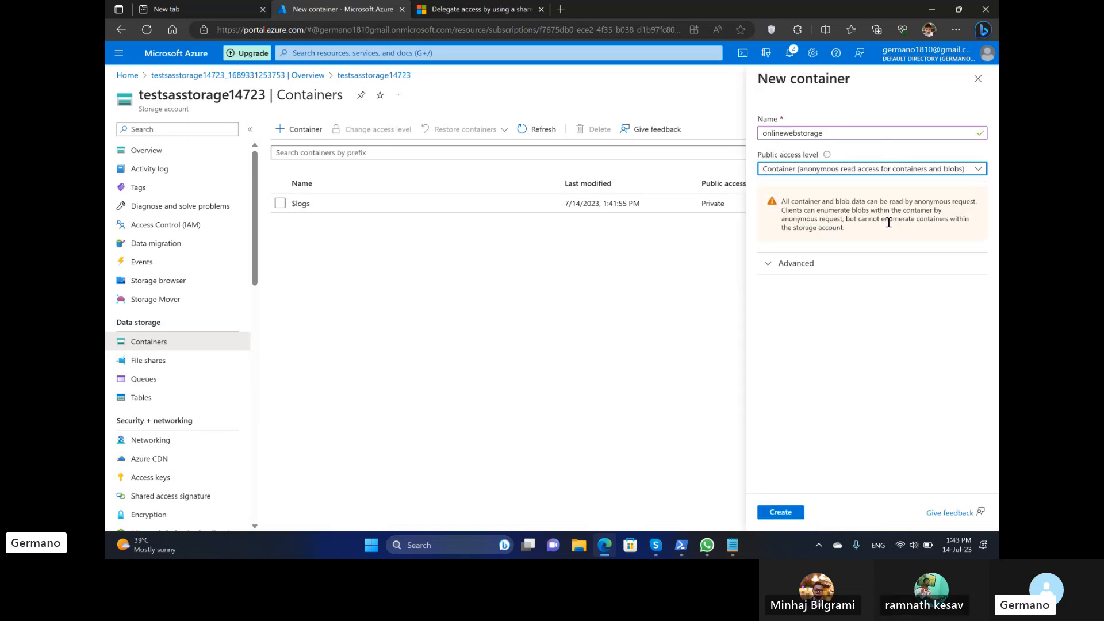
left_click(801, 272)
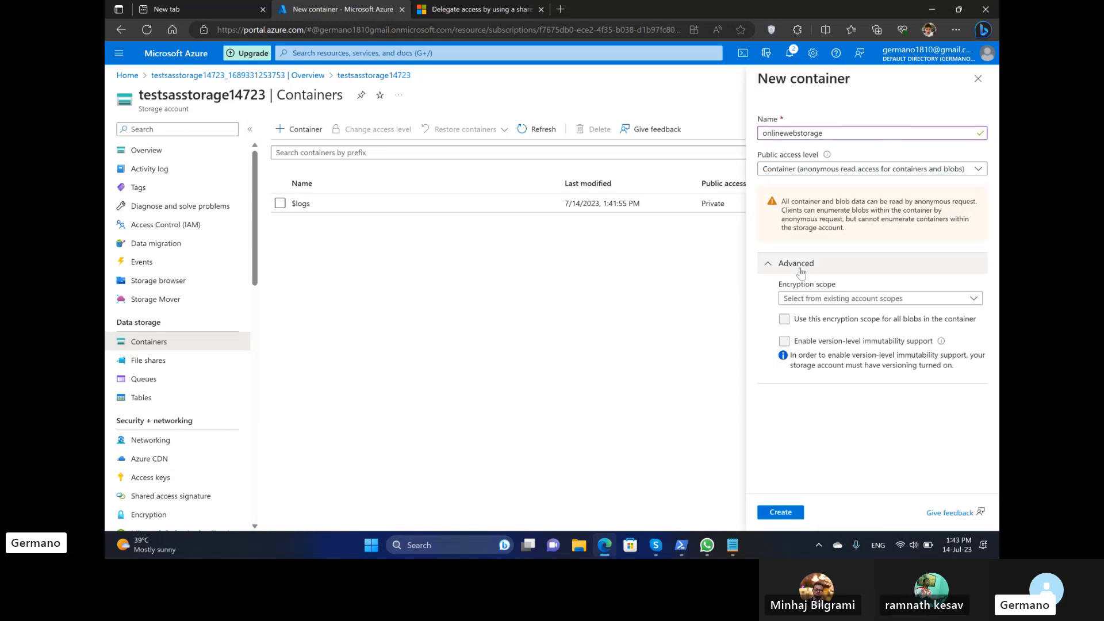
left_click(790, 517)
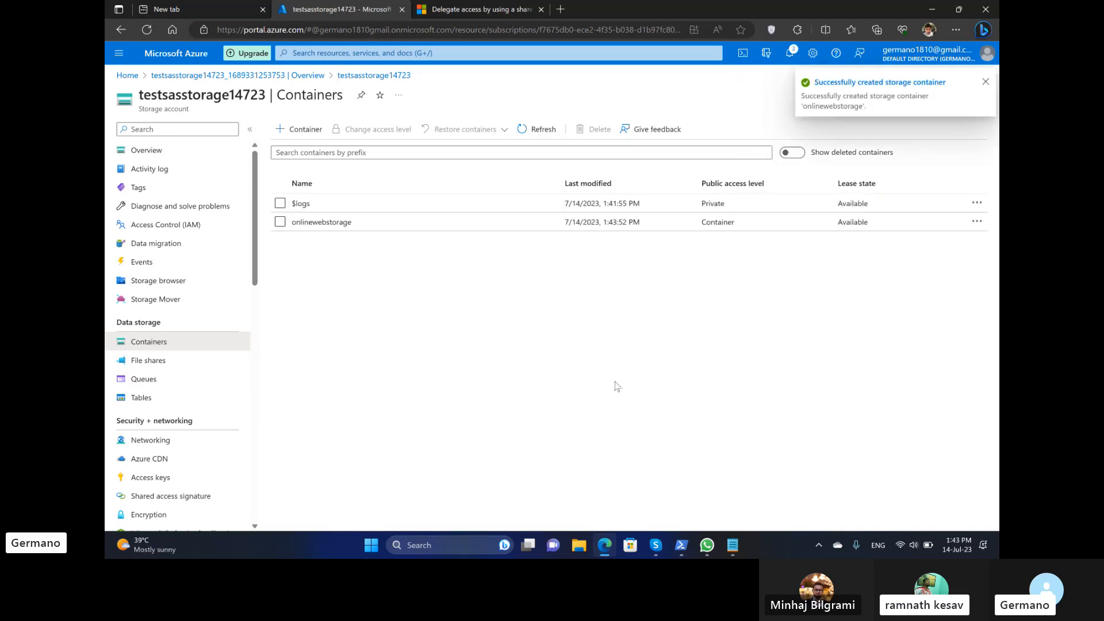
Check onlinewebstorage's access policies, then confirm its access level as Container via Change access level
left_click(978, 222)
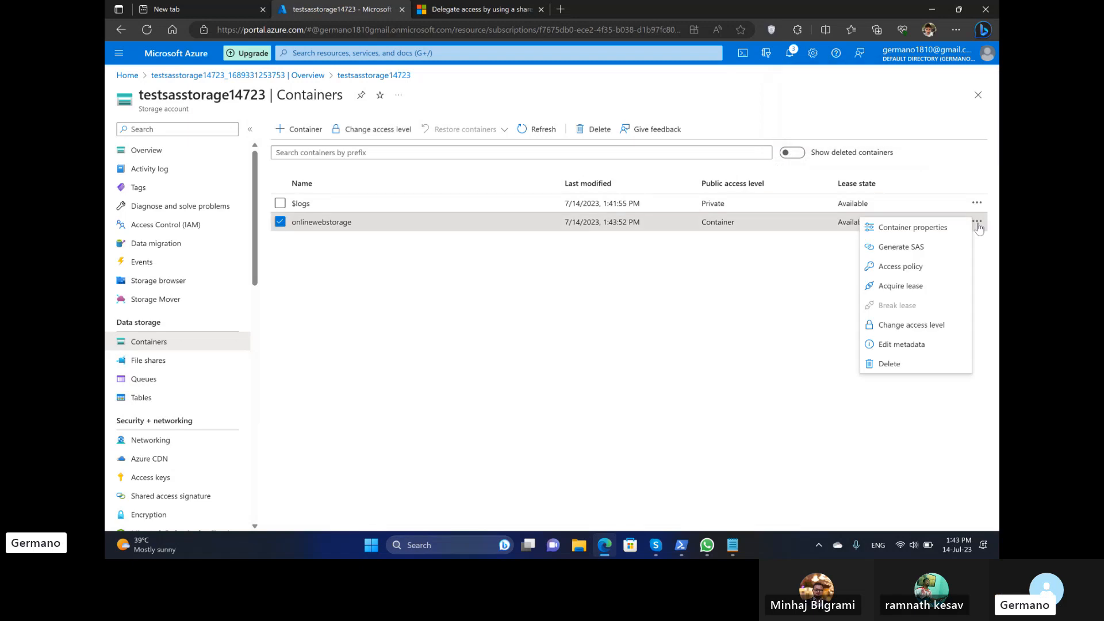
left_click(901, 267)
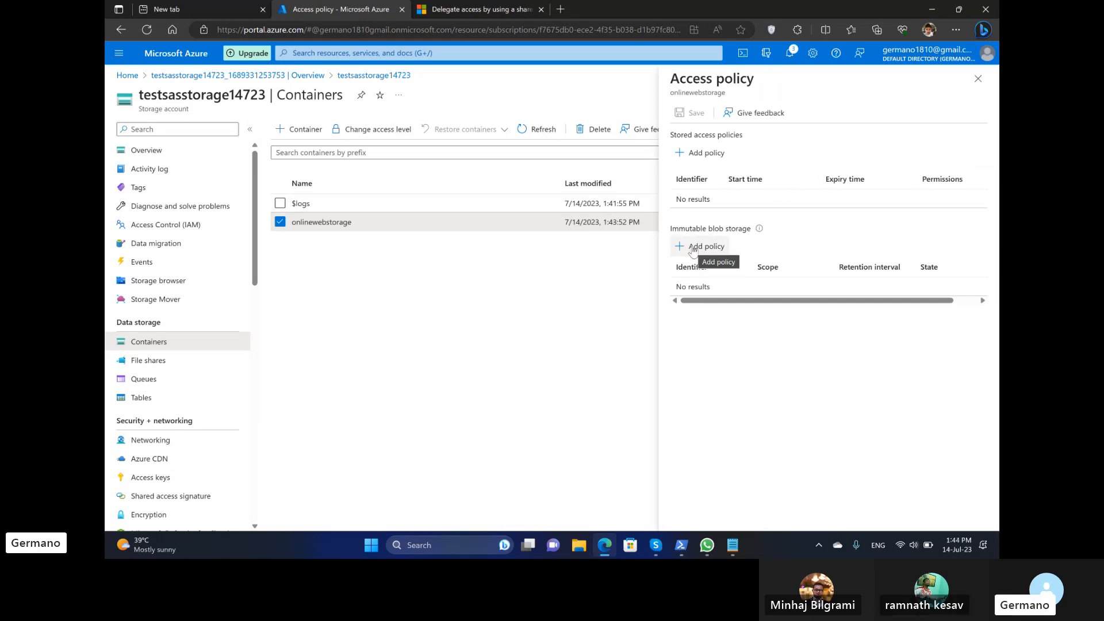
left_click(978, 78)
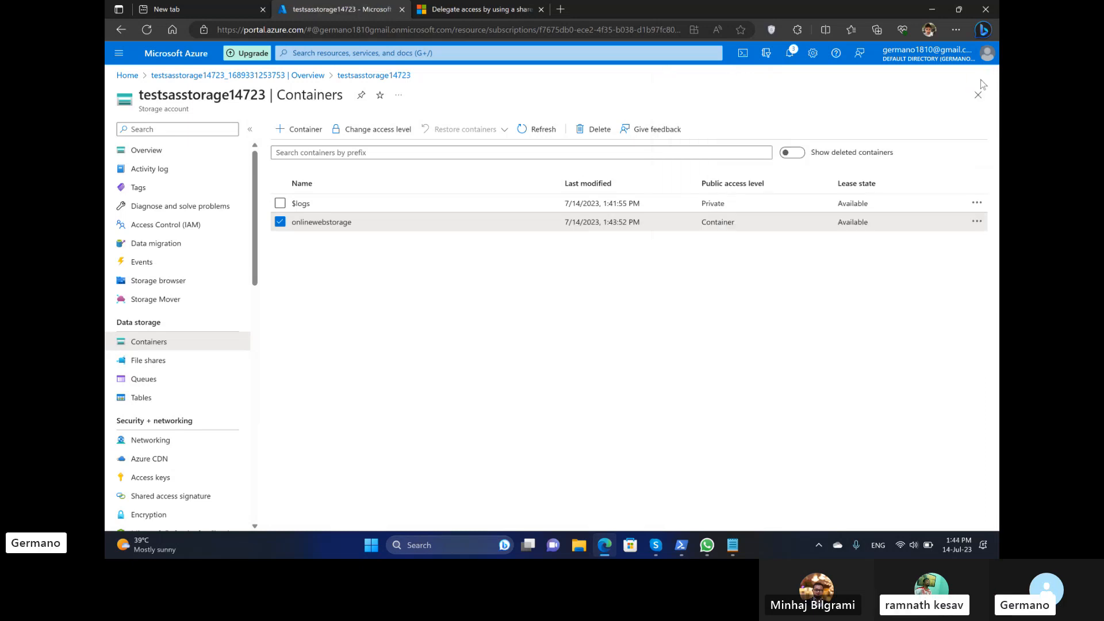
left_click(977, 222)
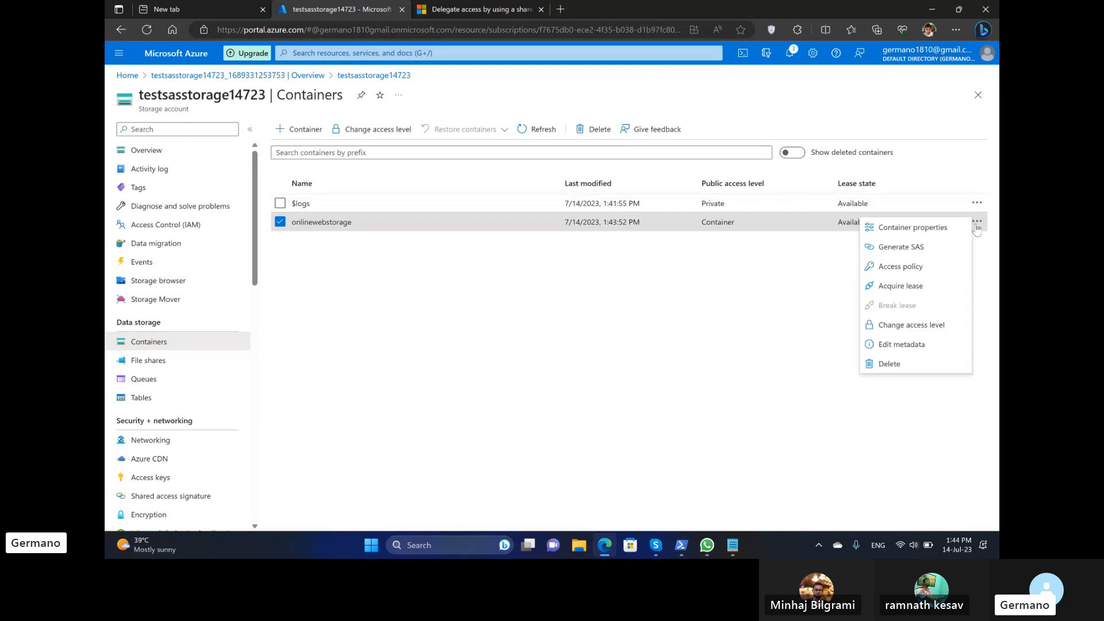
left_click(927, 325)
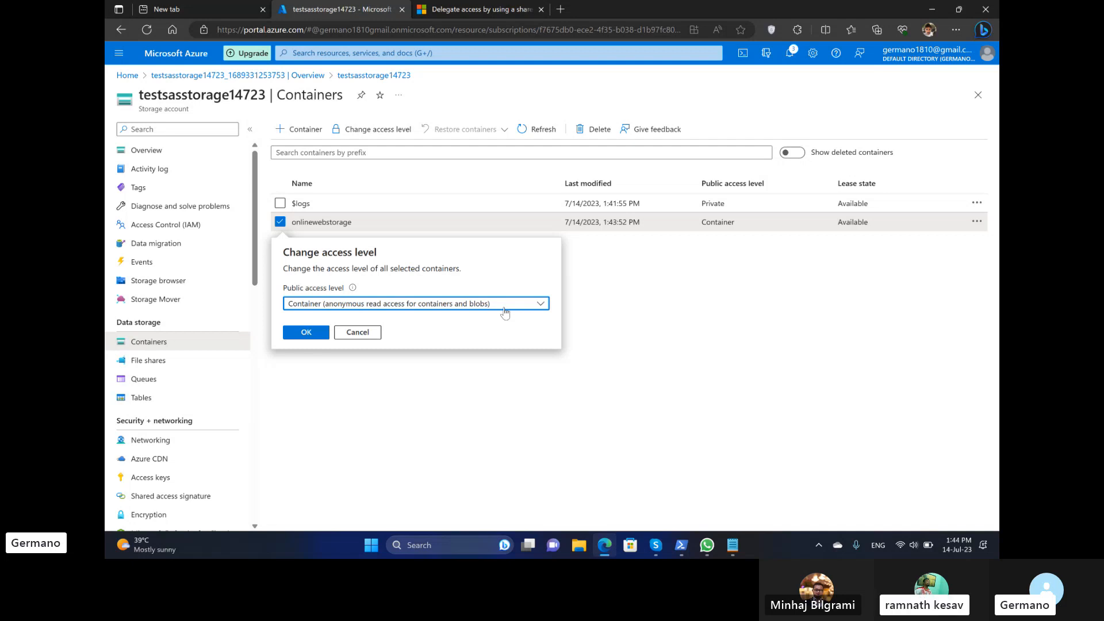
left_click(302, 332)
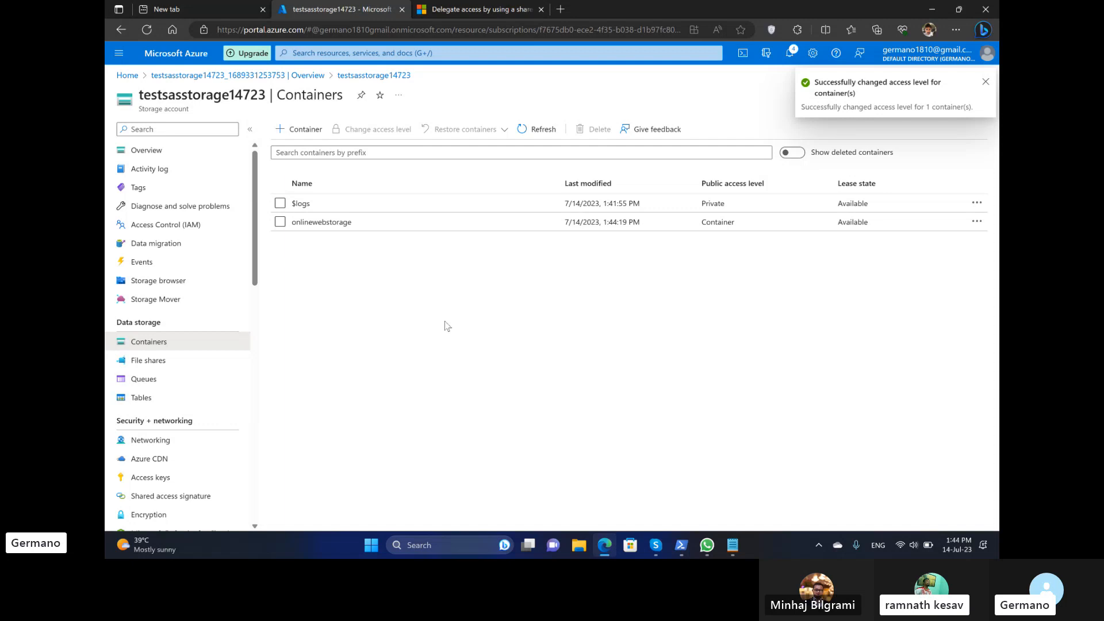
Open onlinewebstorage's Access policy page and start adding a stored access policy
right_click(328, 228)
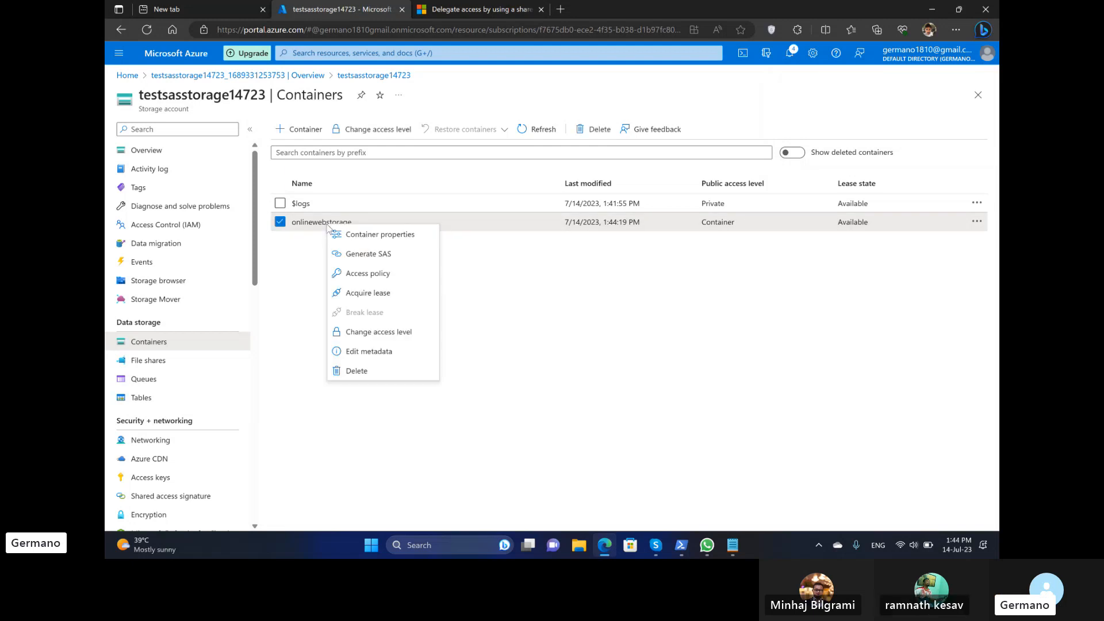
left_click(366, 275)
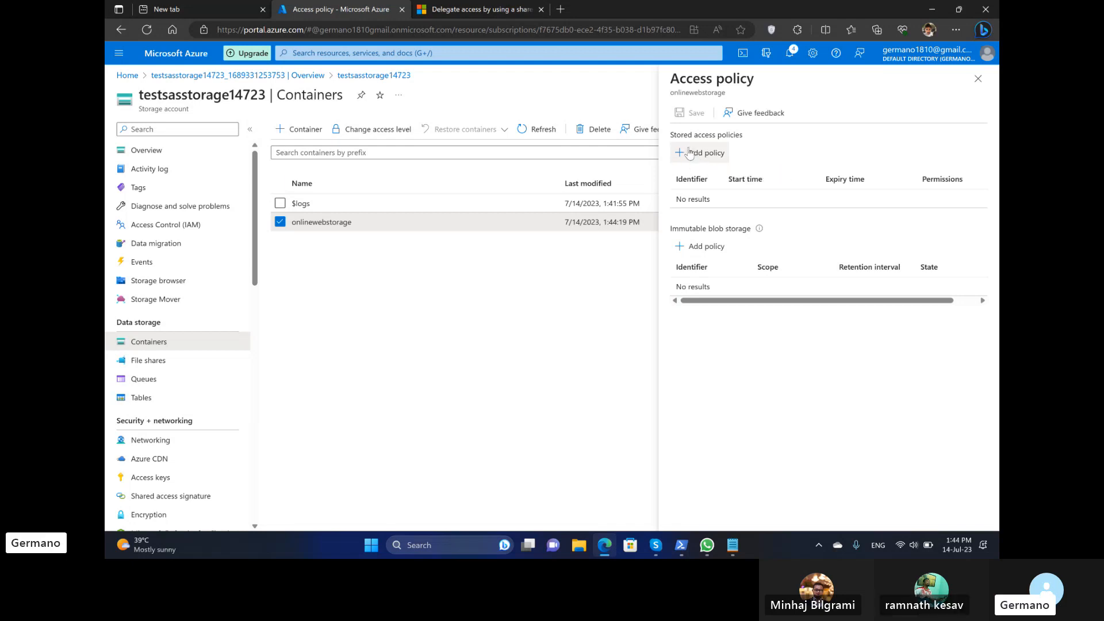
left_click(709, 155)
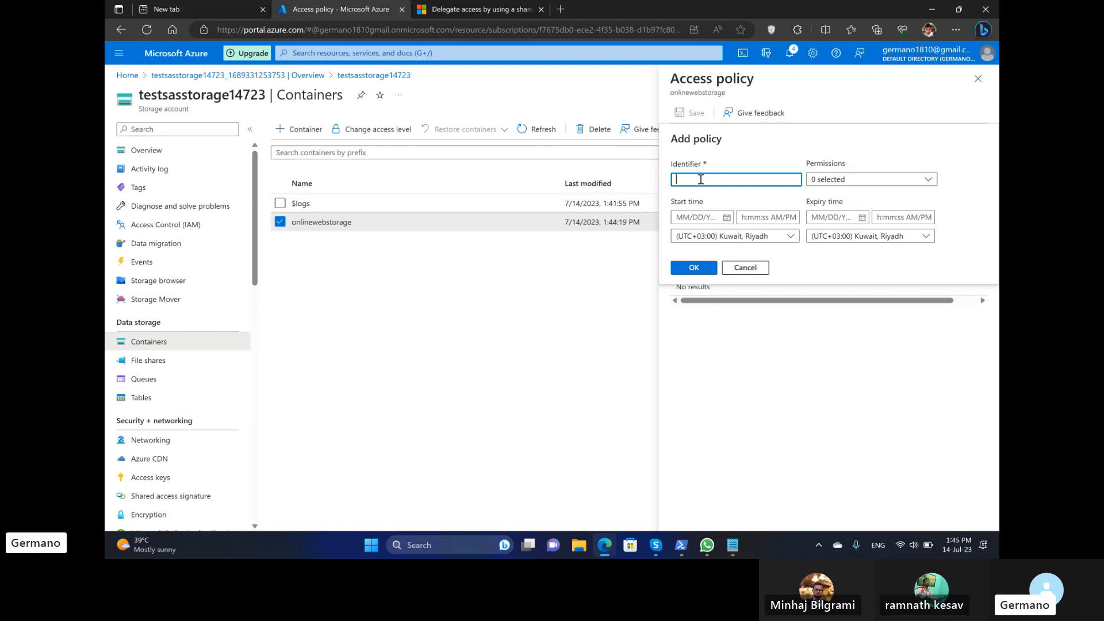
Enter policy1 as the policy identifier and tick Read and List in the permissions list
type("policy")
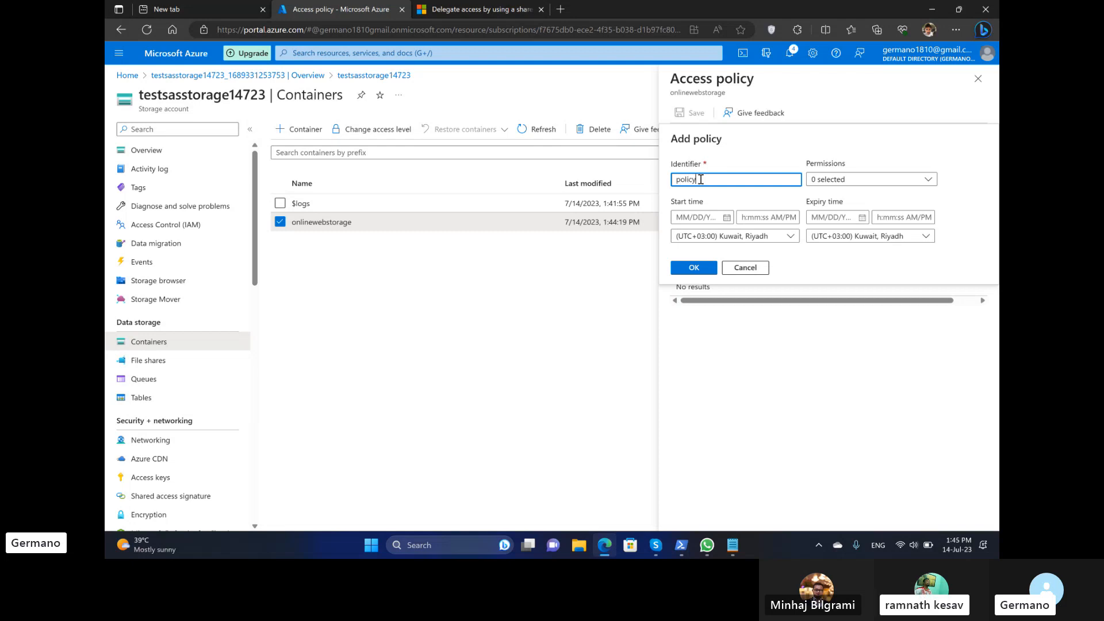
type("1")
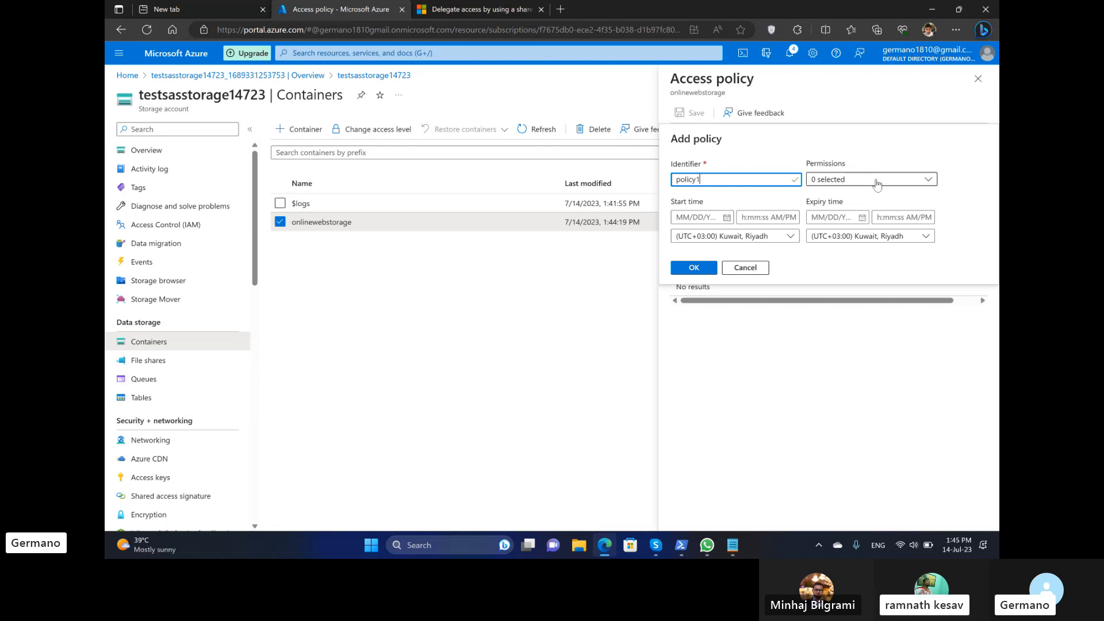
left_click(924, 181)
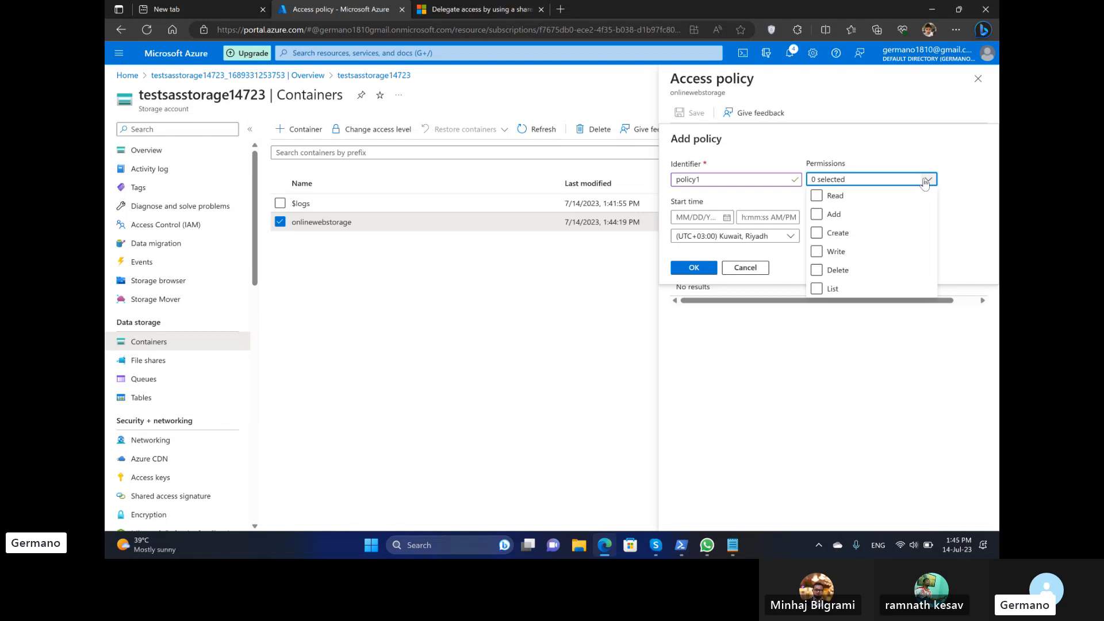
left_click(924, 181)
left_click(924, 180)
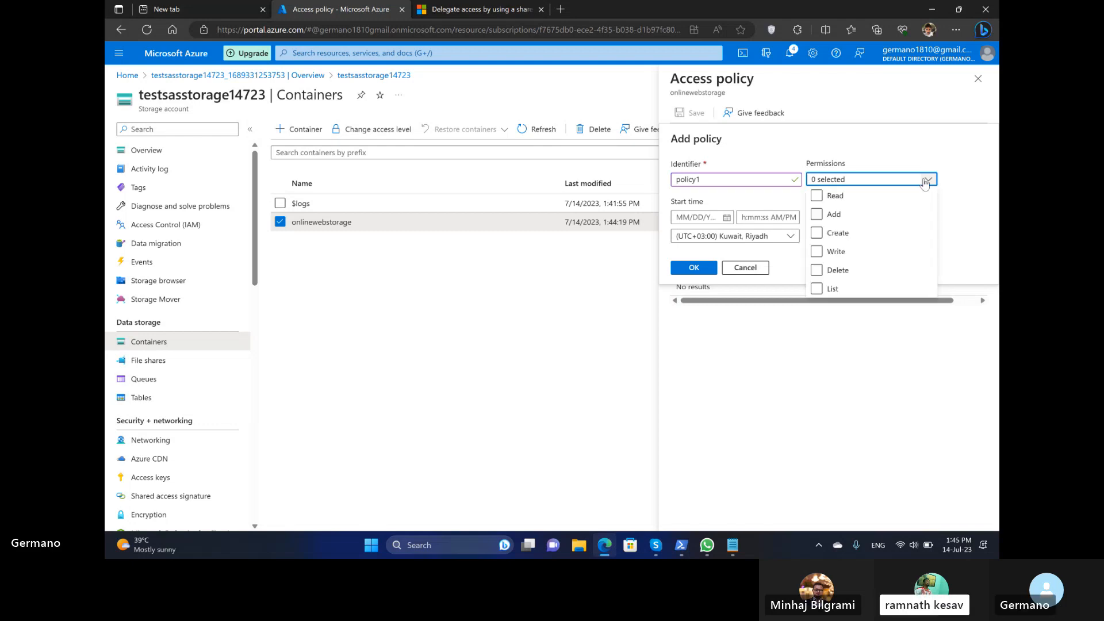
left_click(844, 199)
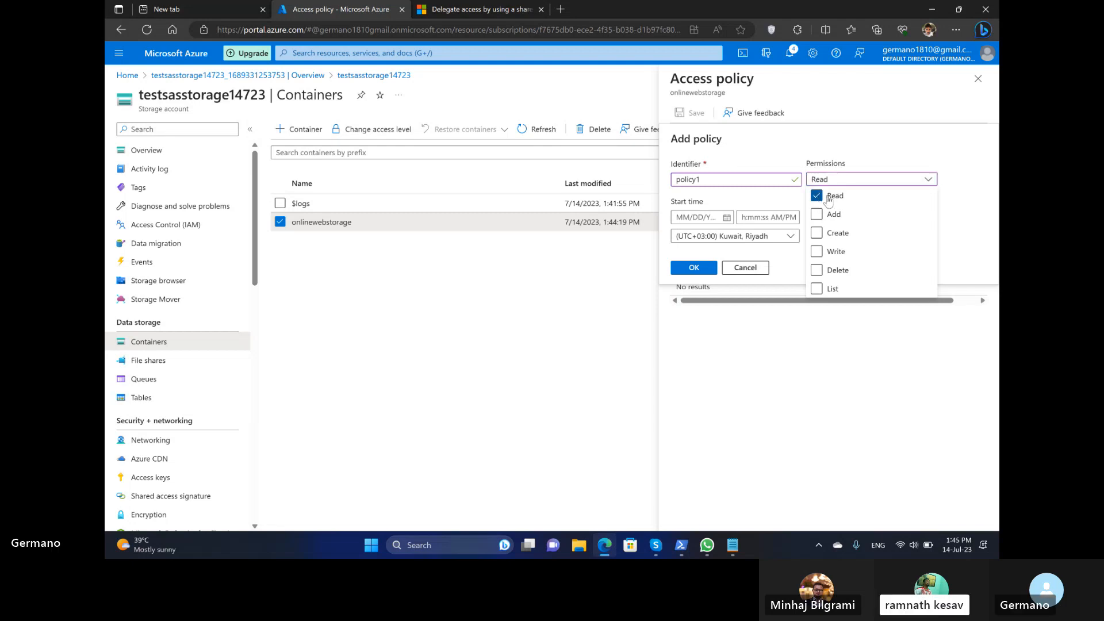
left_click(823, 290)
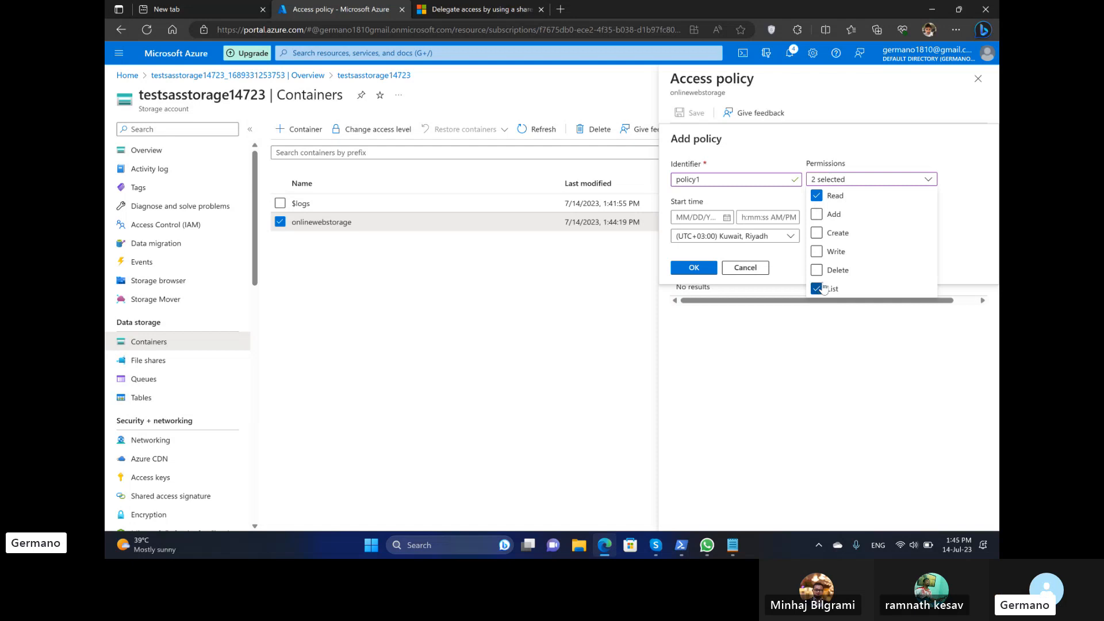
left_click(962, 209)
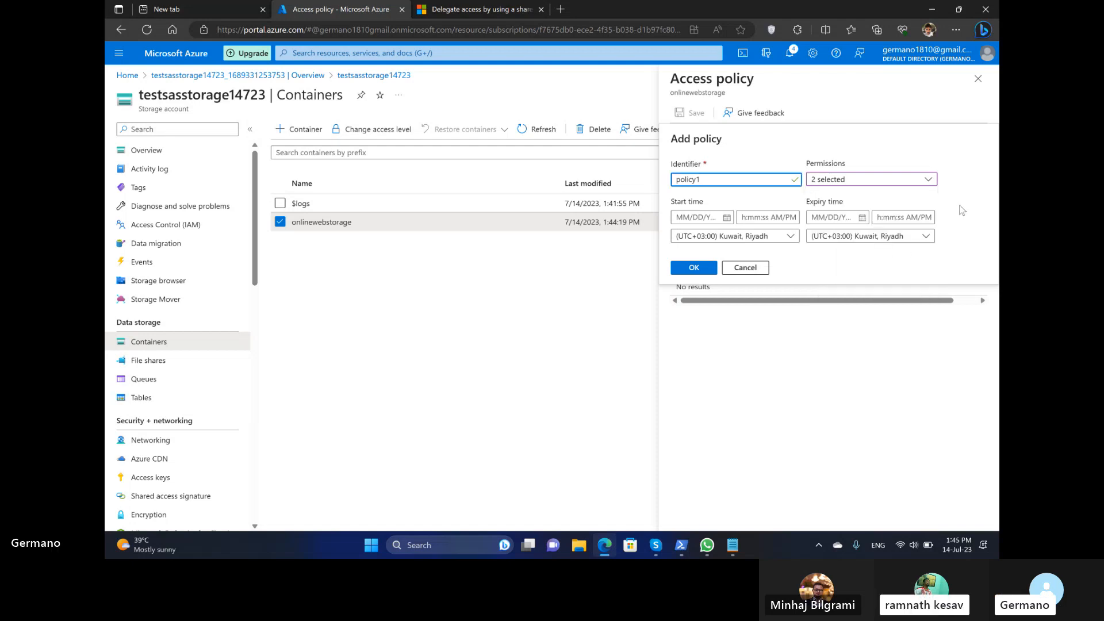
Set the policy start to 07/14/2023 at 1:50:00 PM
left_click(728, 219)
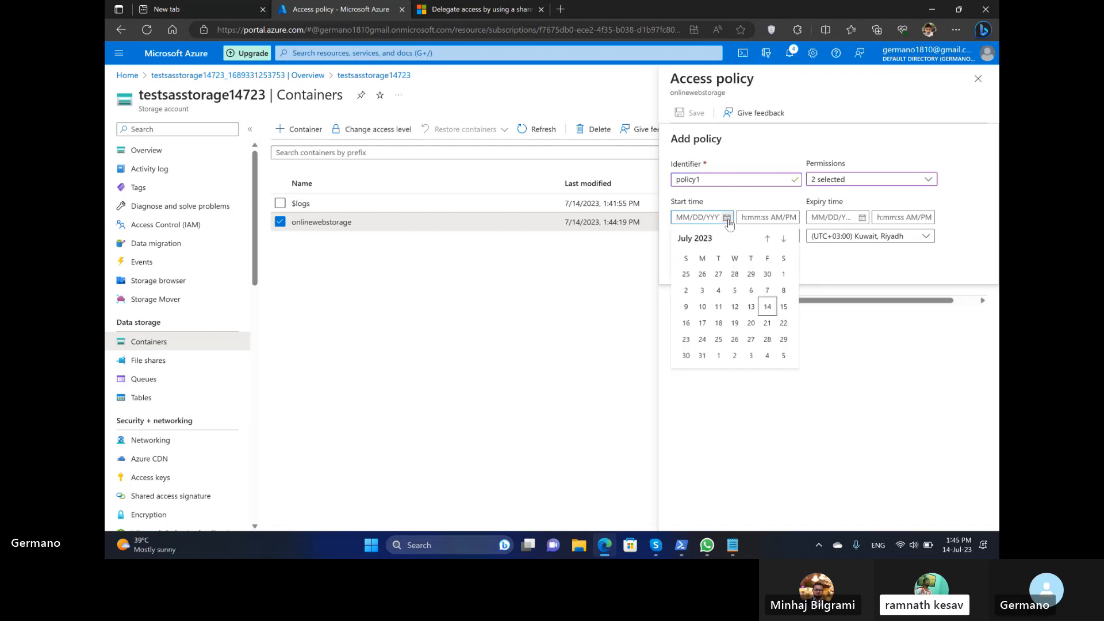
left_click(768, 307)
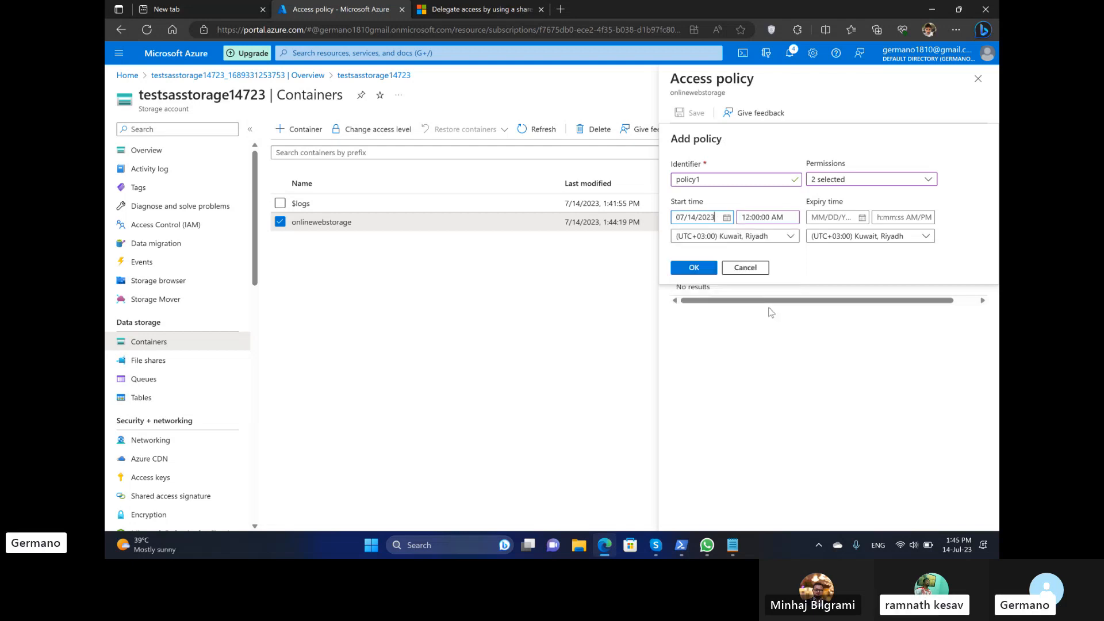
left_click(785, 217)
key("BackSpace")
type("P")
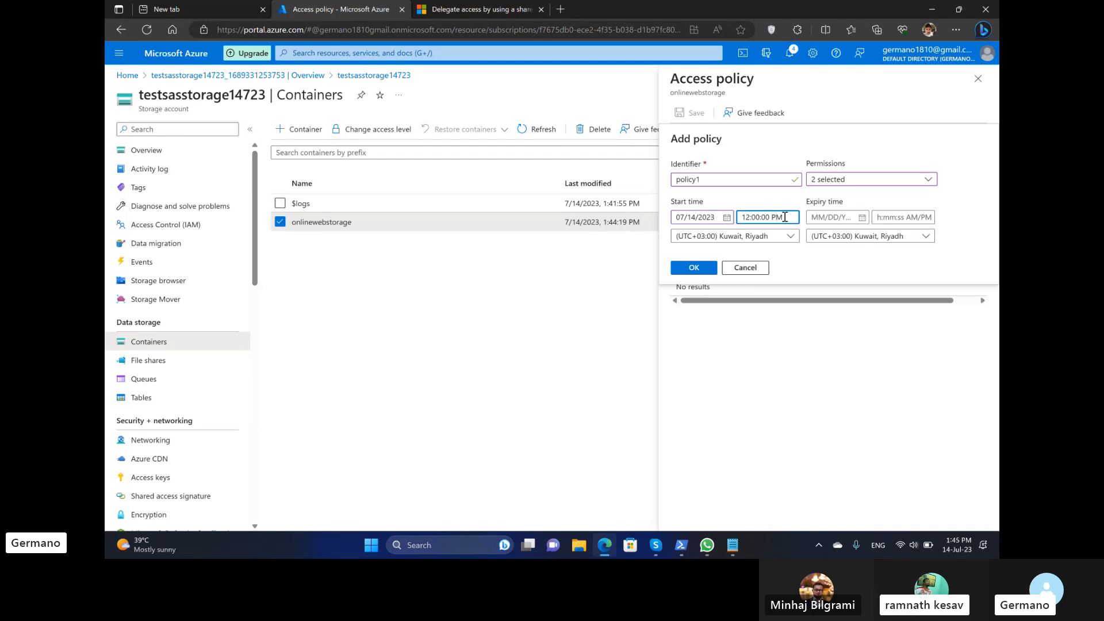
key("Left")
key("Left")
key("Left")
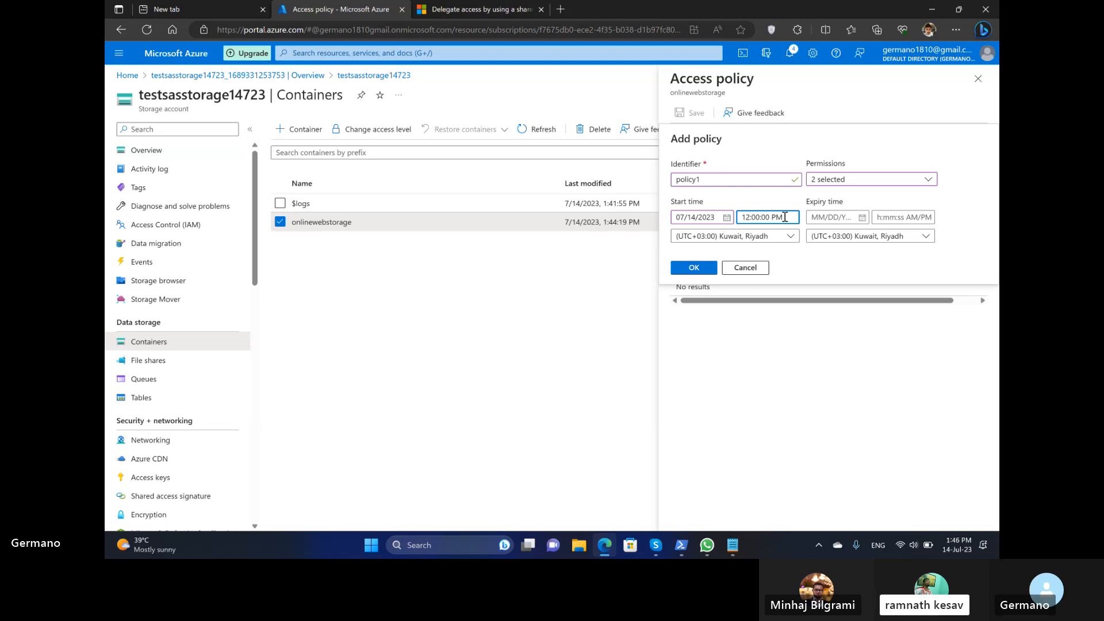
key("BackSpace")
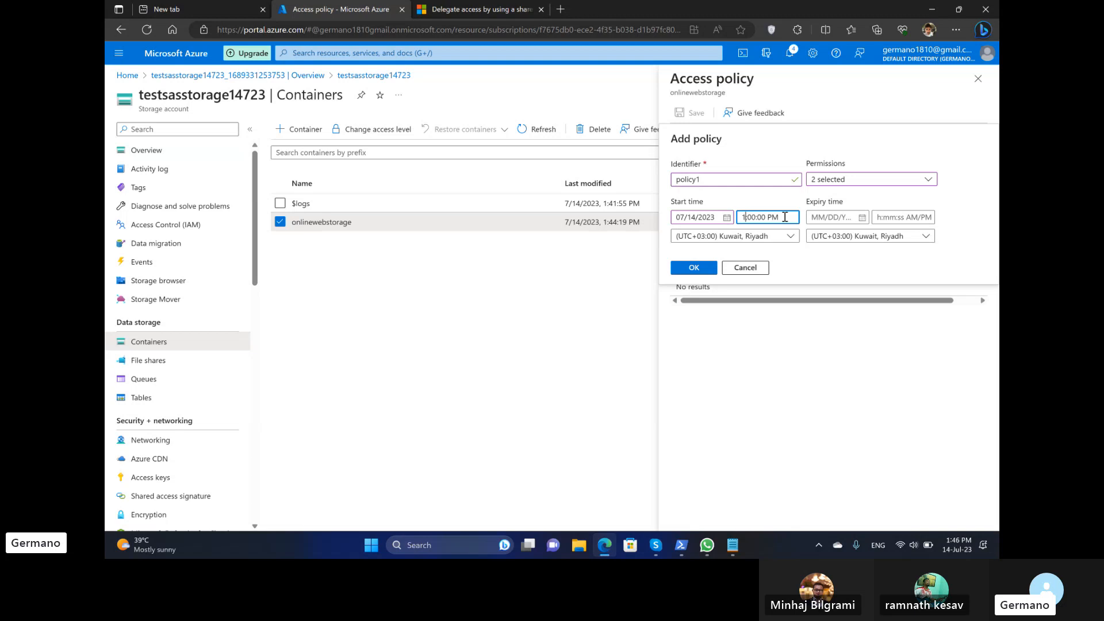
key("Right")
key("Right")
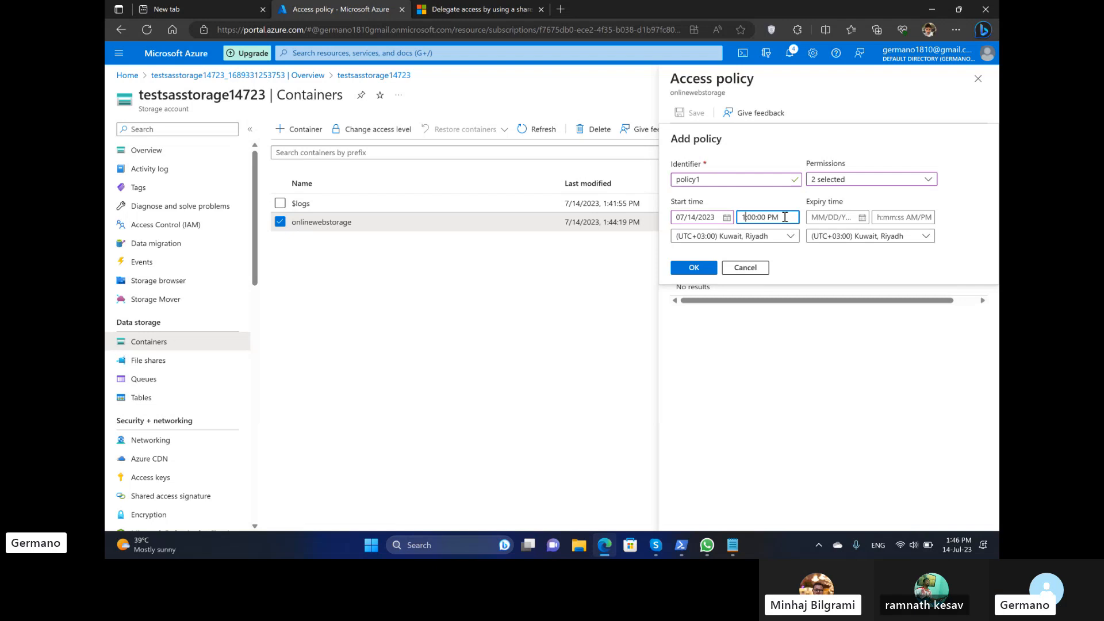
key("BackSpace")
key("BackSpace")
type("50")
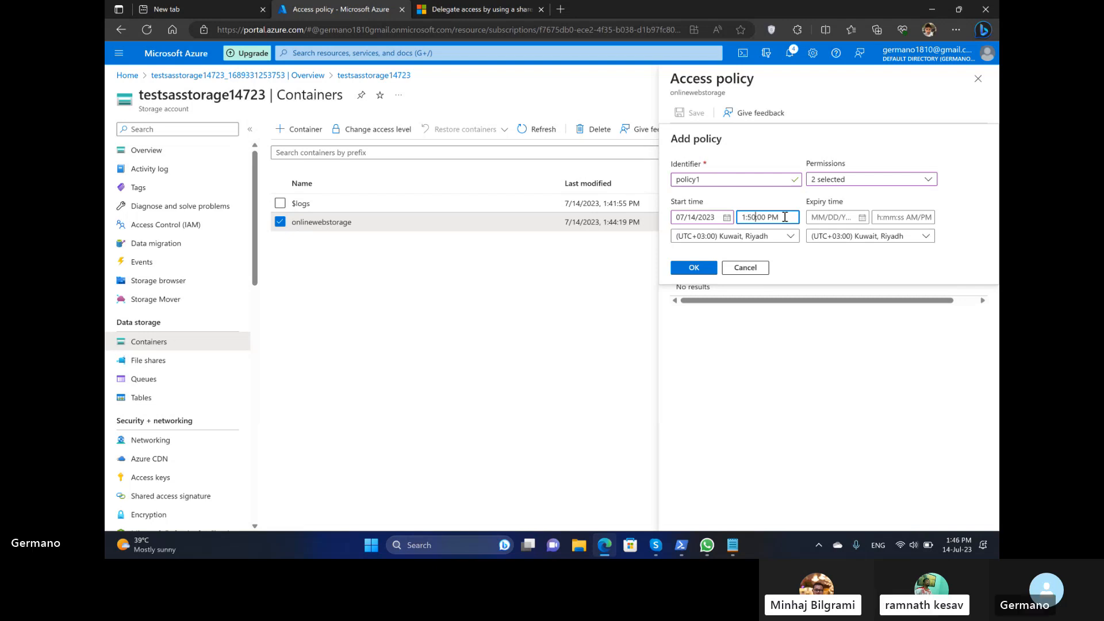
Set the expiry date to 07/14/2023, correcting an accidental July 15 pick
left_click(823, 218)
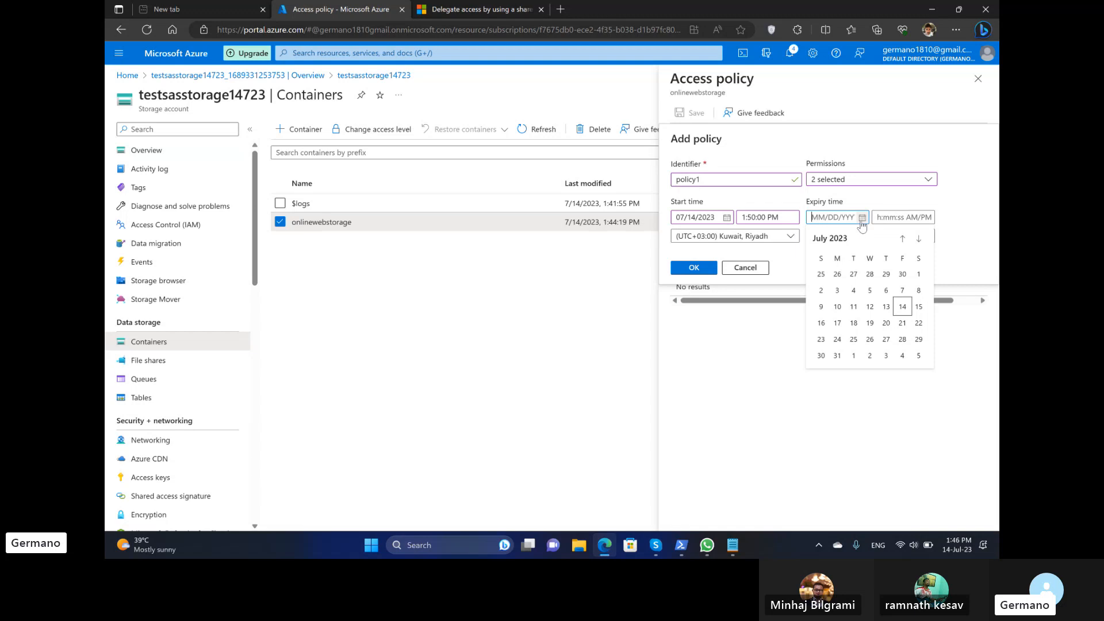
left_click(902, 307)
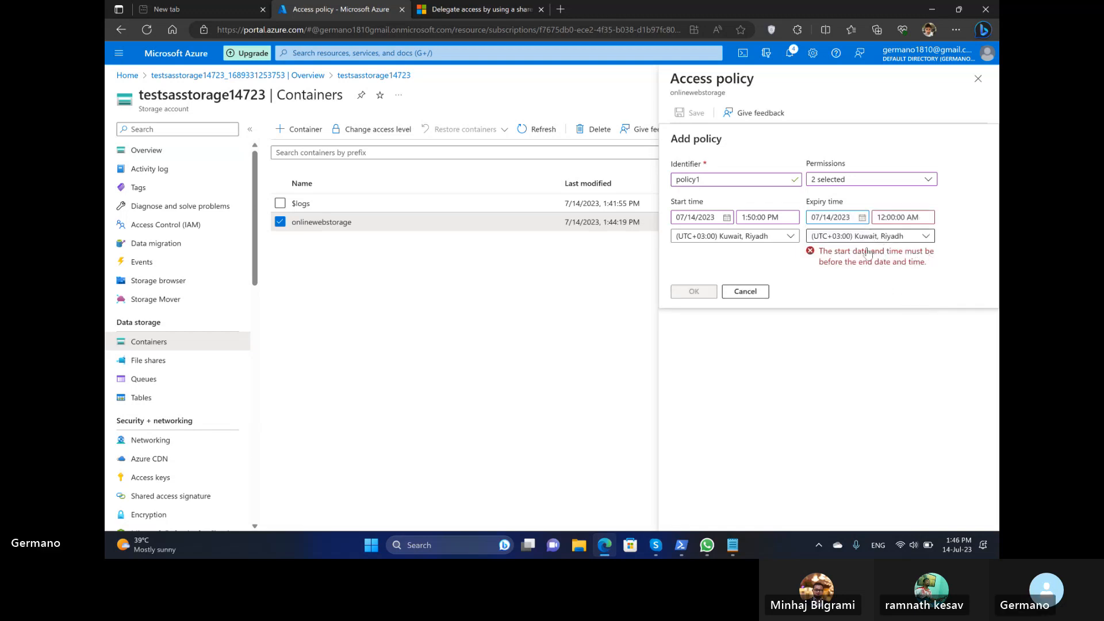
left_click(862, 218)
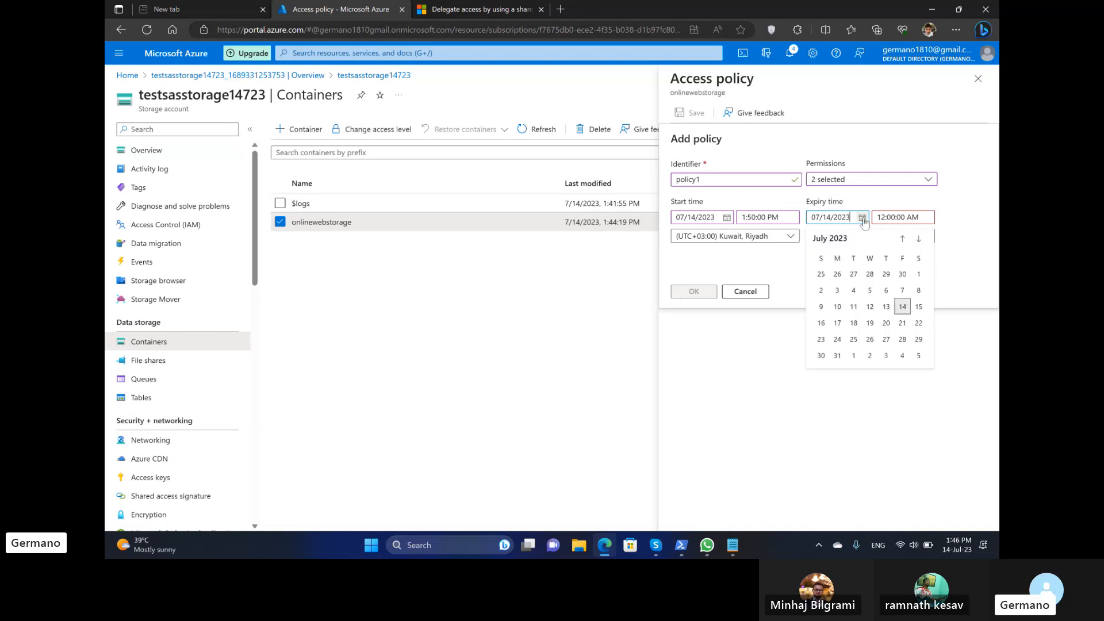
left_click(919, 307)
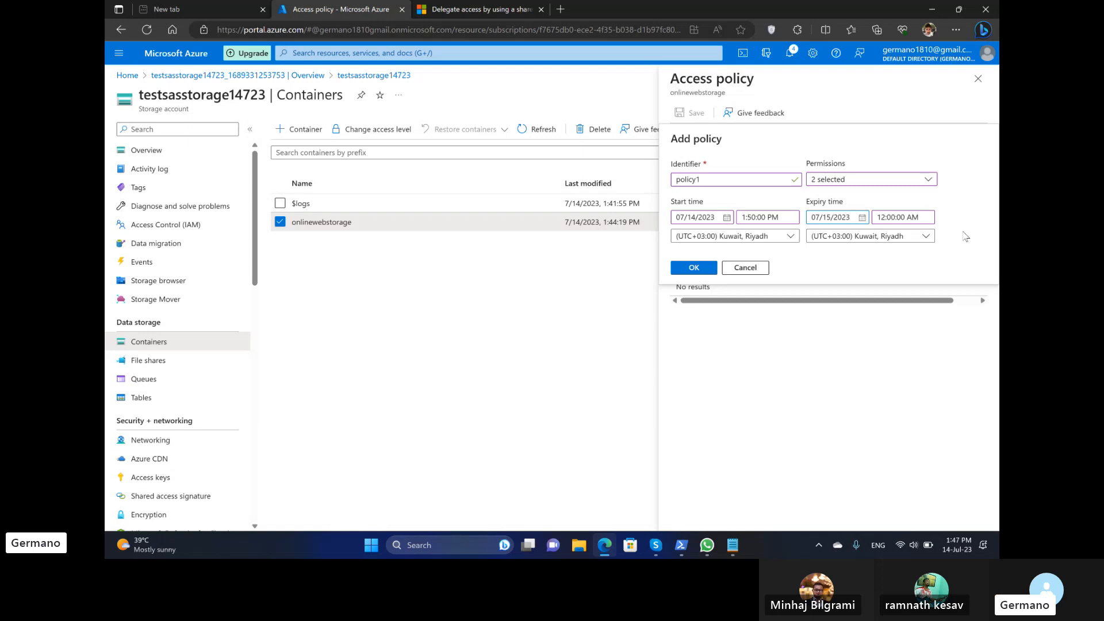
left_click(886, 217)
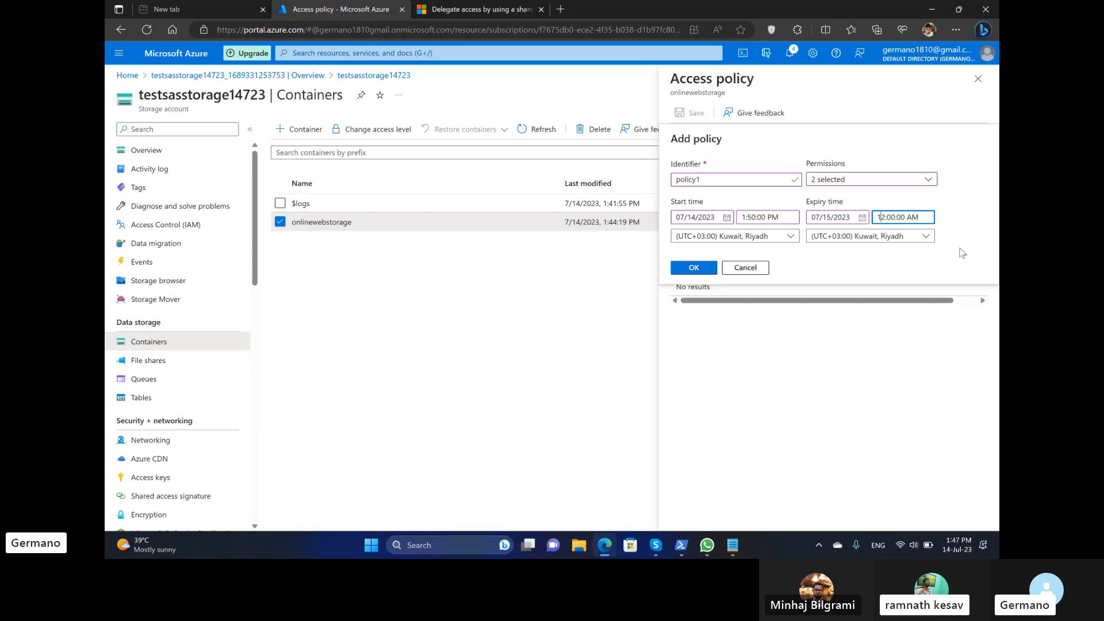
left_click(862, 218)
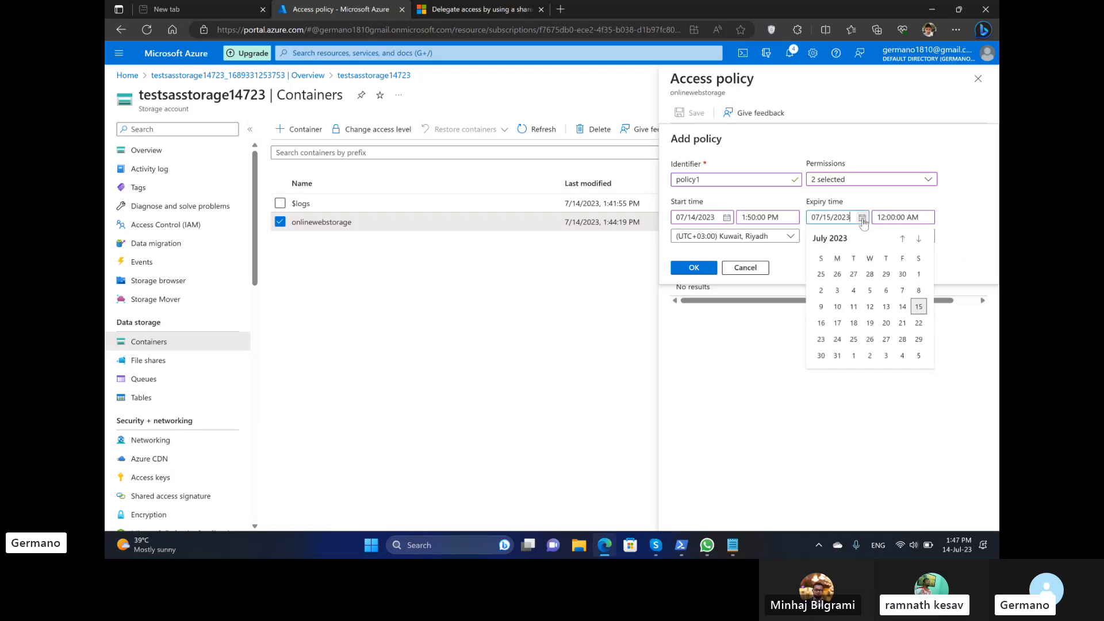
left_click(901, 308)
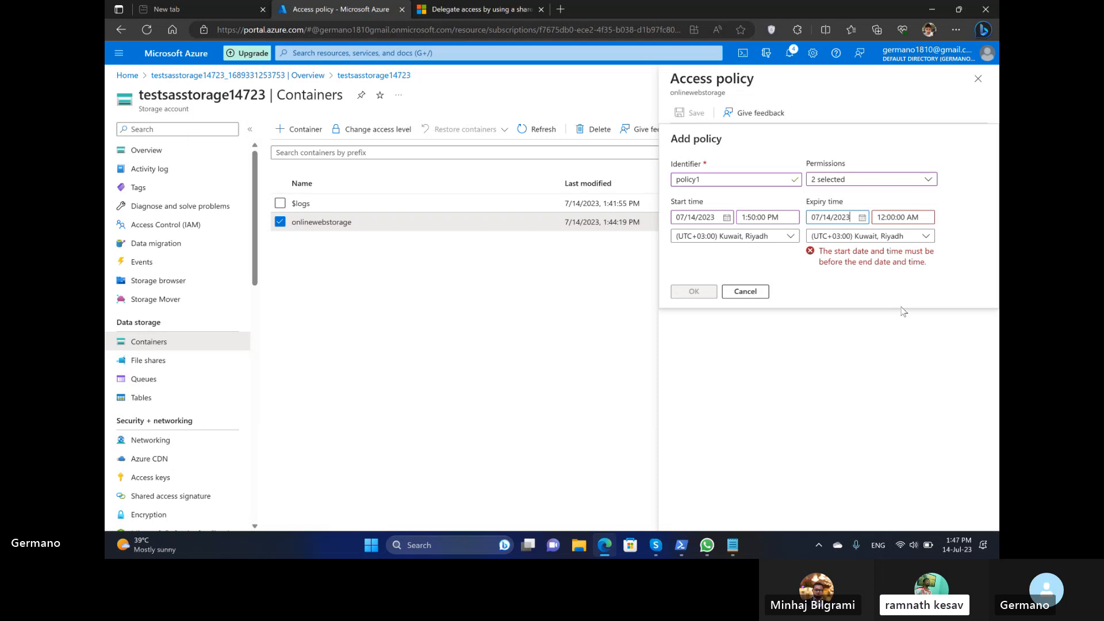
Set the expiry time to 1:55:00 PM and clear the validation error
left_click(884, 217)
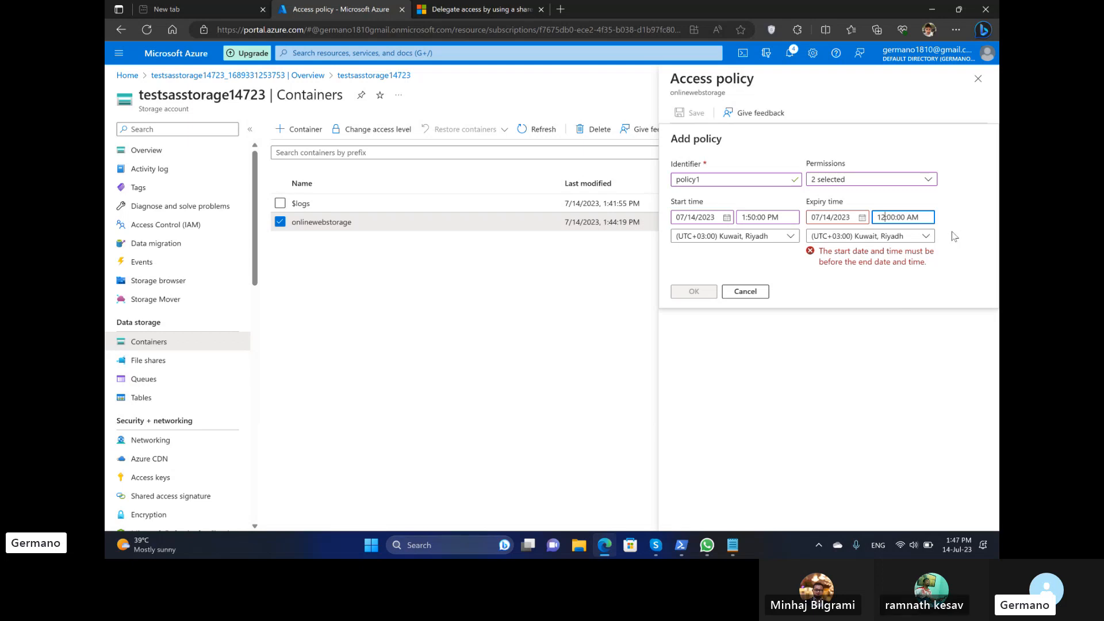
key("BackSpace")
key("Right")
key("Right")
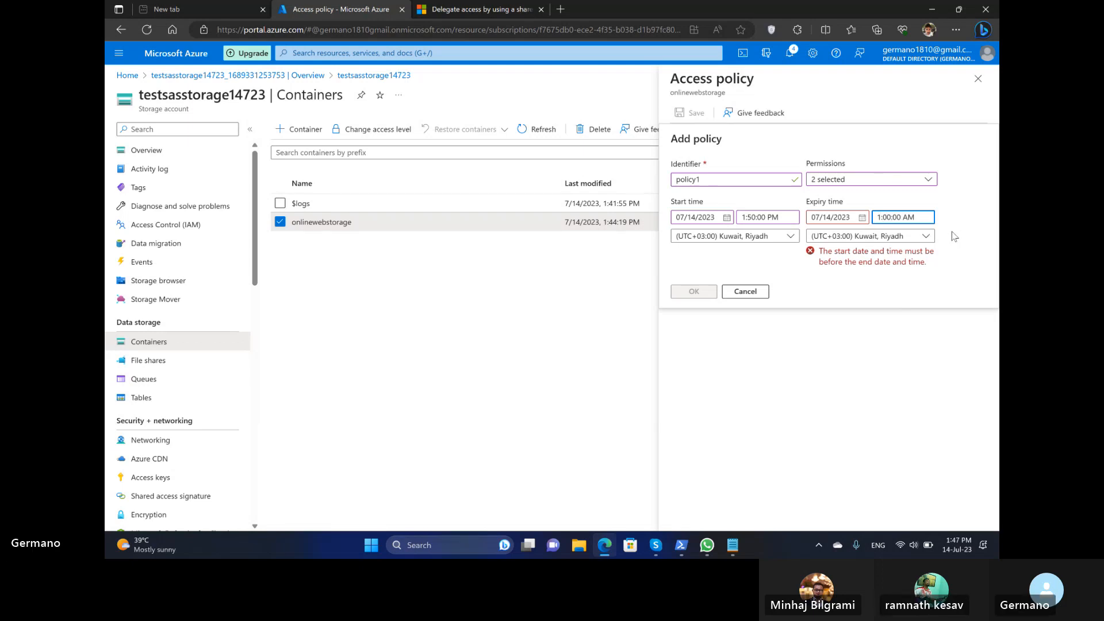
type("55")
key("BackSpace")
type("p")
key("BackSpace")
type("P")
left_click(777, 257)
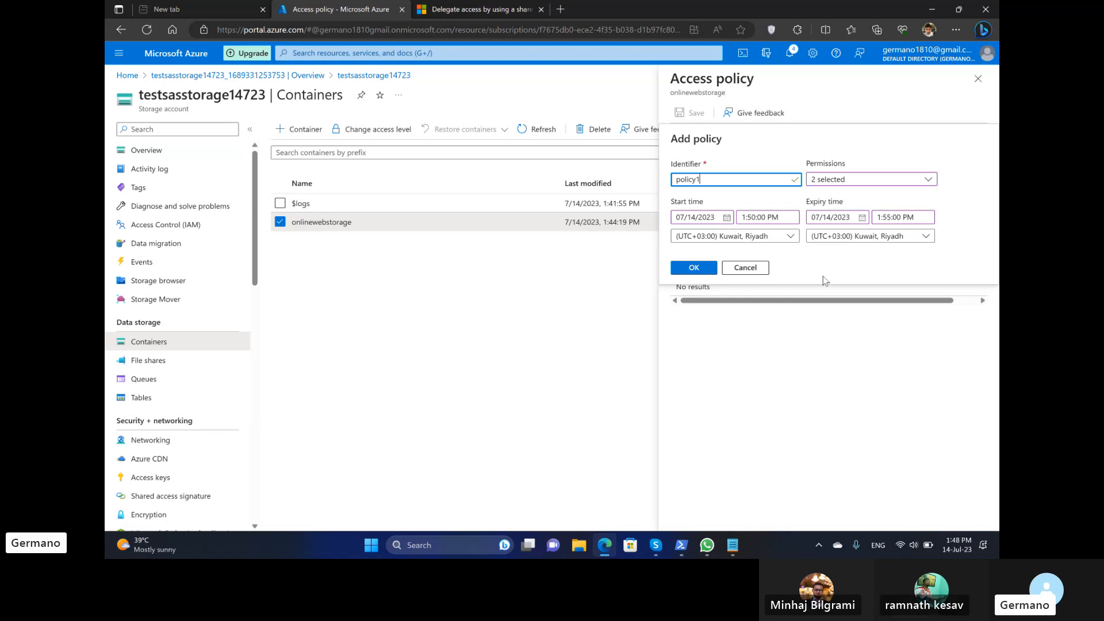
Save policy1 on onlinewebstorage so it lists with rl permissions, 1:50–1:55 PM
left_click(700, 271)
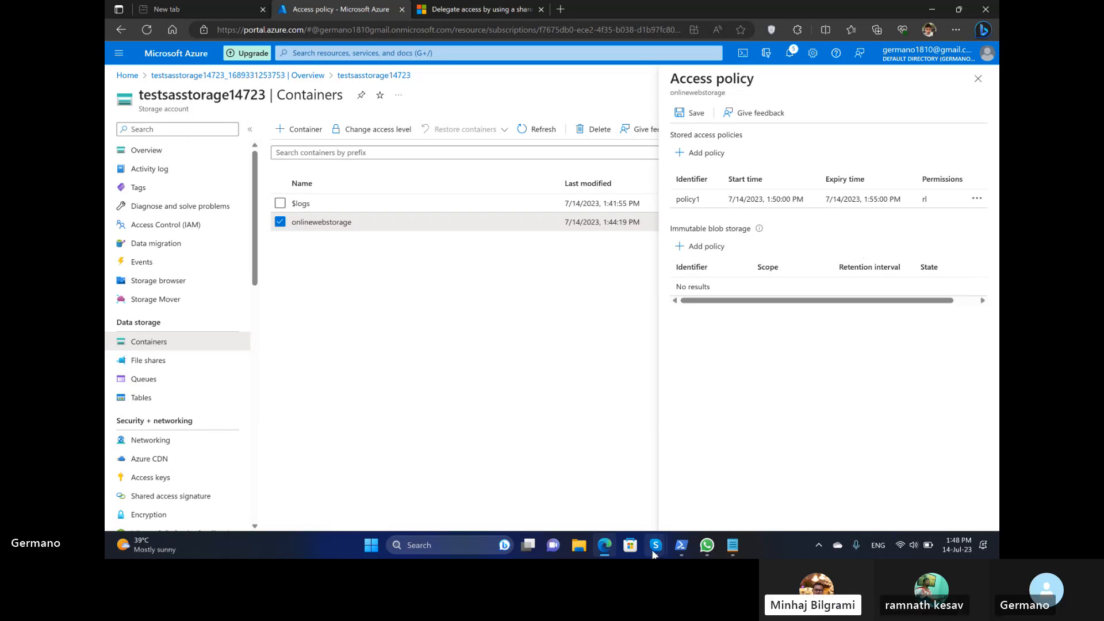
mouse_move(654, 553)
mouse_move(609, 494)
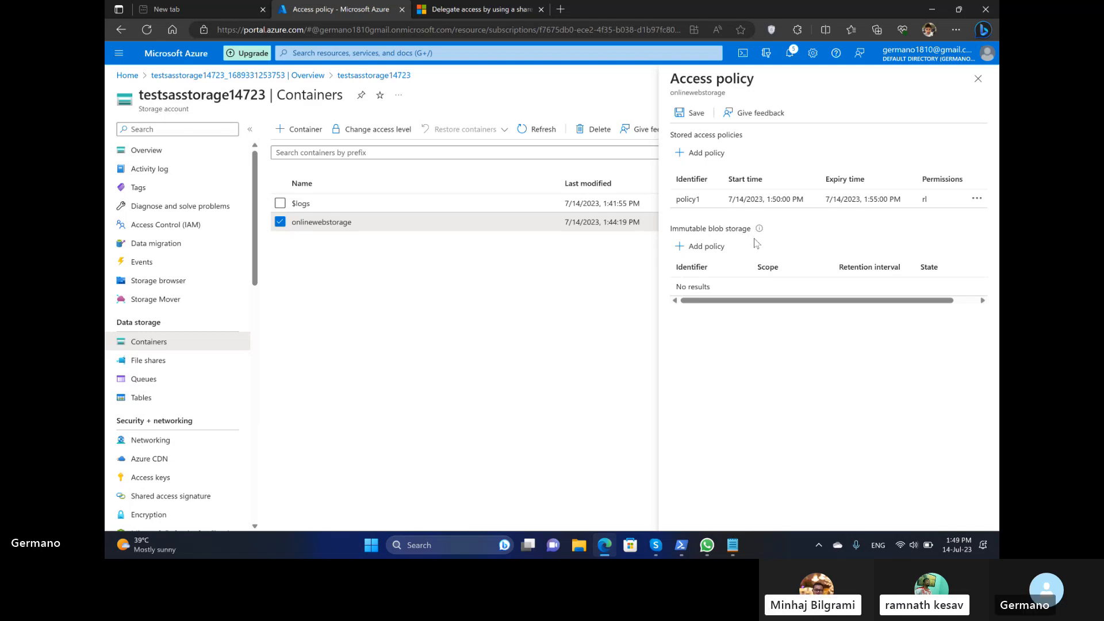
left_click(690, 120)
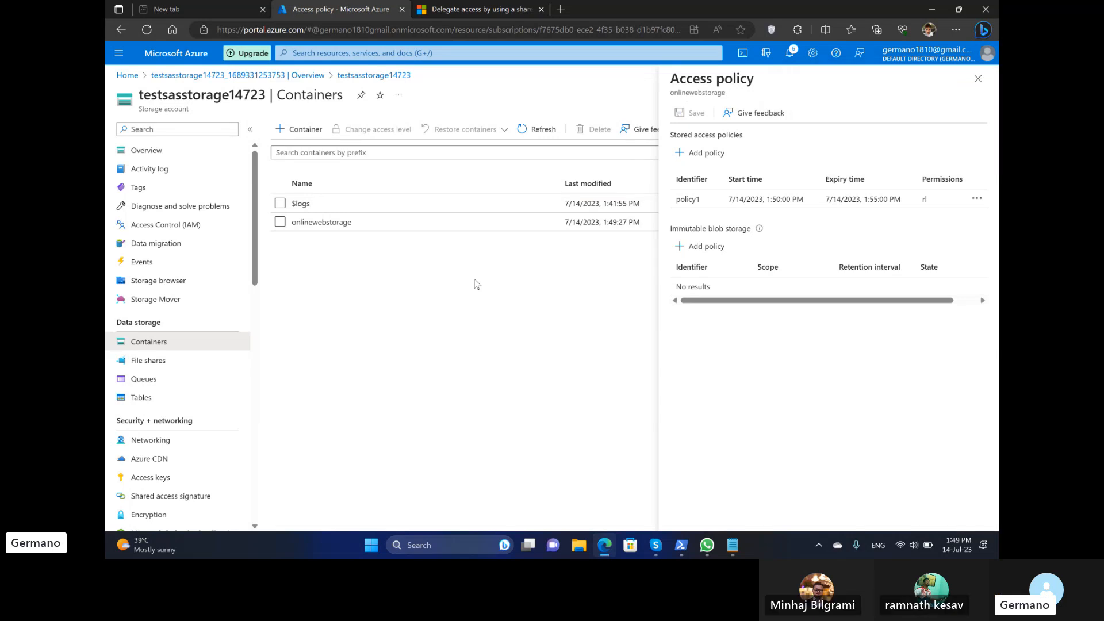
Generate a read-only SAS token and URL for onlinewebstorage, expiring 9:49:48 PM, and copy the token
left_click(978, 81)
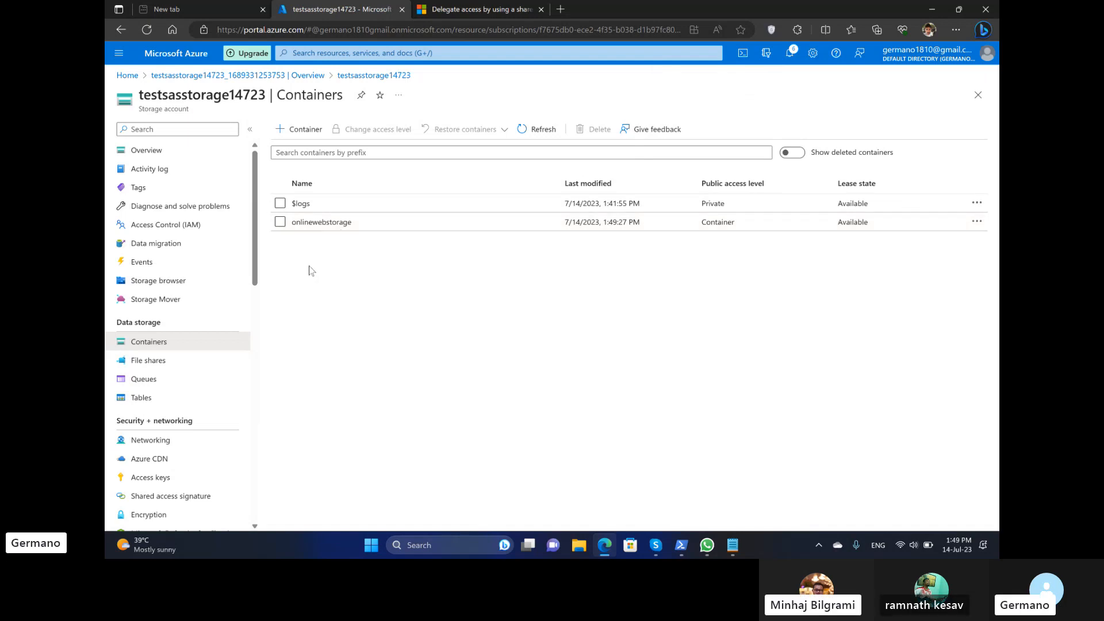
right_click(317, 228)
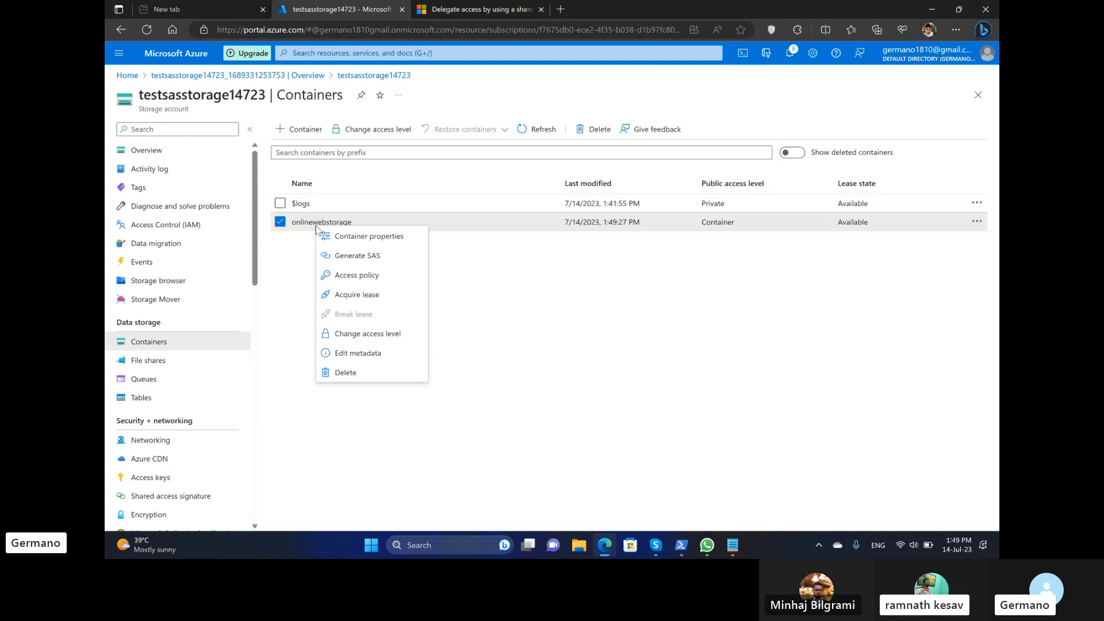
left_click(354, 261)
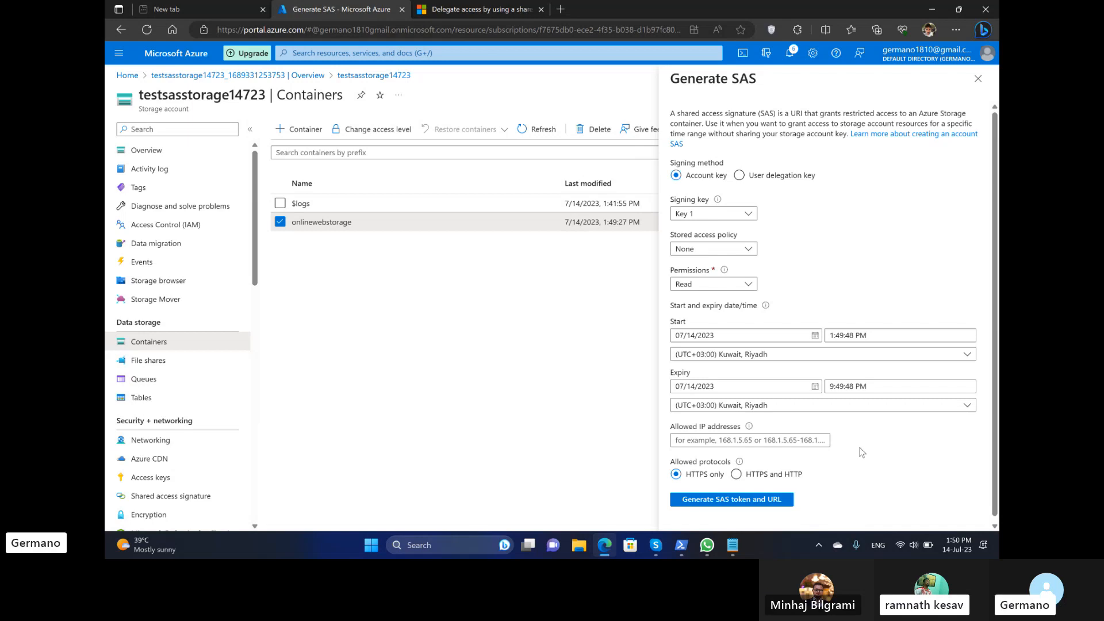
left_click(762, 499)
scroll(837, 485, "down", 1)
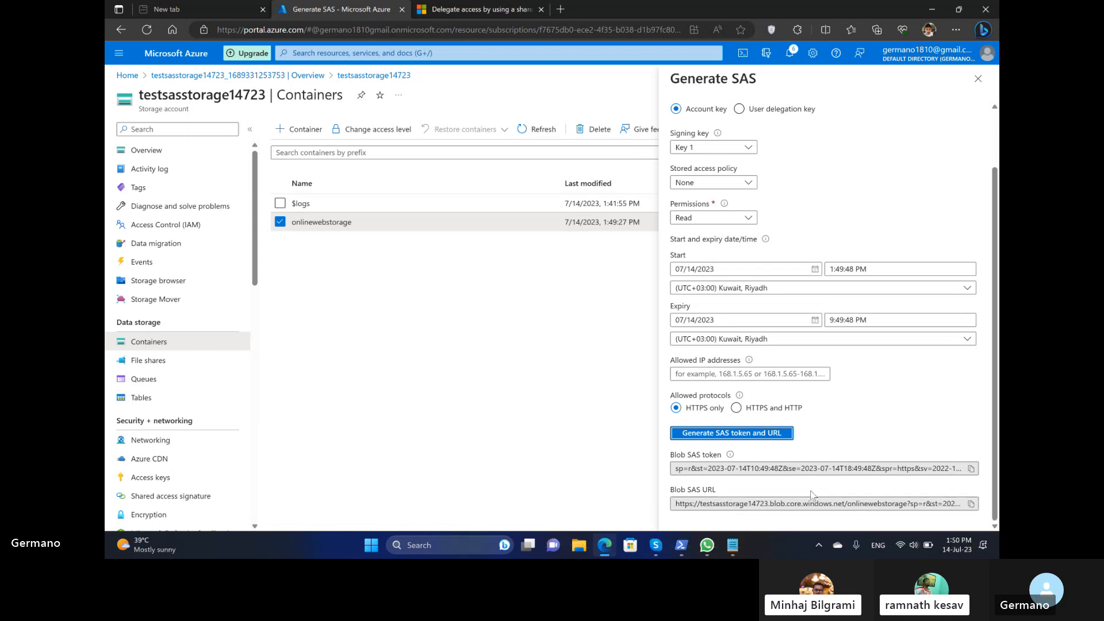
left_click(971, 469)
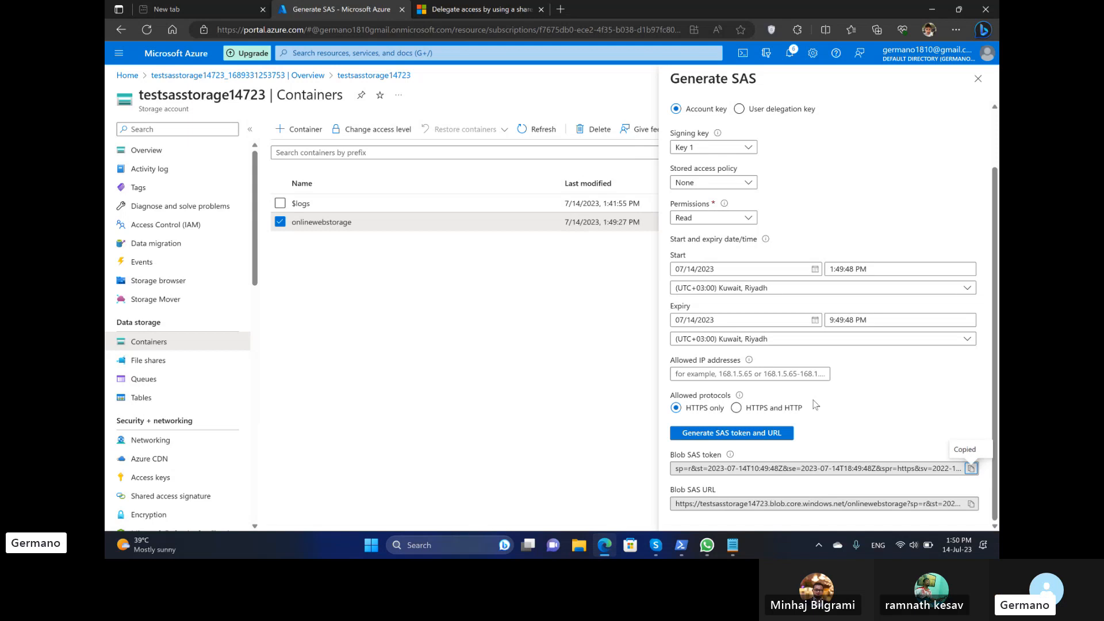
key("super")
Paste the copied SAS token into a new Notepad note
type("note")
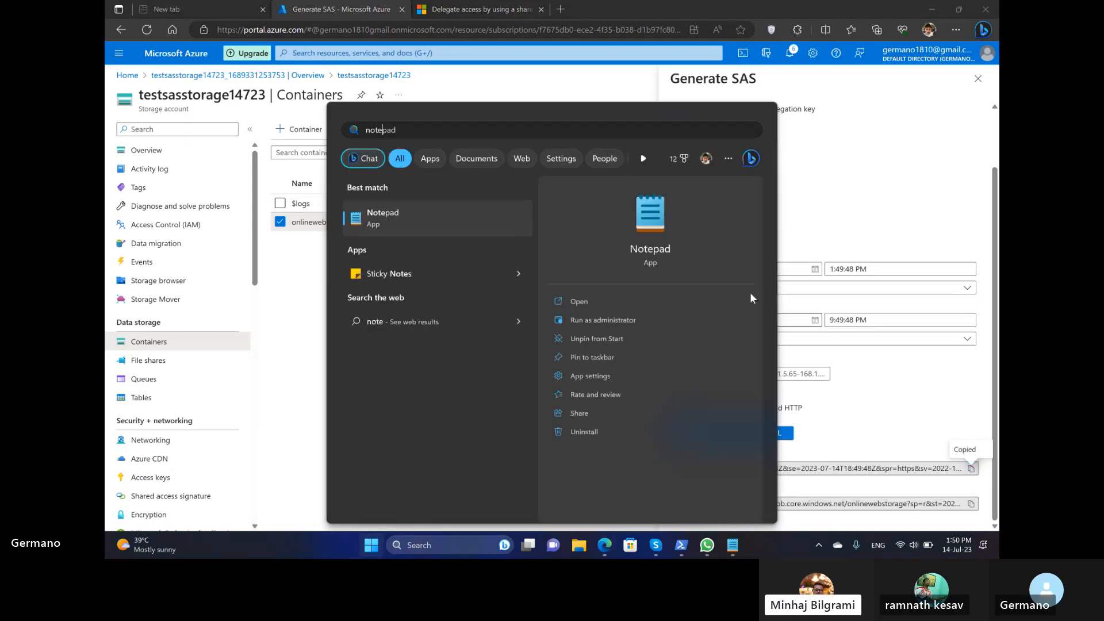
left_click(654, 227)
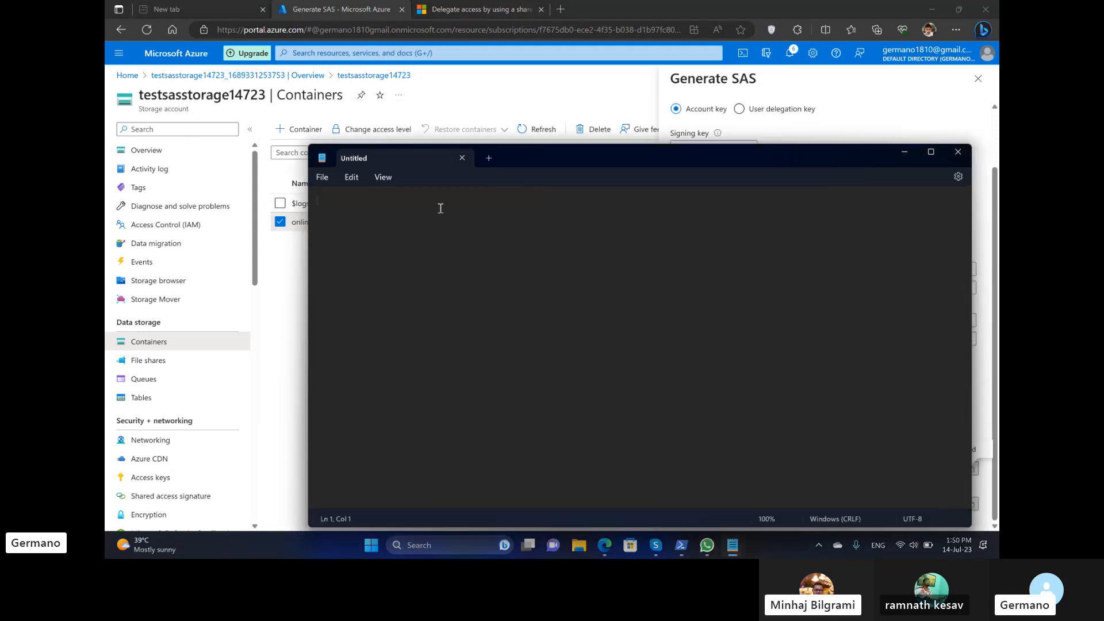
key("ctrl+v")
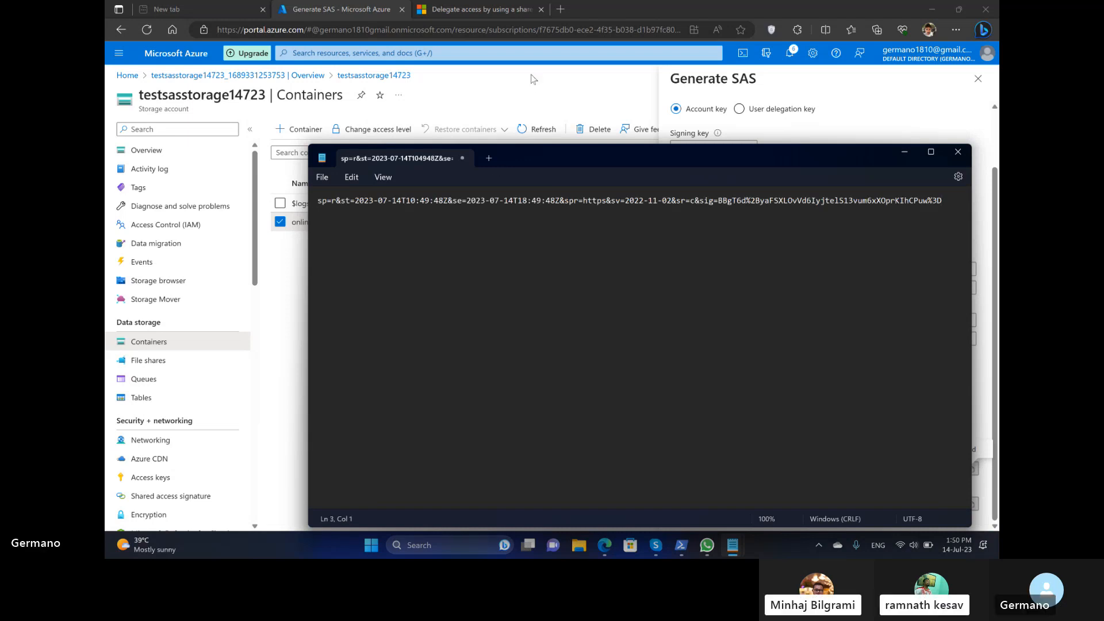
Copy the Blob SAS URL and paste it into the note under a 'URL' label
left_click(787, 86)
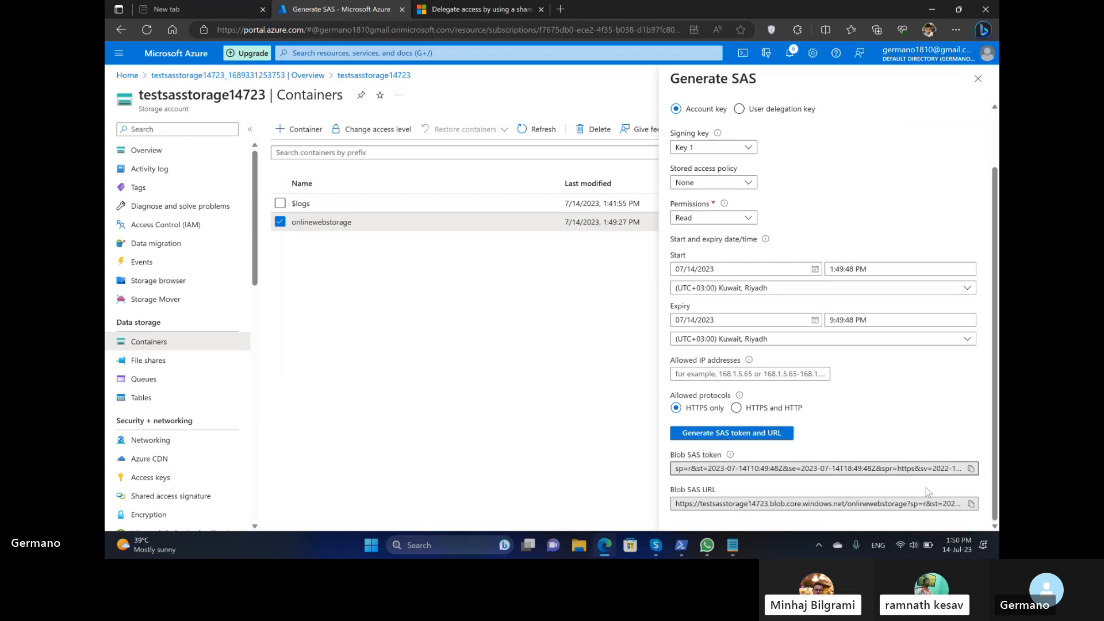
left_click(972, 505)
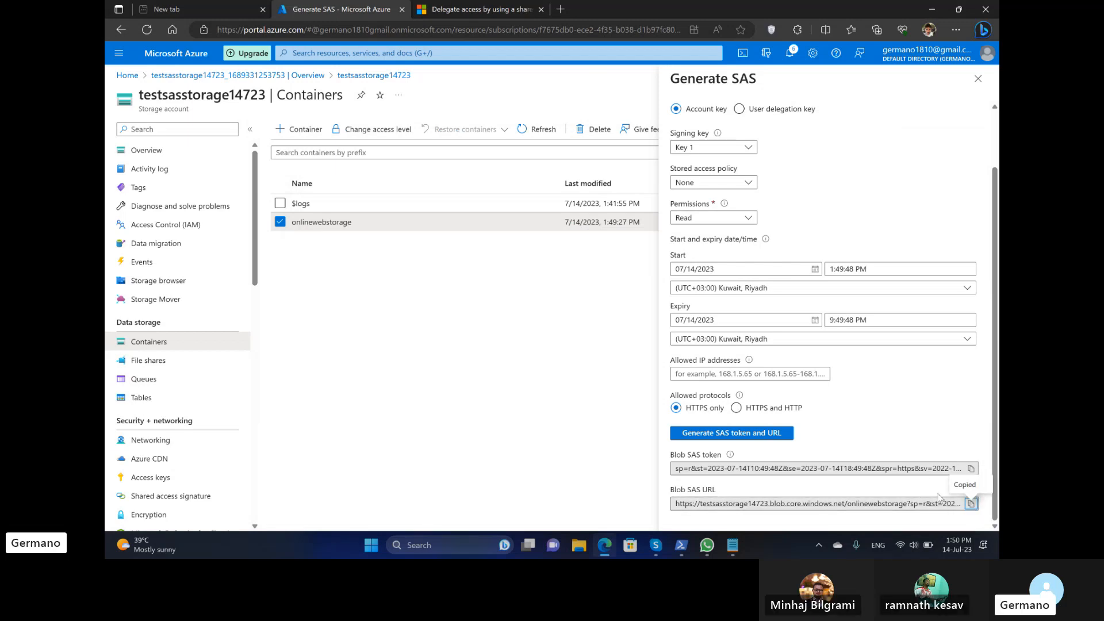
left_click(733, 544)
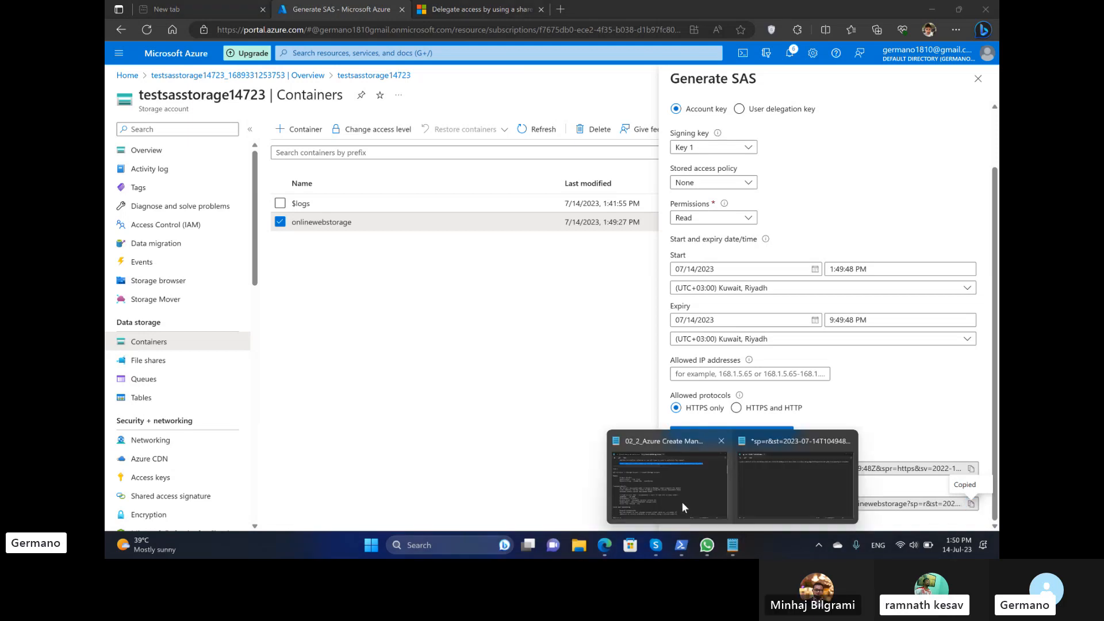
left_click(777, 490)
type("URL")
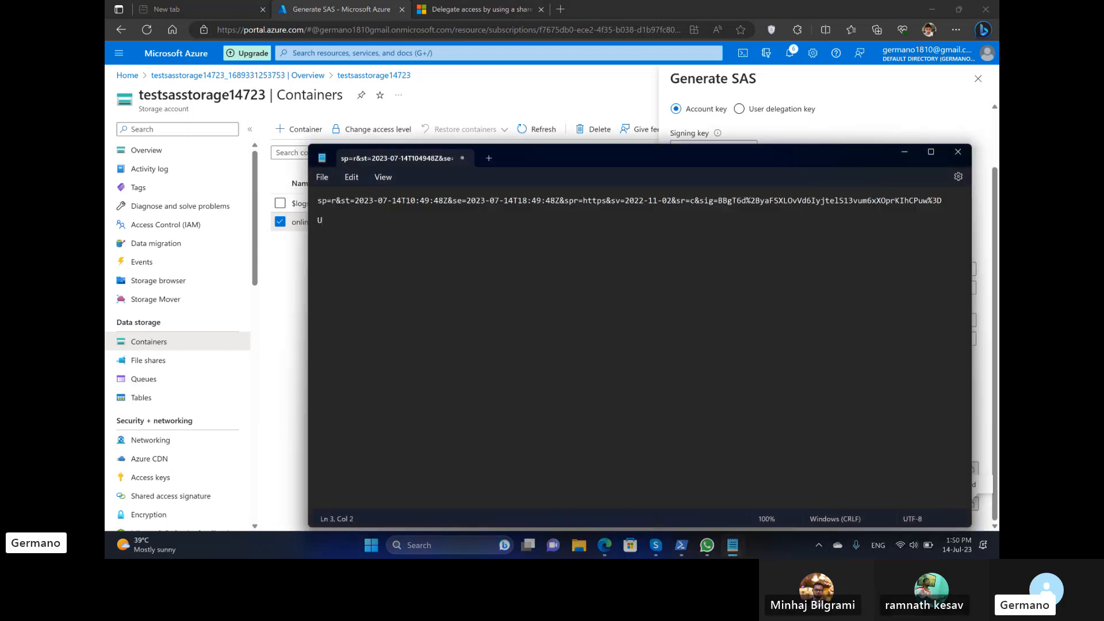
key("Return")
key("Return")
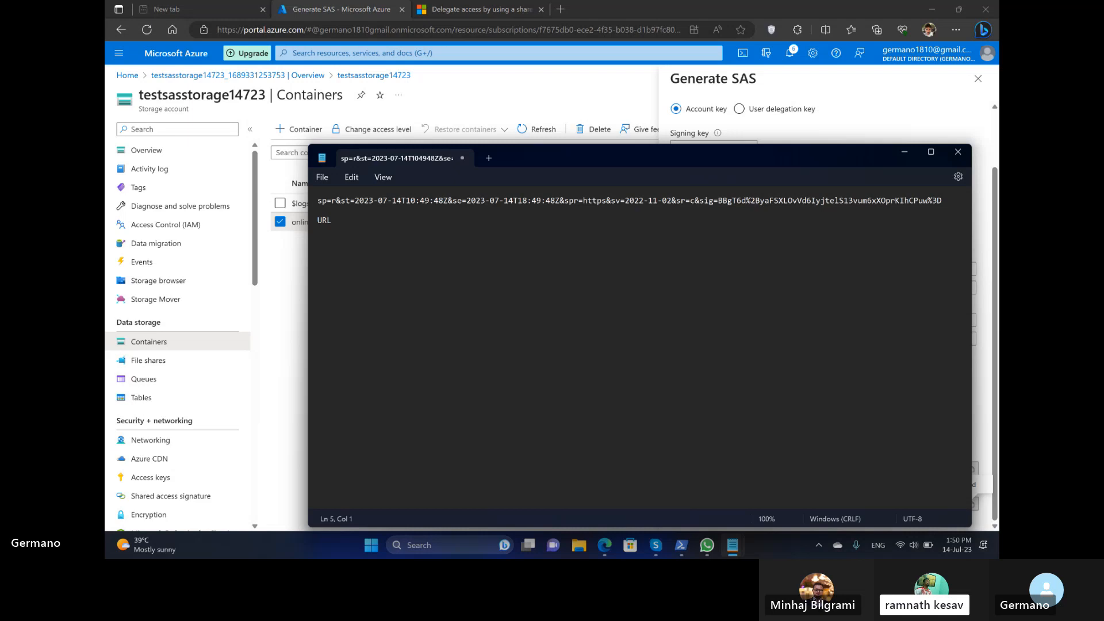
key("ctrl+v")
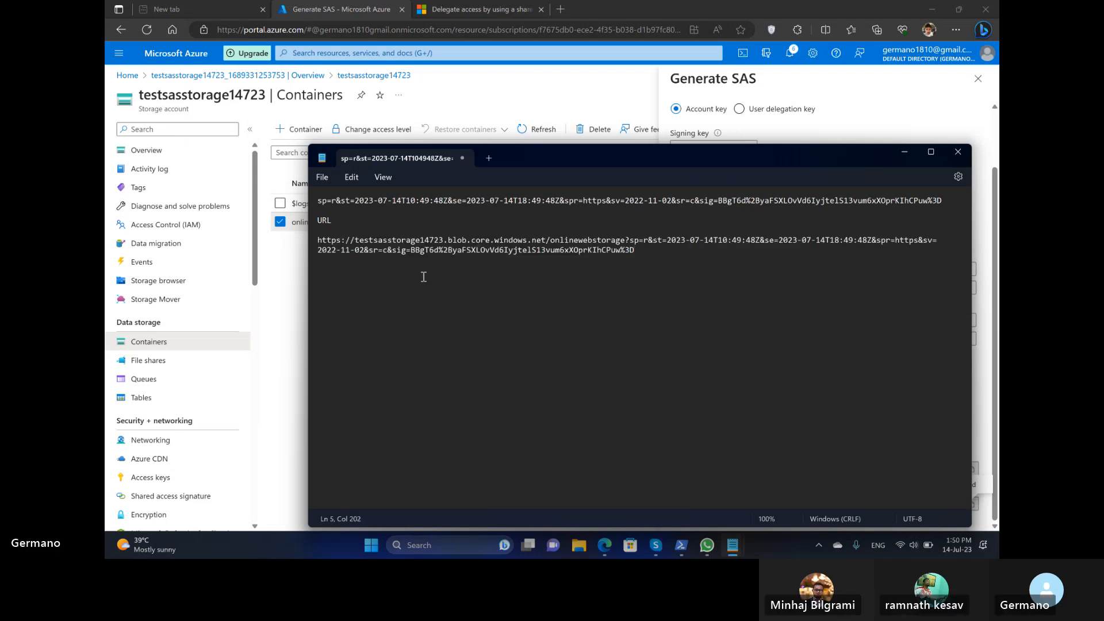
left_click(289, 309)
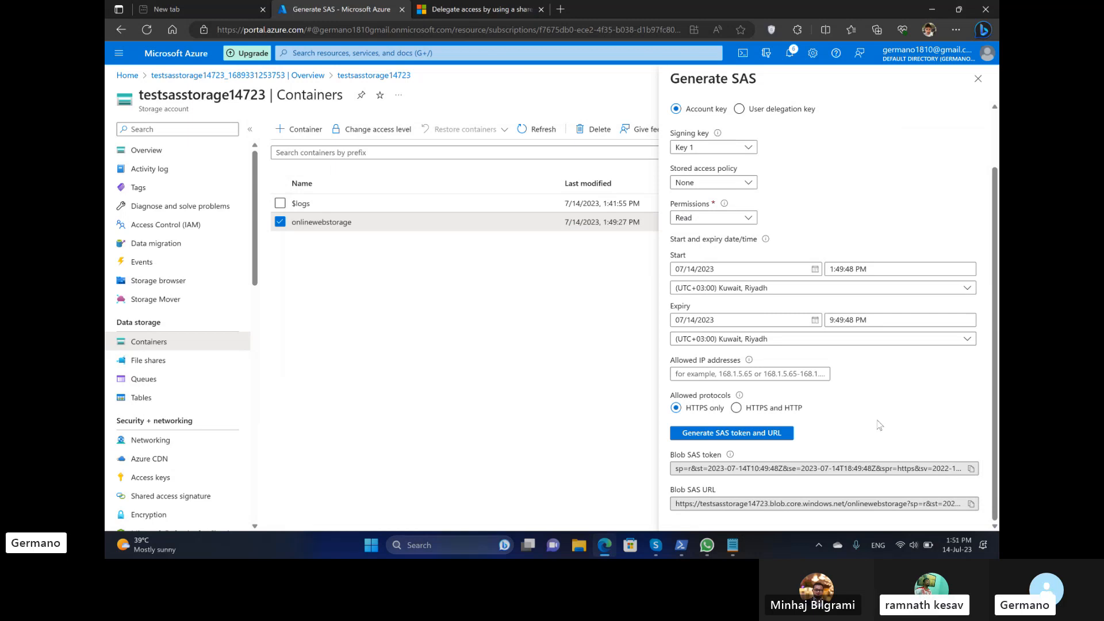
scroll(879, 424, "up", 2)
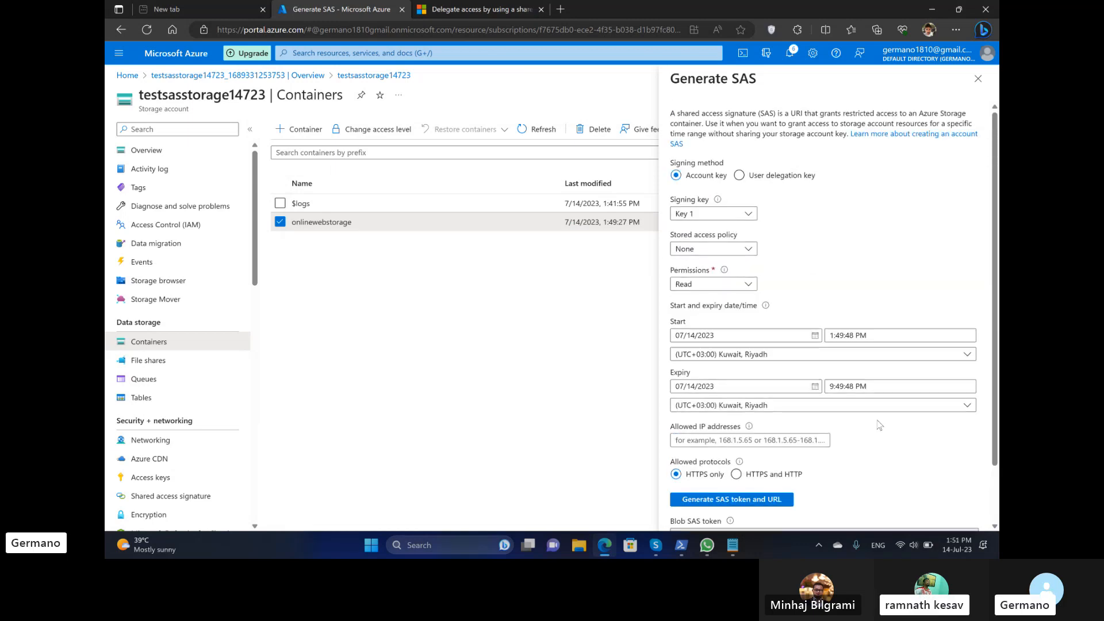
Close the Generate SAS panel and search Google for 'car pic' in a new tab
left_click(978, 80)
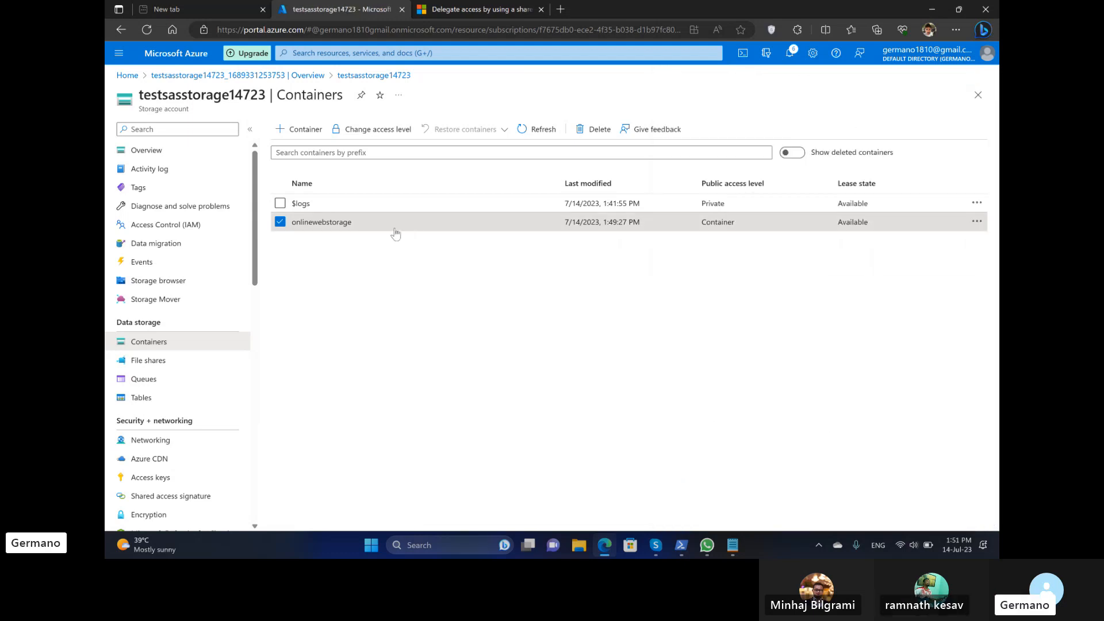
left_click(561, 9)
left_click(137, 51)
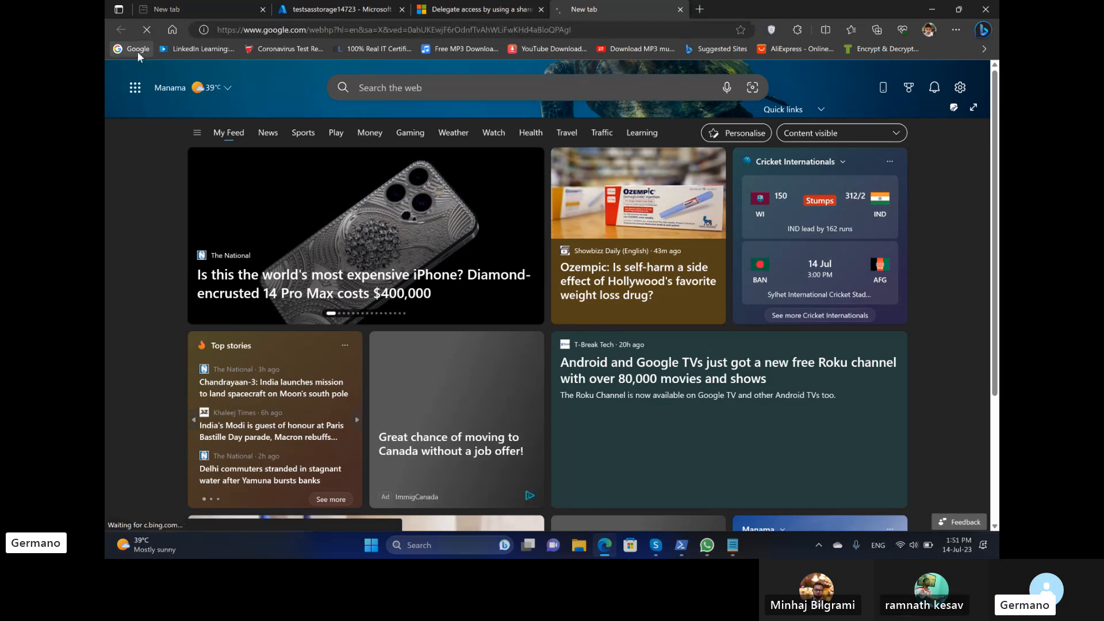
left_click(460, 269)
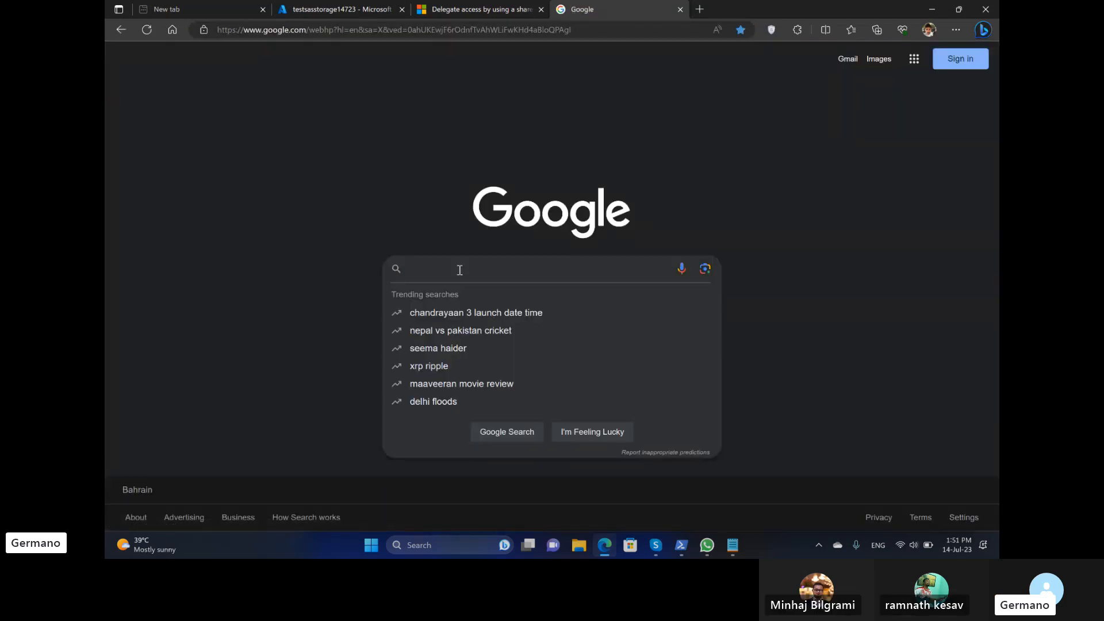
type("car pic")
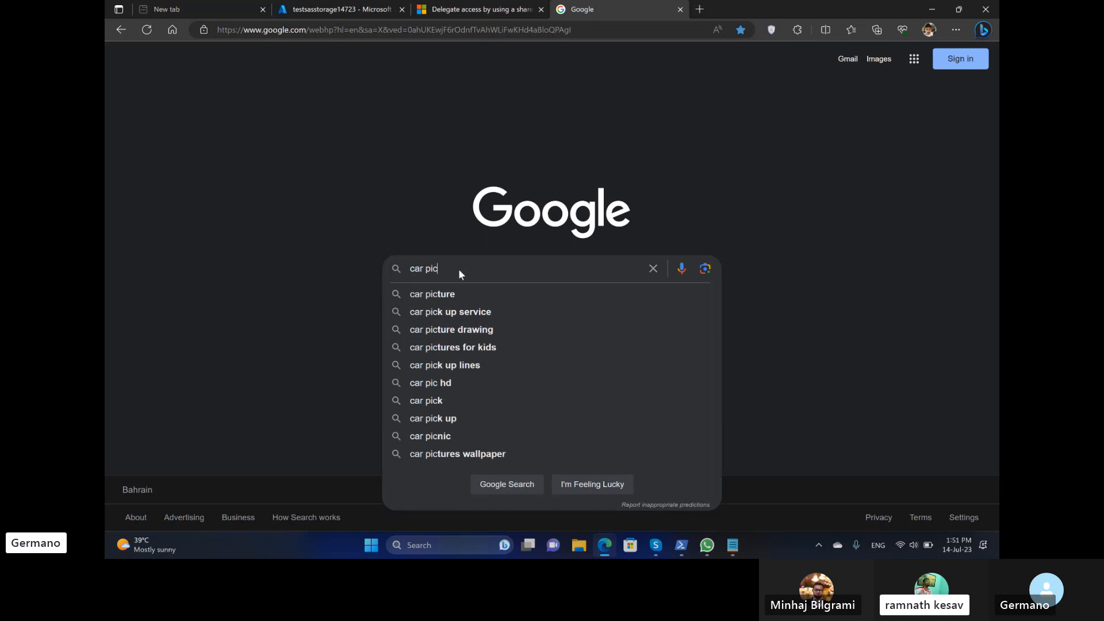
key("Return")
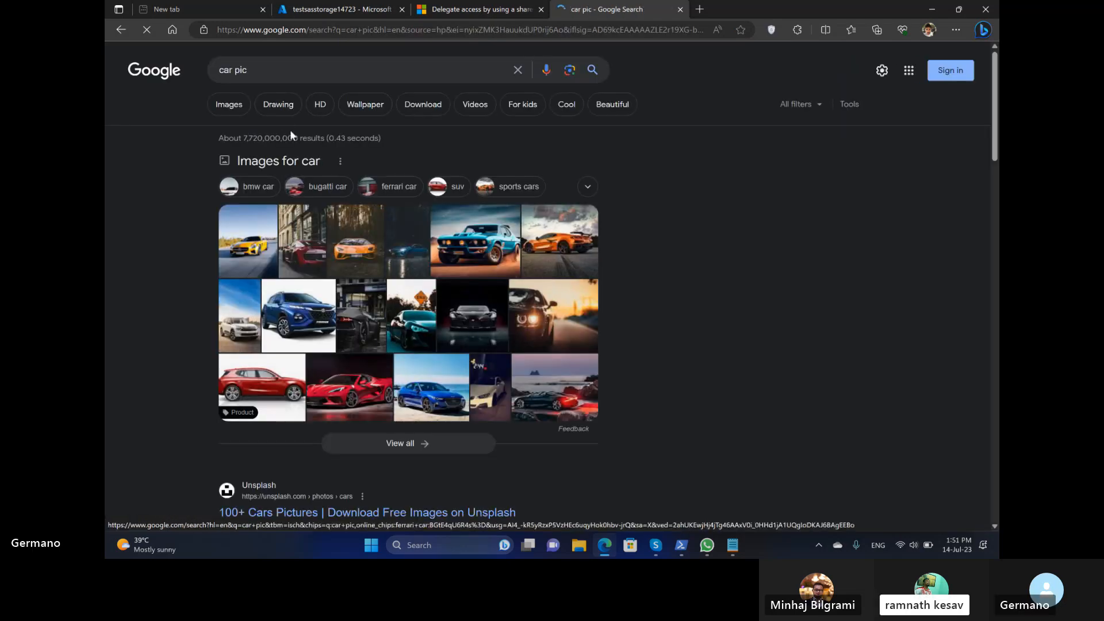
Save the red Pexels car photo as pexels-yurii-hlei-1545743.jpg into Downloads
left_click(299, 255)
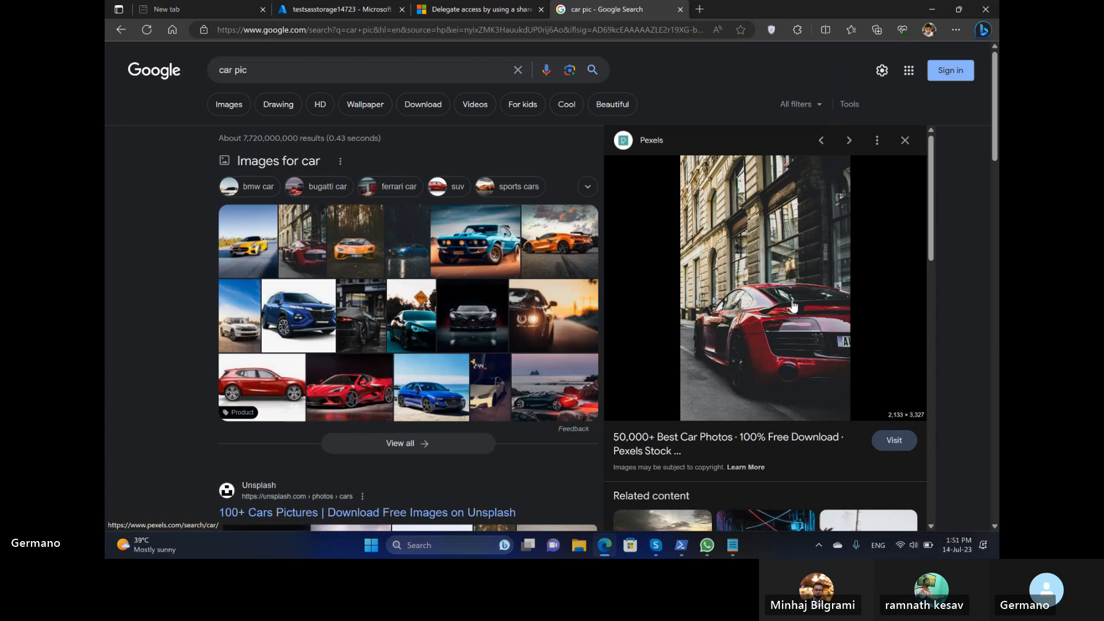
right_click(784, 281)
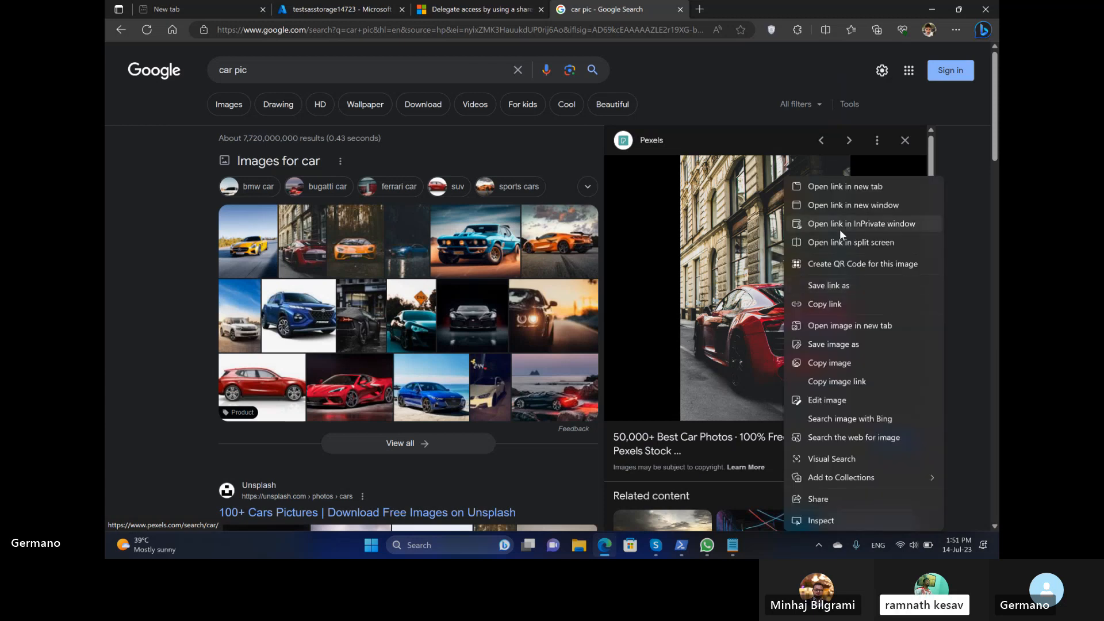
left_click(844, 348)
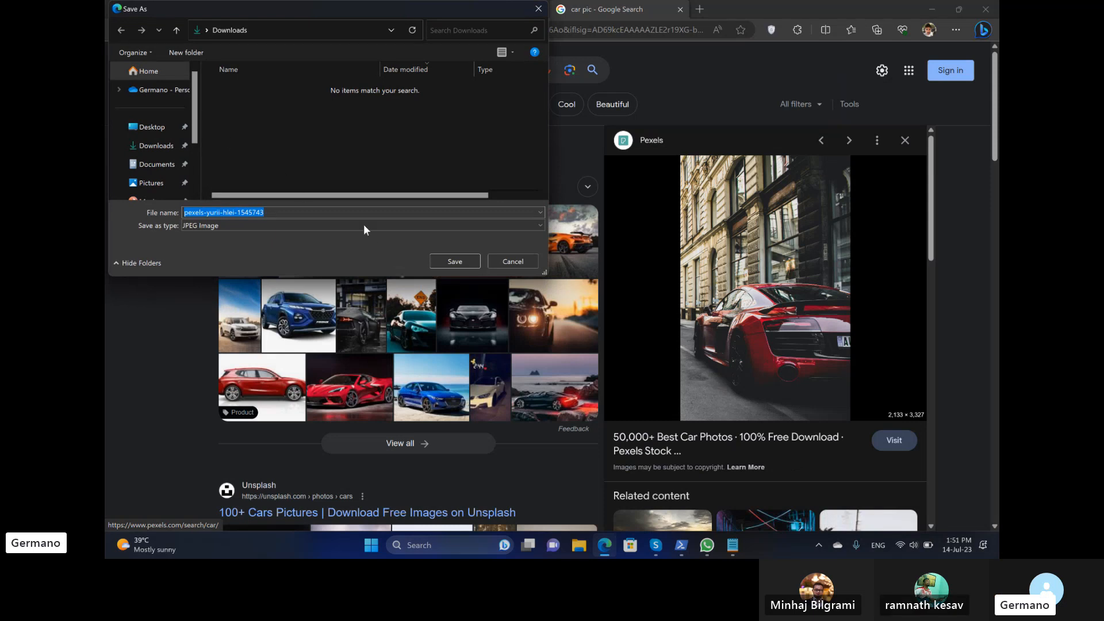
left_click(454, 260)
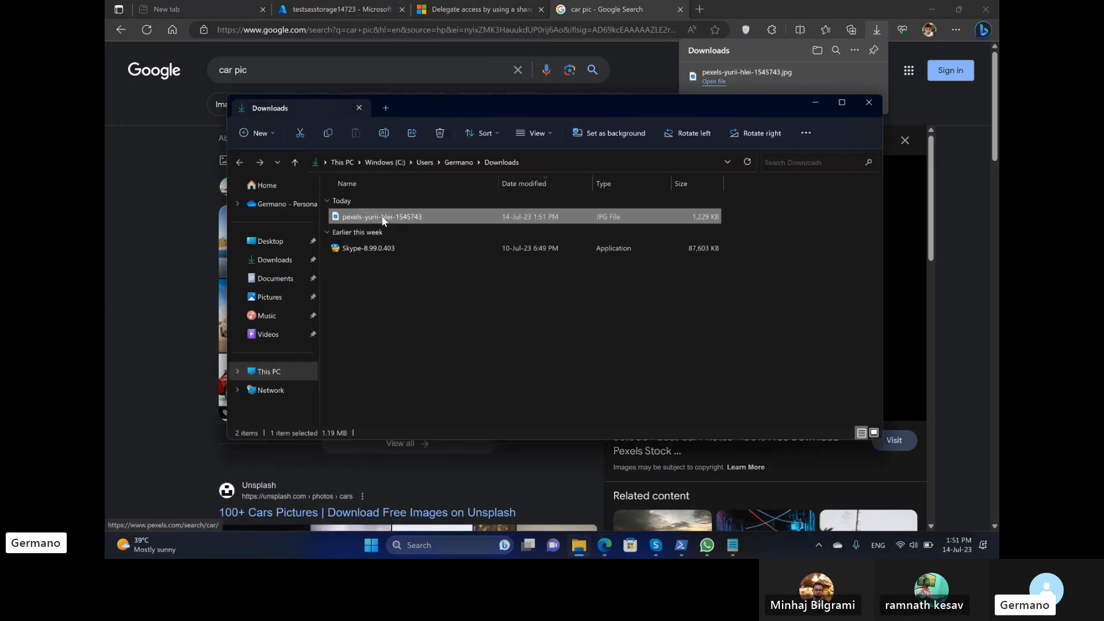
Rename the downloaded Pexels photo to car123 and close the Downloads window
left_click(382, 218)
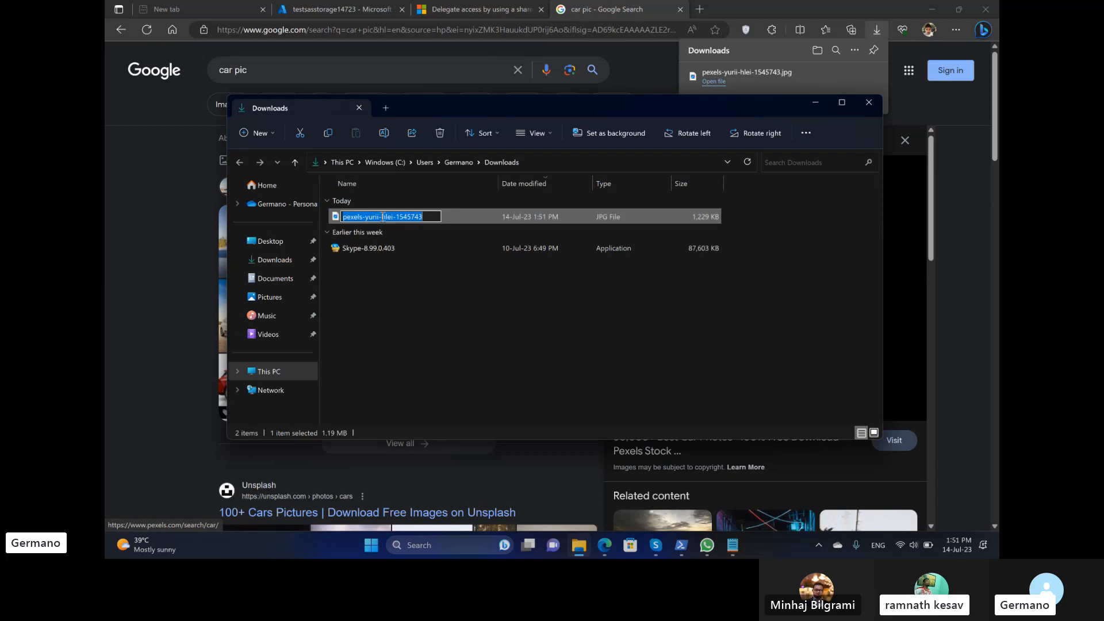
type("12")
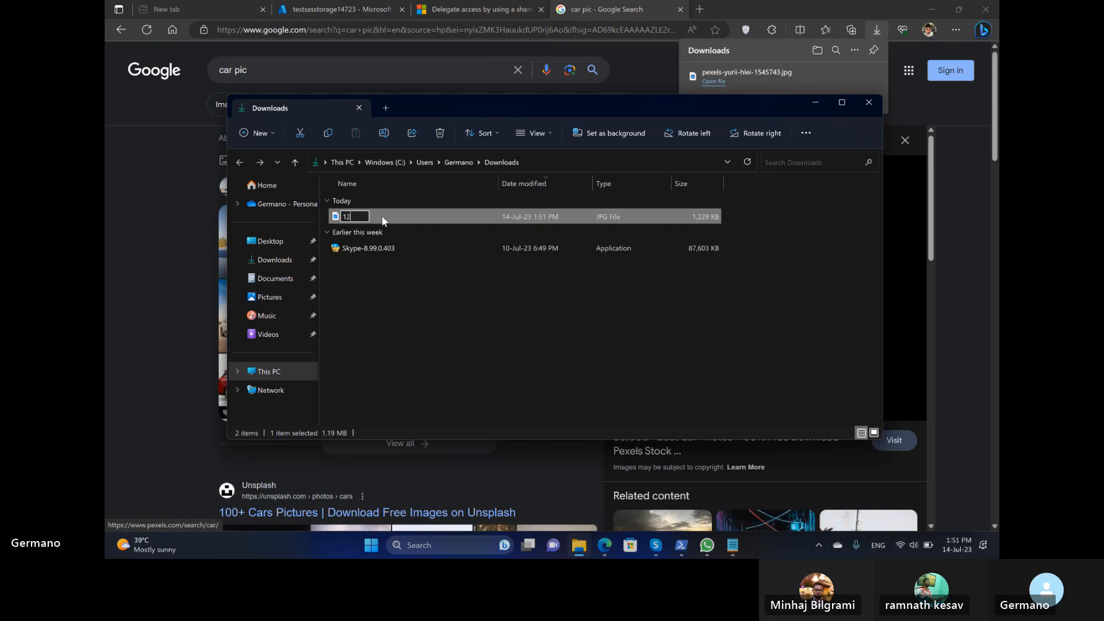
type("car123")
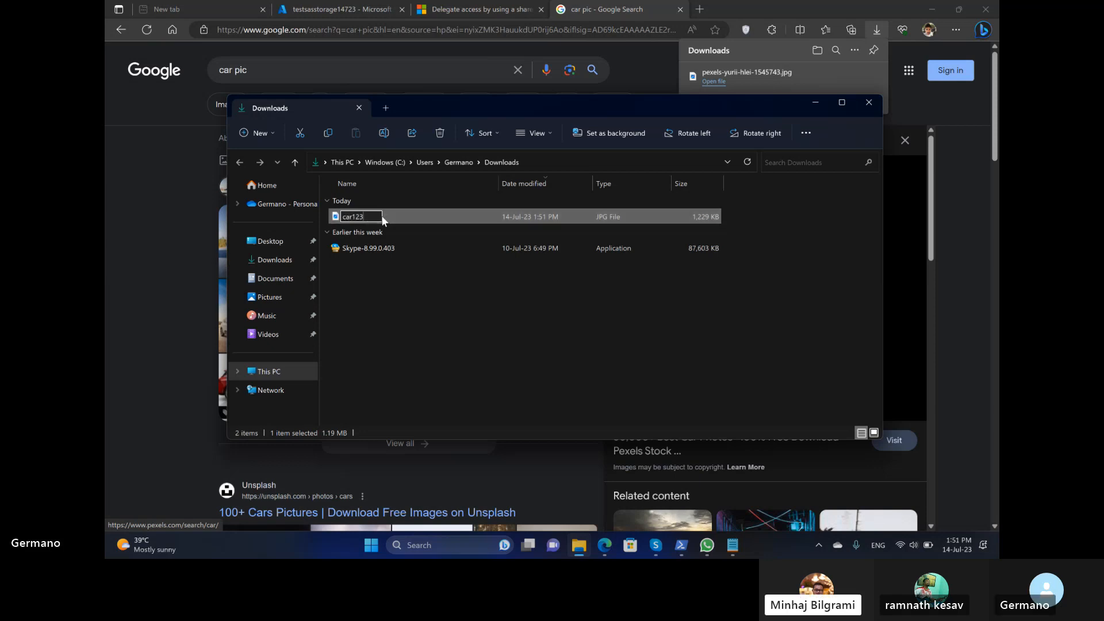
key("Return")
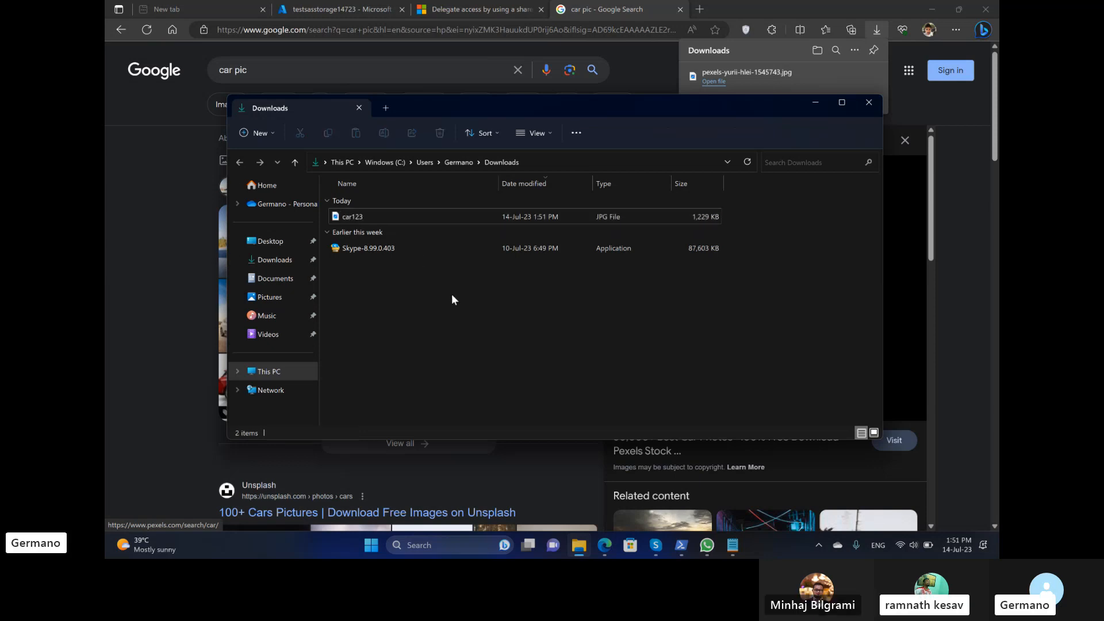
left_click(869, 103)
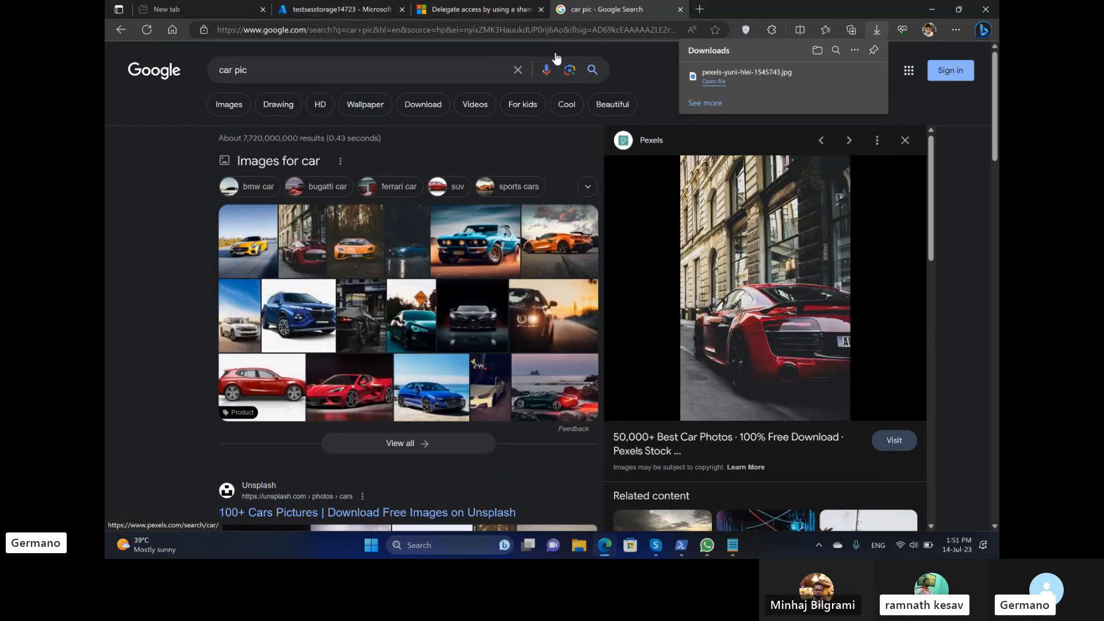
Open the onlinewebstorage container from the storage account's containers list
left_click(375, 9)
right_click(321, 224)
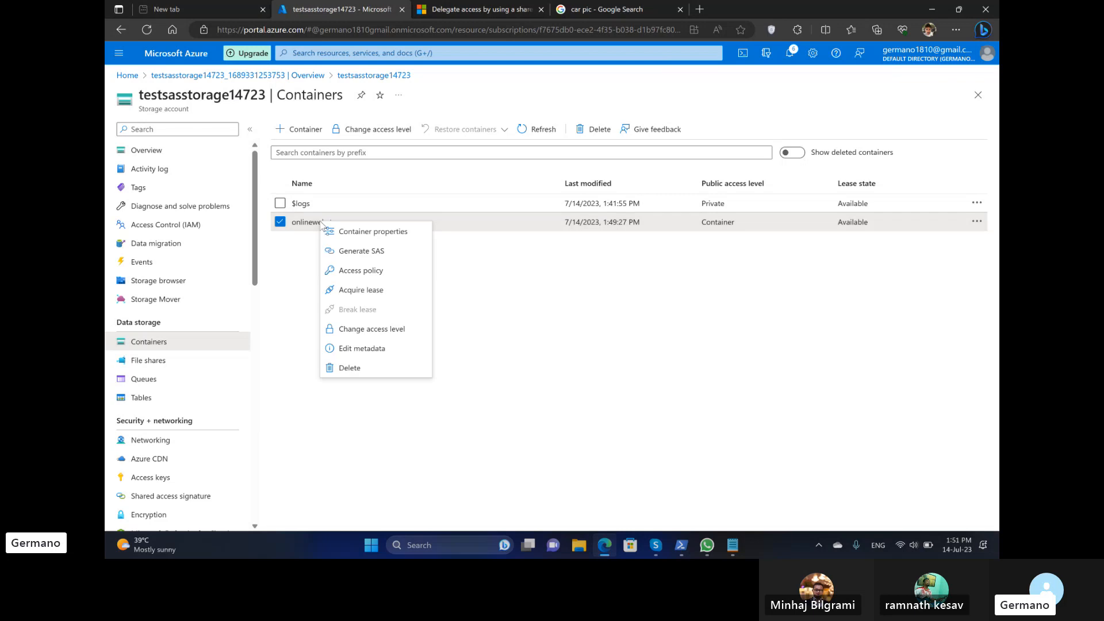
left_click(577, 311)
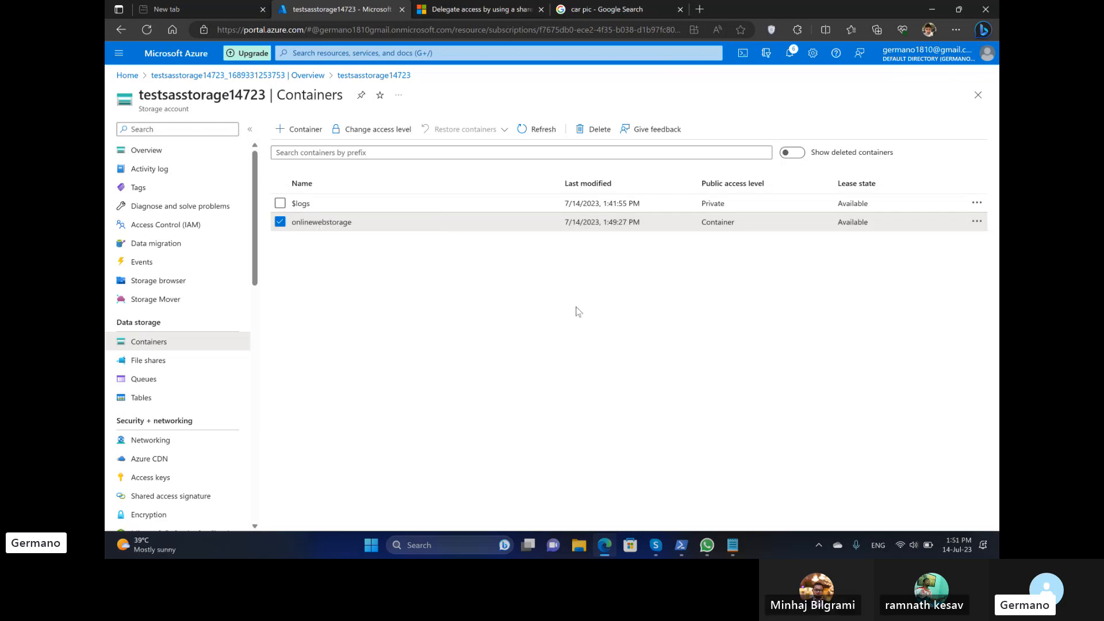
left_click(322, 223)
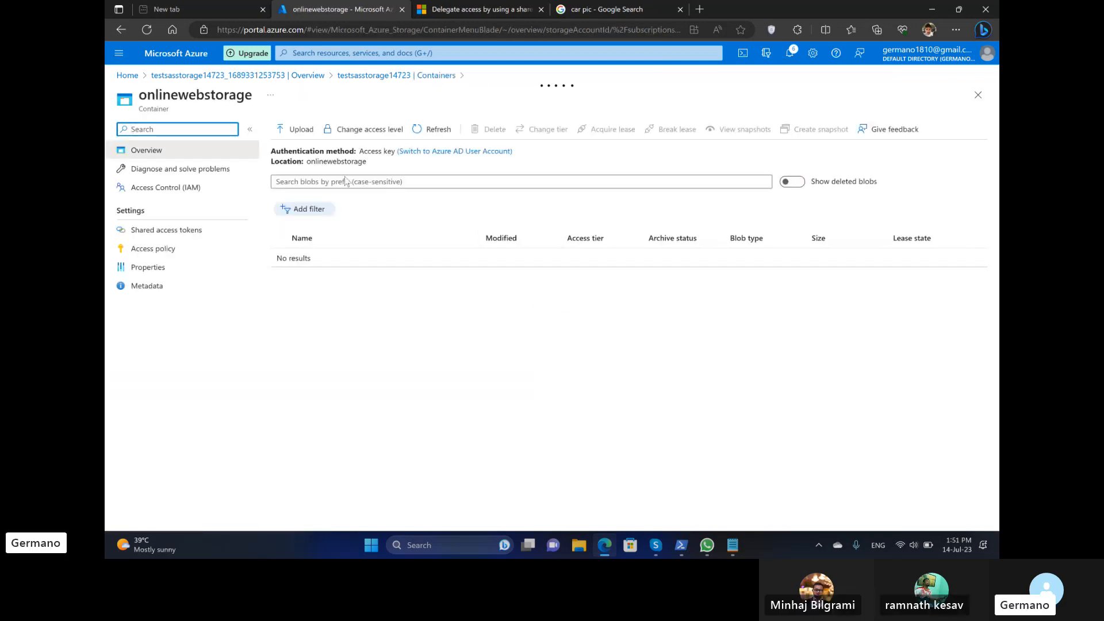
Upload car123.jpg from Downloads as a 1.2 MiB Hot-tier block blob
left_click(299, 130)
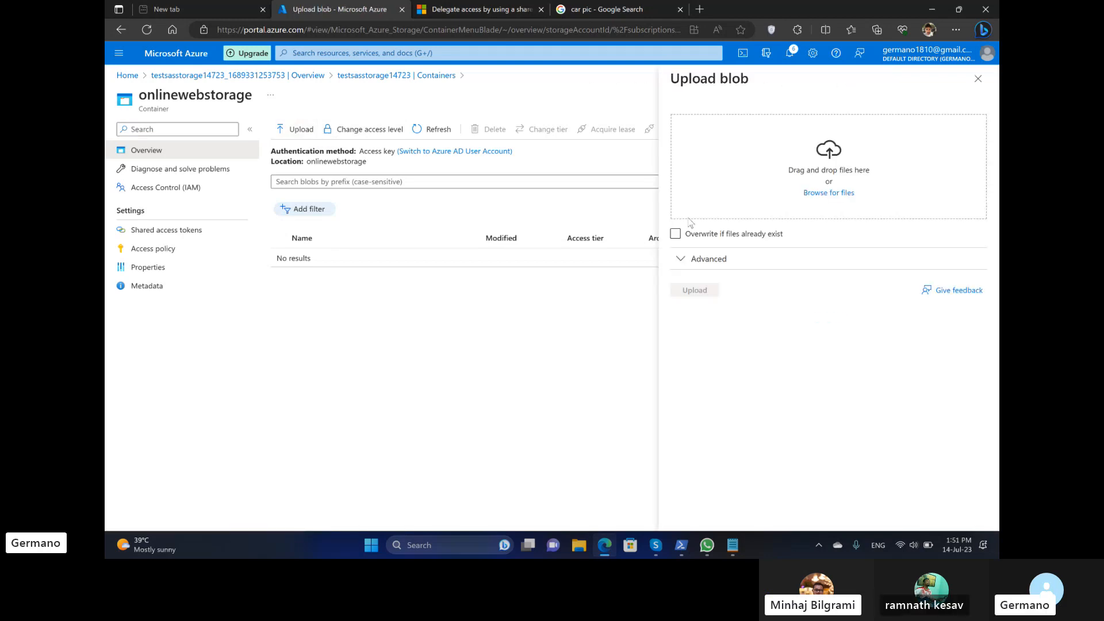
left_click(828, 193)
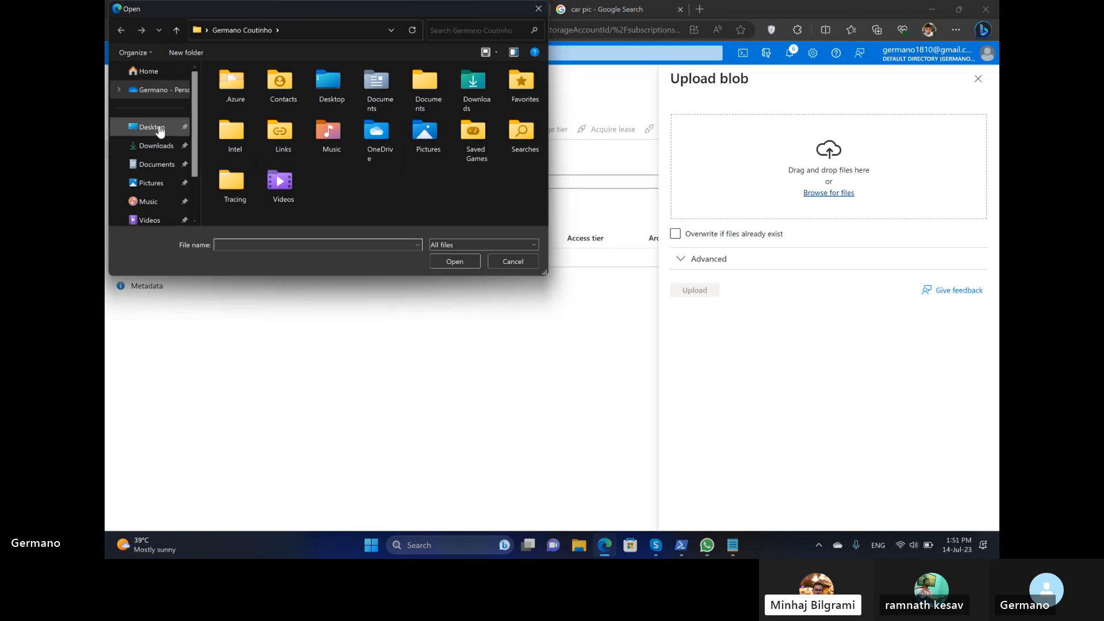
left_click(158, 129)
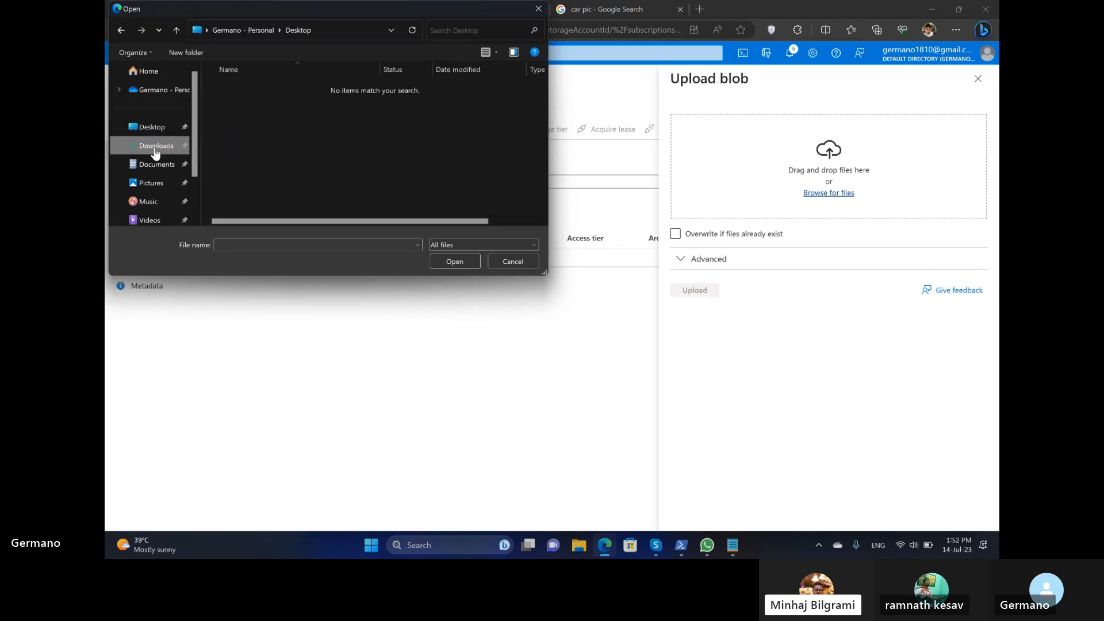
left_click(155, 146)
left_click(229, 102)
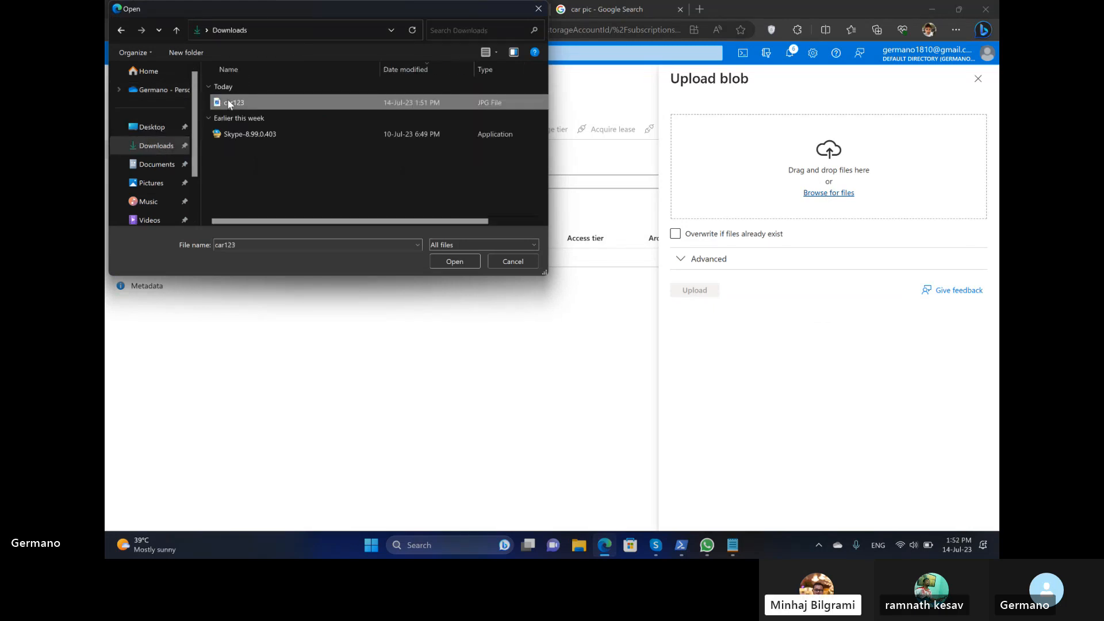
left_click(454, 261)
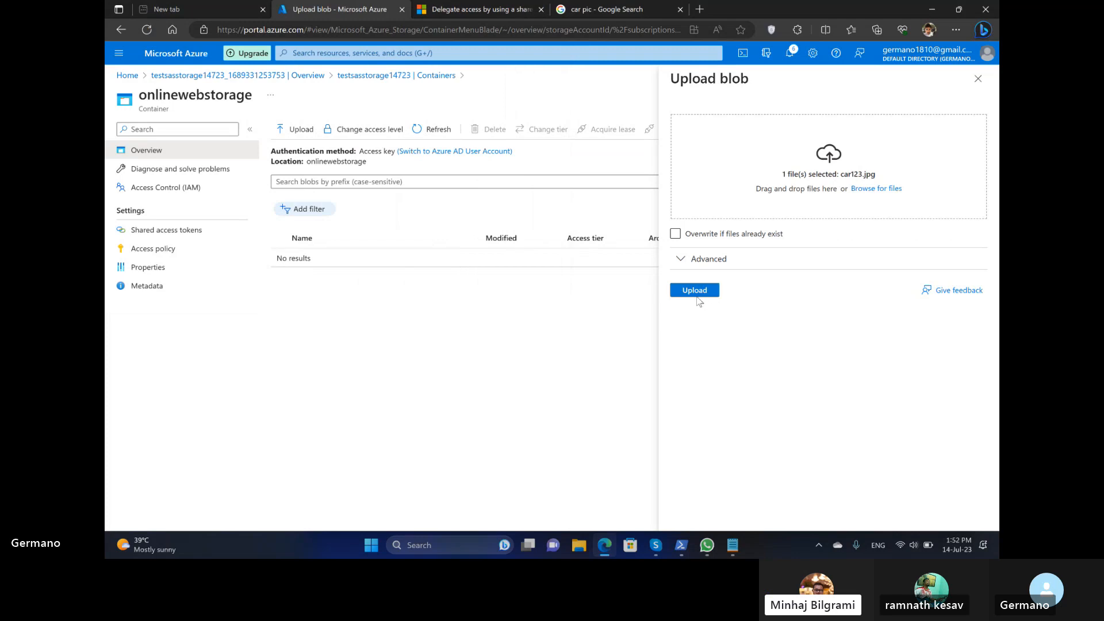
left_click(695, 291)
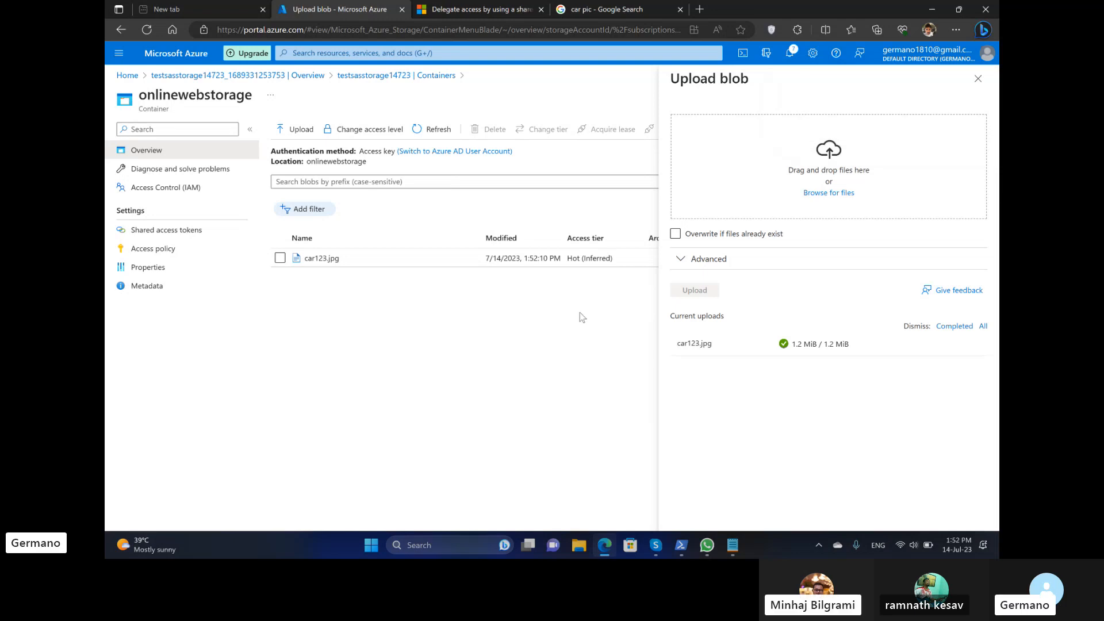
left_click(978, 81)
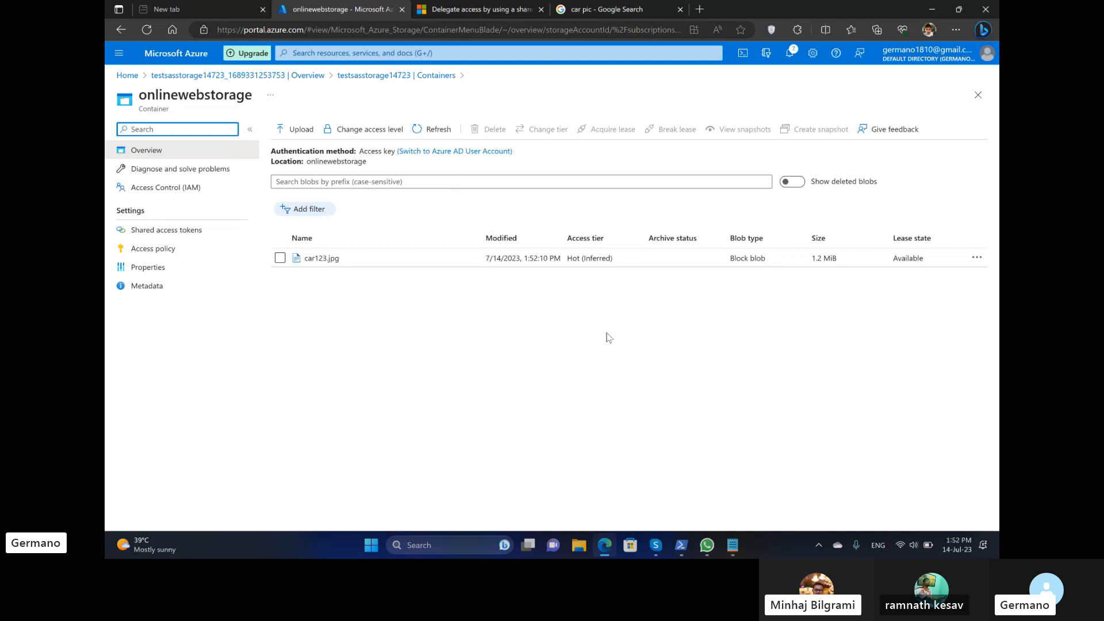
left_click(565, 324)
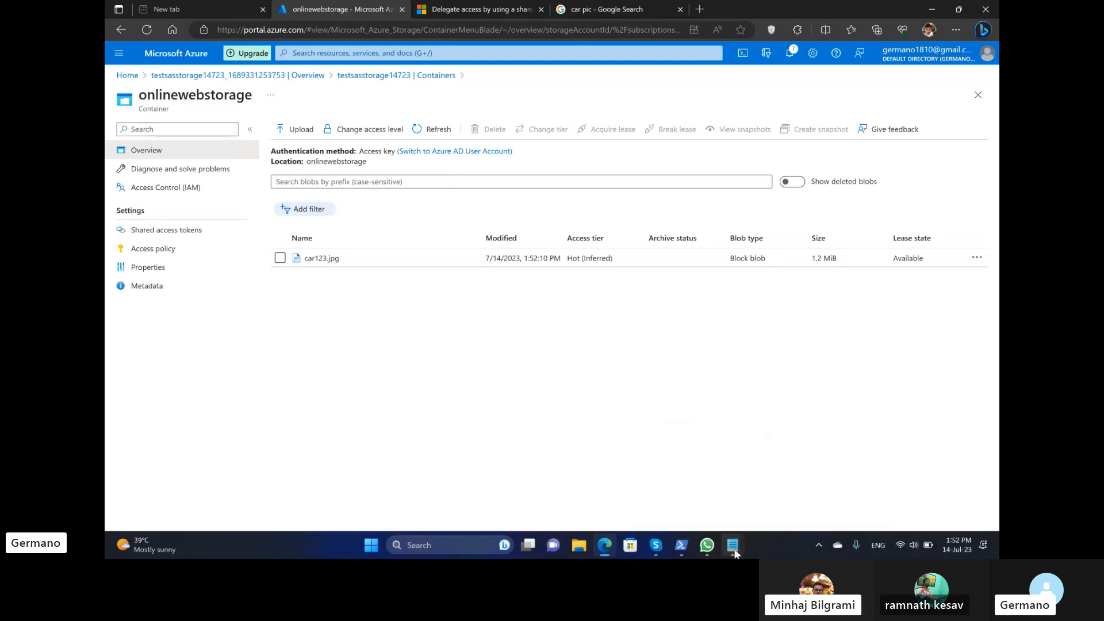
Copy the full container SAS URL from the Notepad note
mouse_move(736, 553)
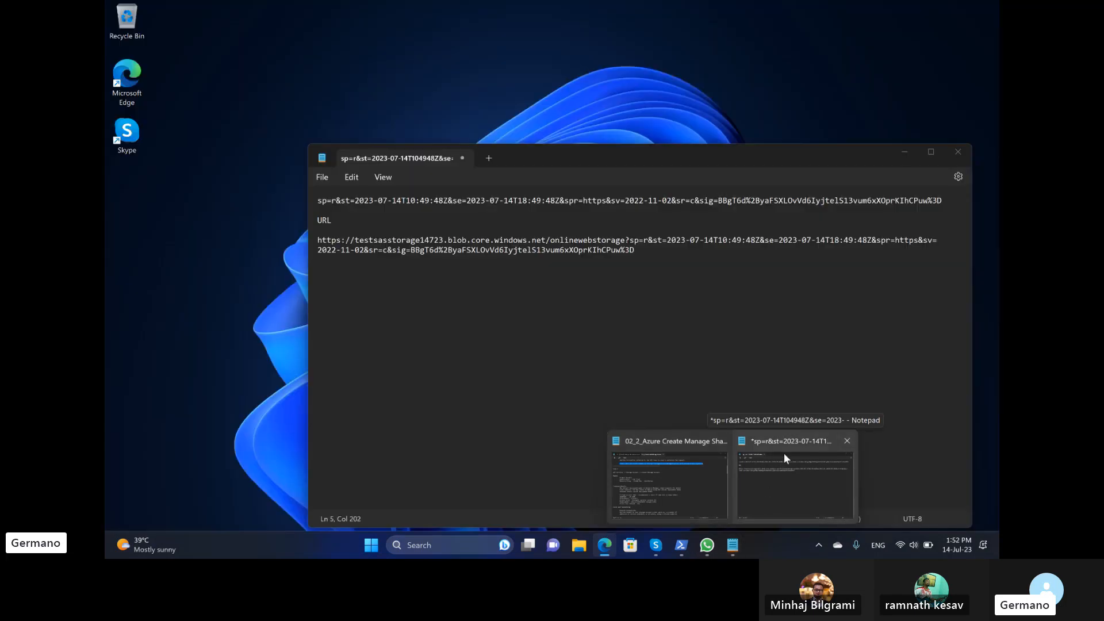
left_click(784, 453)
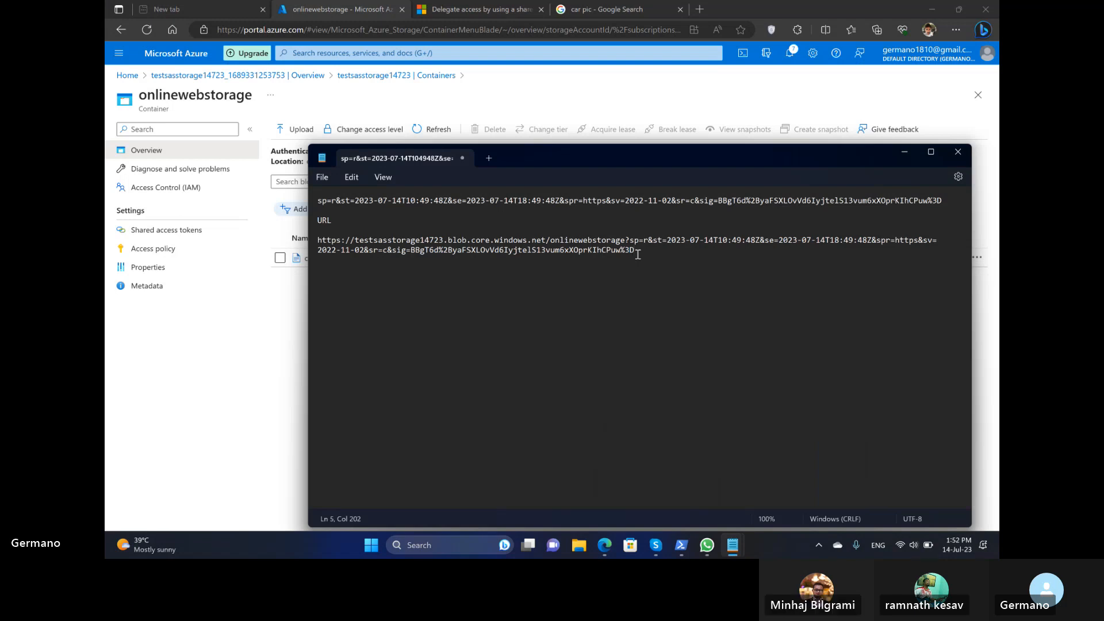
left_click_drag(638, 254, 317, 242)
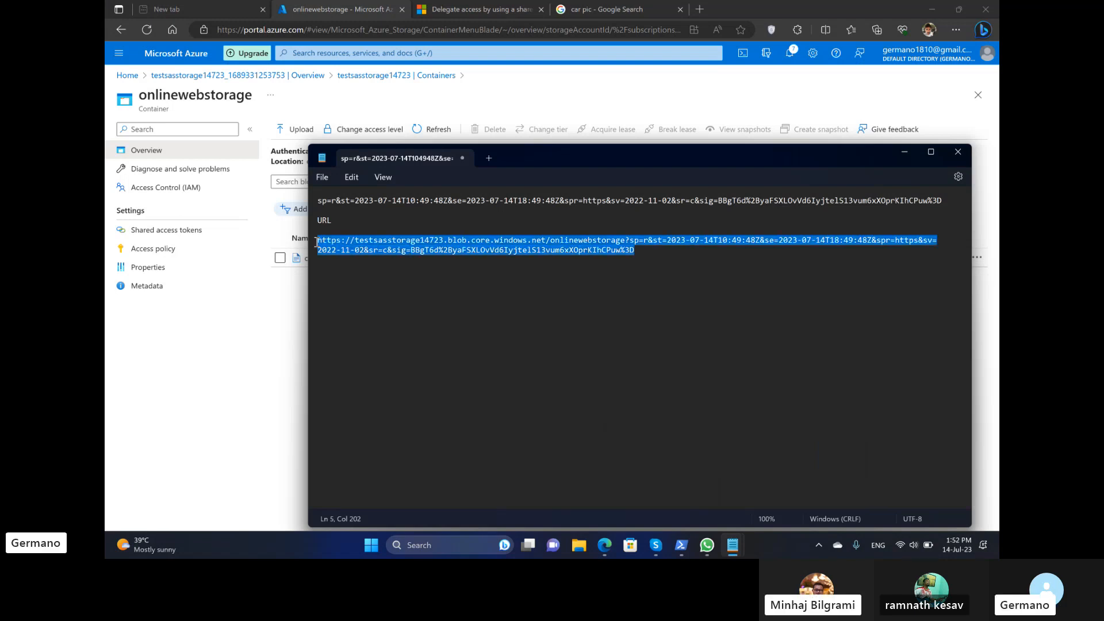
right_click(382, 254)
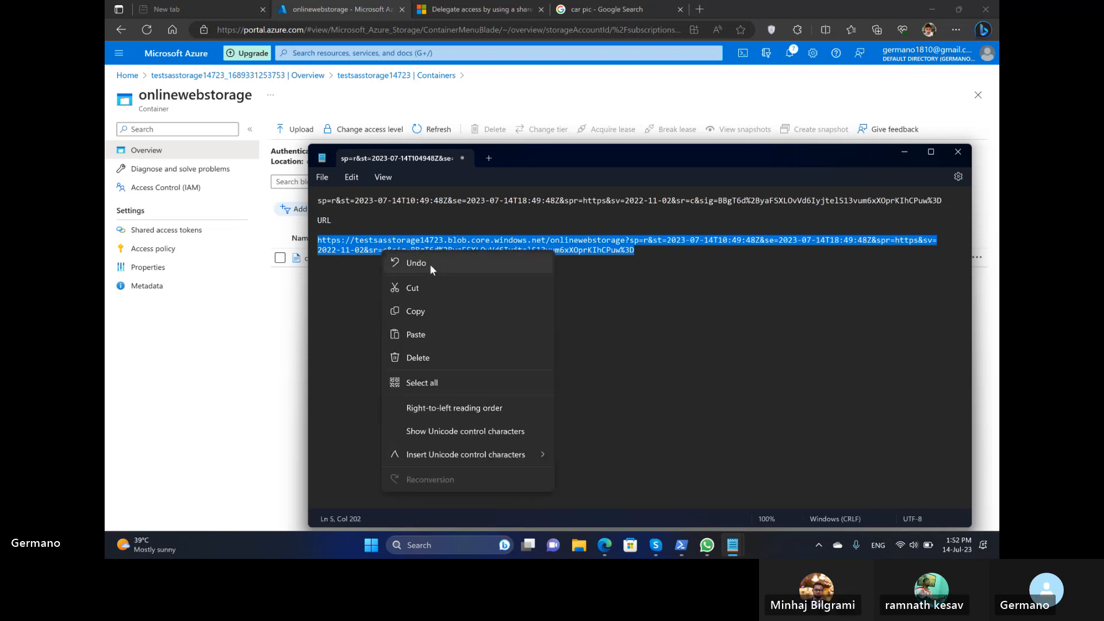
left_click(417, 314)
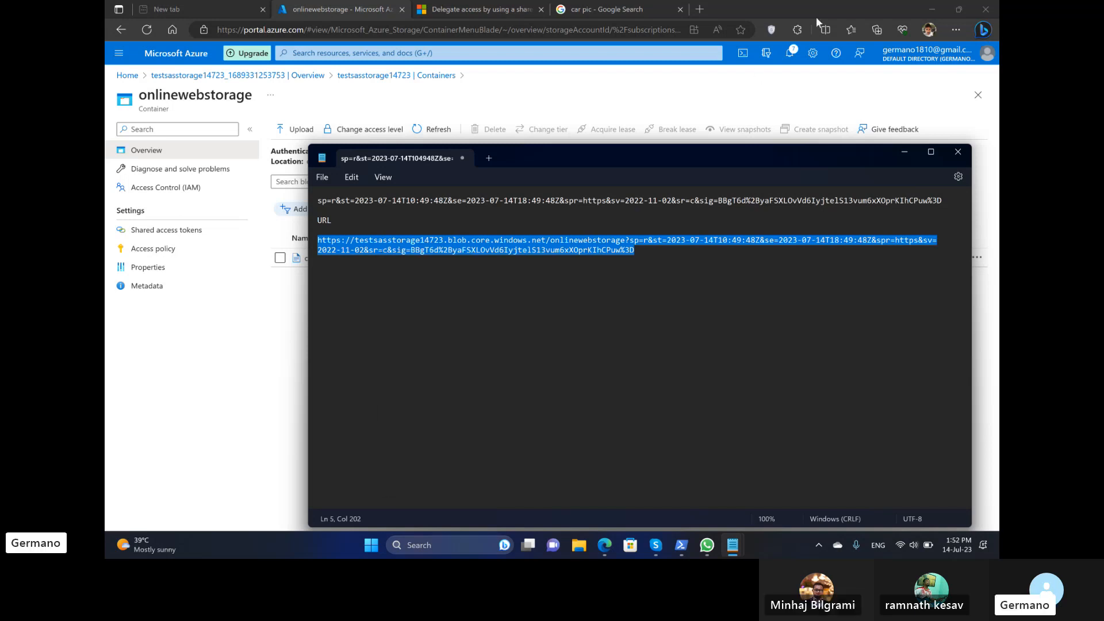
Load the SAS URL in a new browser tab, getting AuthenticationFailed, then return to Azure
left_click(700, 9)
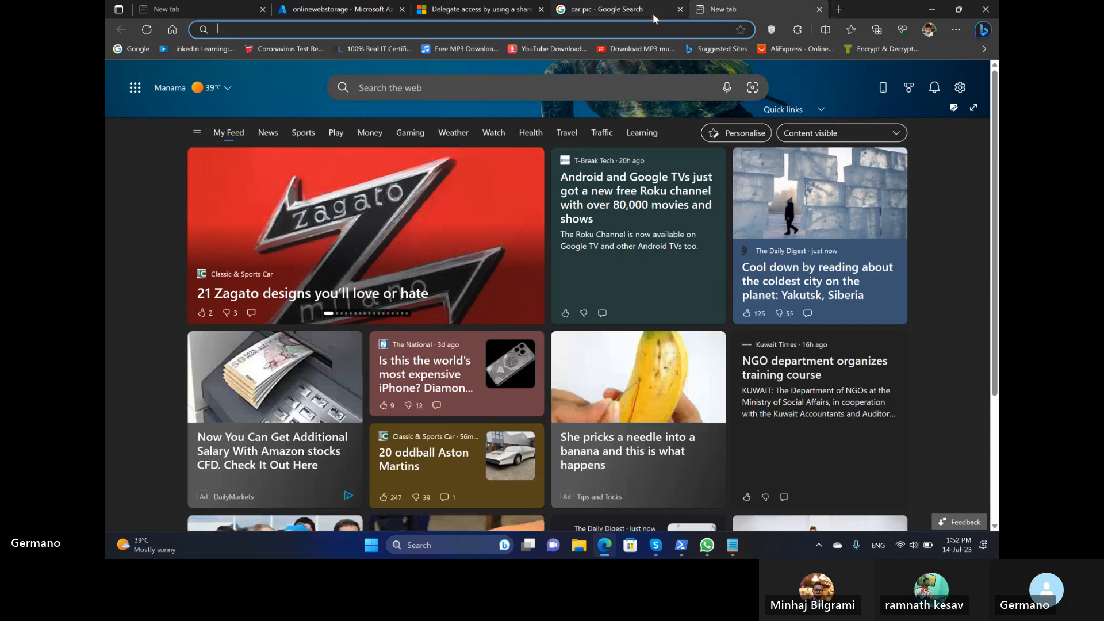
key("super")
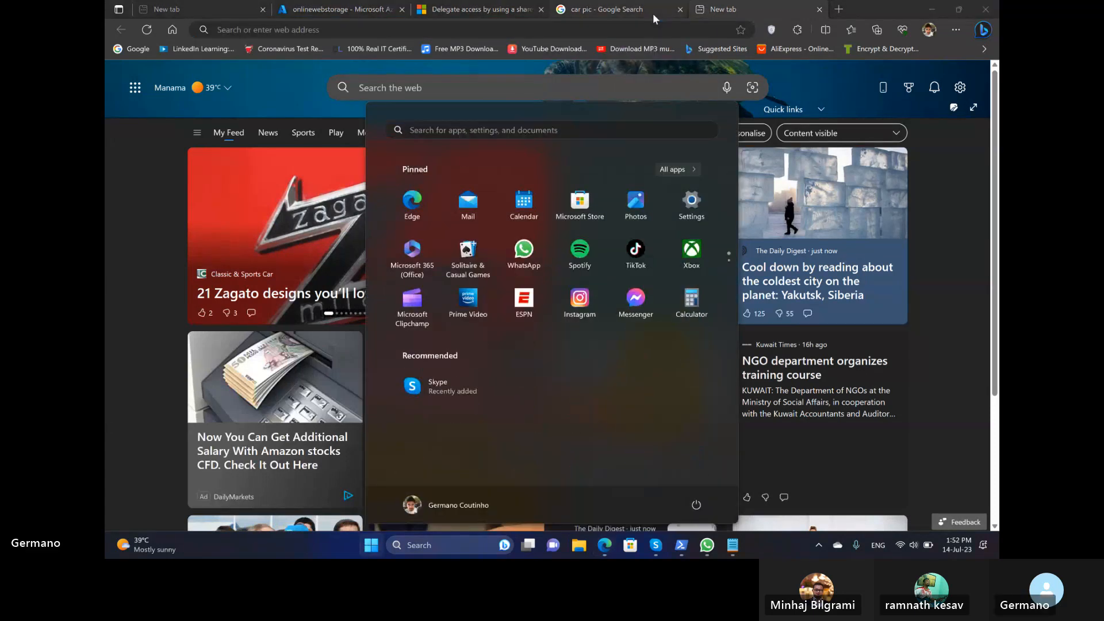
key("super")
key("ctrl+v")
key("Return")
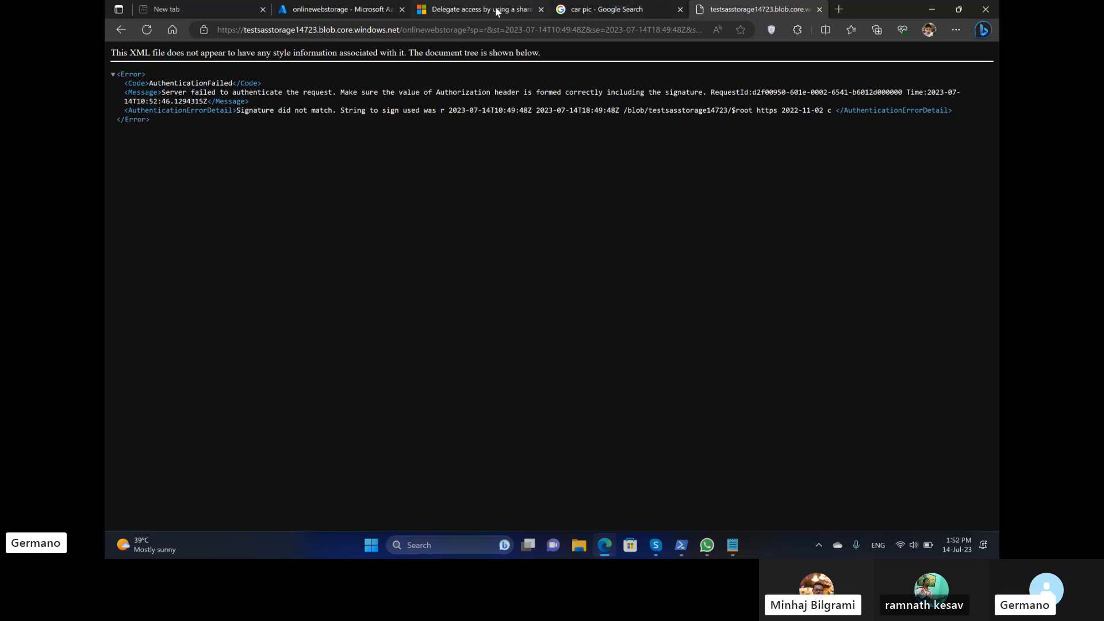
left_click(388, 8)
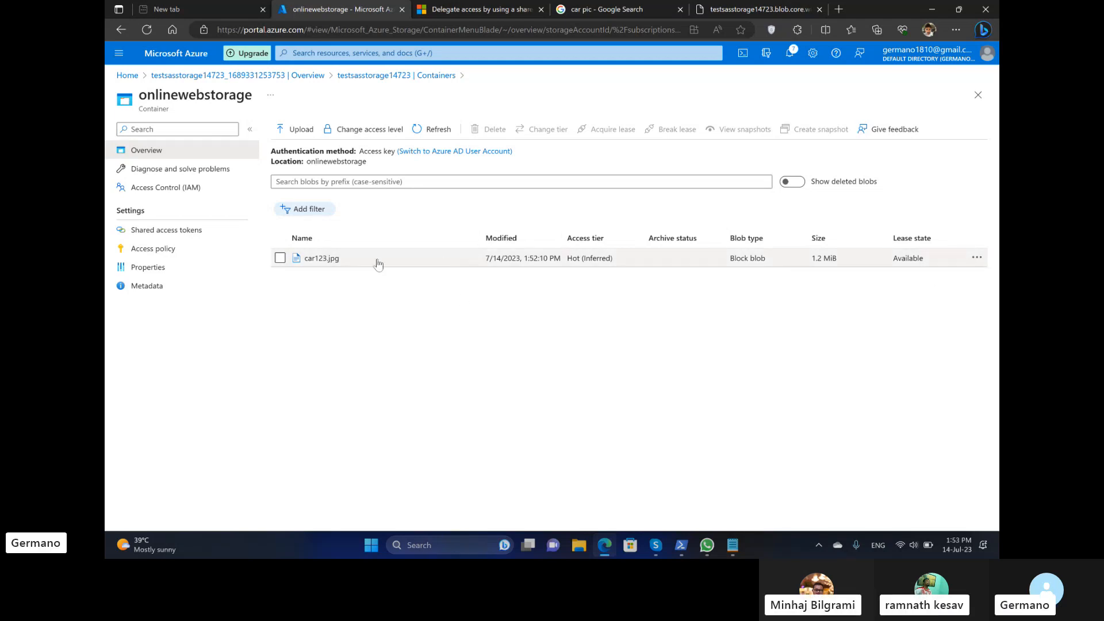
Add a 'Pic URL' heading with the car123.jpg blob address below the SAS URL in Notepad
left_click(329, 260)
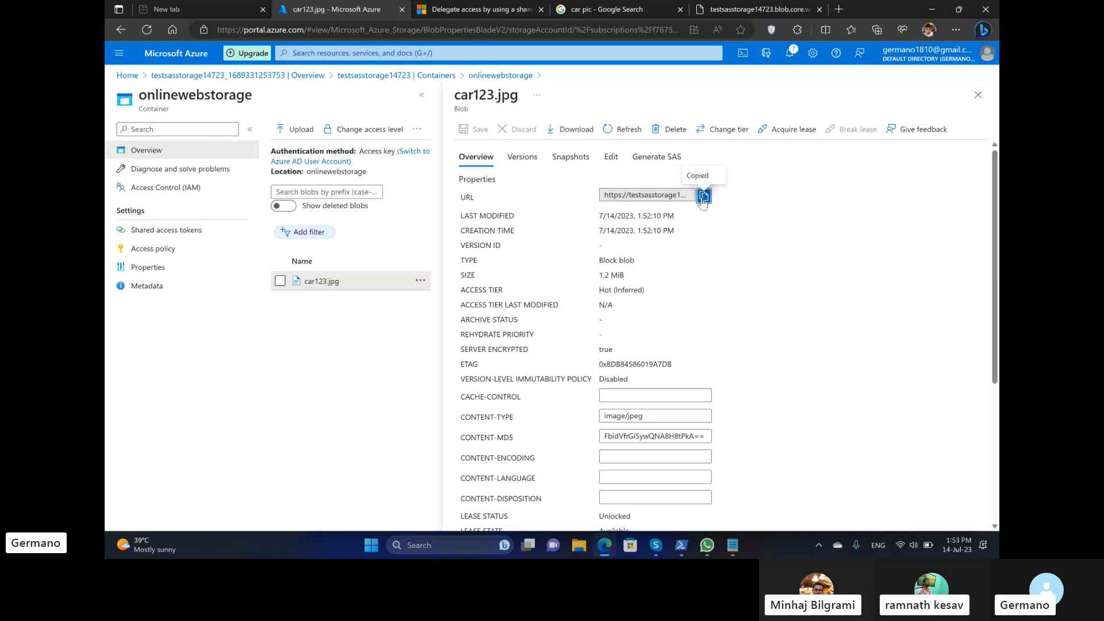
mouse_move(735, 545)
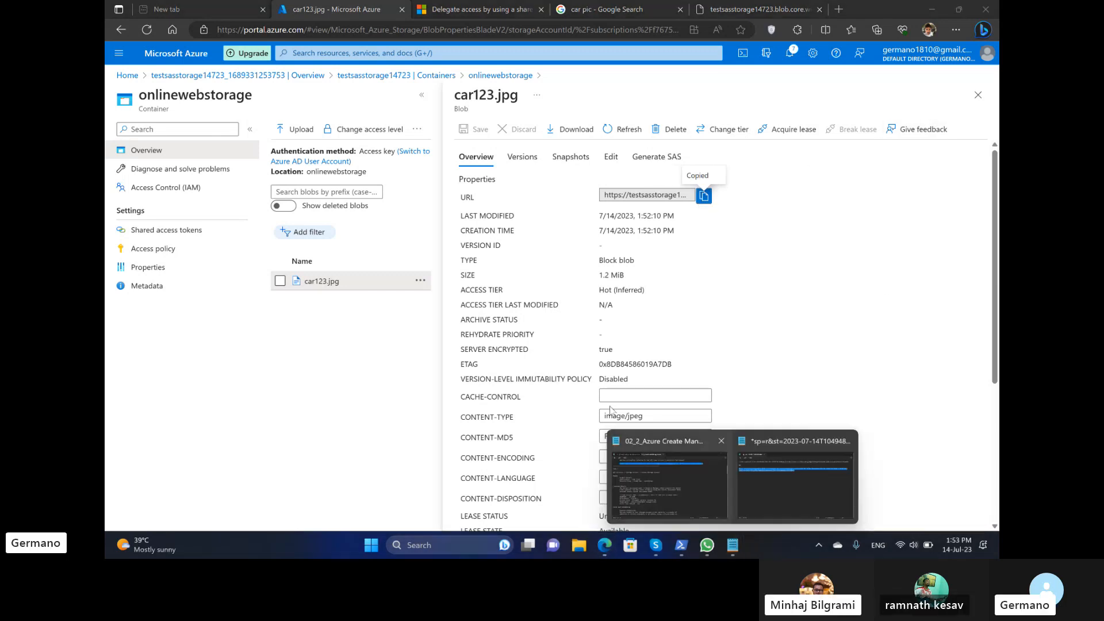
left_click(816, 481)
left_click(647, 259)
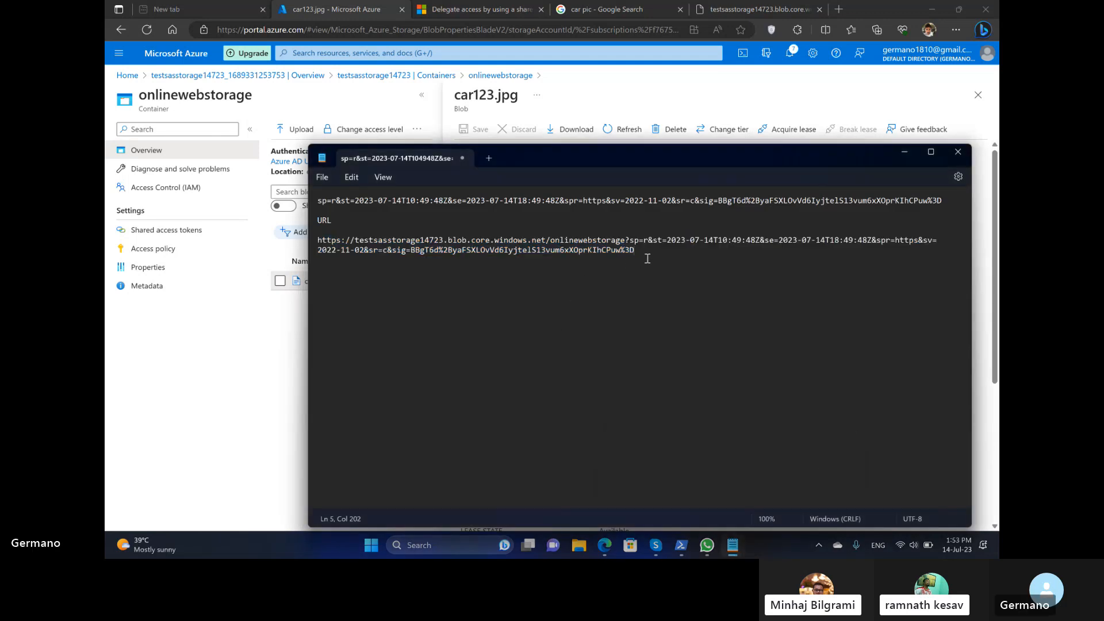
key("Return")
key("Return")
key("Return")
type("Pic URL")
key("ctrl+v")
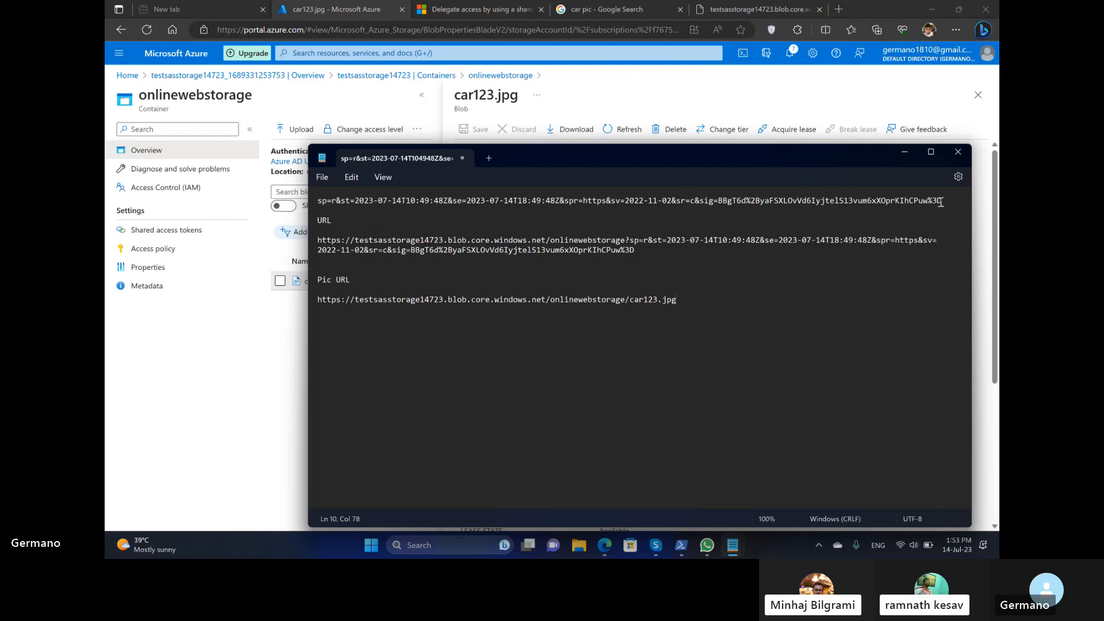
Select the SAS token line, then bring the car123.jpg blob properties back in front
left_click(746, 200)
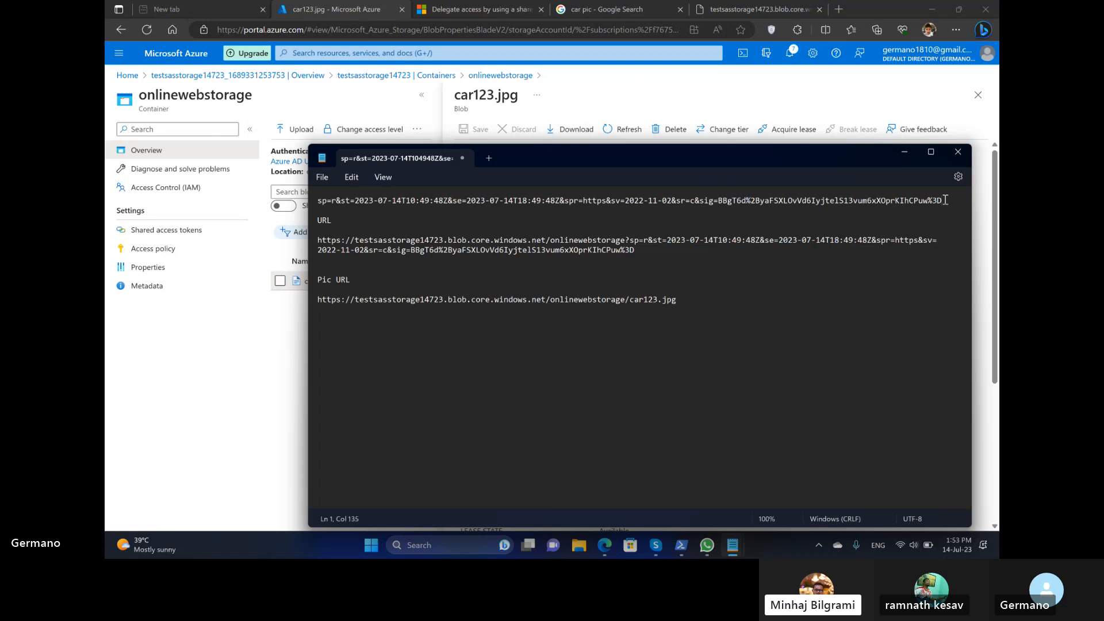
left_click_drag(944, 200, 305, 198)
key("ctrl+c")
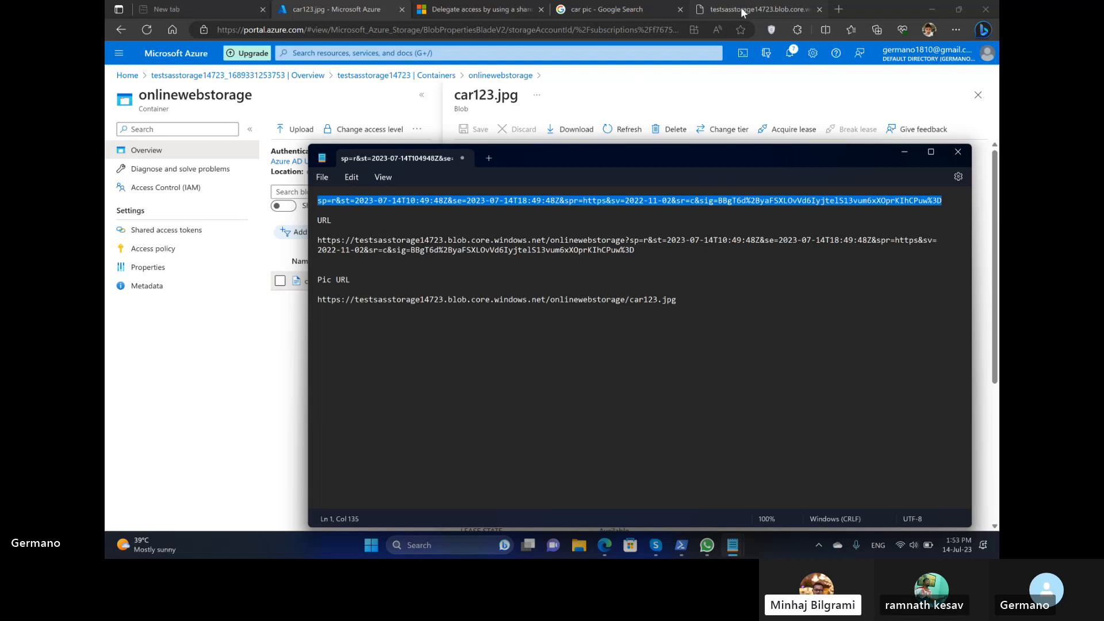
left_click(680, 300)
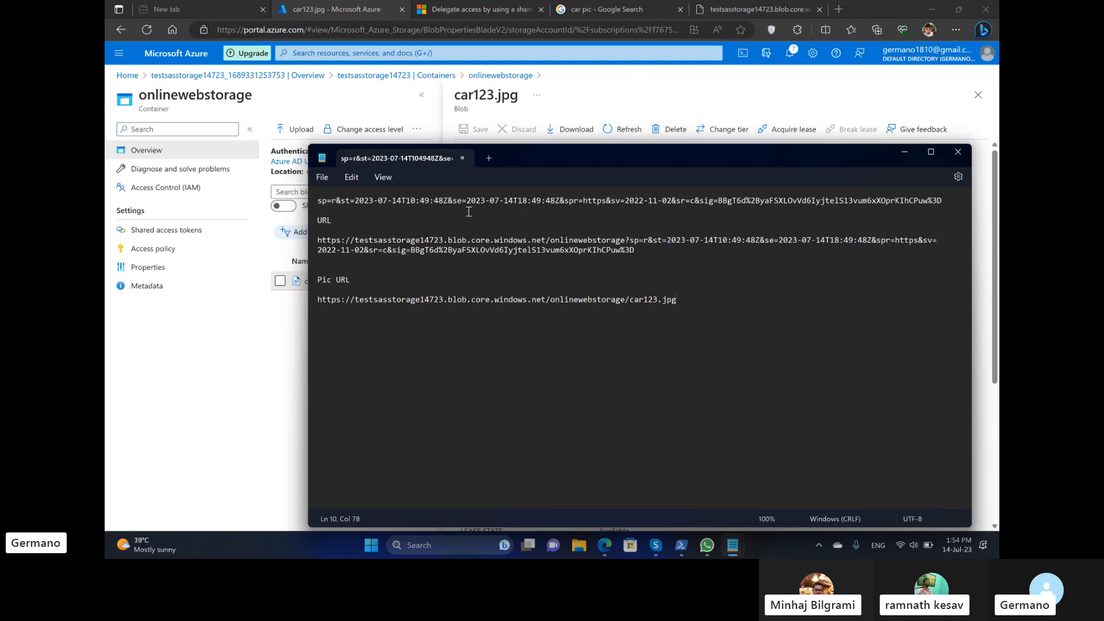
left_click(280, 355)
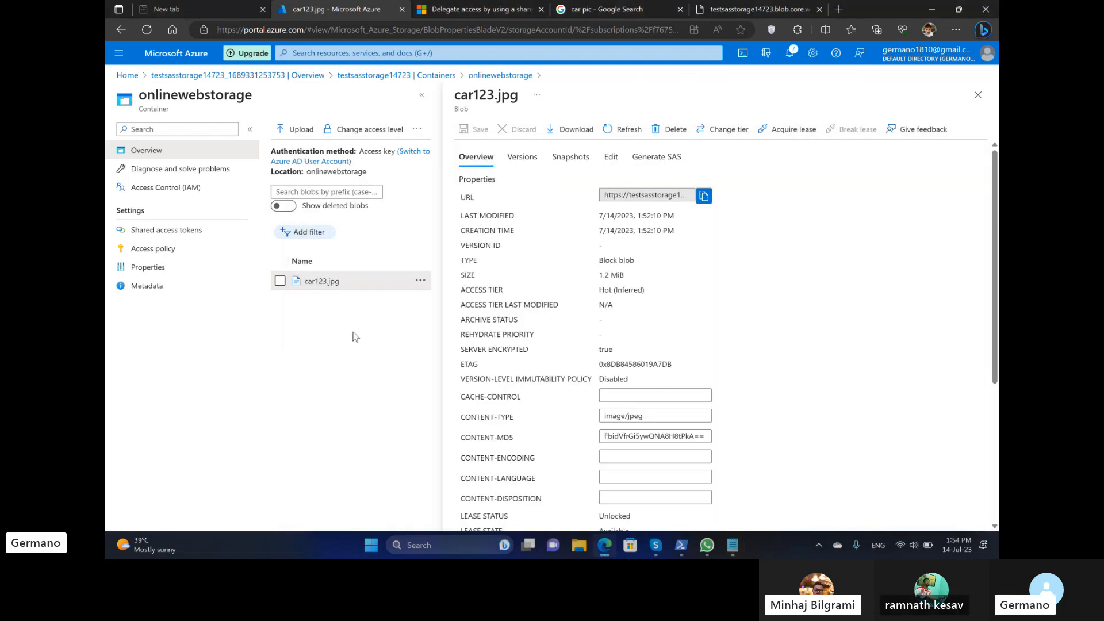
Generate a Read-only SAS token and URL for the onlinewebstorage container, valid 1:54:33–9:54:33 PM
left_click(978, 95)
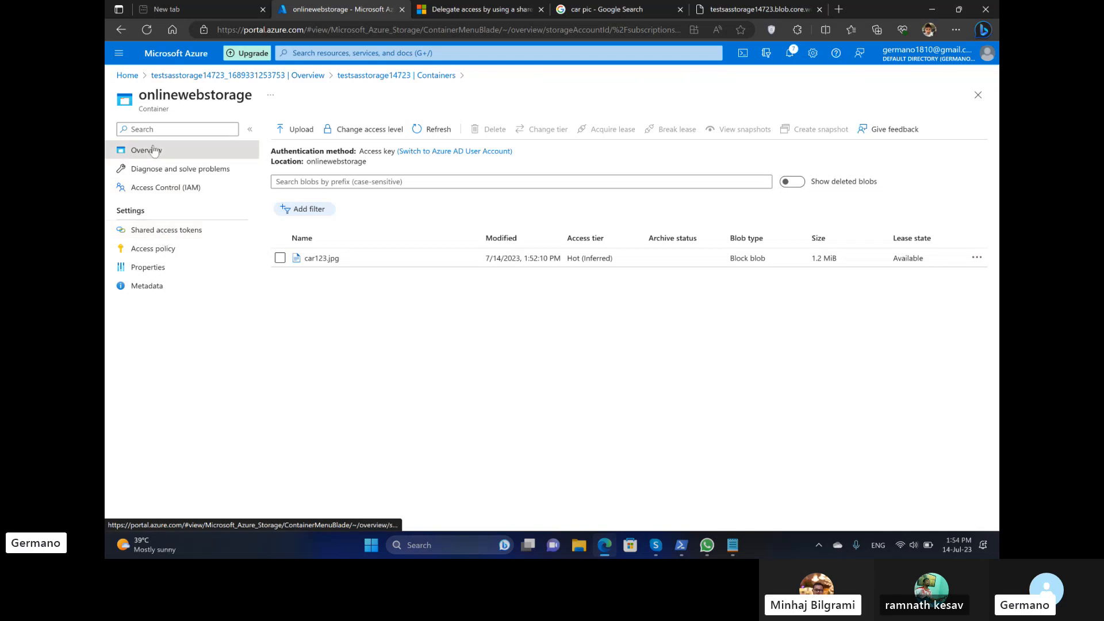
left_click(441, 77)
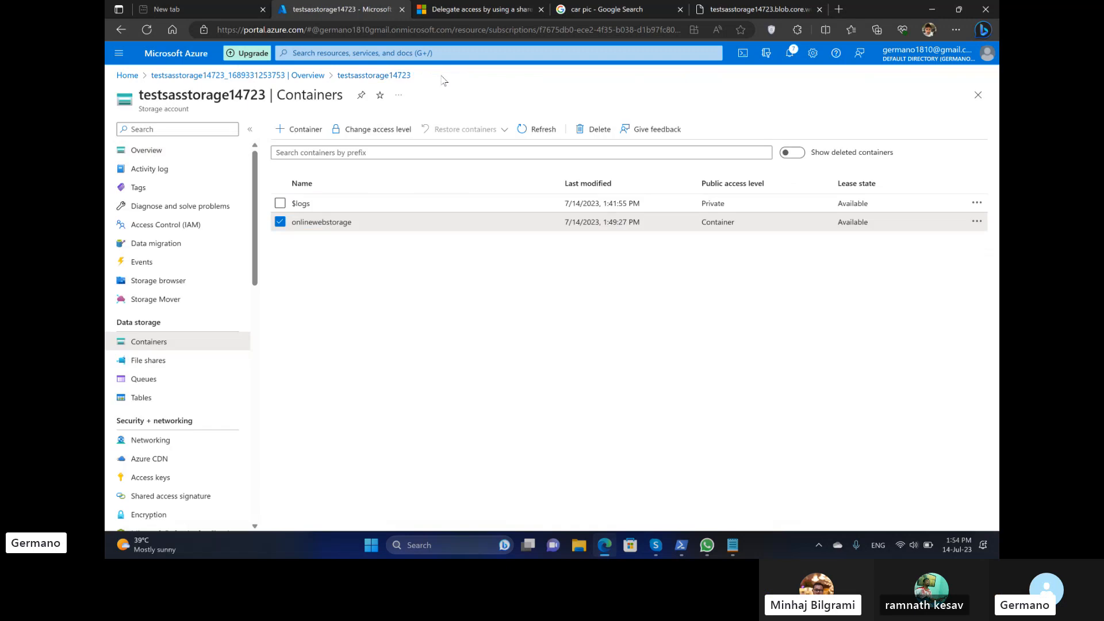
left_click(977, 222)
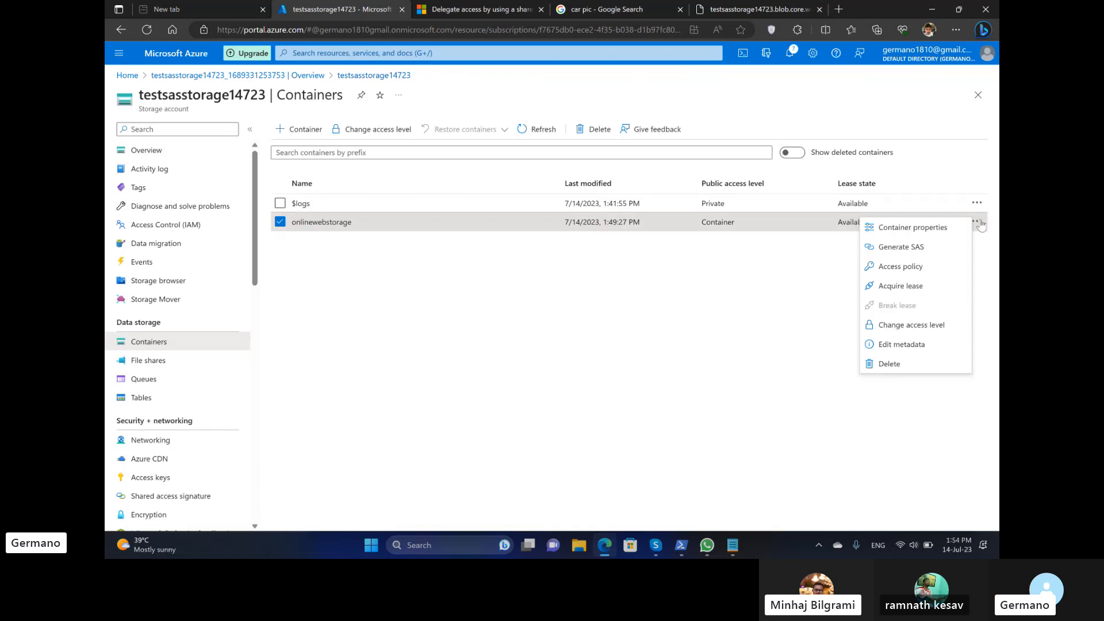
left_click(909, 251)
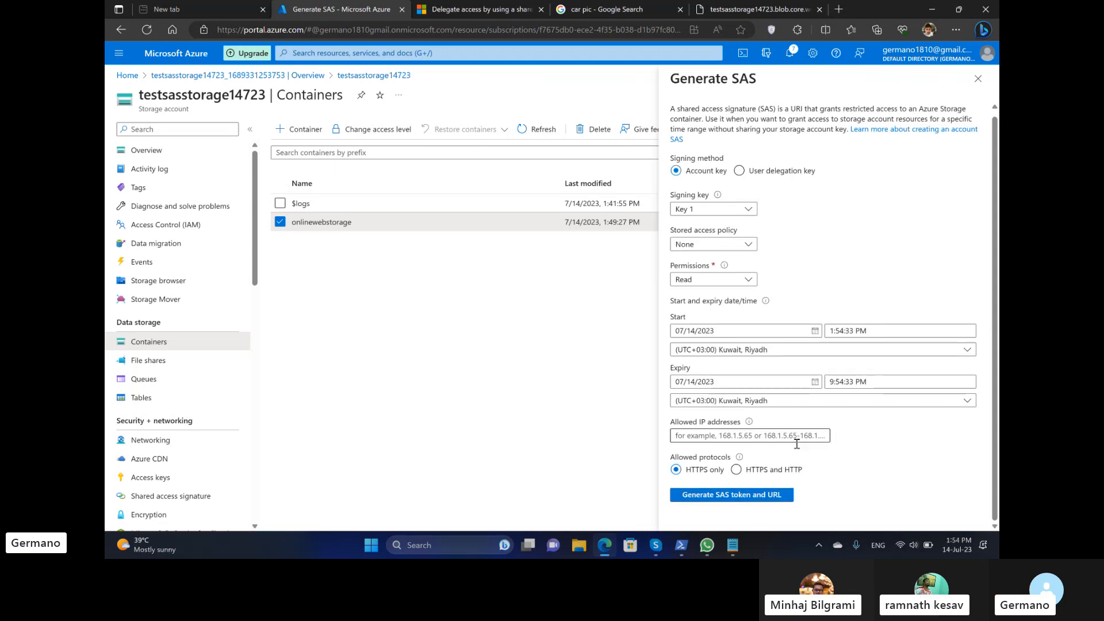
left_click(743, 499)
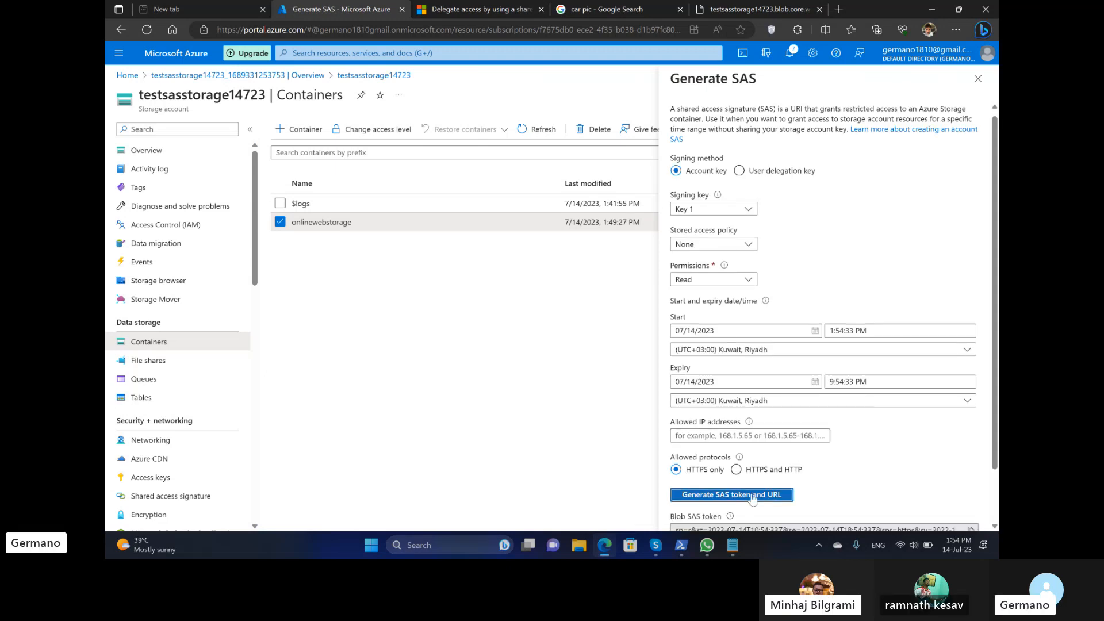
Review the generated token, then bring the Notepad SAS notes back to the front
scroll(840, 492, "down", 1)
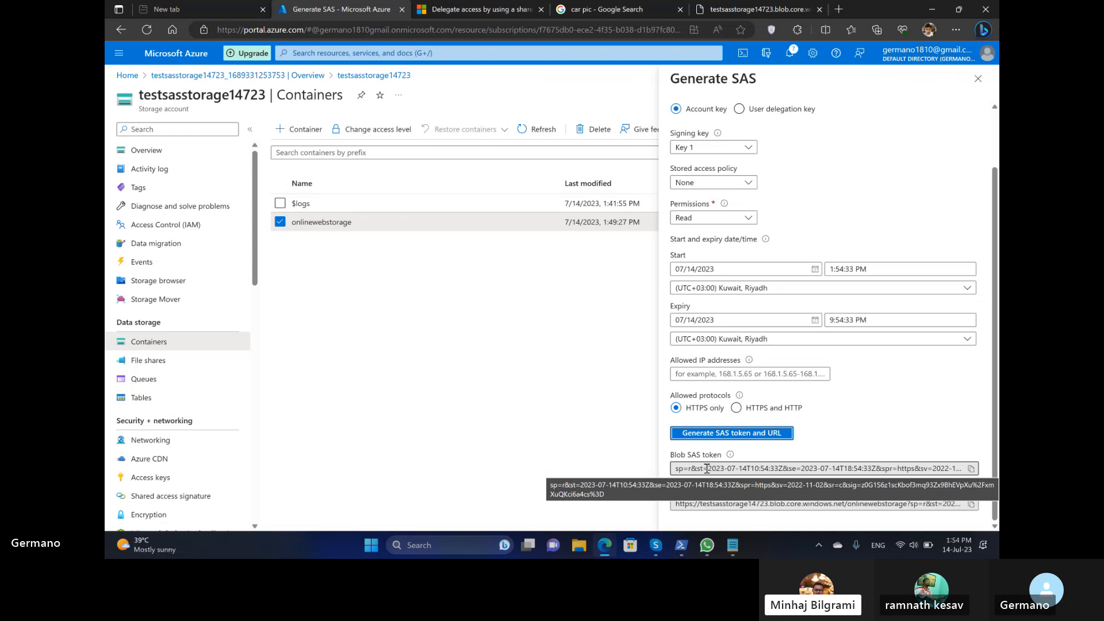
mouse_move(732, 545)
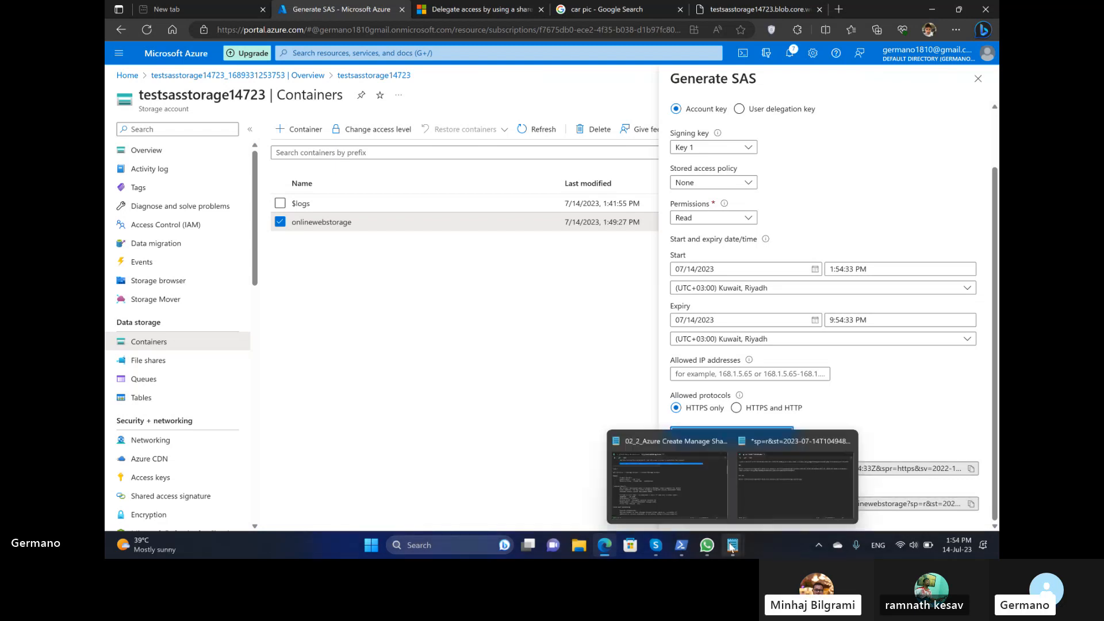
left_click(793, 492)
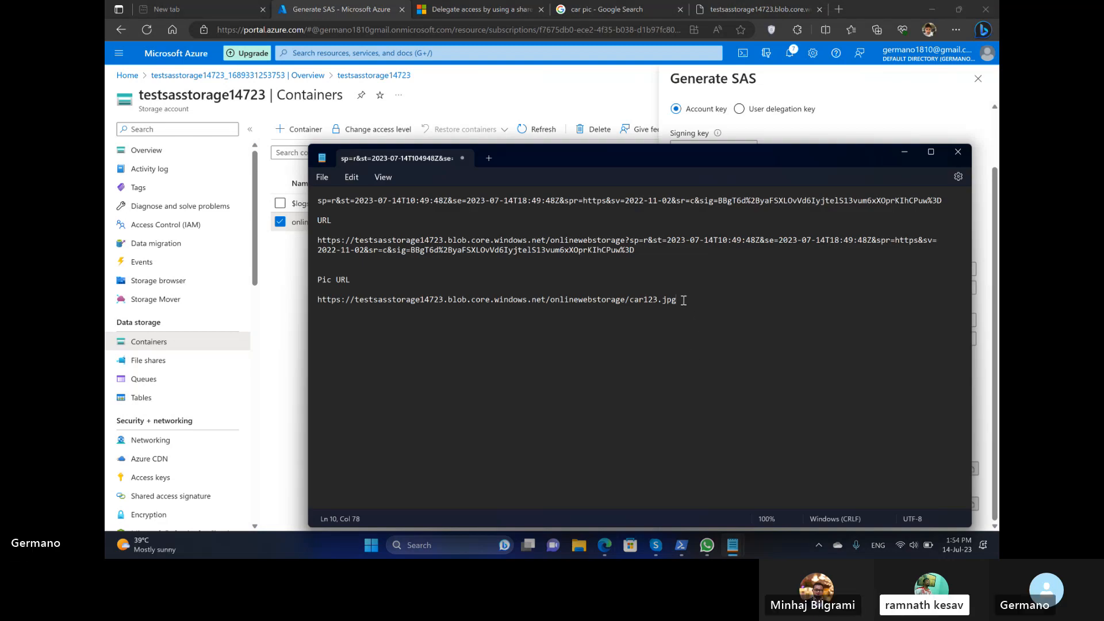
Go back to the Generate SAS form in the Azure portal and review it
left_click(295, 345)
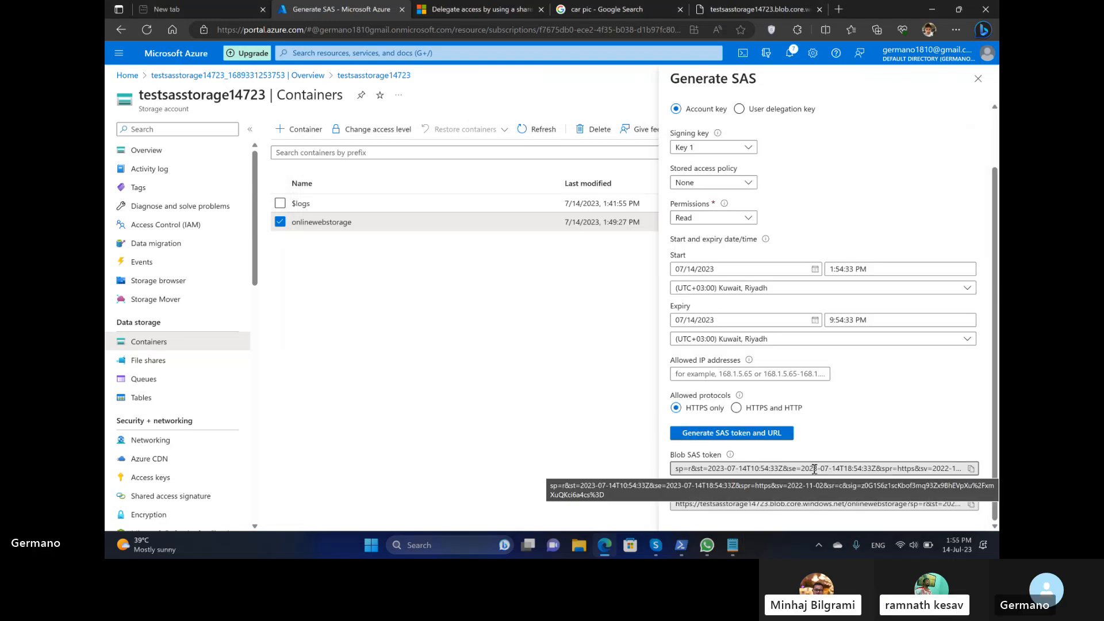
scroll(833, 436, "up", 2)
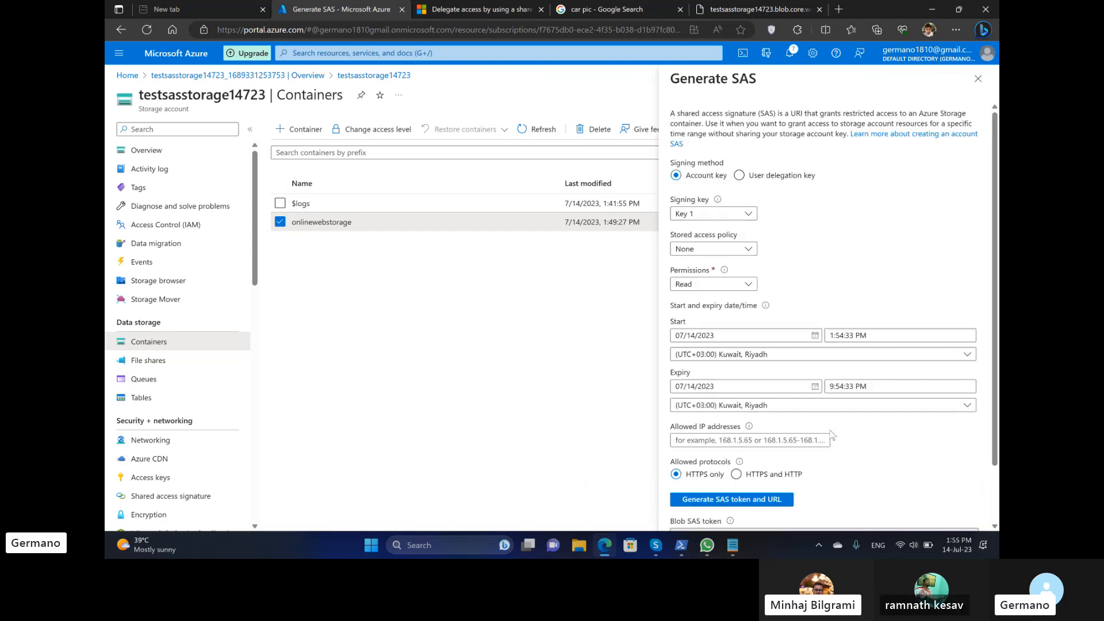
scroll(832, 436, "down", 1)
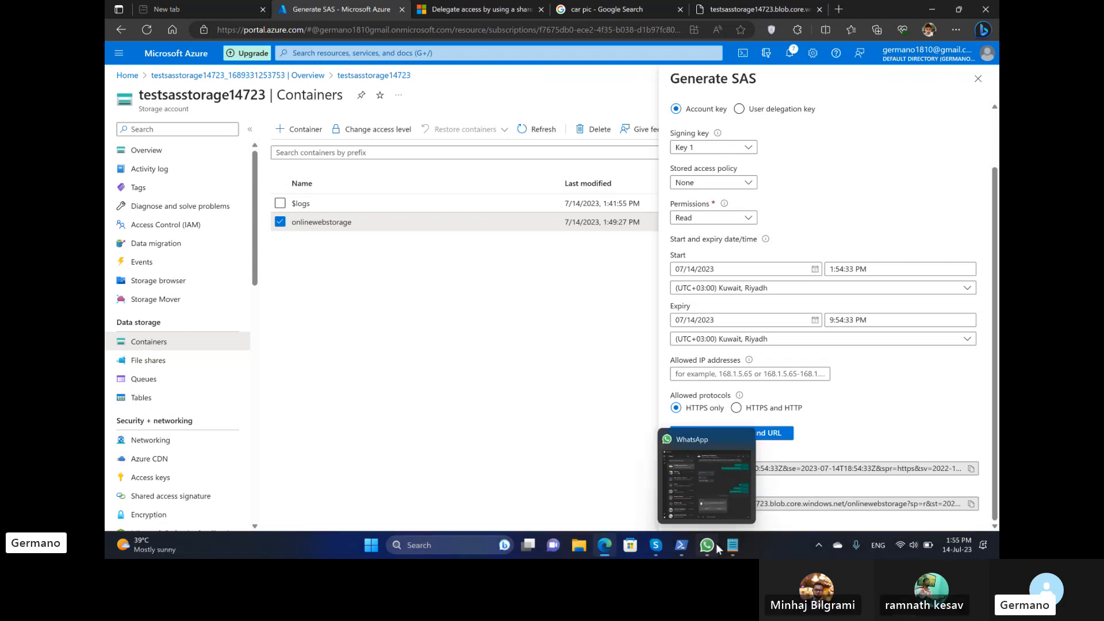
In Notepad, append the SAS token after car123.jpg on the Pic URL line and select the full URL
mouse_move(737, 551)
left_click(793, 480)
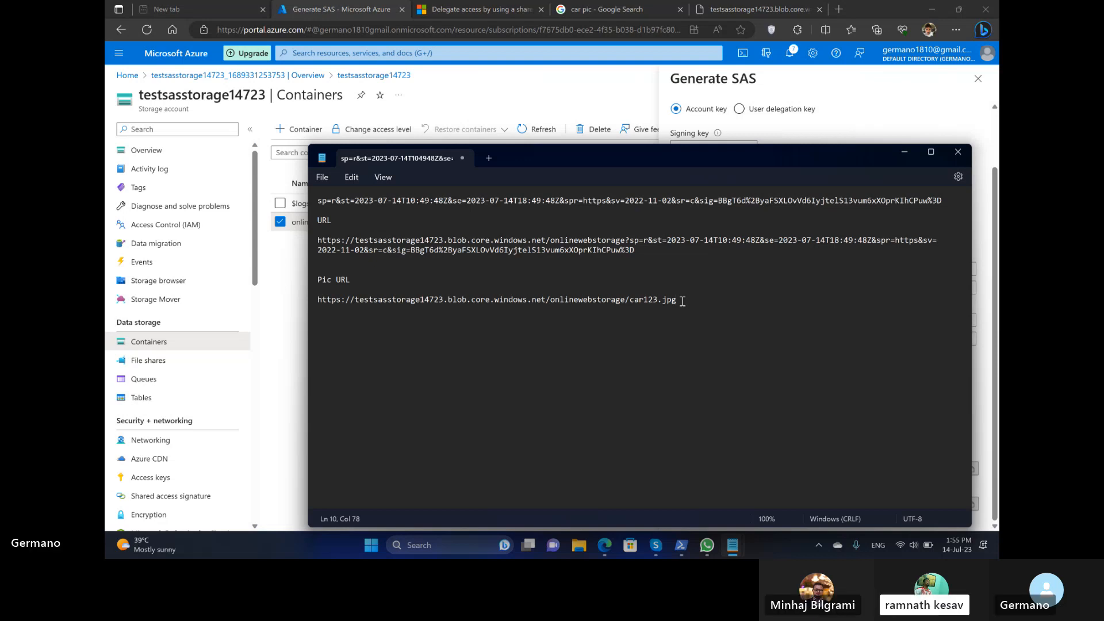
key("ctrl+v")
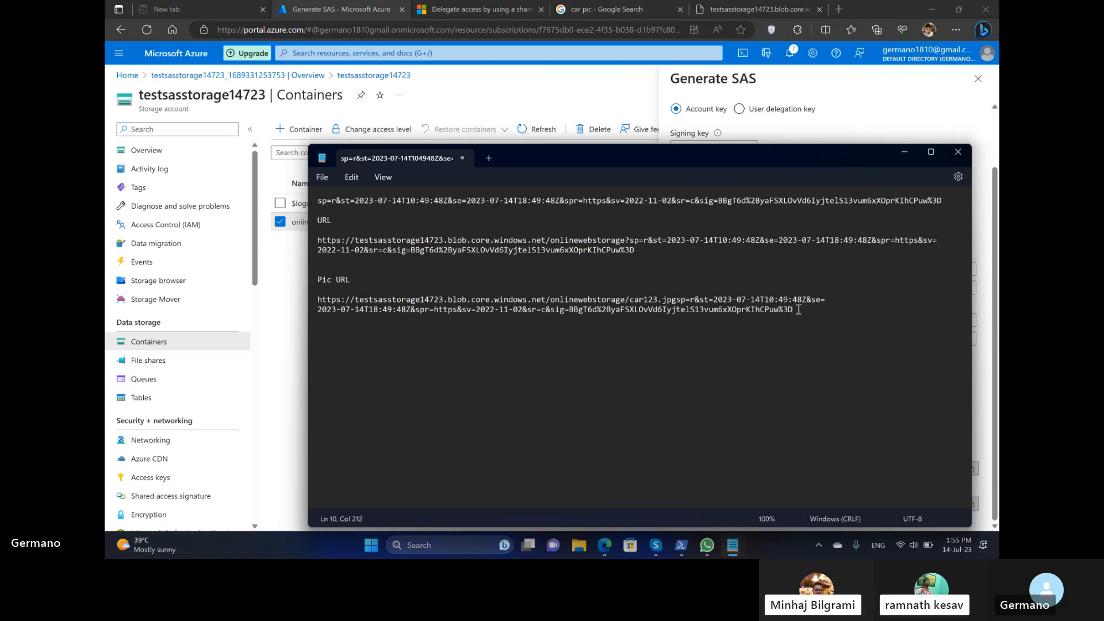
left_click_drag(799, 310, 316, 299)
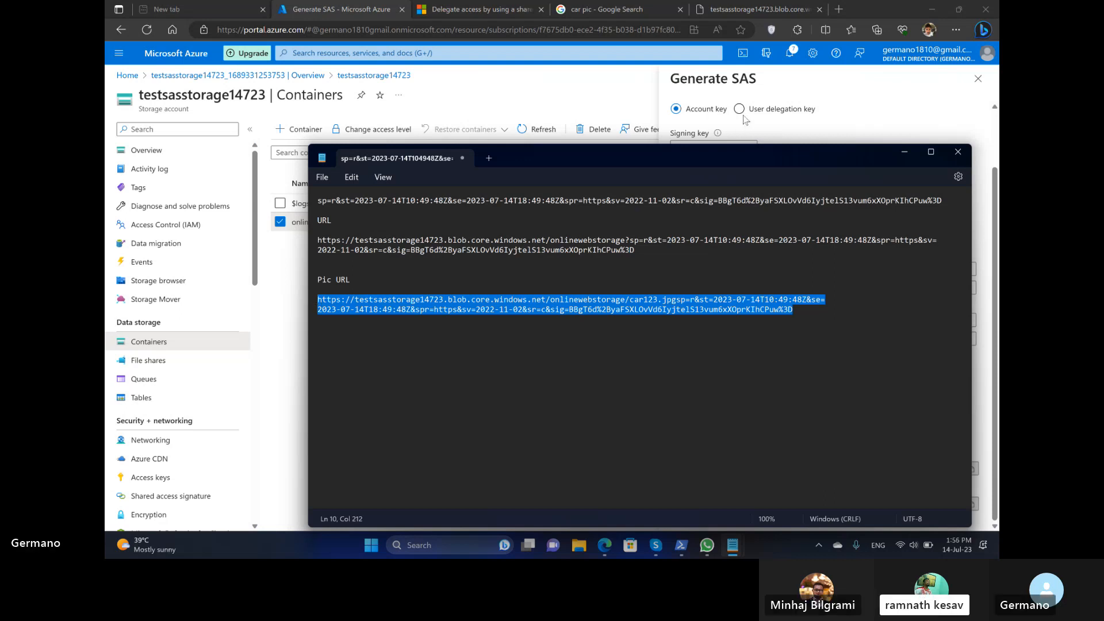
left_click(774, 12)
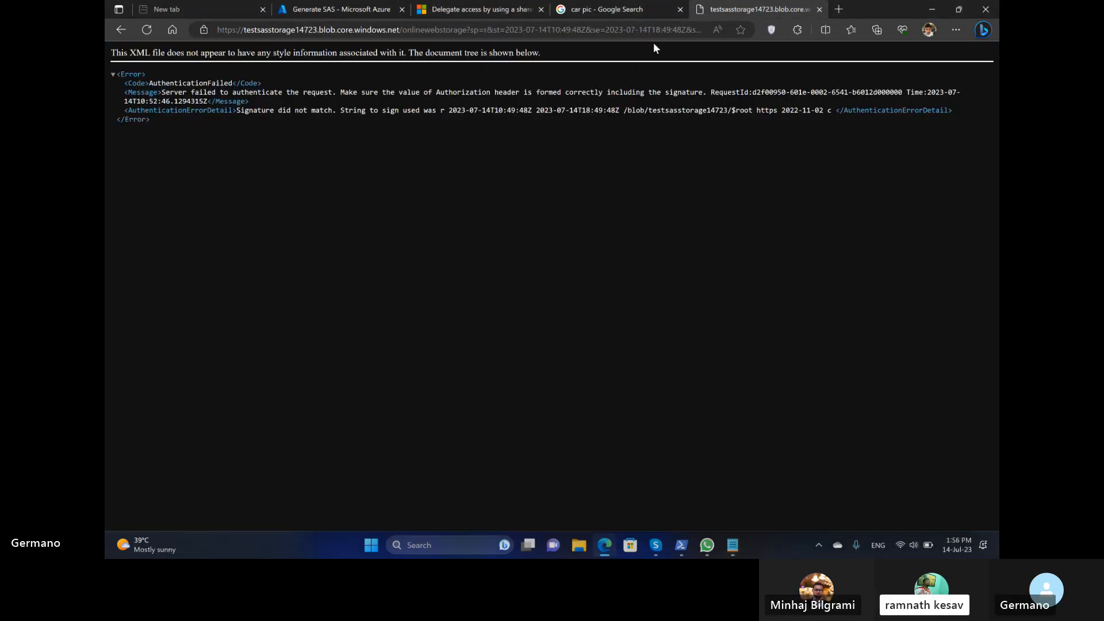
Load the SAS-appended car123.jpg URL in Edge, which returns BlobNotFound
left_click(653, 33)
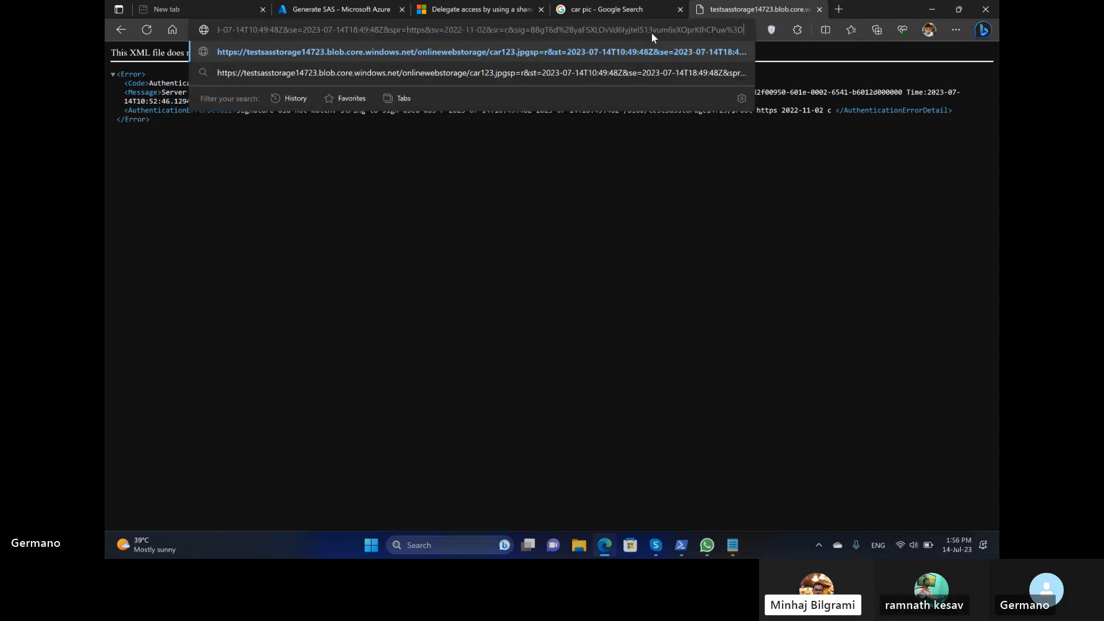
key("Return")
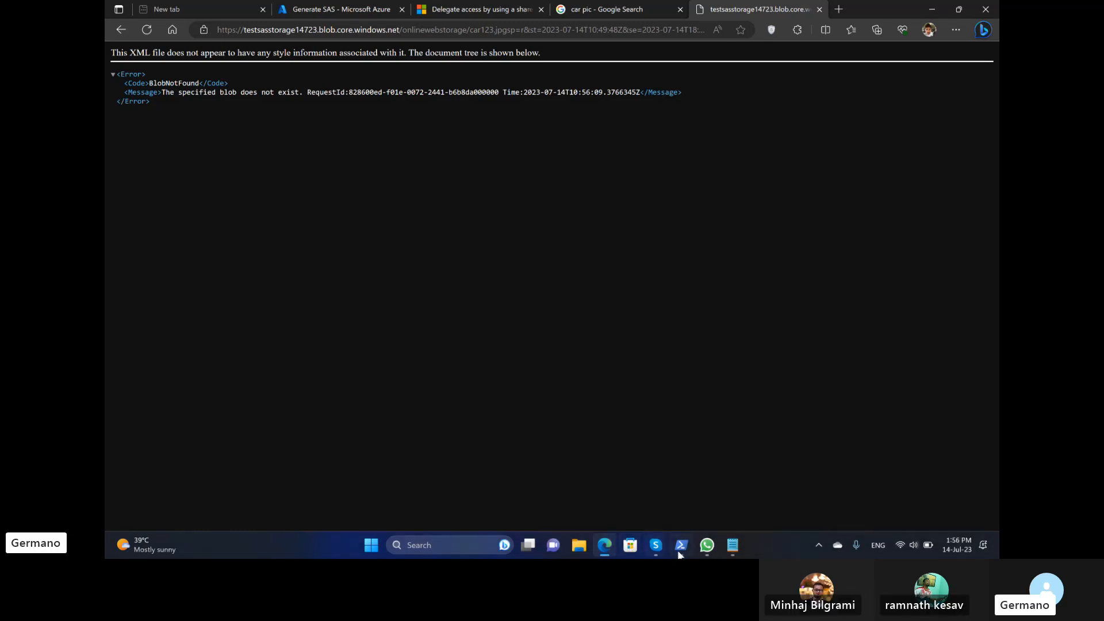
Return to the Generate SAS - Microsoft Azure tab in Edge
left_click(605, 546)
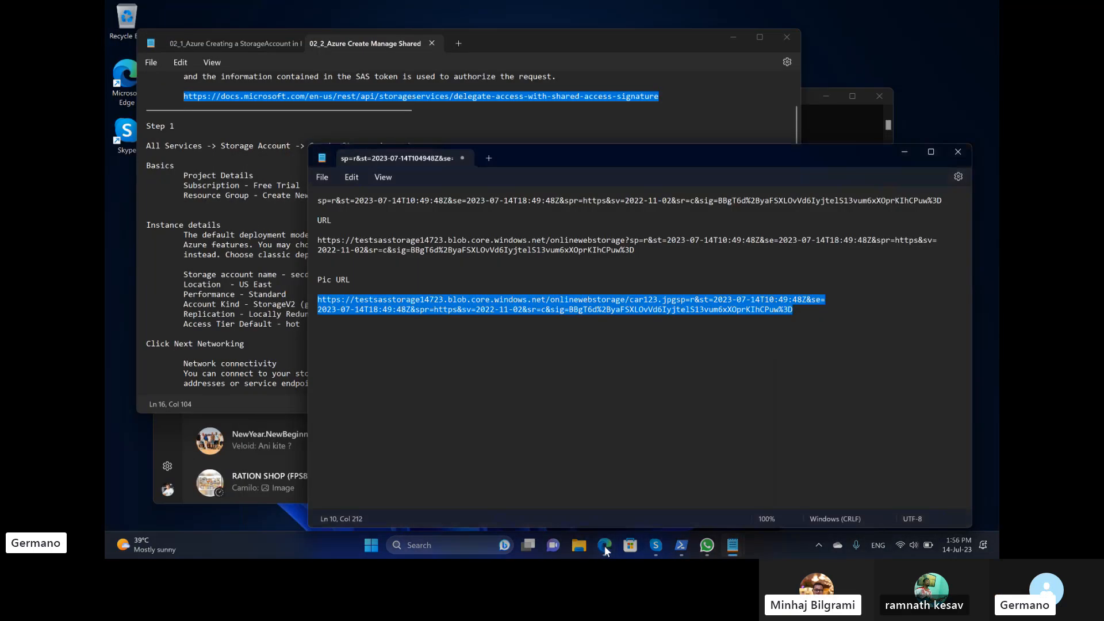
left_click(604, 545)
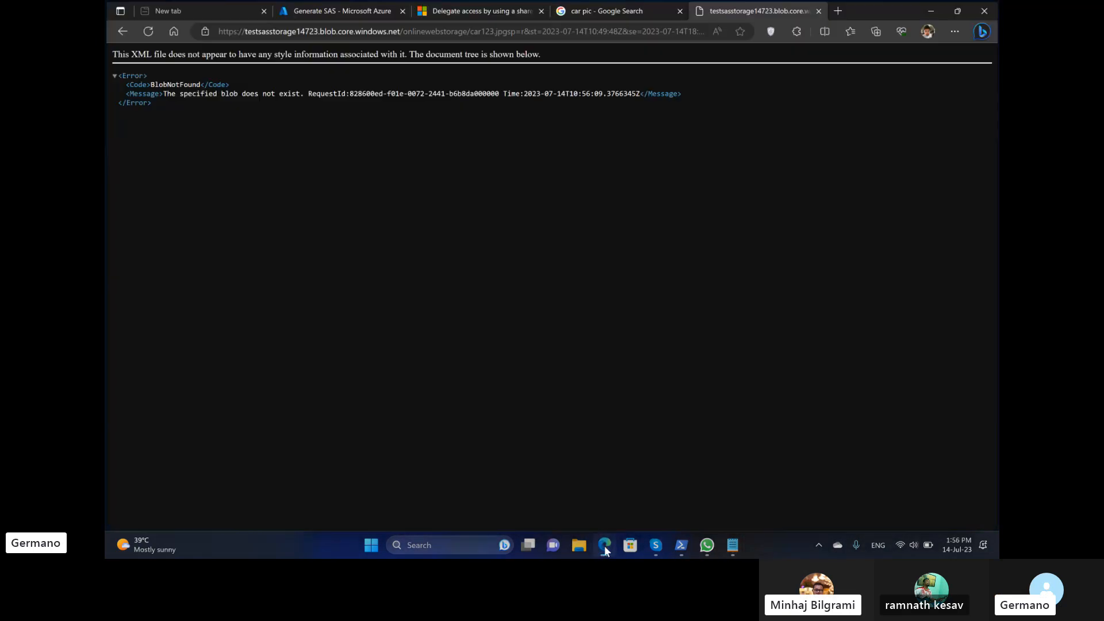
left_click(491, 12)
left_click(366, 7)
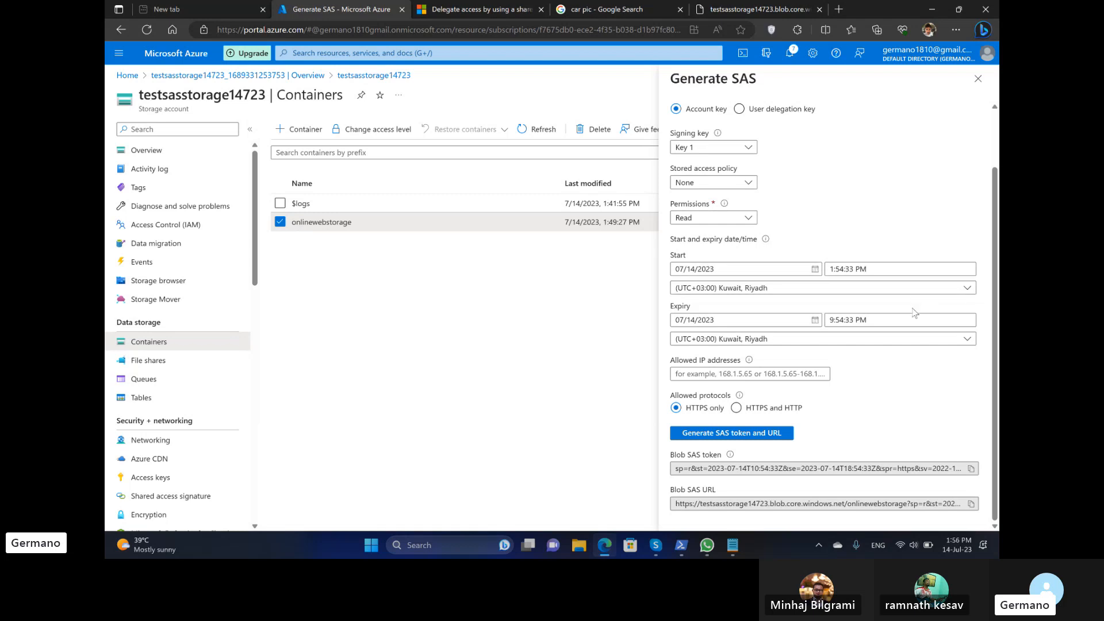
Review the Generate SAS panel, then close it to show testsasstorage14723's Containers list
scroll(915, 312, "up", 1)
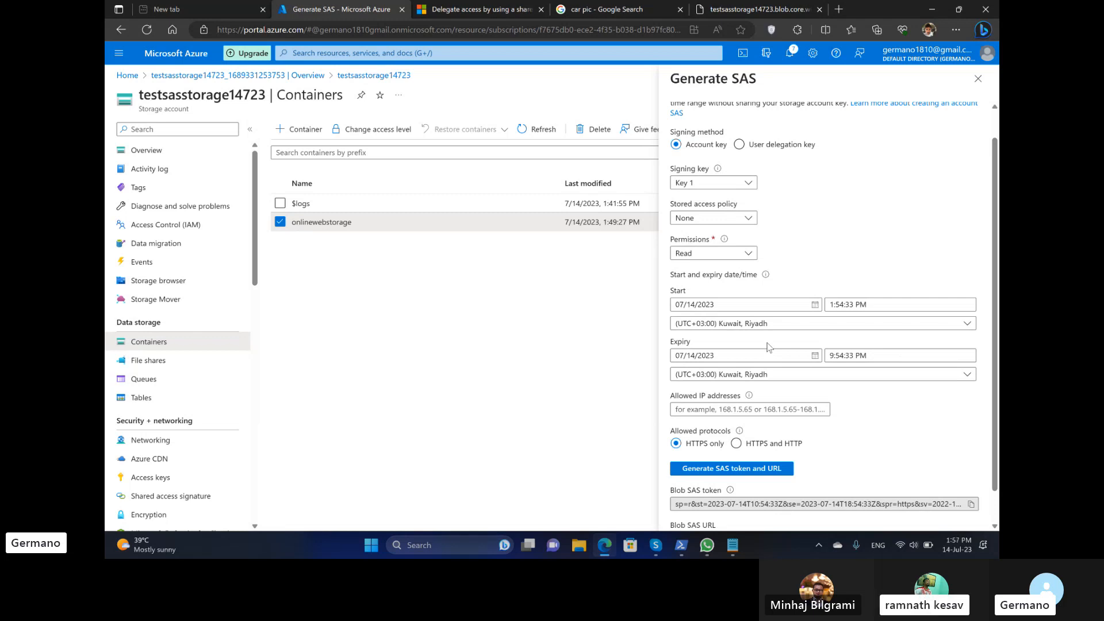
scroll(788, 345, "down", 2)
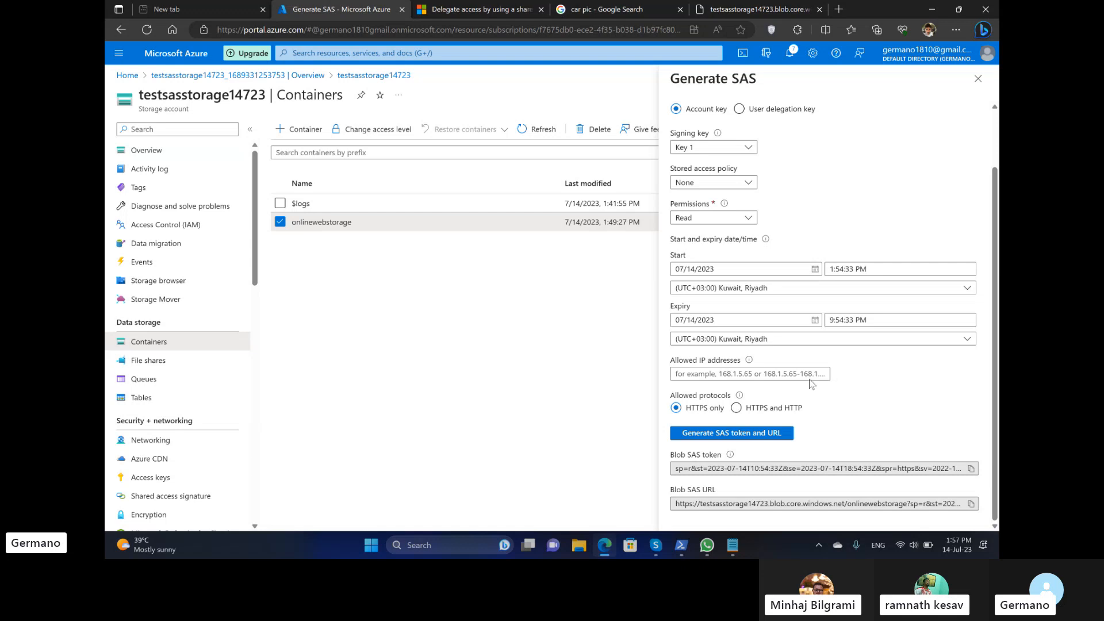
left_click(979, 79)
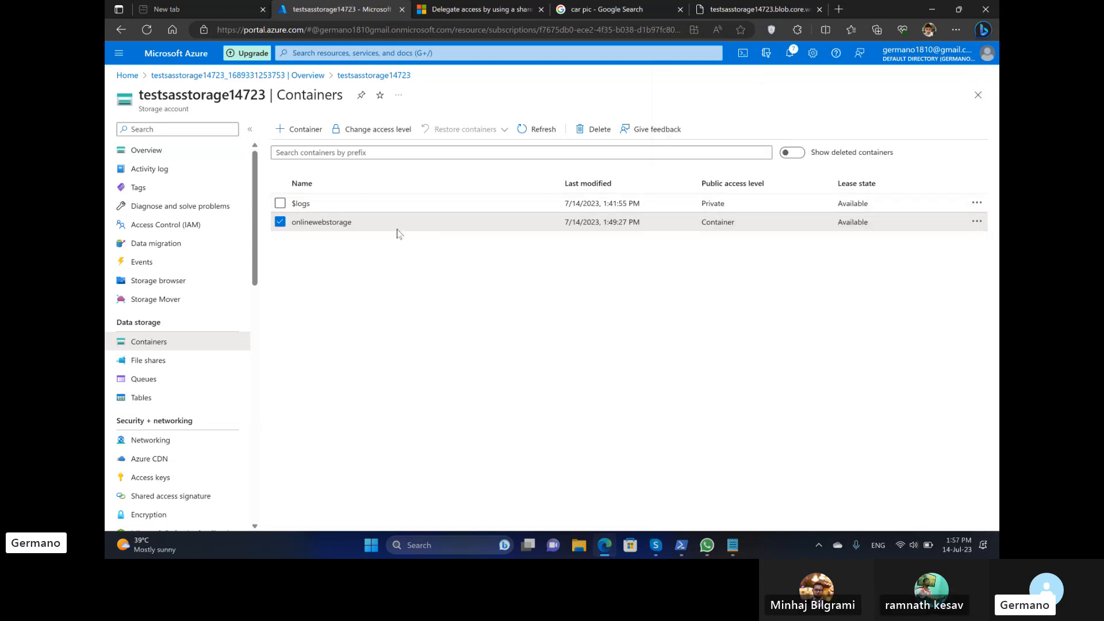
right_click(321, 226)
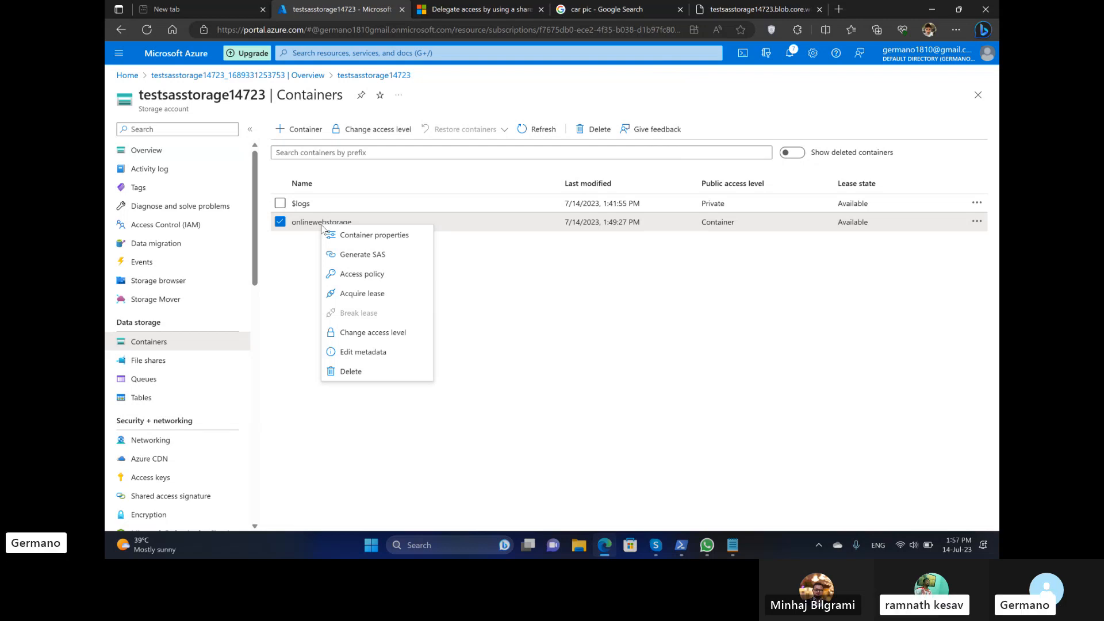
left_click(560, 288)
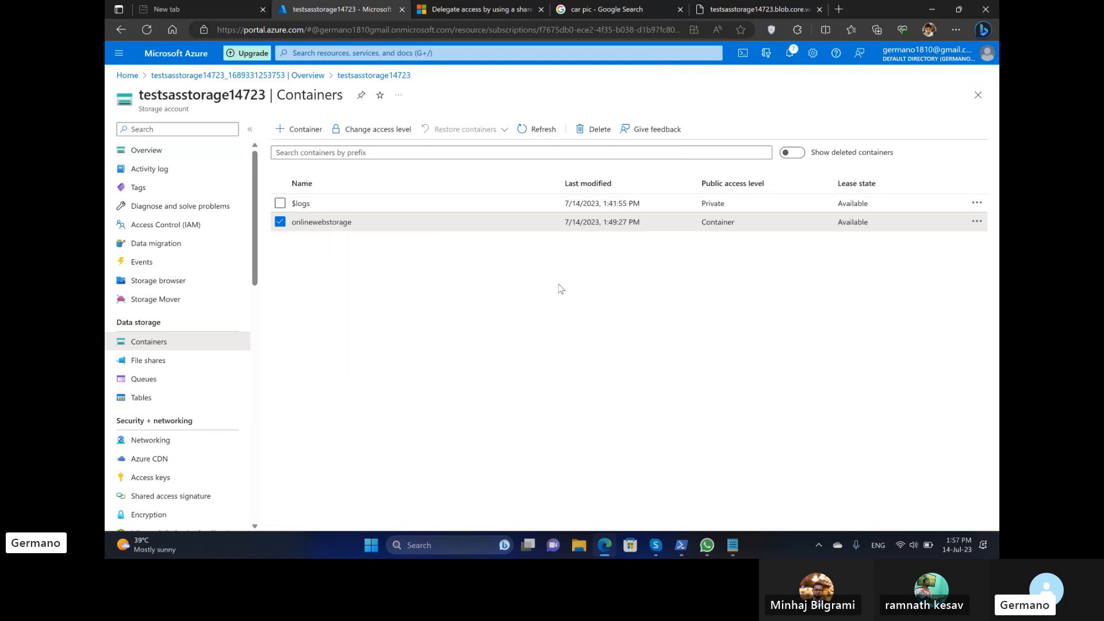
scroll(214, 387, "down", 2)
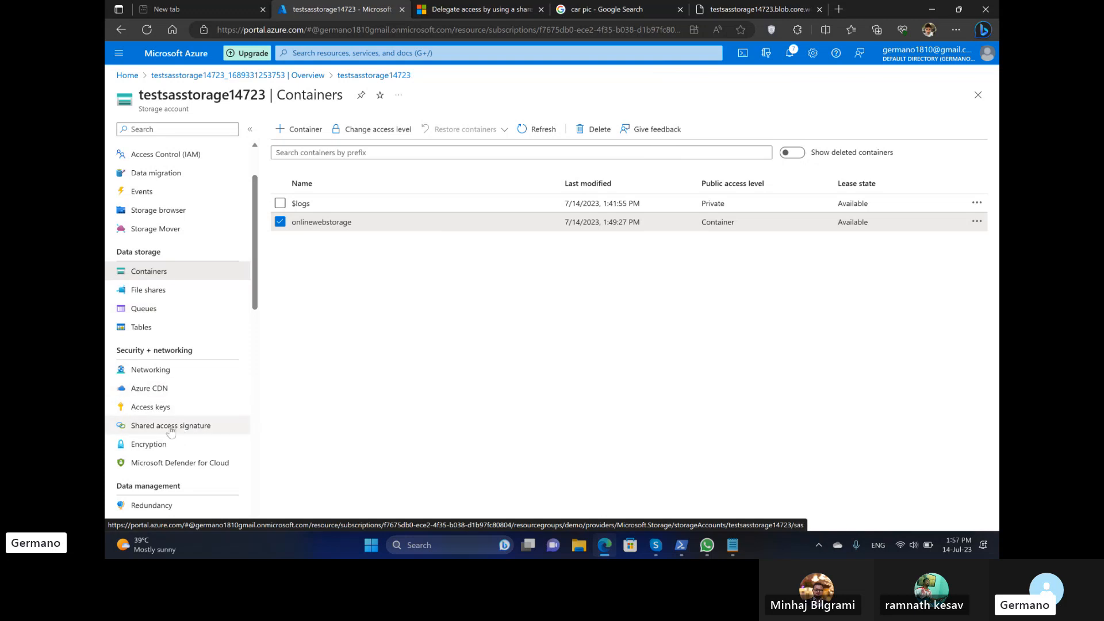
scroll(173, 414, "down", 1)
left_click(174, 396)
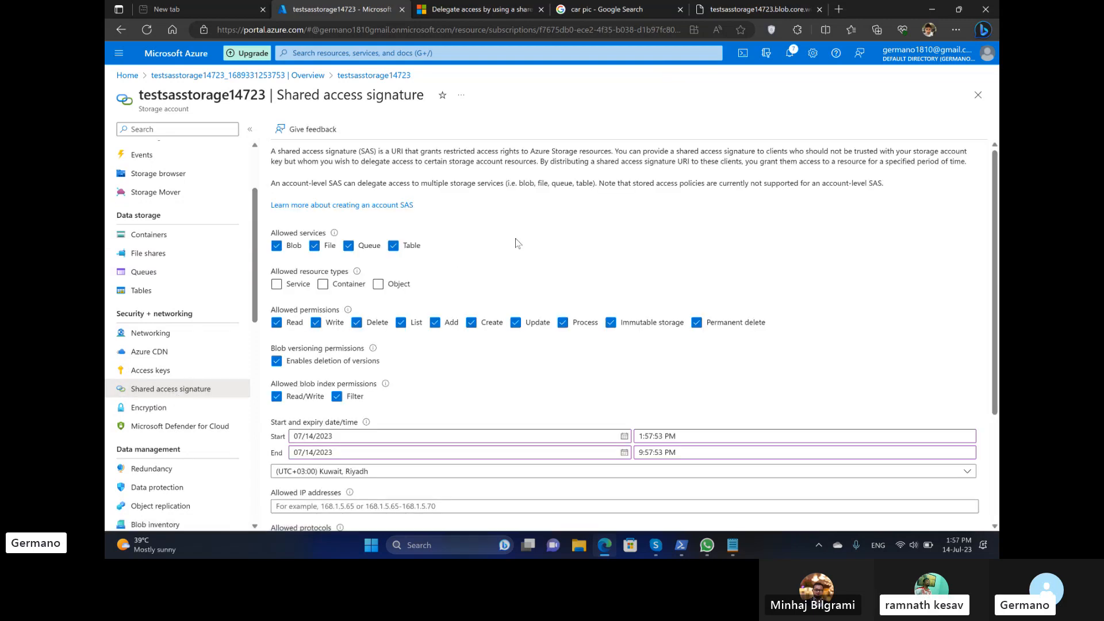
scroll(516, 243, "down", 1)
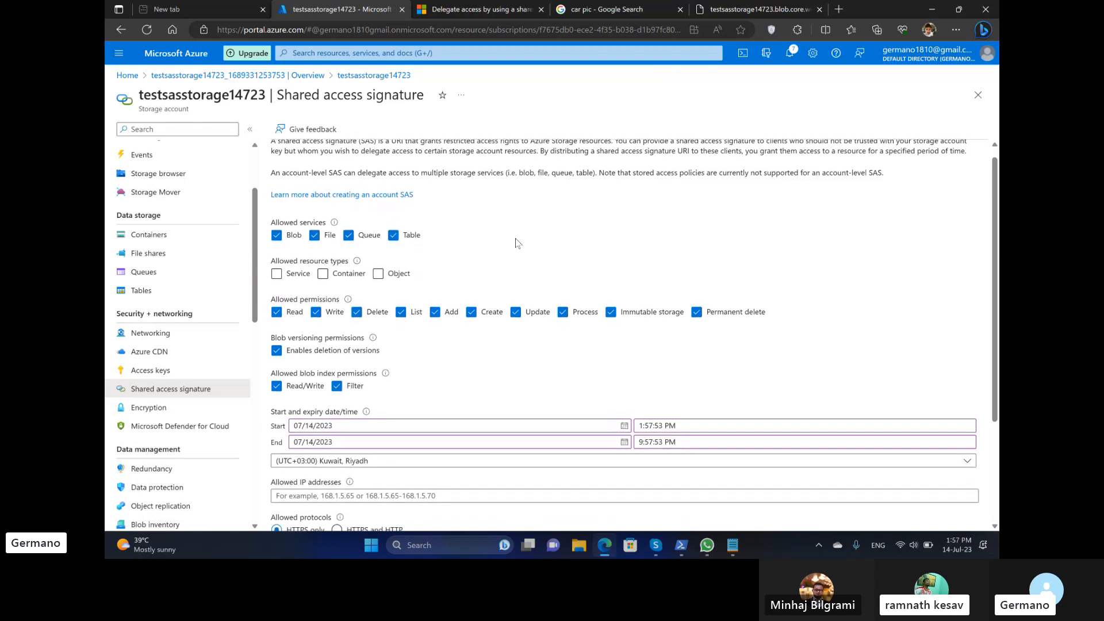
scroll(516, 243, "down", 2)
scroll(473, 236, "down", 2)
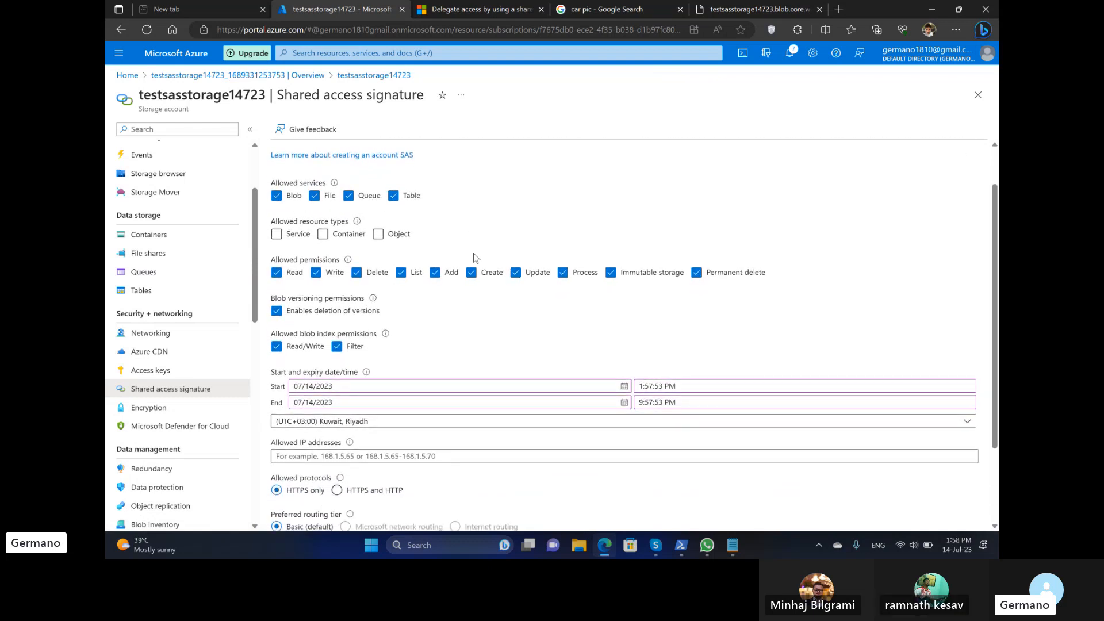
scroll(475, 258, "down", 3)
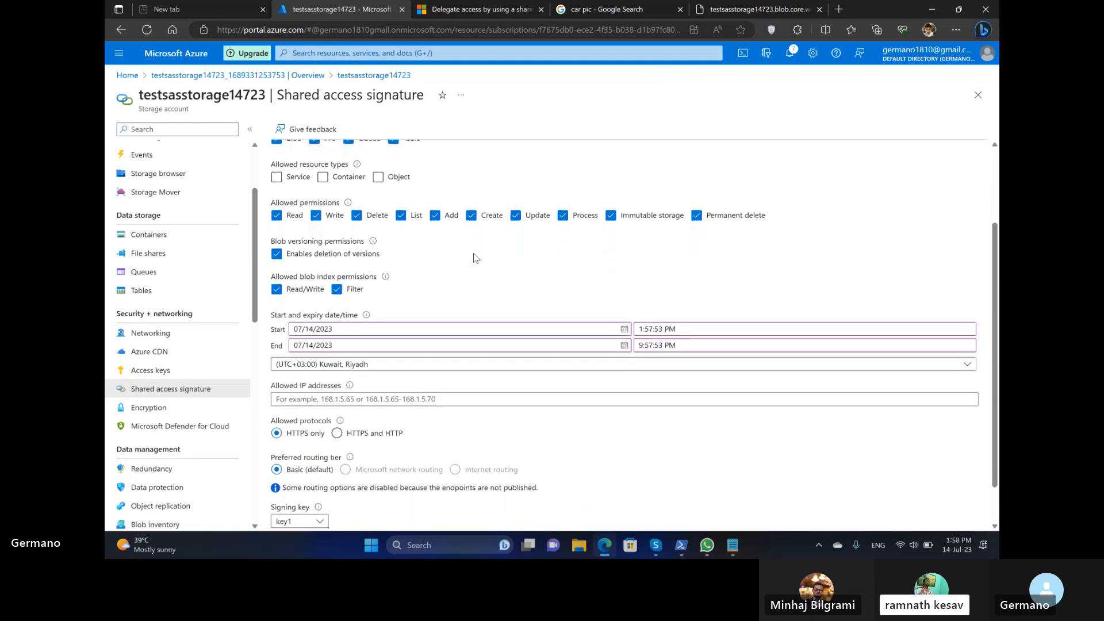
scroll(475, 258, "down", 3)
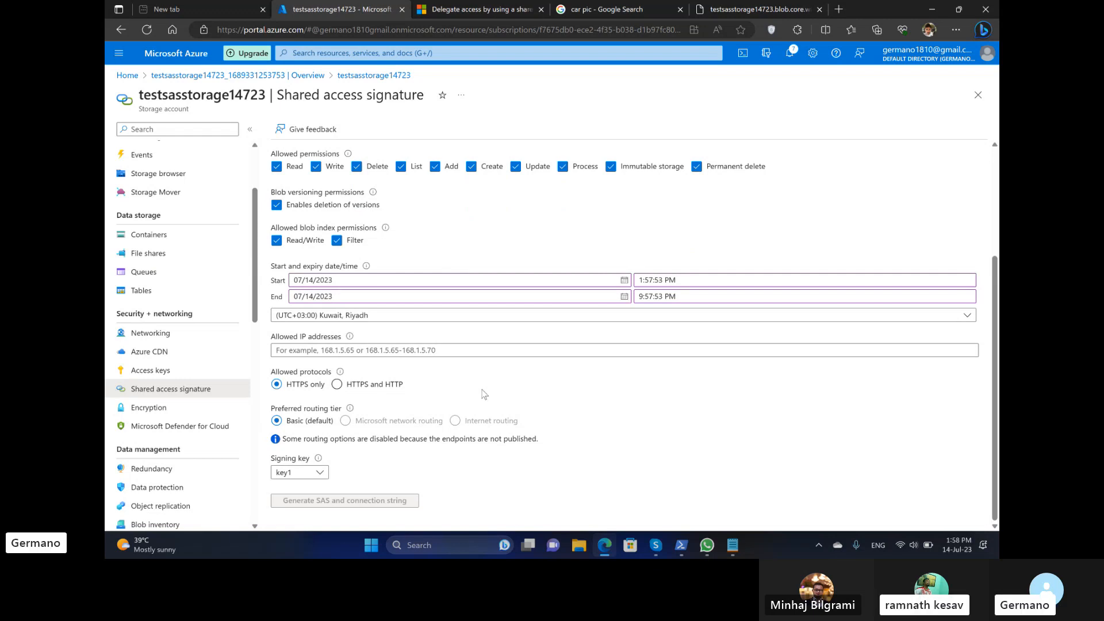
scroll(483, 394, "up", 3)
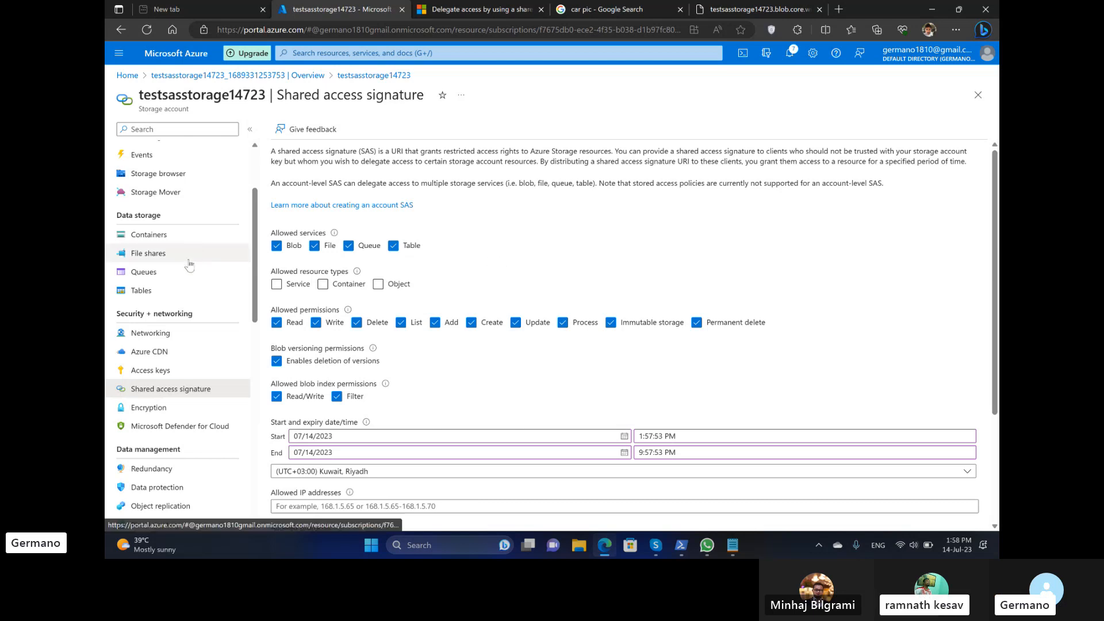
Open the Access policy panel of the onlinewebstorage container, showing policy1
left_click(155, 238)
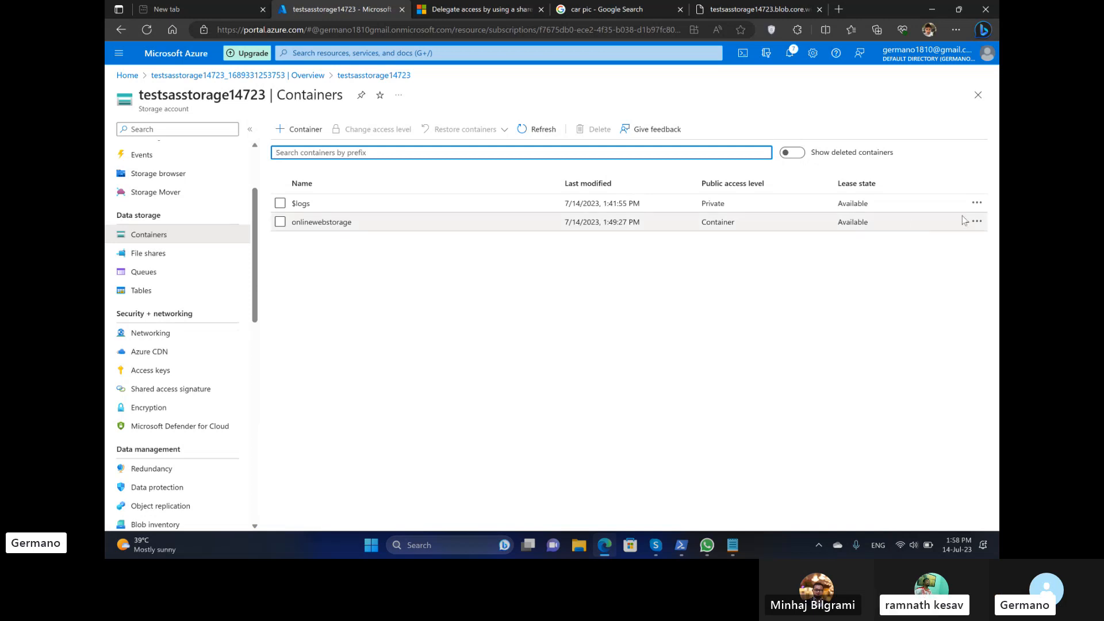
left_click(977, 222)
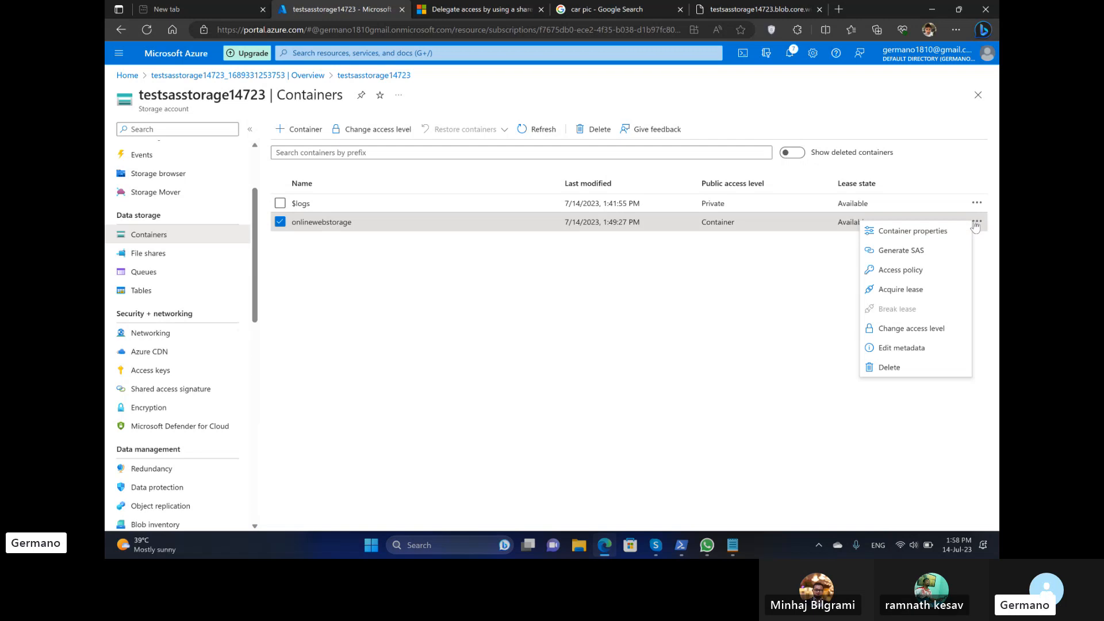
left_click(901, 269)
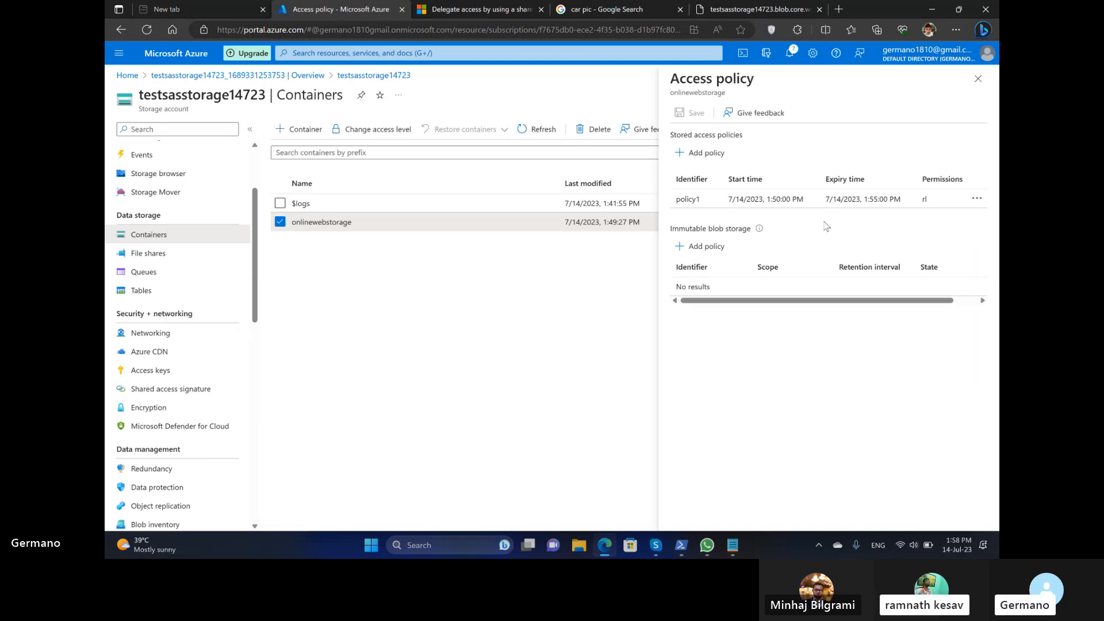
Look at the Add policy and immutable storage policy forms, then discard both without saving
left_click(716, 154)
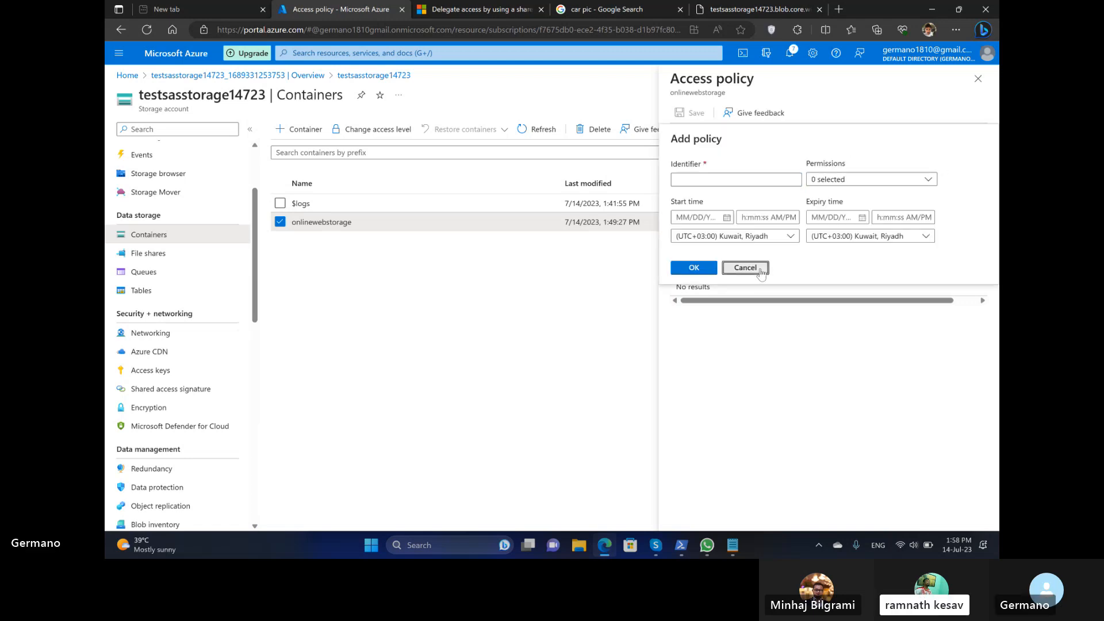
left_click(767, 269)
left_click(714, 247)
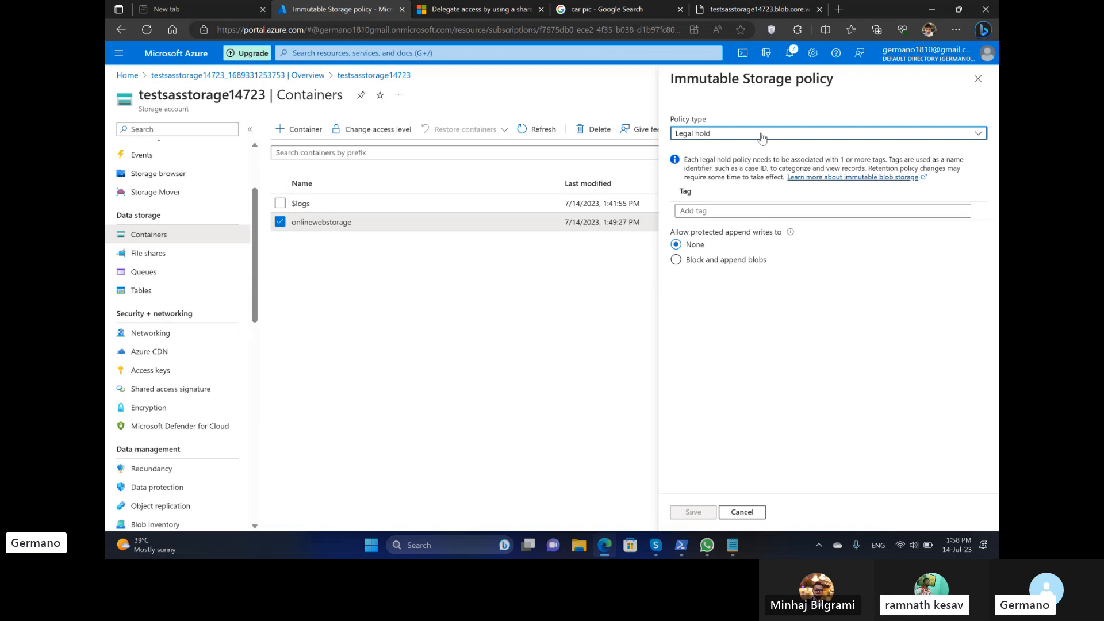
left_click(976, 136)
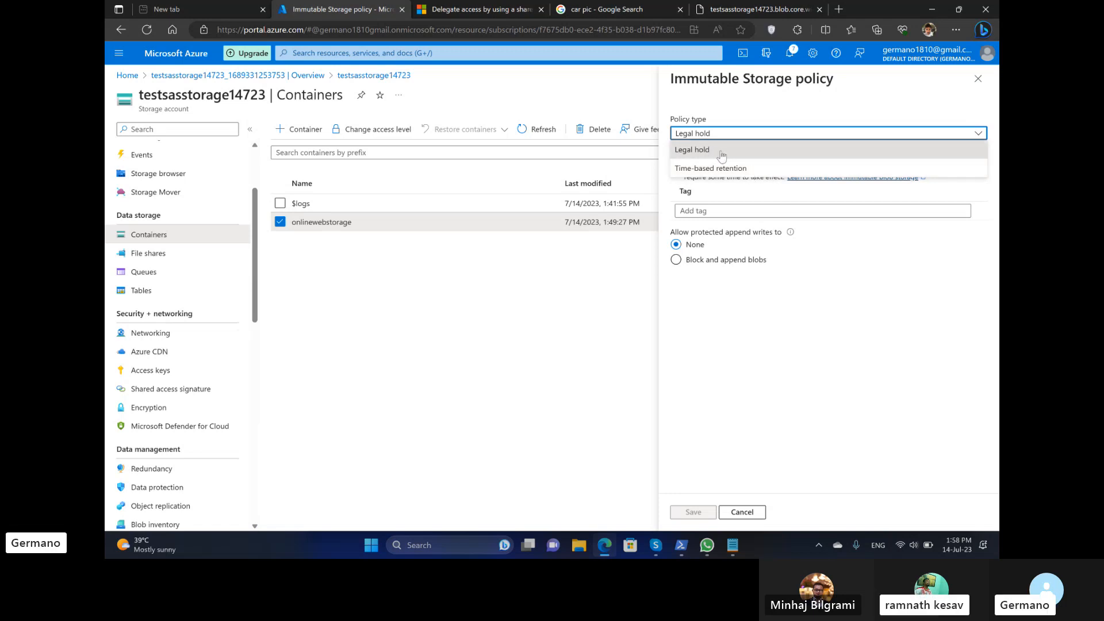
left_click(776, 277)
left_click(743, 516)
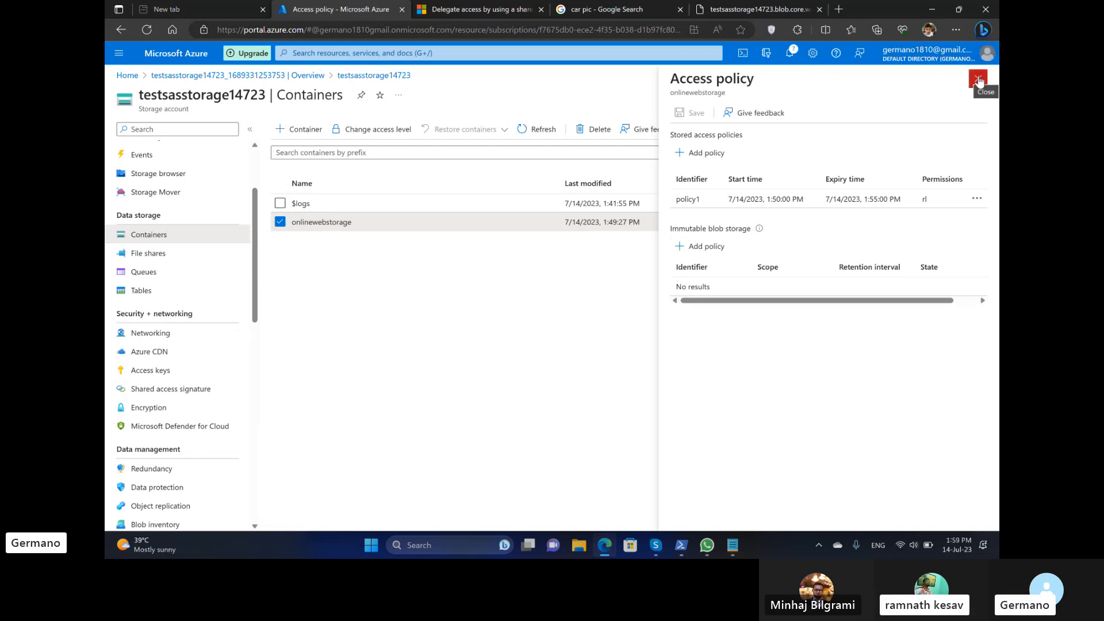
Edit policy1 and change its expiry time to 2:55:00 PM
left_click(976, 200)
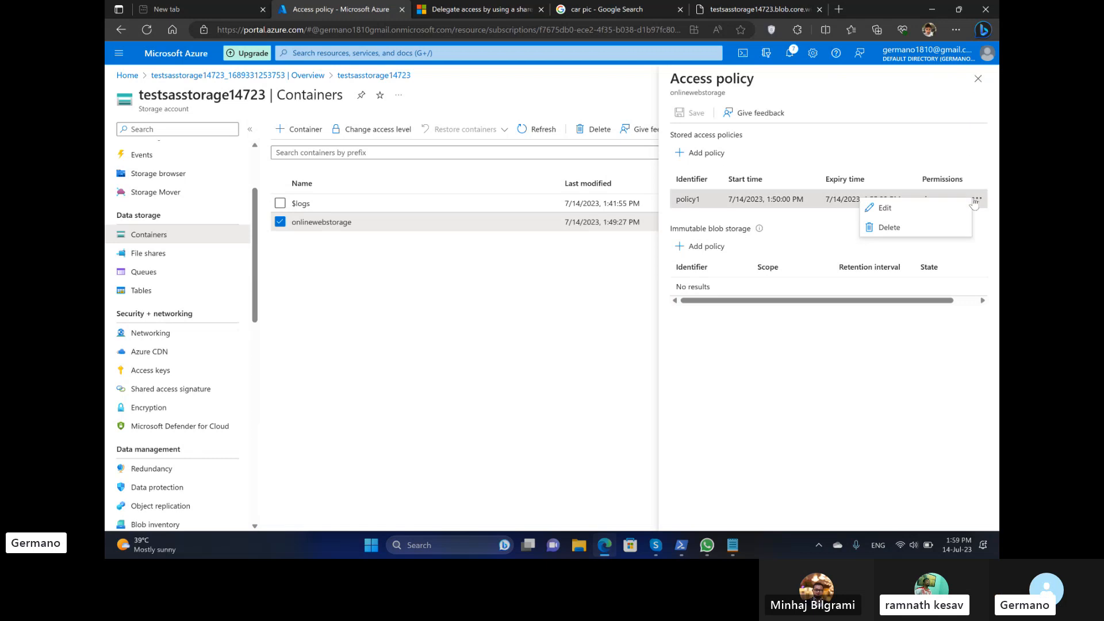
left_click(896, 210)
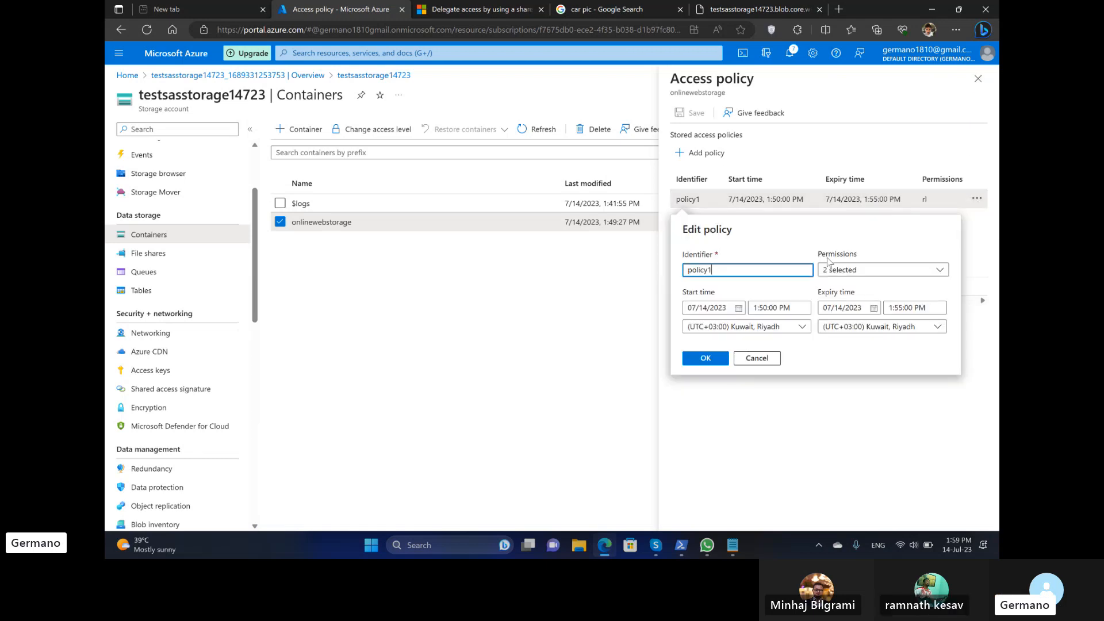
left_click(871, 271)
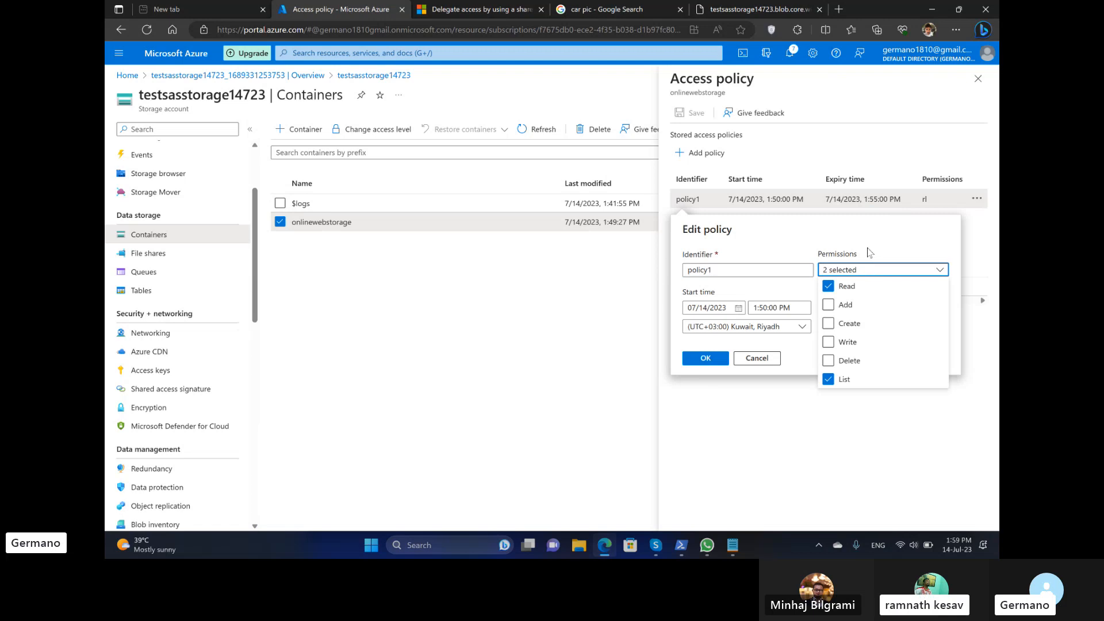
left_click(871, 254)
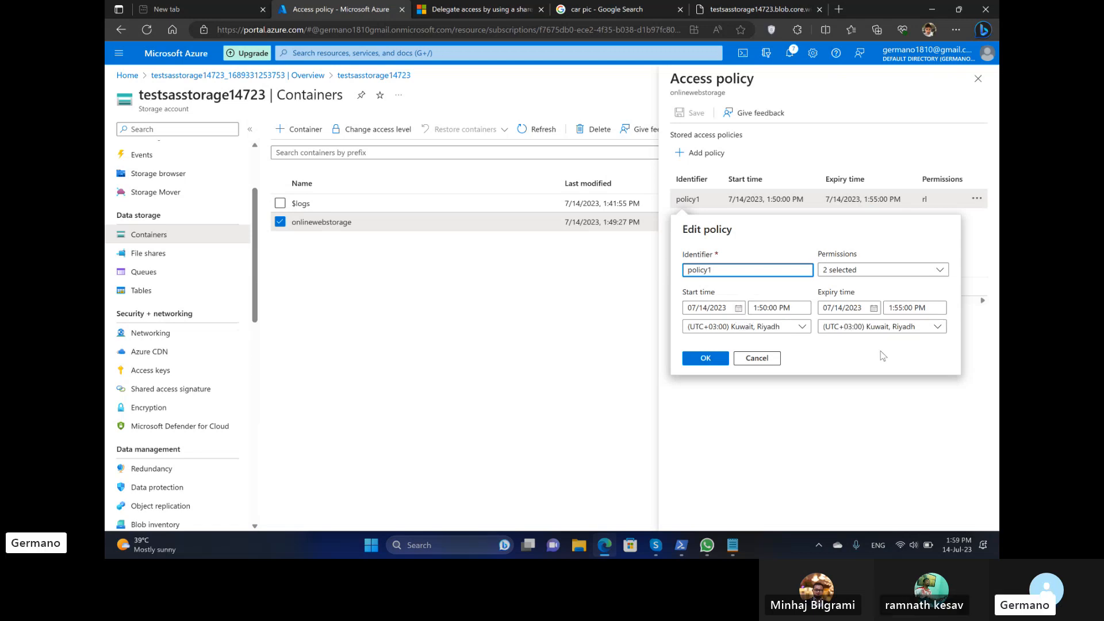
left_click(892, 307)
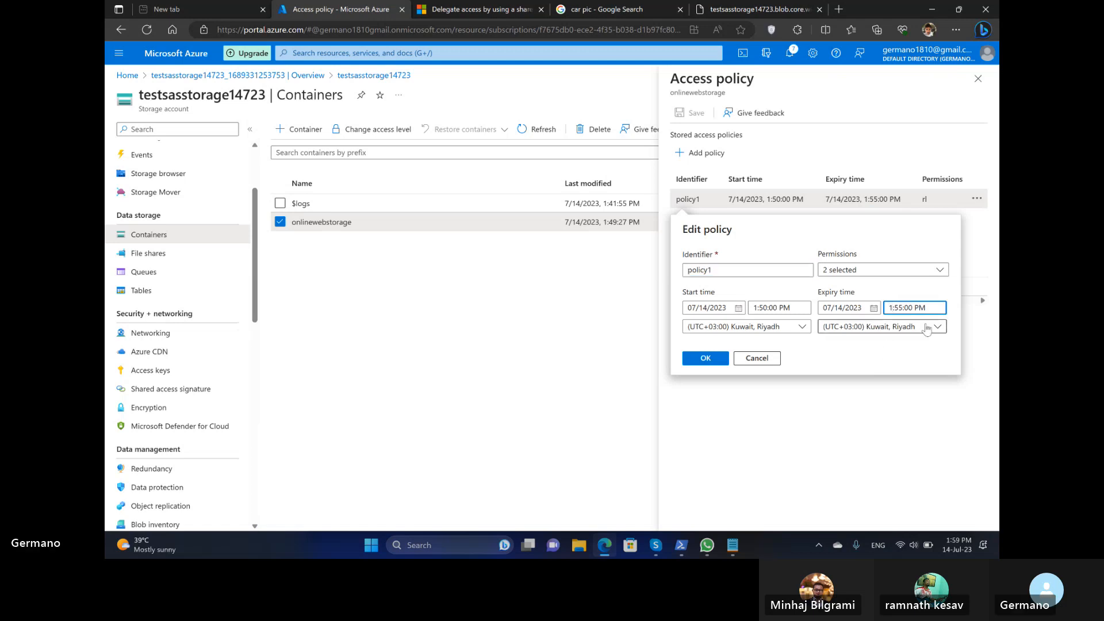
key("BackSpace")
key("BackSpace")
type("2")
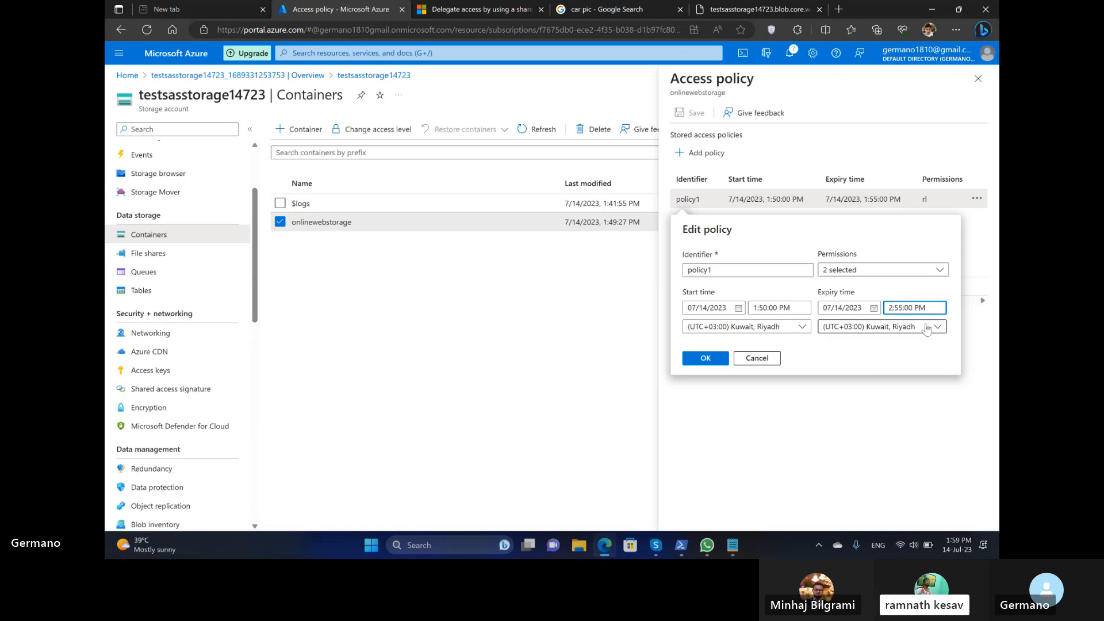
left_click(707, 359)
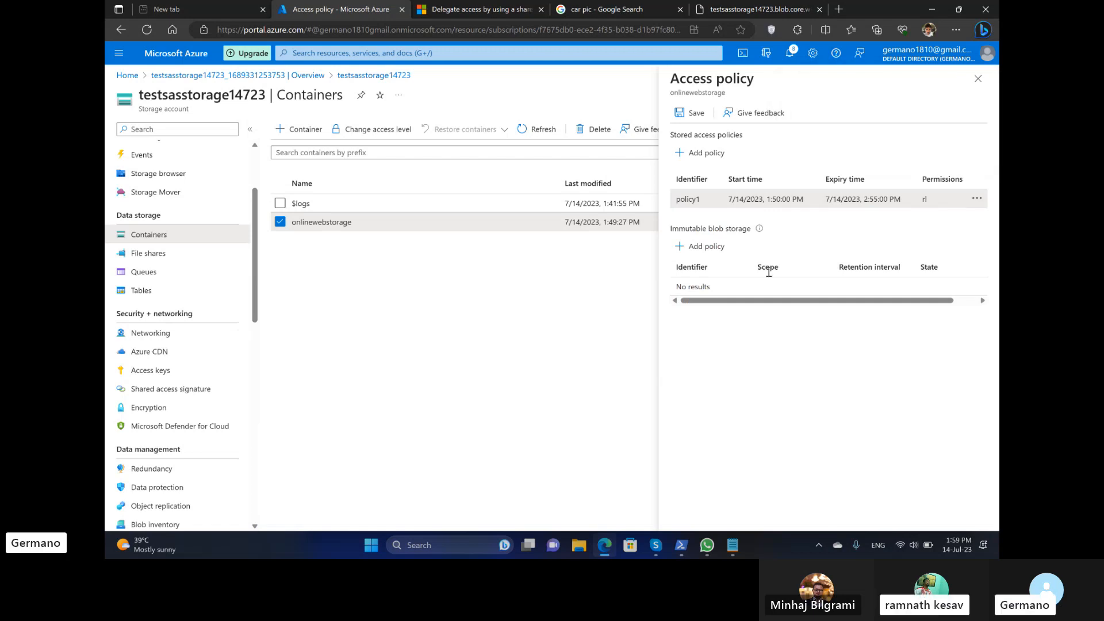
Save the container's access policy changes and close the Access policy panel
left_click(693, 114)
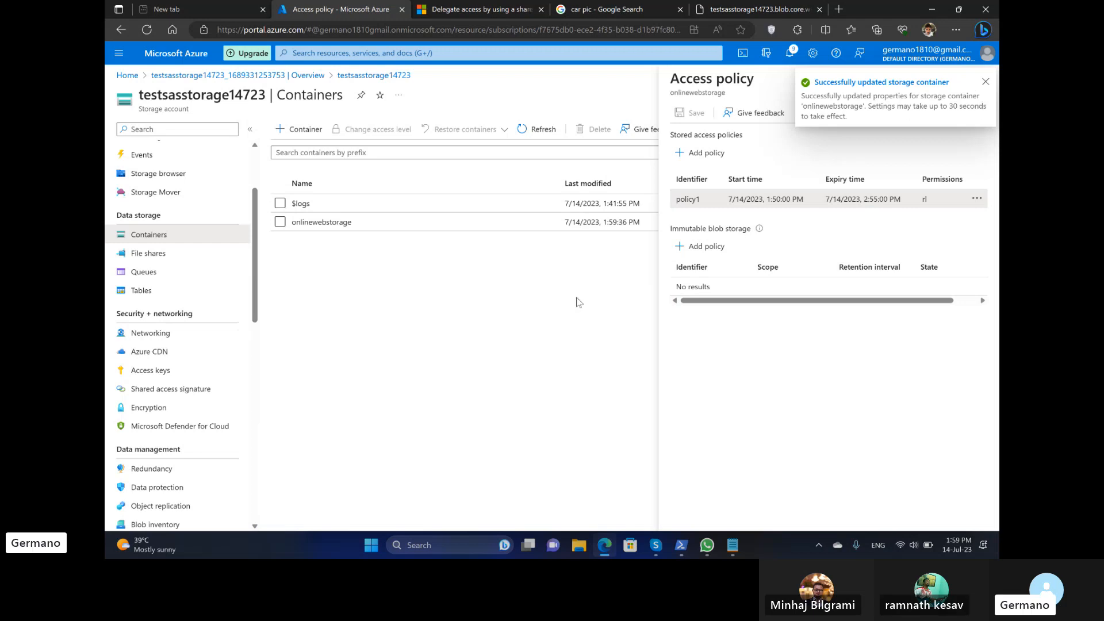
left_click(986, 81)
left_click(980, 79)
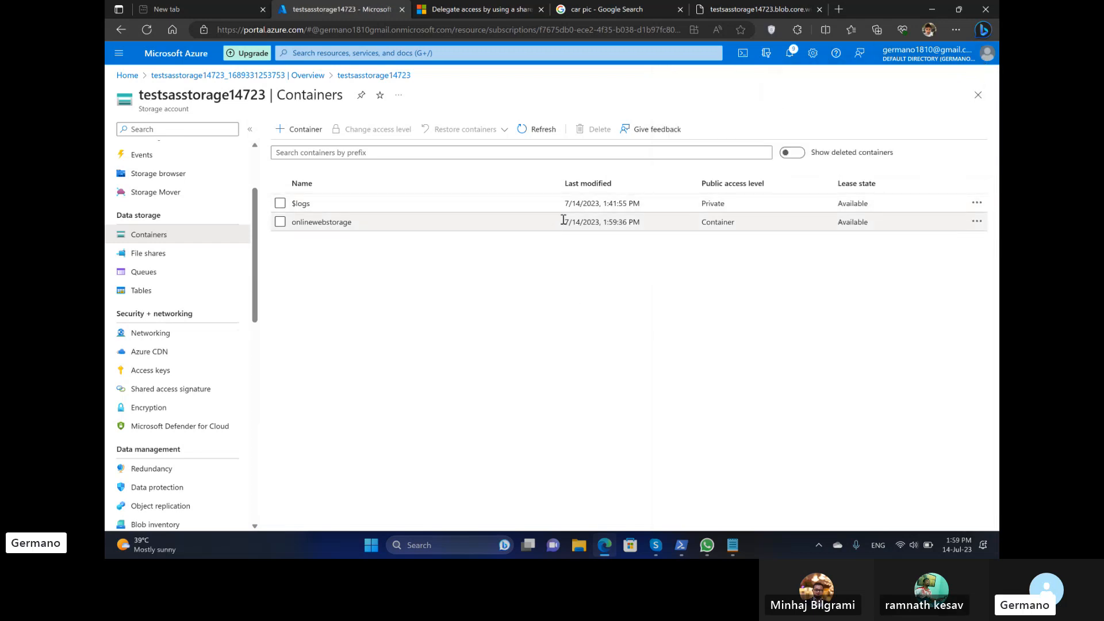
Open Generate SAS for onlinewebstorage and pick stored access policy policy1
left_click(977, 222)
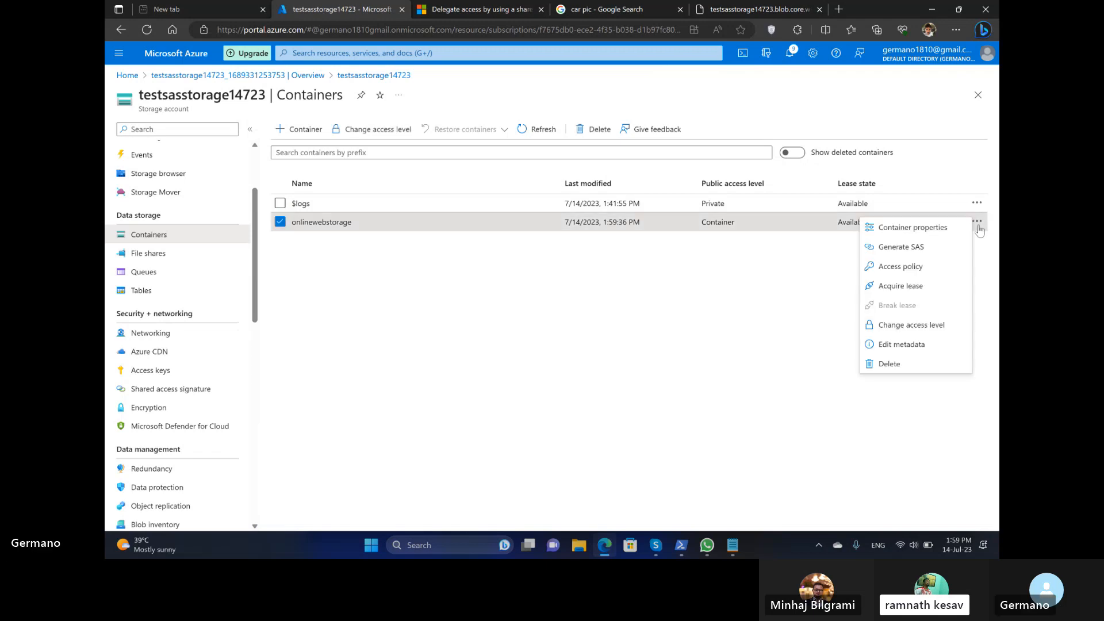
left_click(913, 247)
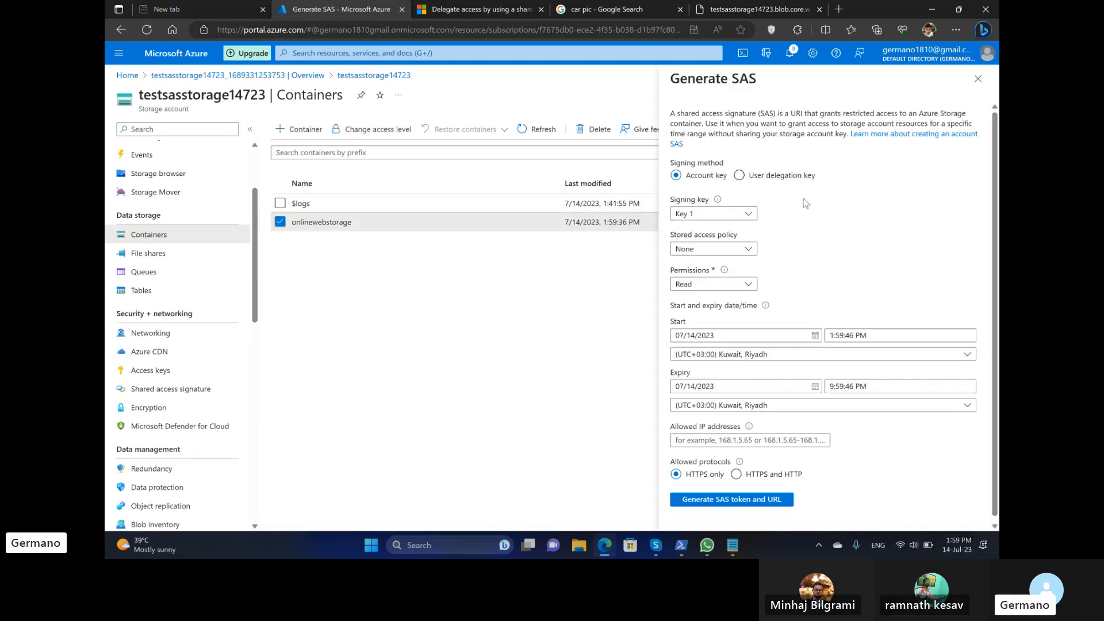
scroll(855, 455, "down", 1)
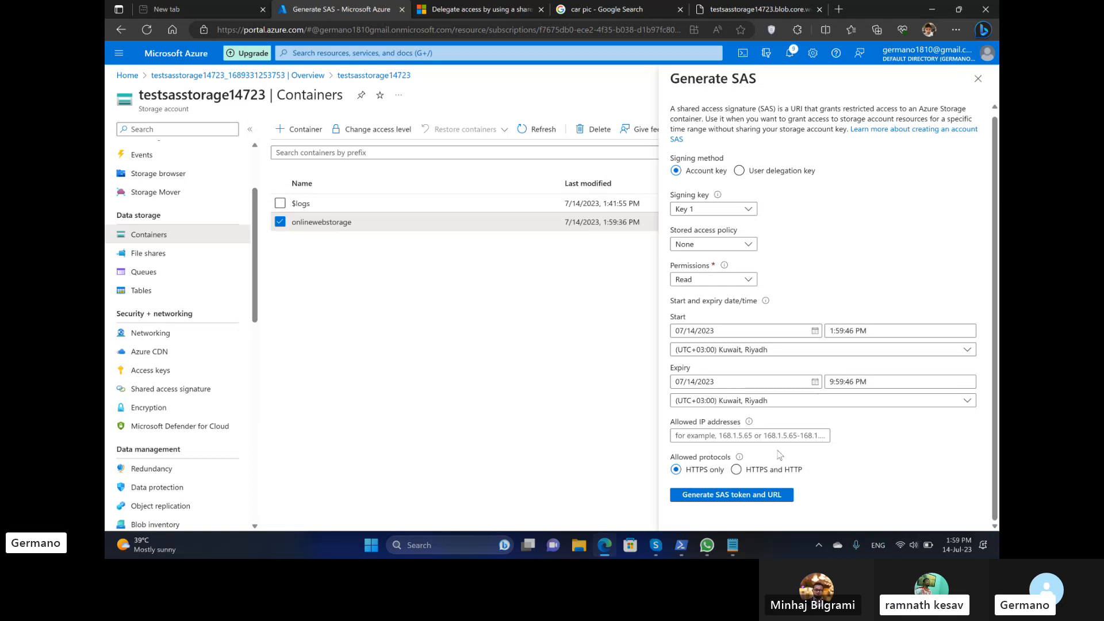
left_click(754, 248)
left_click(705, 281)
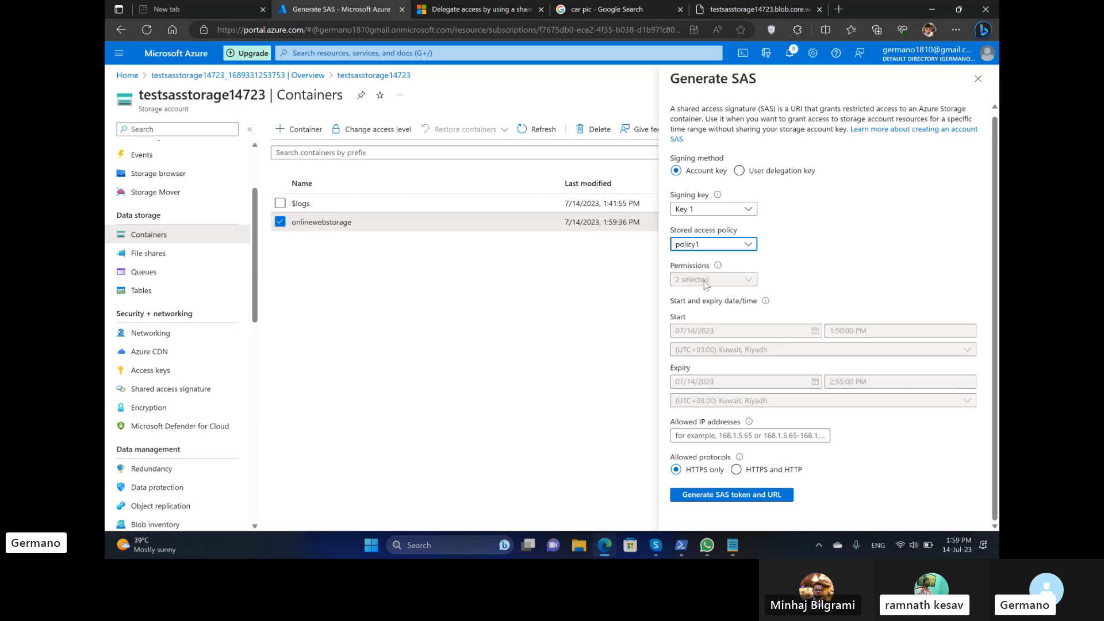
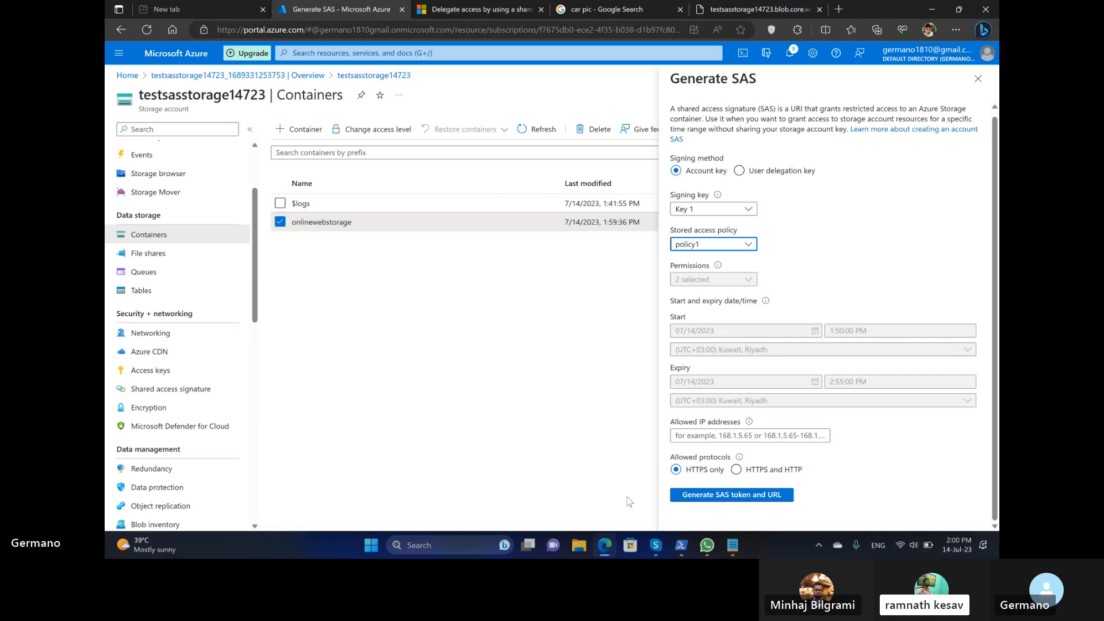
Generate the policy1 SAS token and URL for onlinewebstorage and copy the Blob SAS token
left_click(727, 502)
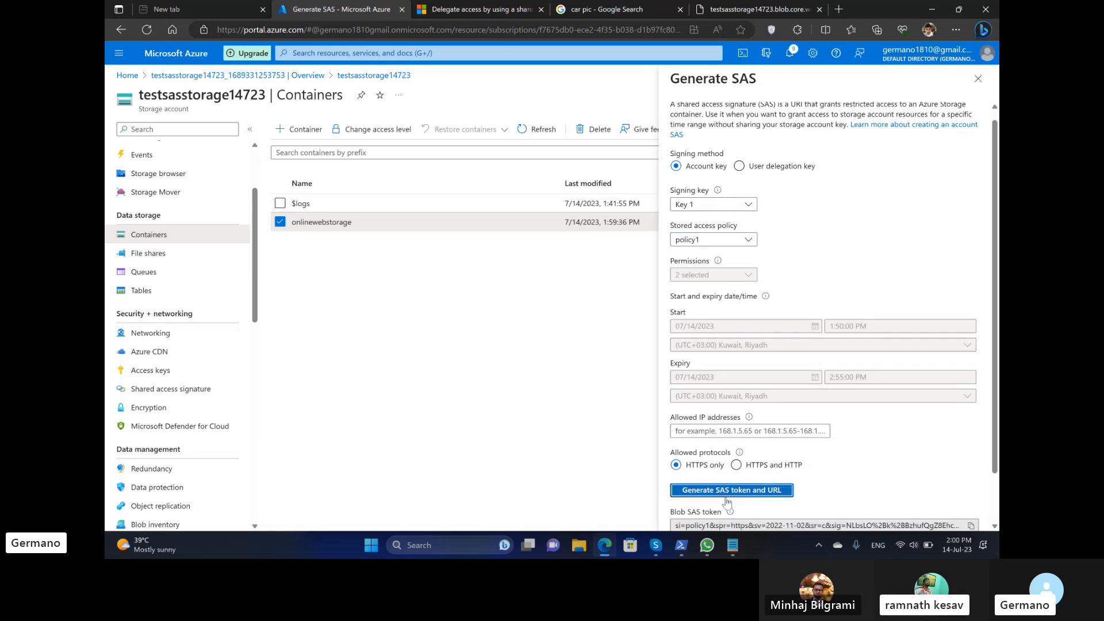
scroll(719, 489, "down", 1)
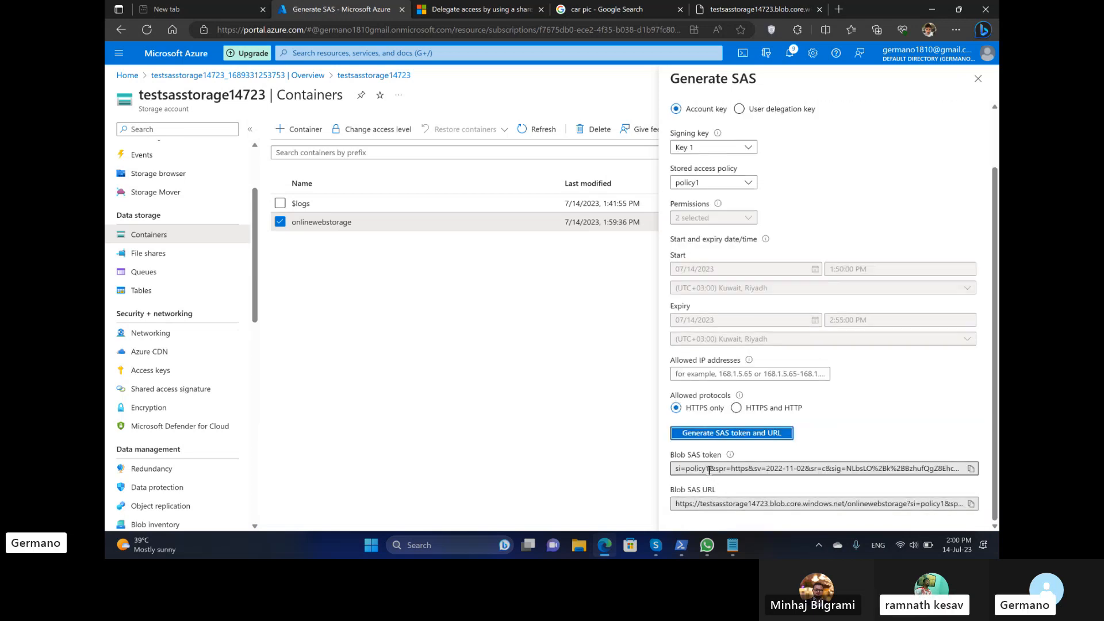
left_click(971, 468)
Replace the old Notepad notes with a Token heading and paste the new SAS token below it
mouse_move(732, 546)
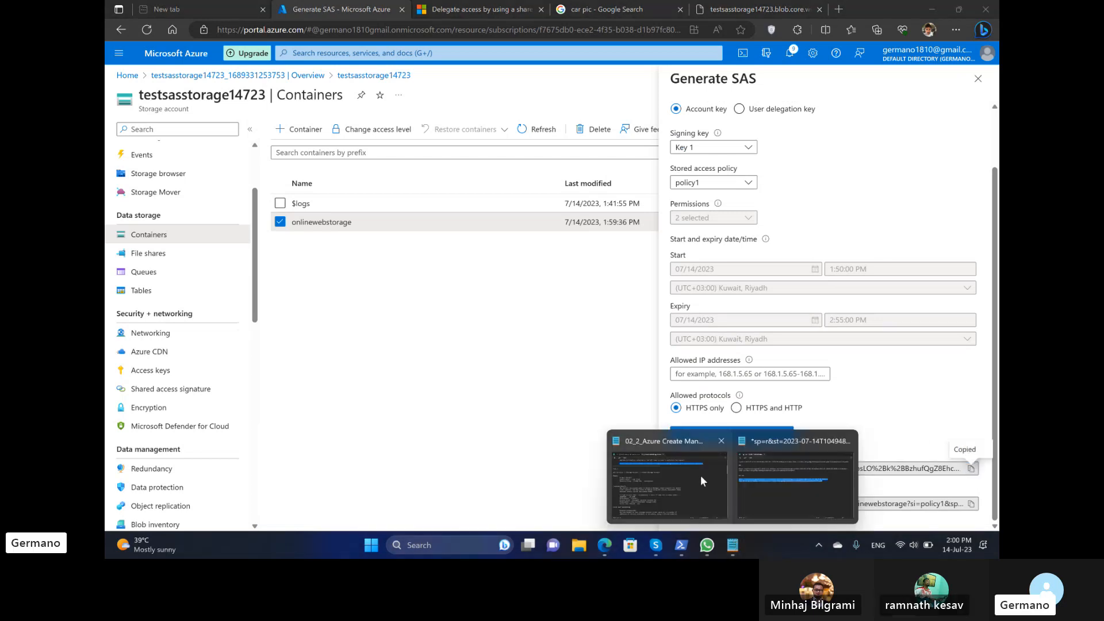
left_click(785, 458)
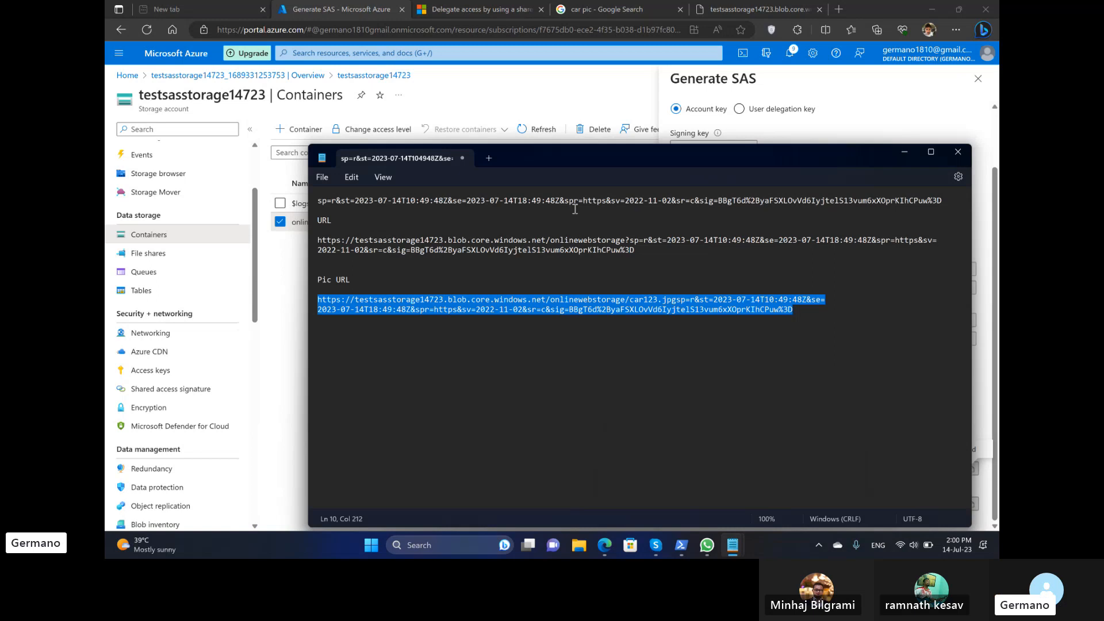
left_click(939, 203)
left_click_drag(939, 202, 305, 205)
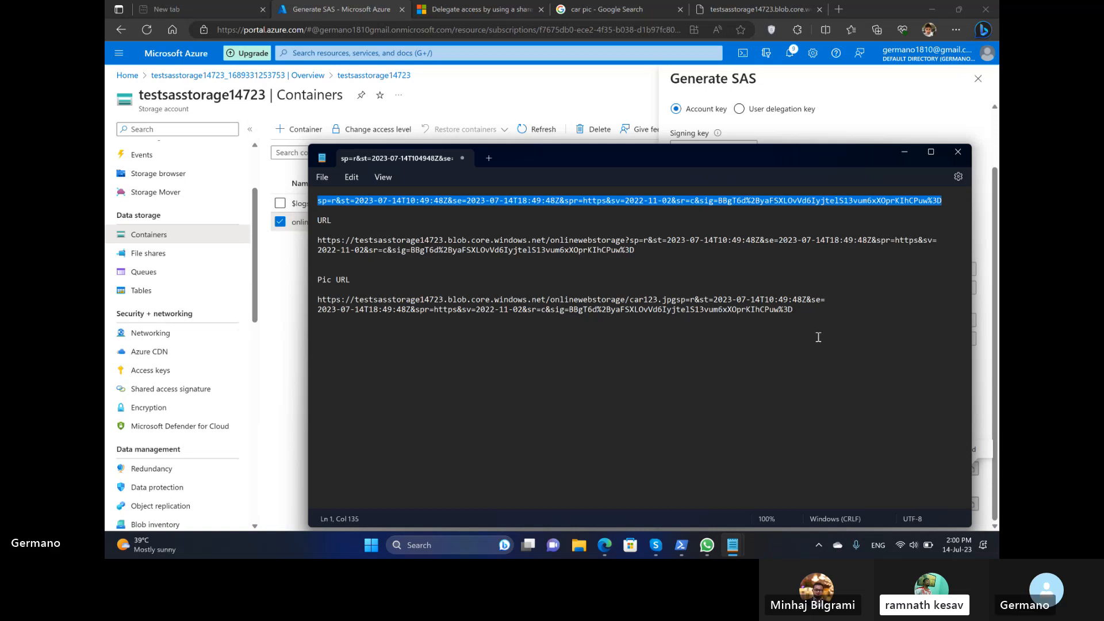
key("ctrl+a")
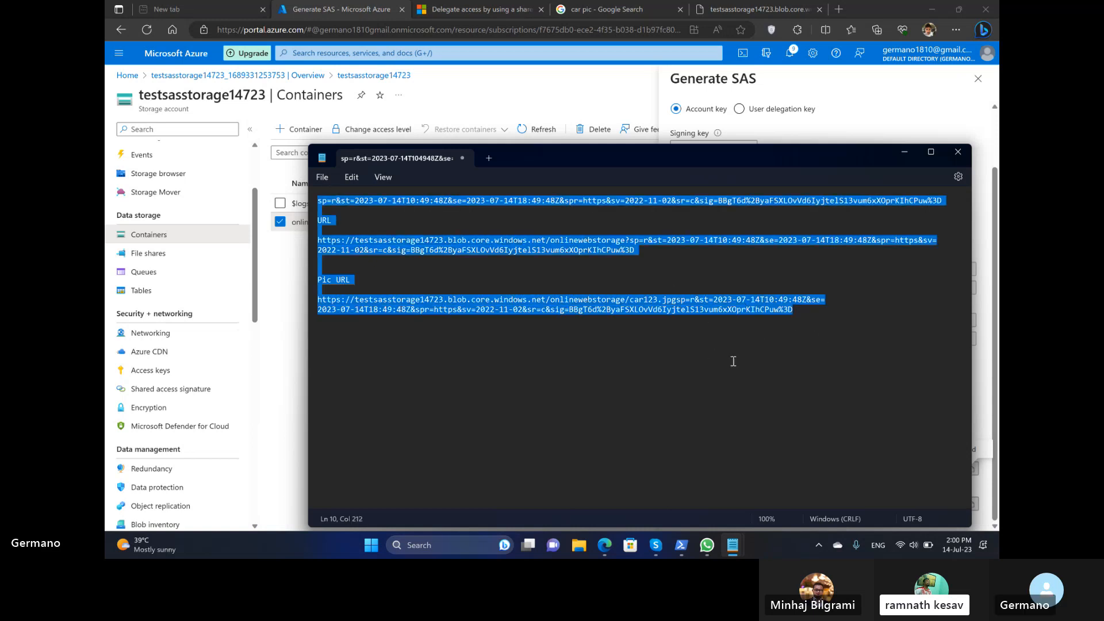
key("Delete")
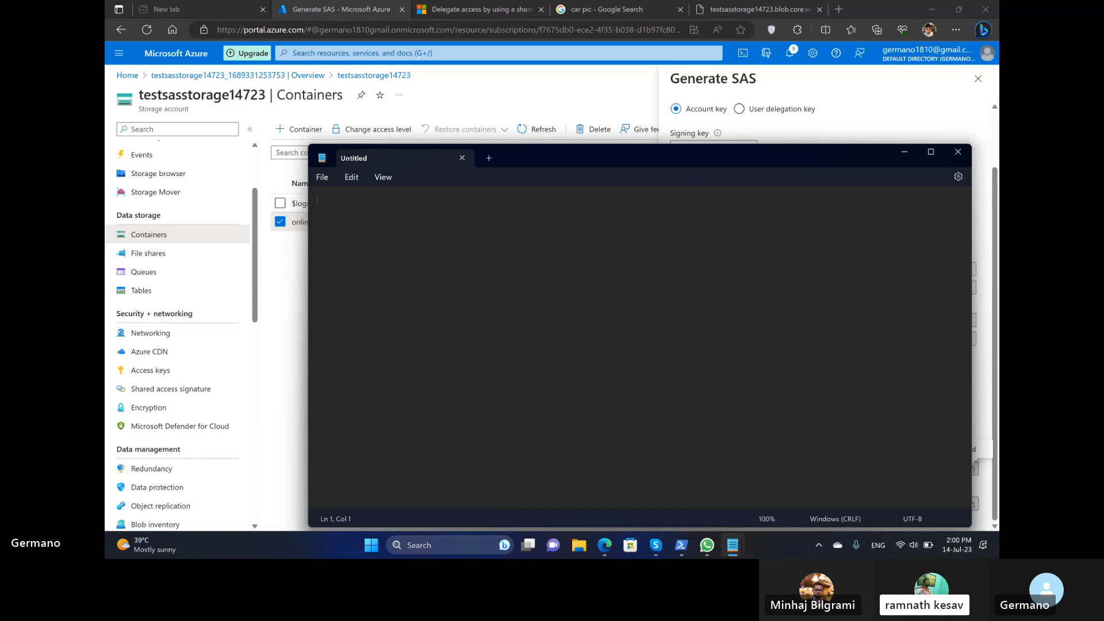
type("Token")
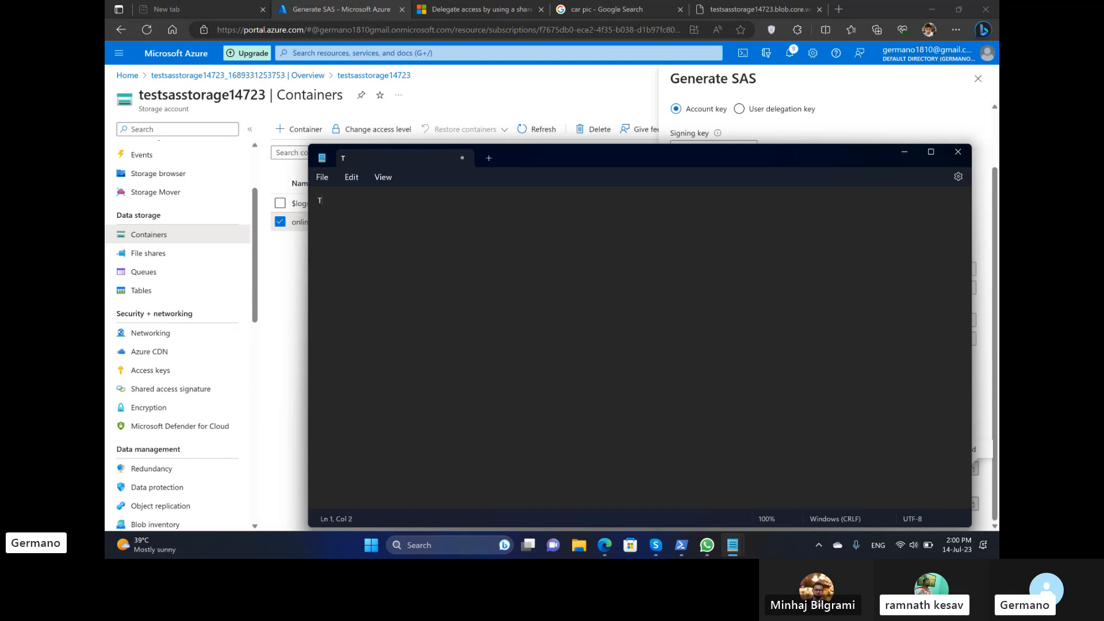
key("Return")
key("Return")
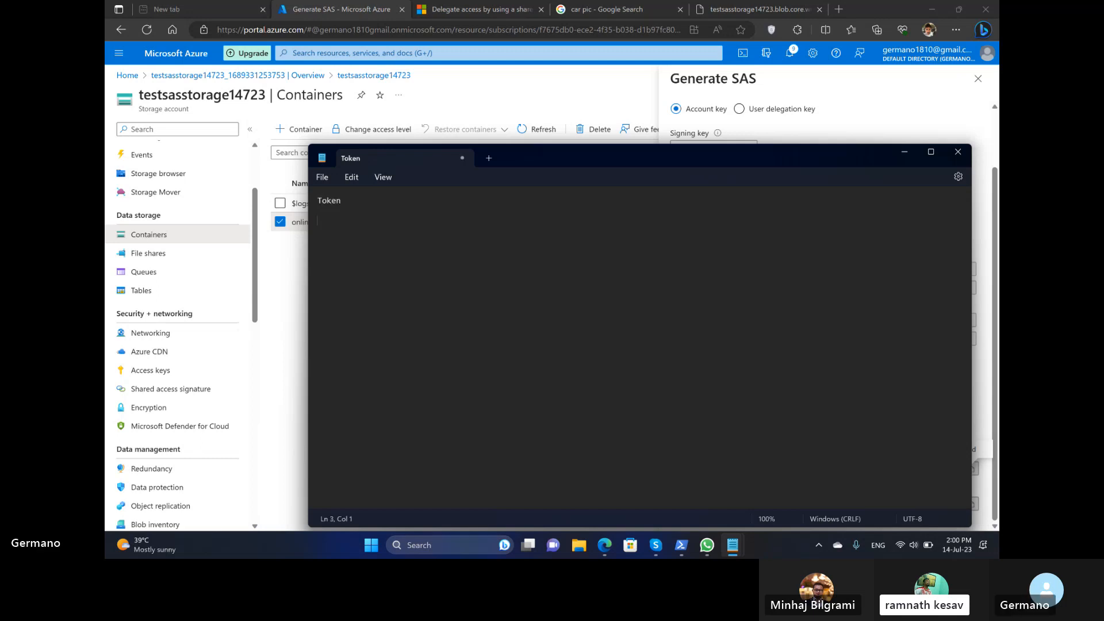
key("ctrl+v")
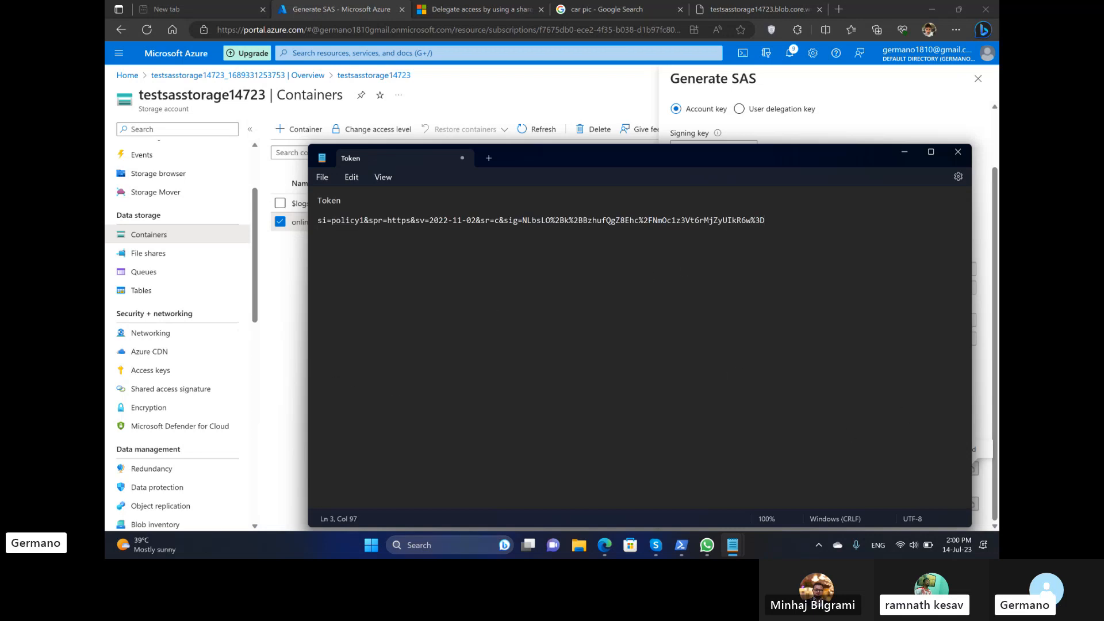
Add a URL heading and paste the copied Blob SAS URL under it
type("URL")
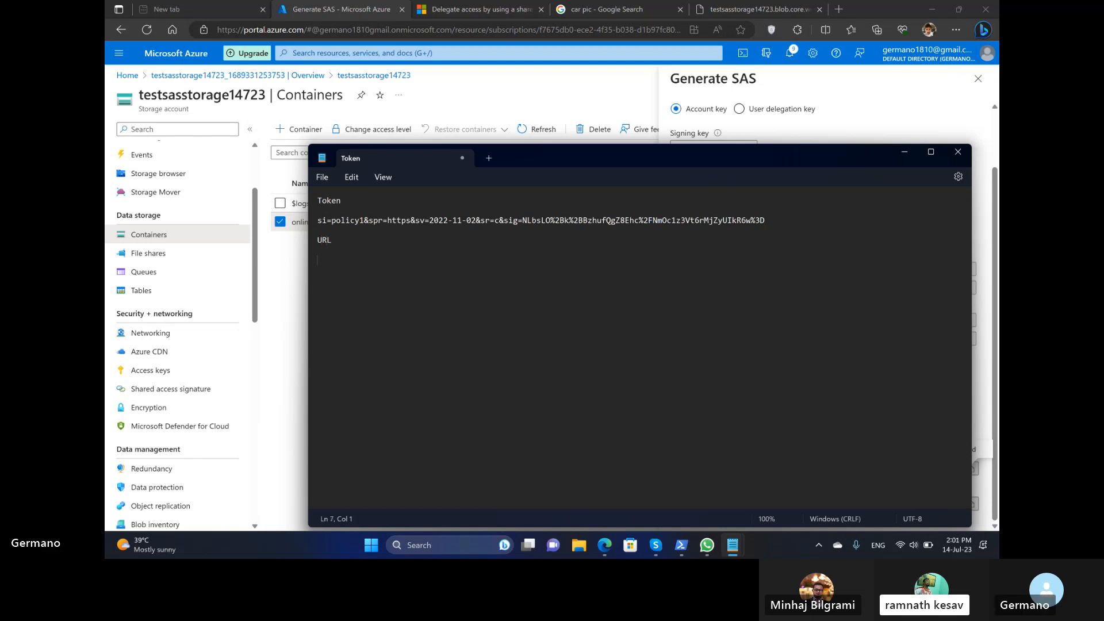
left_click(306, 401)
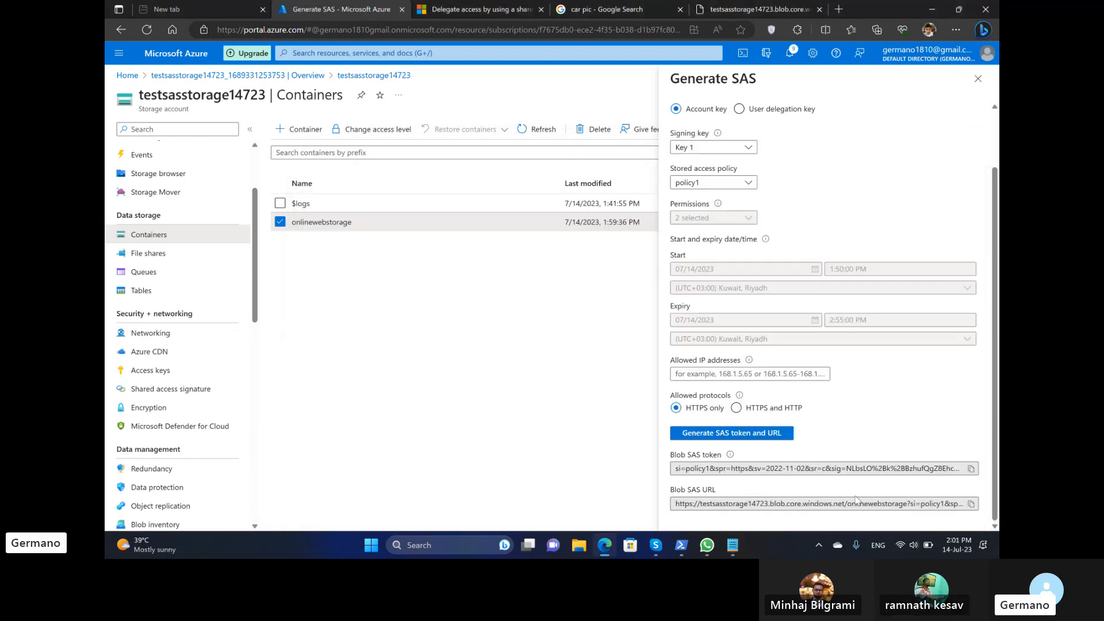
left_click(971, 504)
mouse_move(734, 545)
left_click(760, 458)
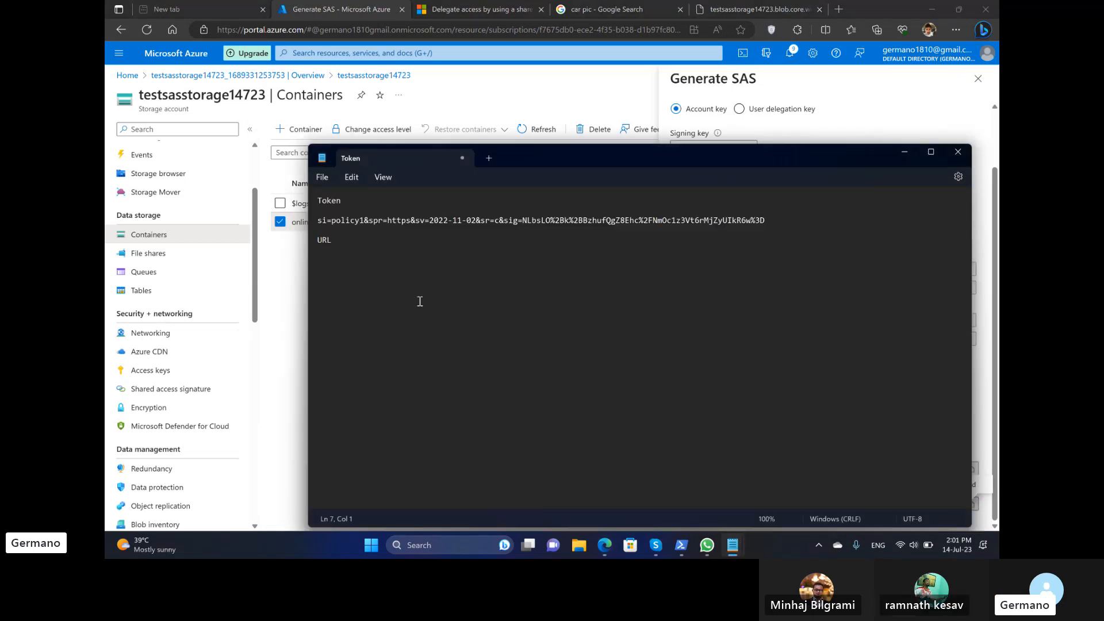
key("ctrl+v")
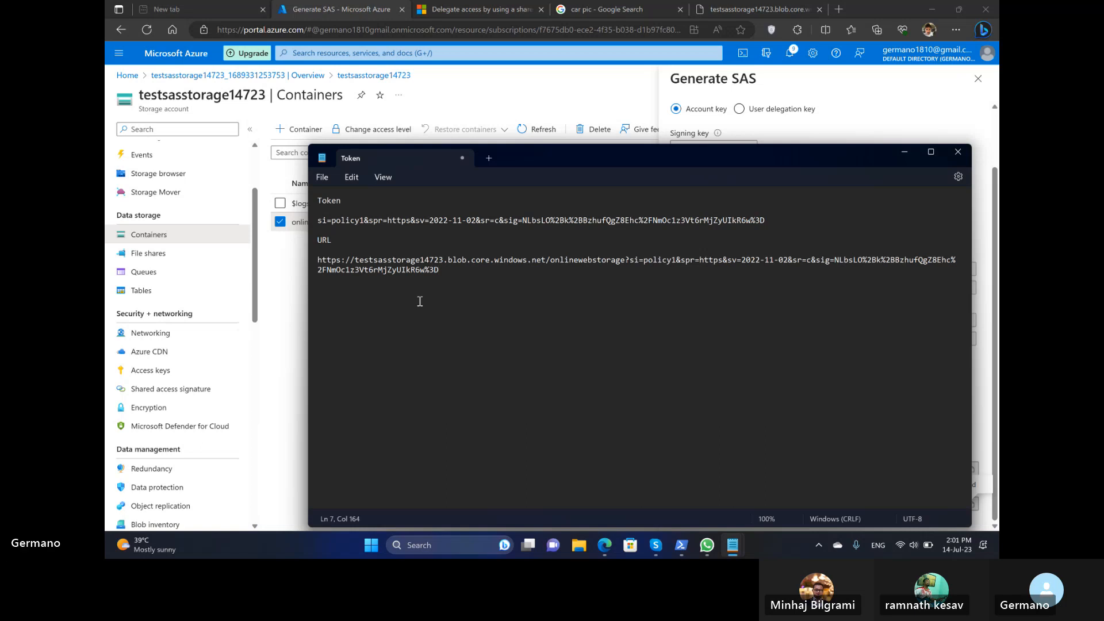
key("Return")
key("Return")
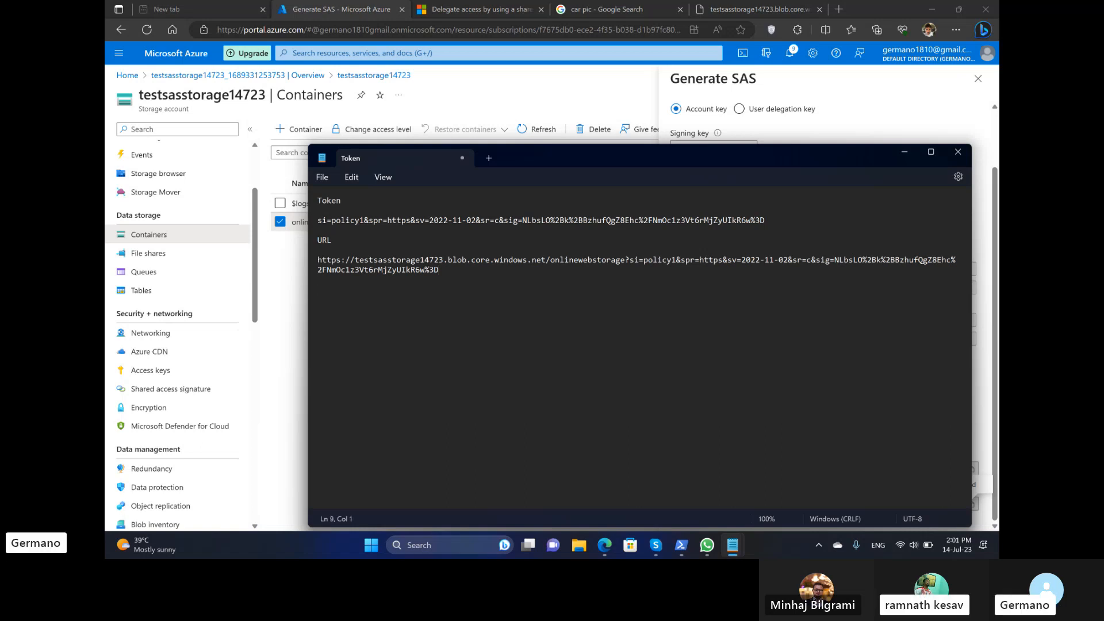
key("Return")
Scroll the 02_2_Azure Create Manage Shared notes down to Step 3 and Step 4
mouse_move(731, 546)
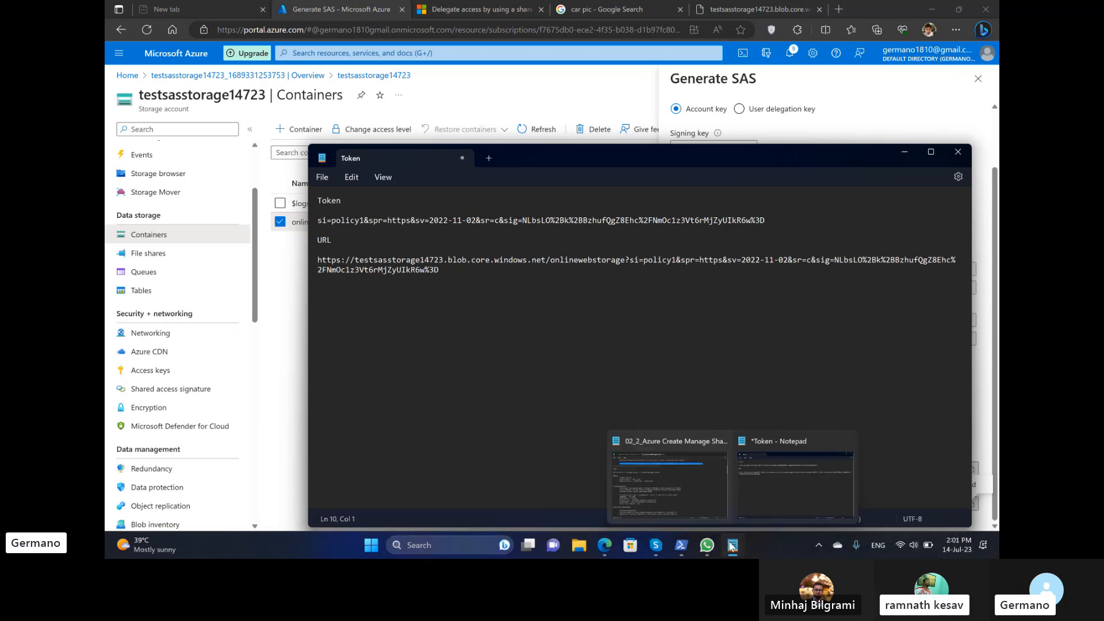
left_click(682, 489)
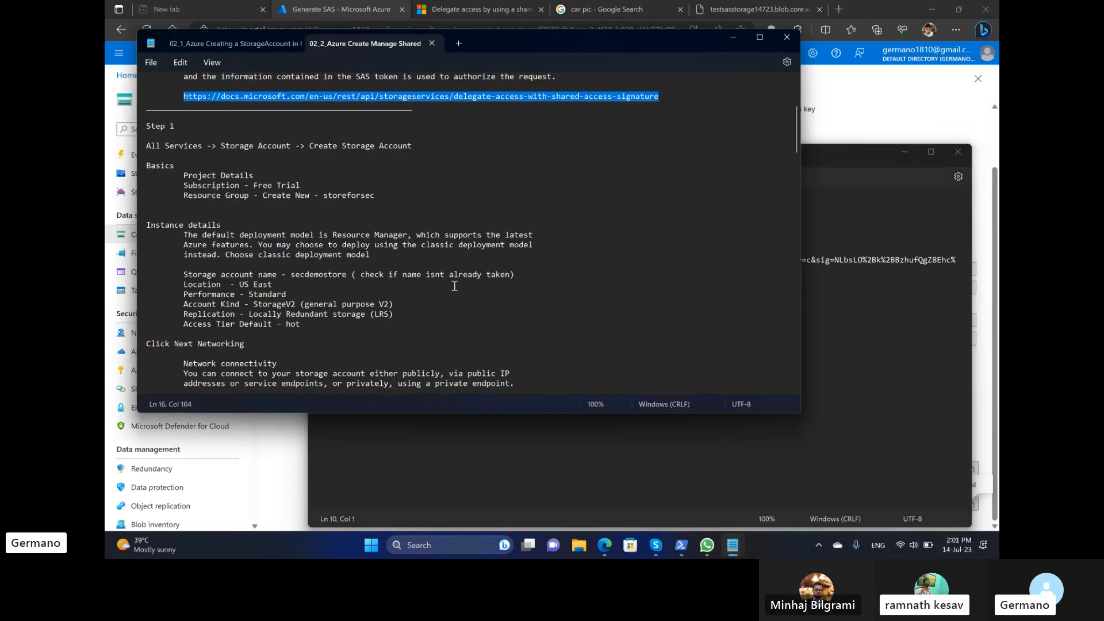
scroll(454, 286, "down", 15)
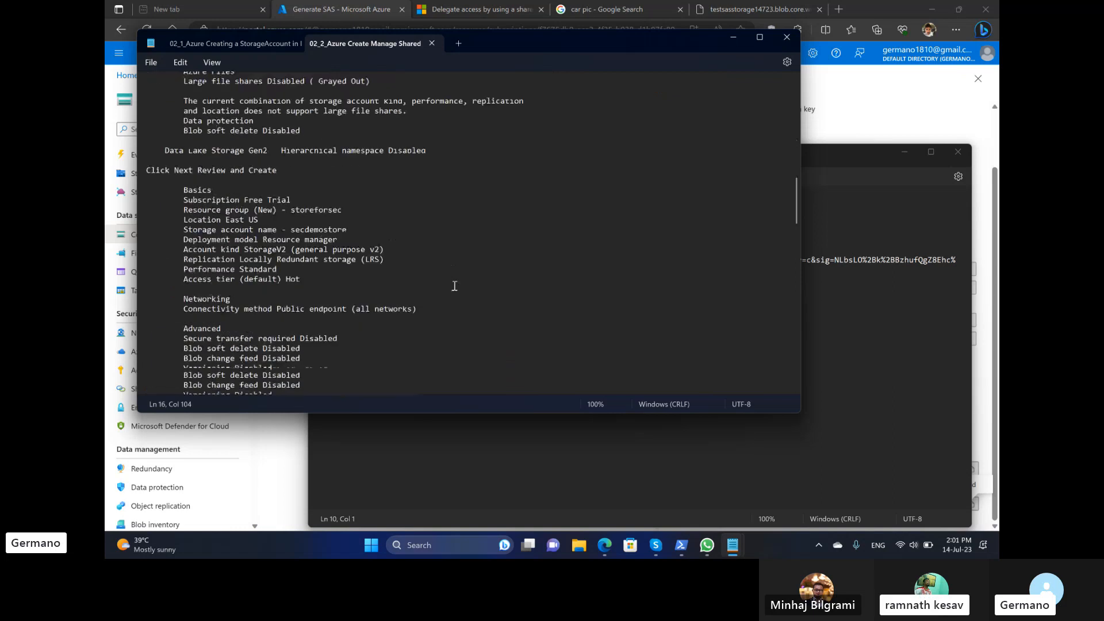
scroll(454, 285, "down", 20)
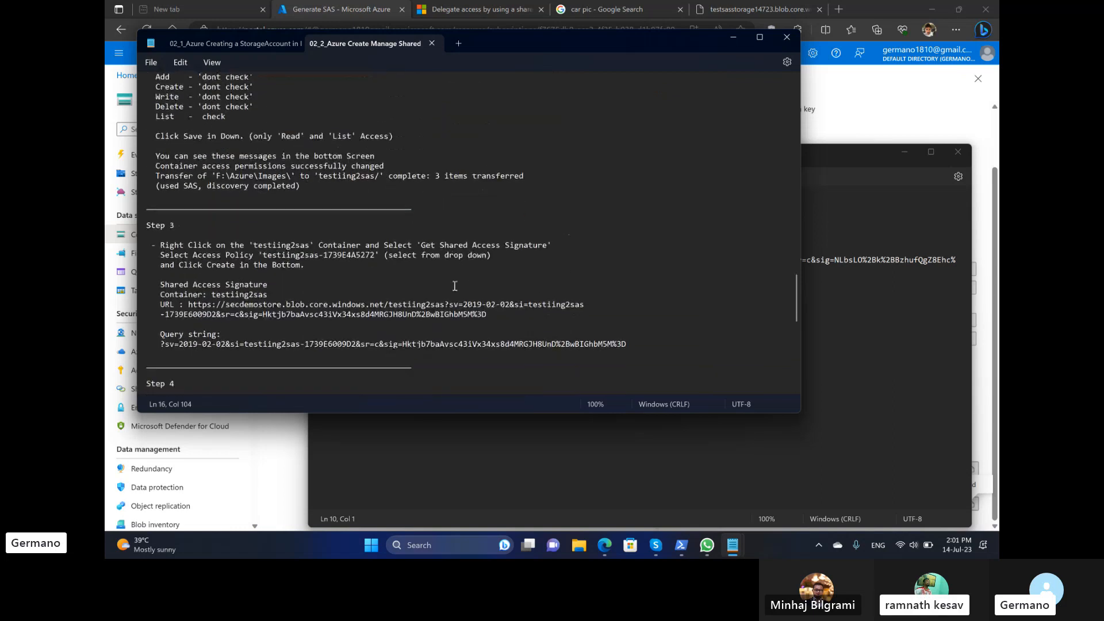
scroll(454, 286, "down", 3)
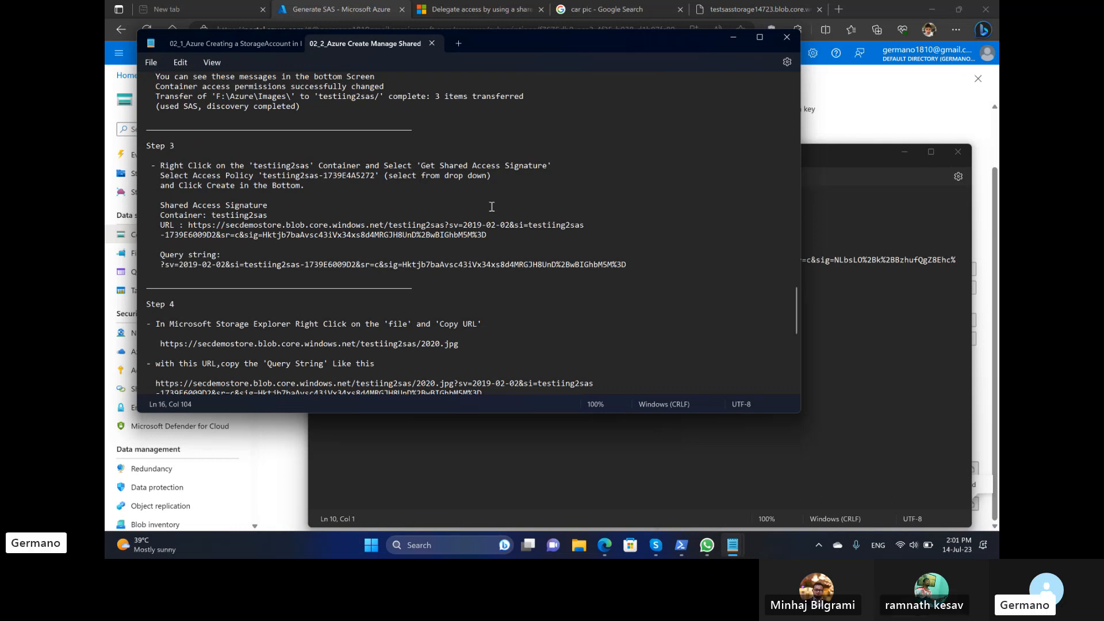
Copy the Blob SAS URL from Azure again and check the tutorial notes
left_click(613, 548)
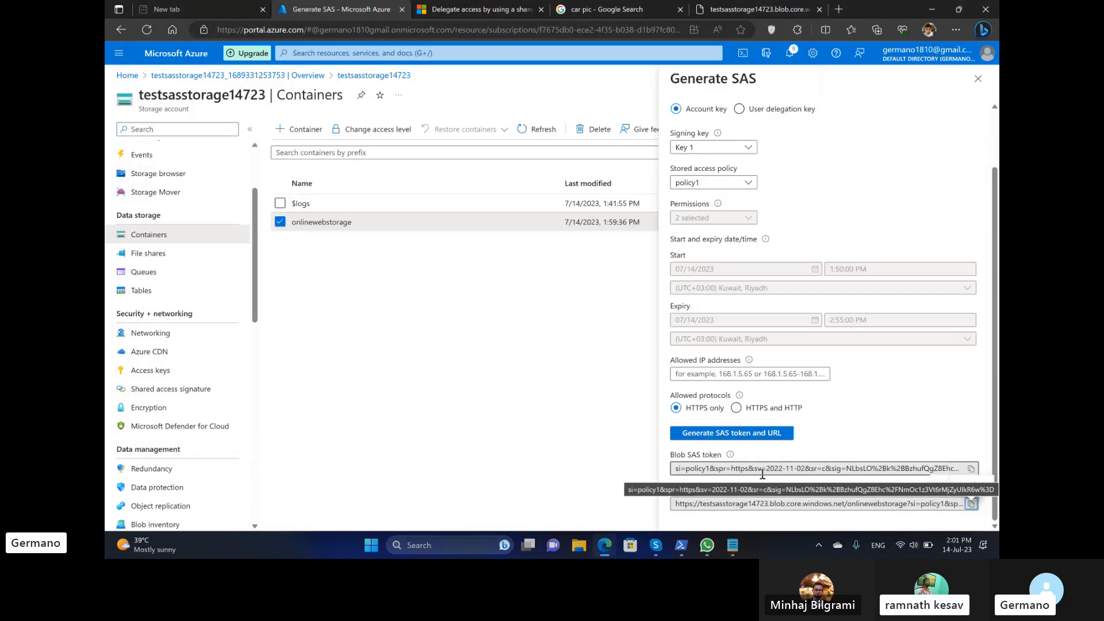
left_click(971, 504)
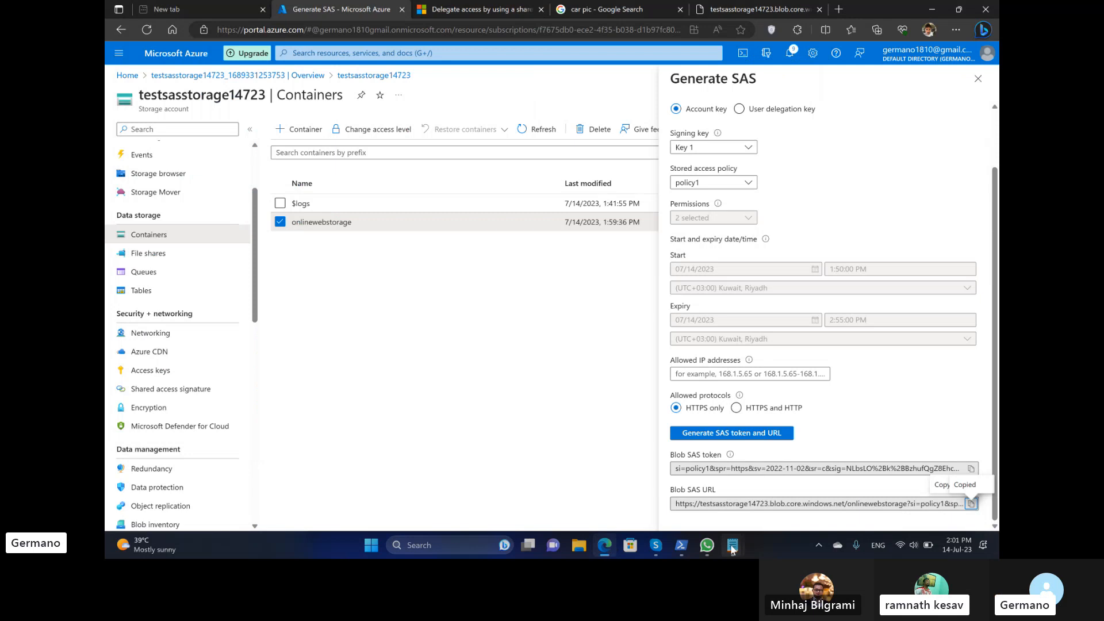
mouse_move(733, 549)
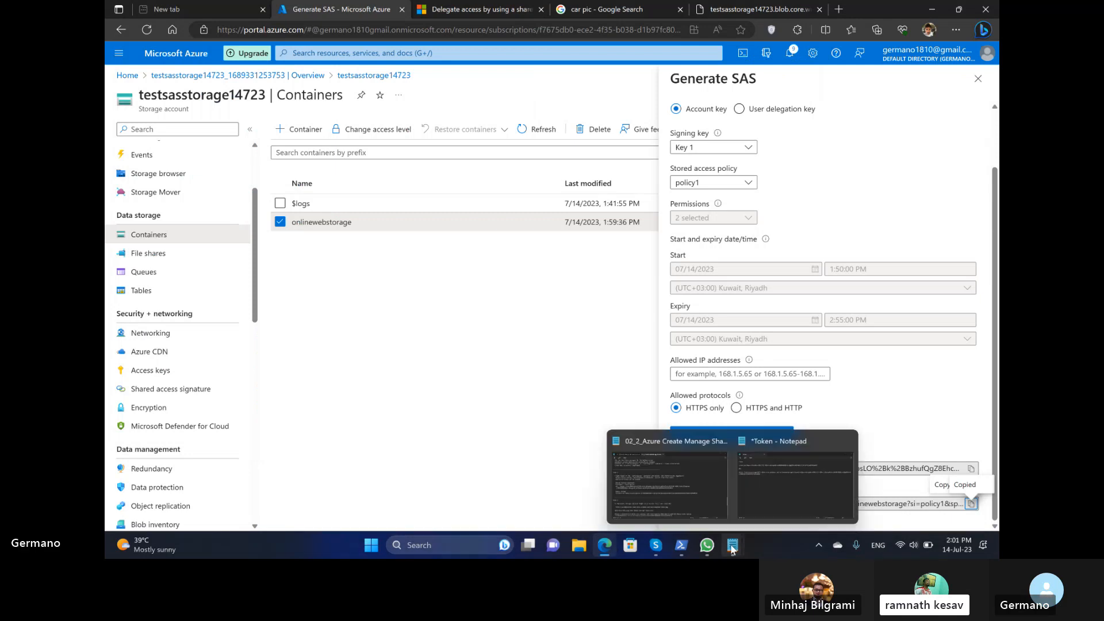
left_click(671, 482)
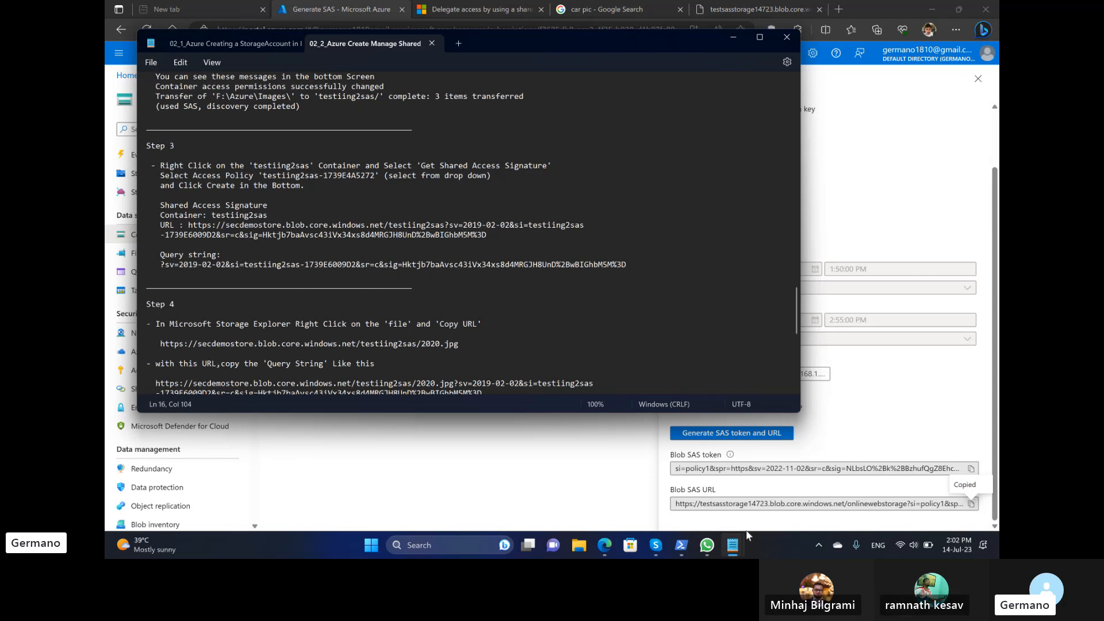
Prefix the SAS token in the Token note with '?' and return to Azure's Generate SAS panel
mouse_move(733, 546)
left_click(829, 460)
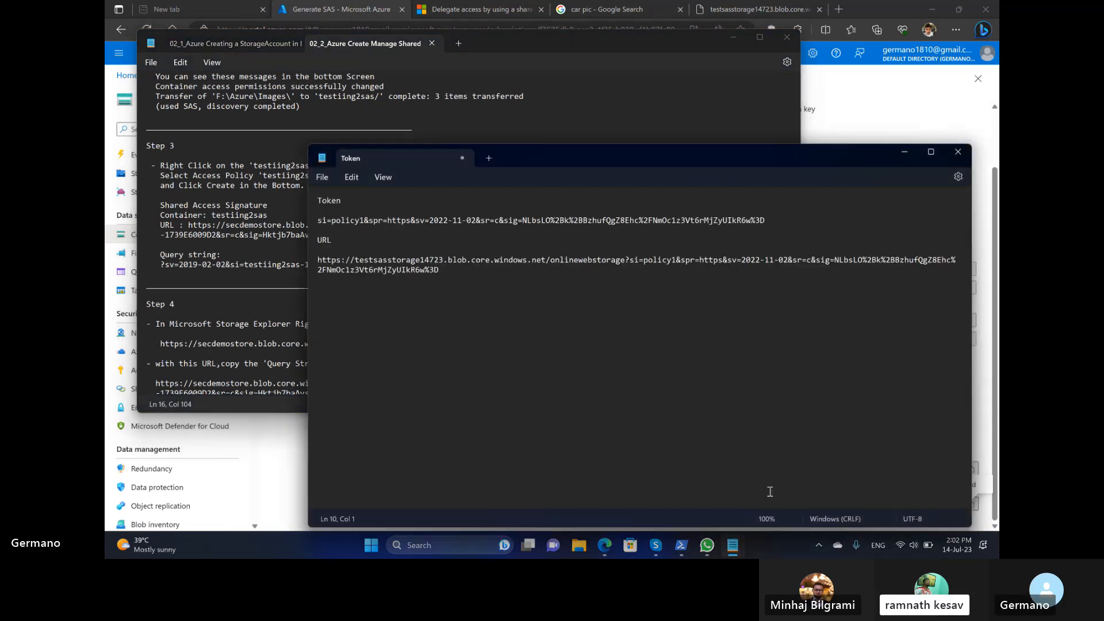
left_click(318, 222)
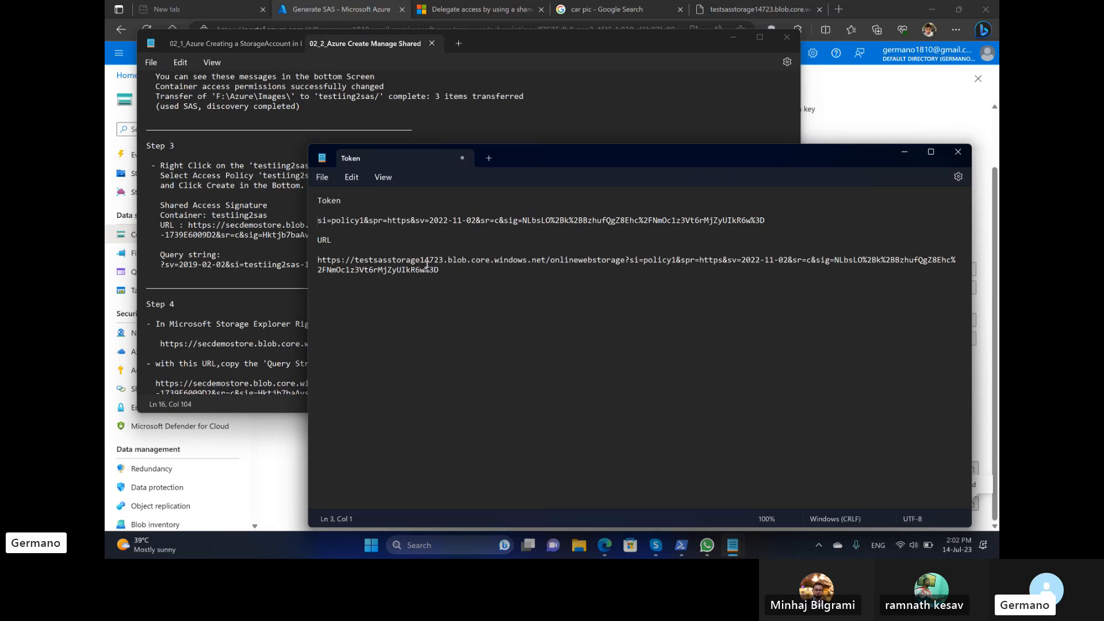
type("?")
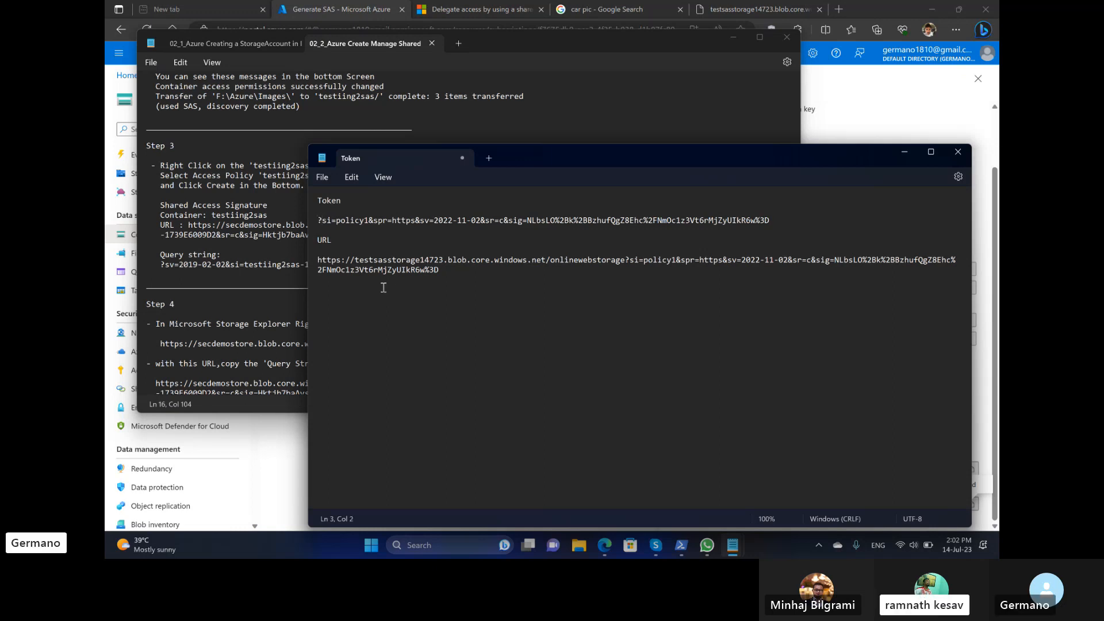
left_click(466, 285)
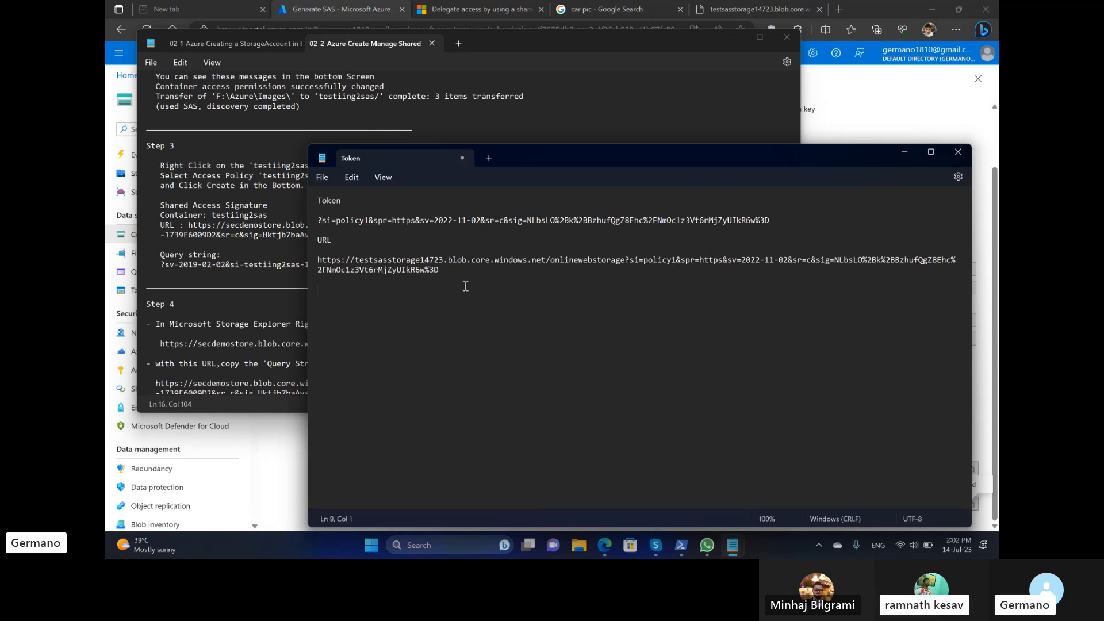
left_click(298, 448)
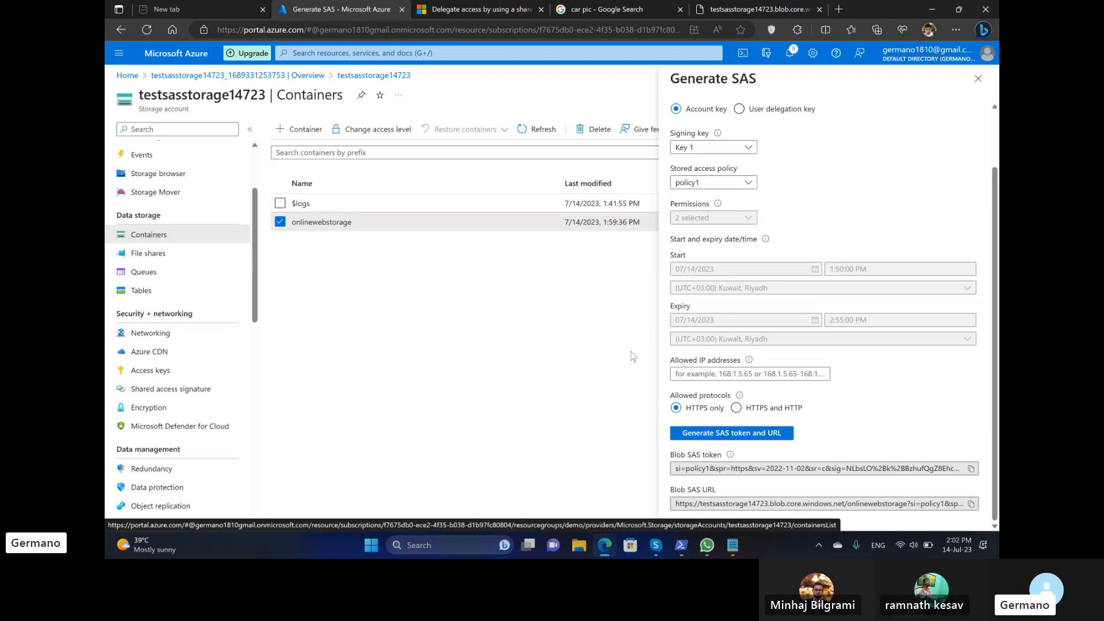
Close Generate SAS, go through Overview to Home, and open Storage accounts
left_click(978, 80)
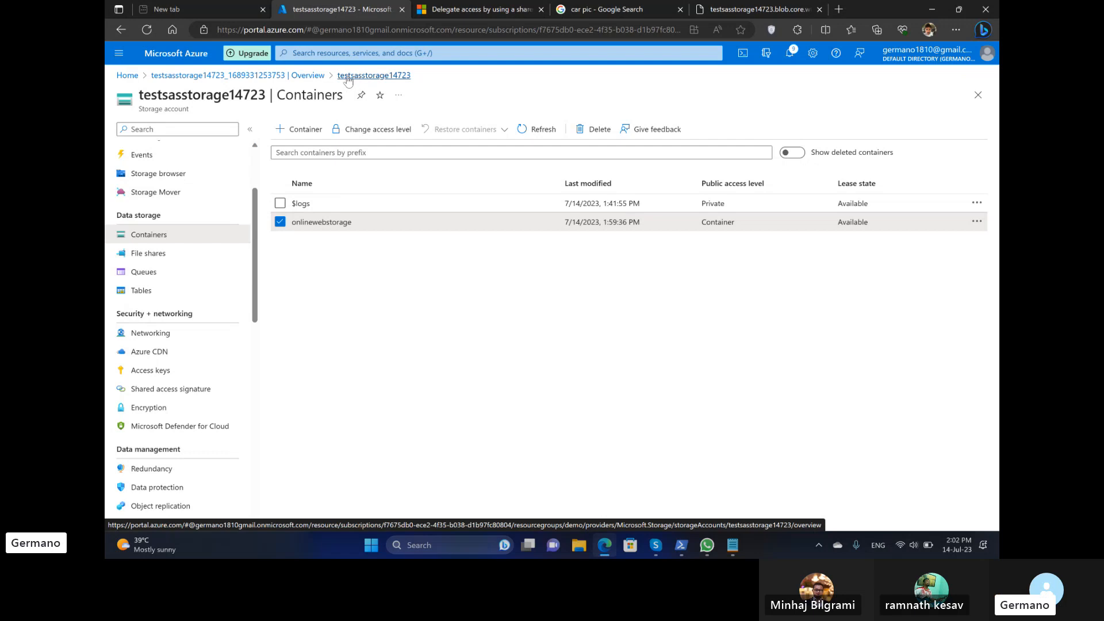
left_click(308, 76)
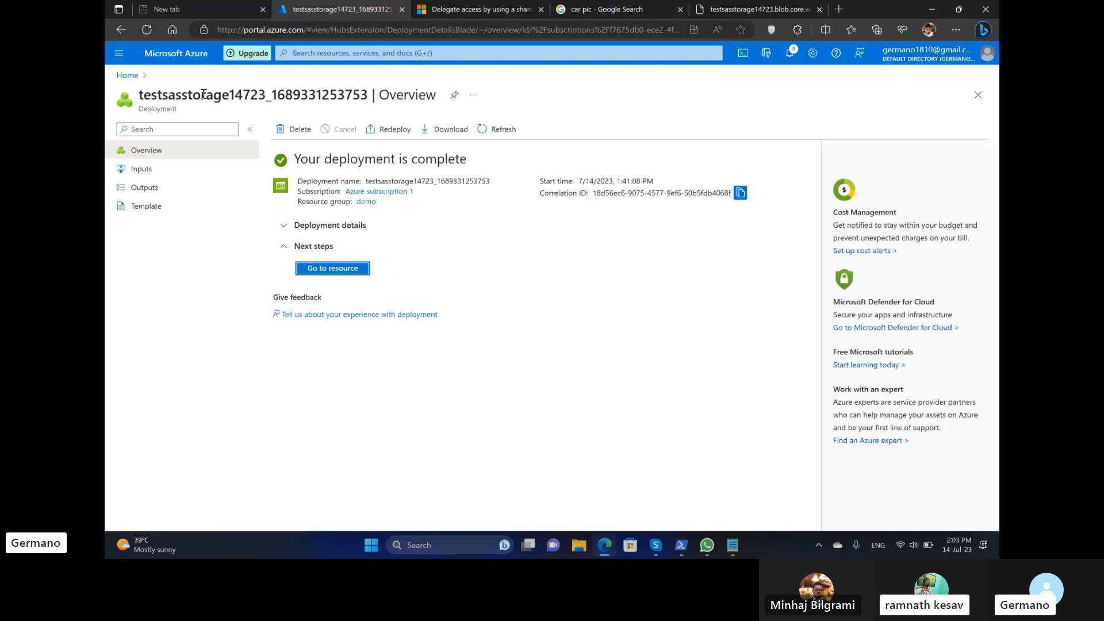
left_click(128, 76)
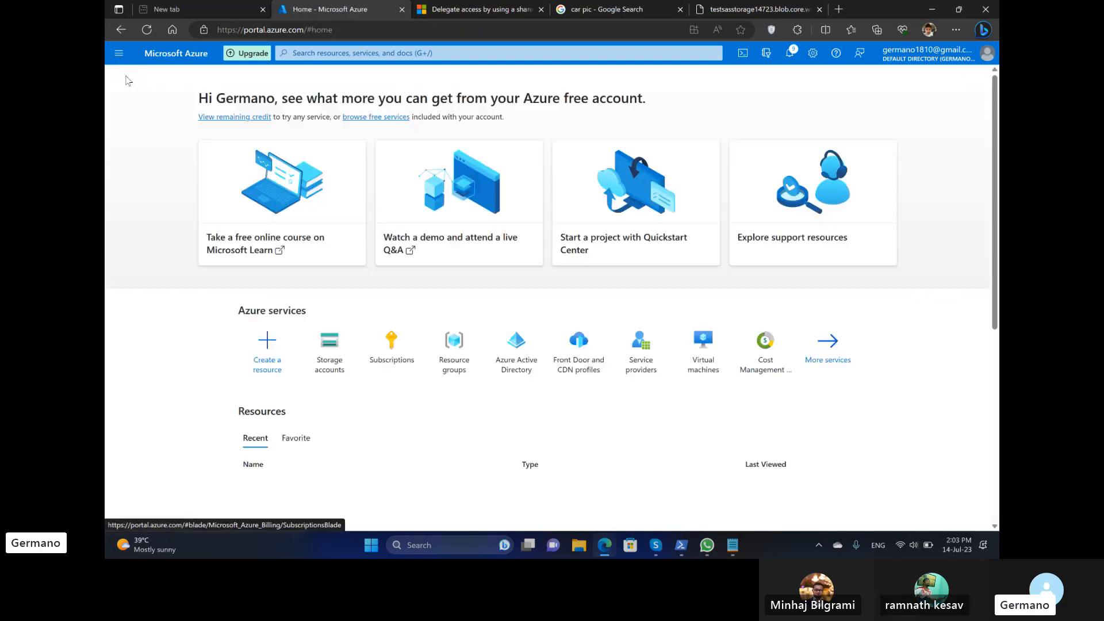
left_click(333, 357)
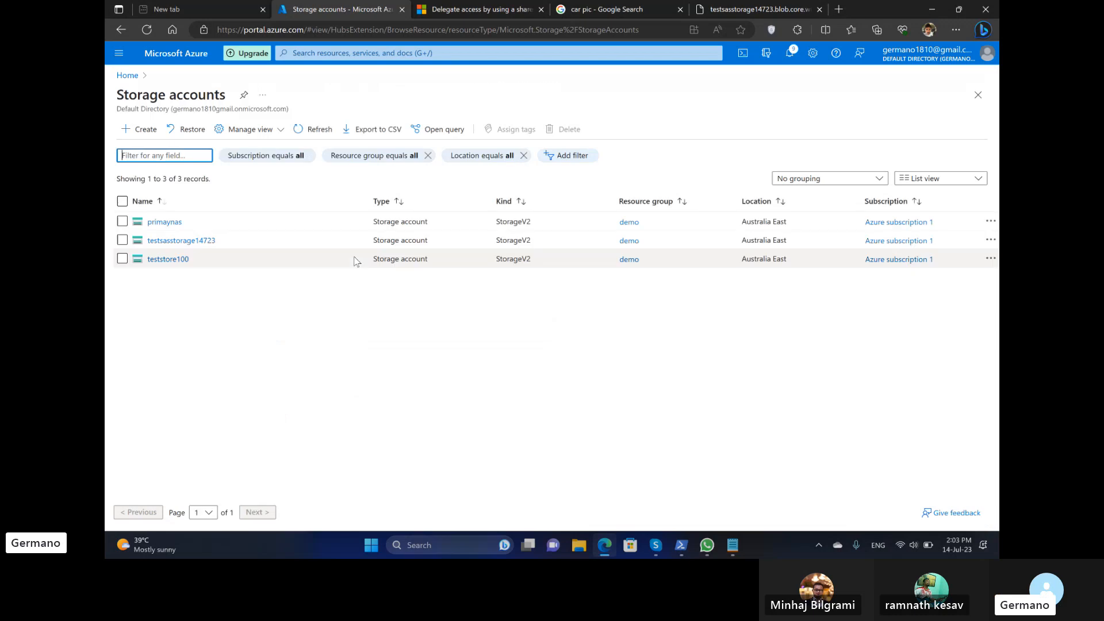
Open testsasstorage14723 > Containers > onlinewebstorage > car123.jpg and copy the blob URL
left_click(177, 242)
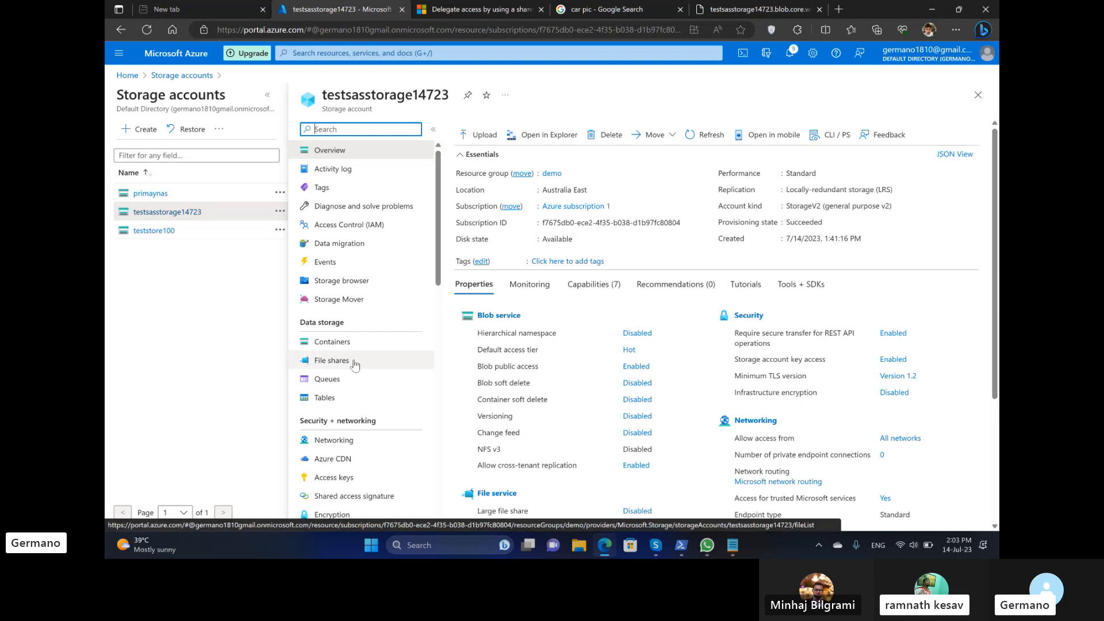
left_click(339, 345)
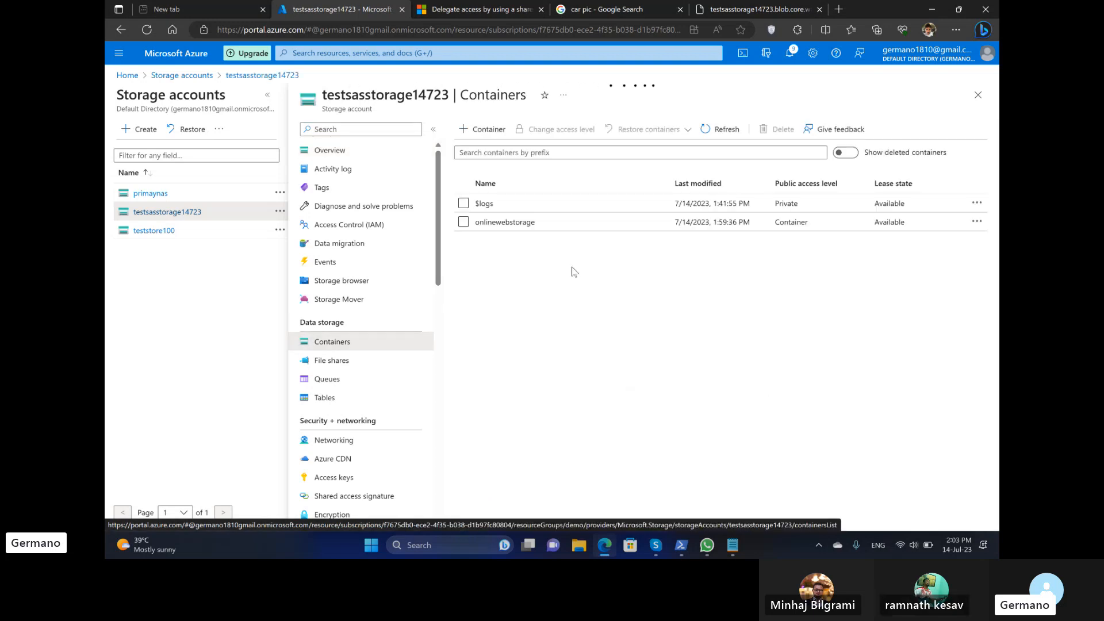
left_click(506, 222)
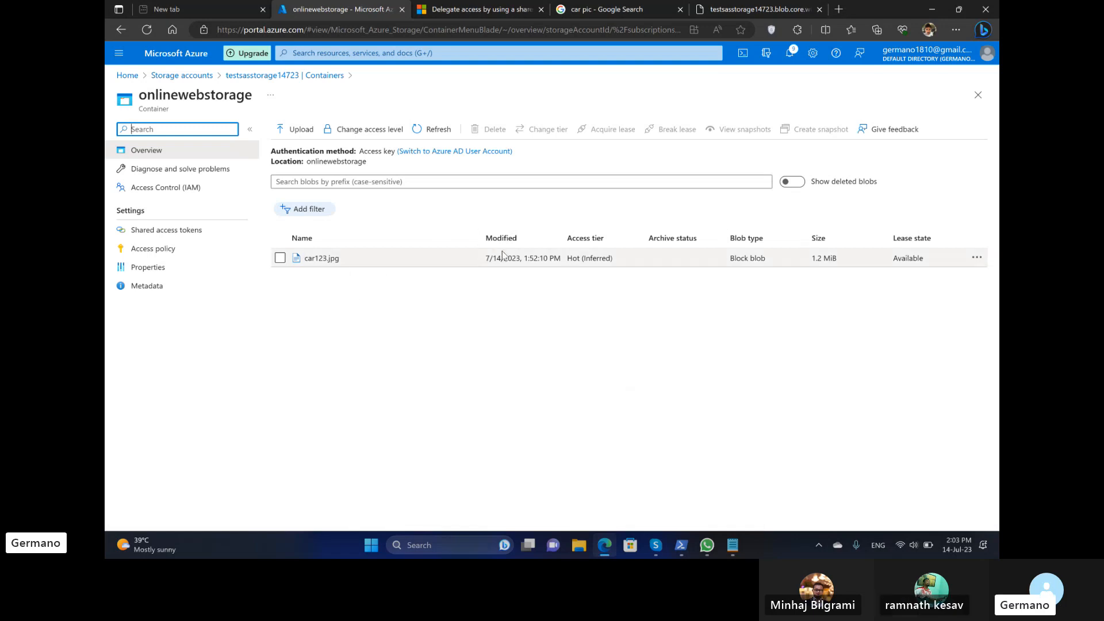
left_click(326, 259)
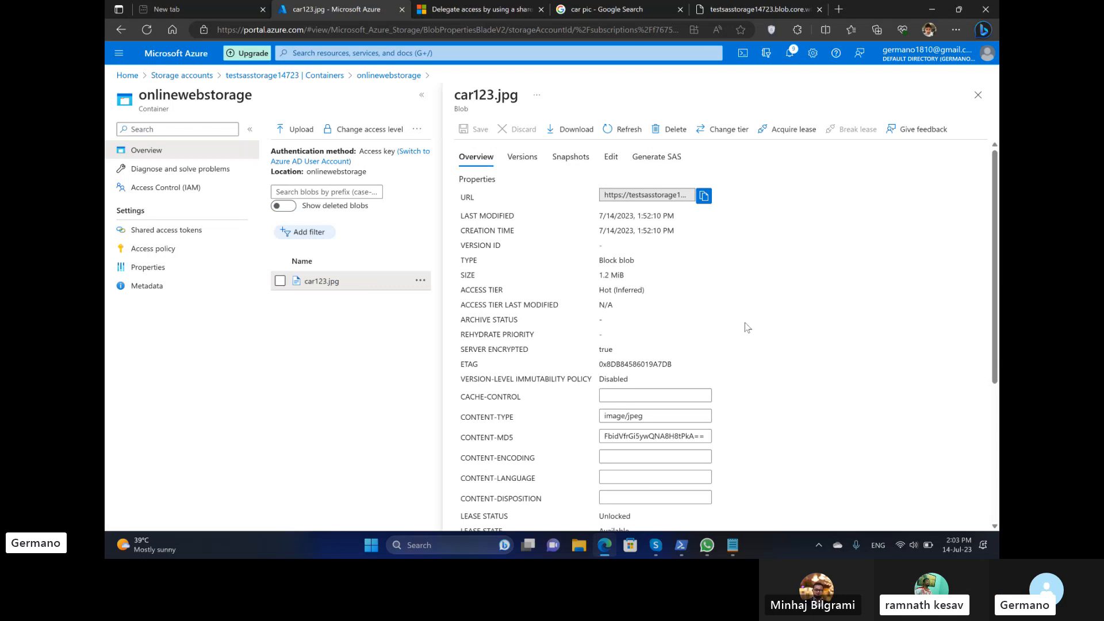
left_click(704, 195)
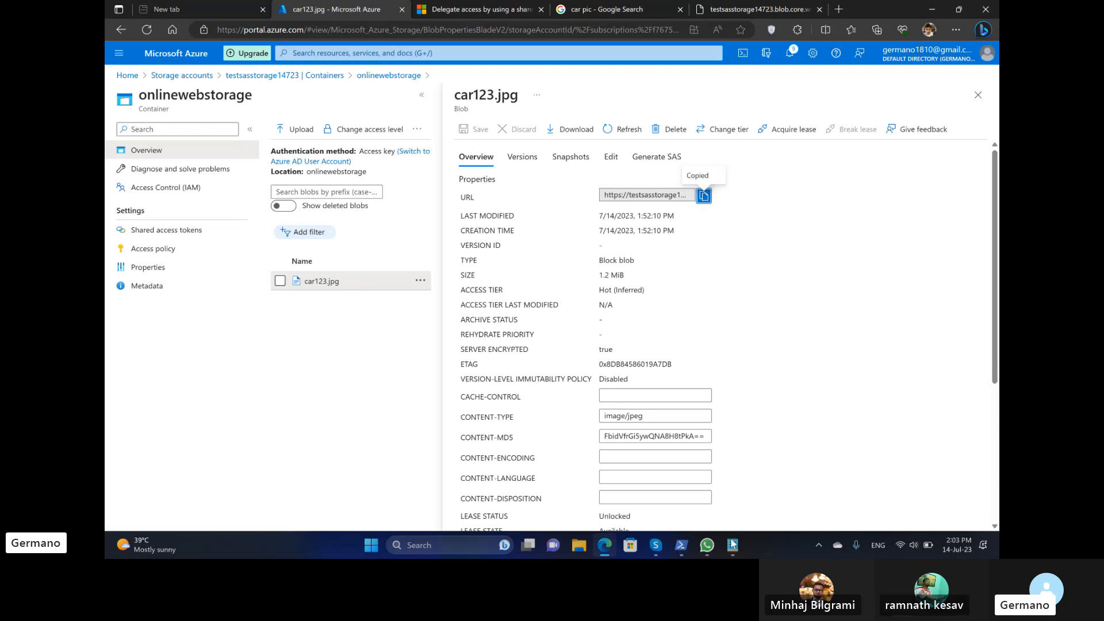
Add a Pic line with the car123.jpg URL, append the SAS token, and select the full link
mouse_move(732, 545)
left_click(796, 459)
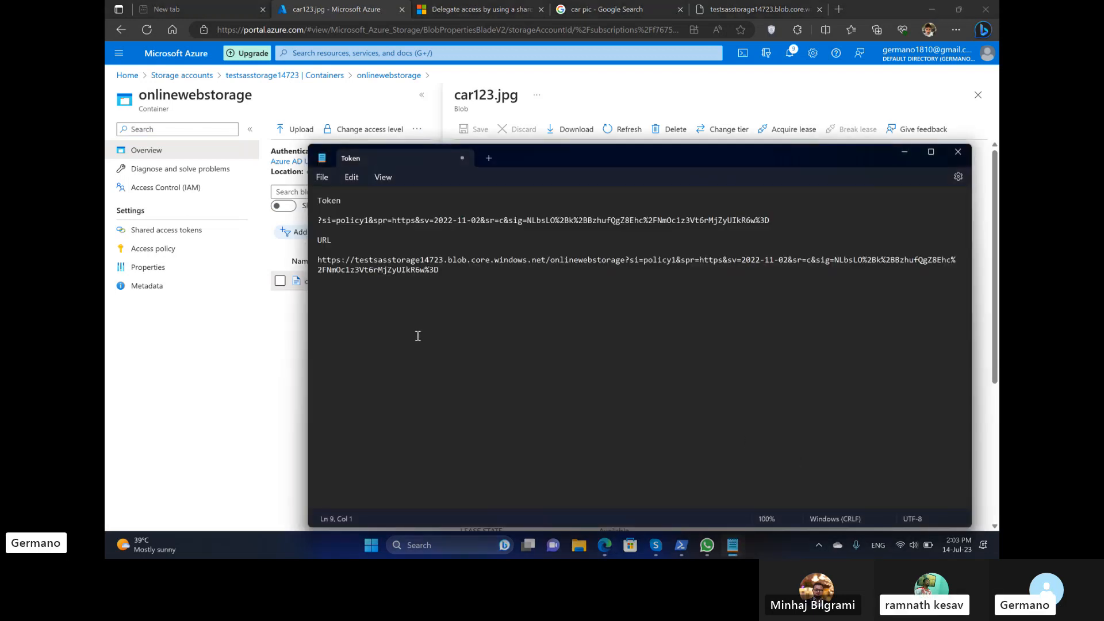
type("Pic")
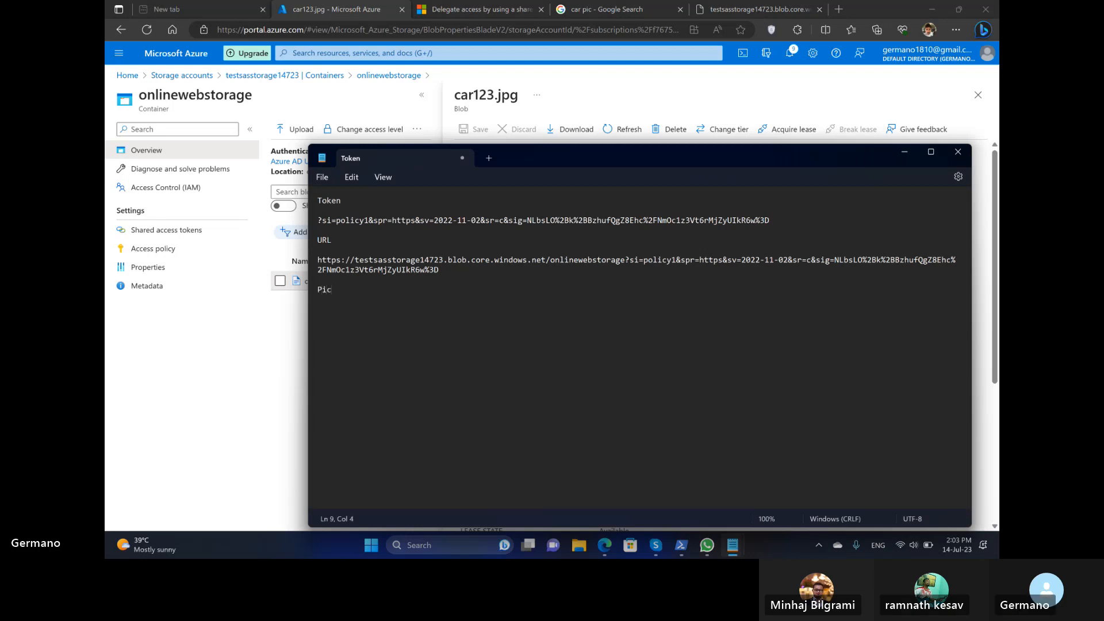
key("Return")
key("Return")
key("ctrl+v")
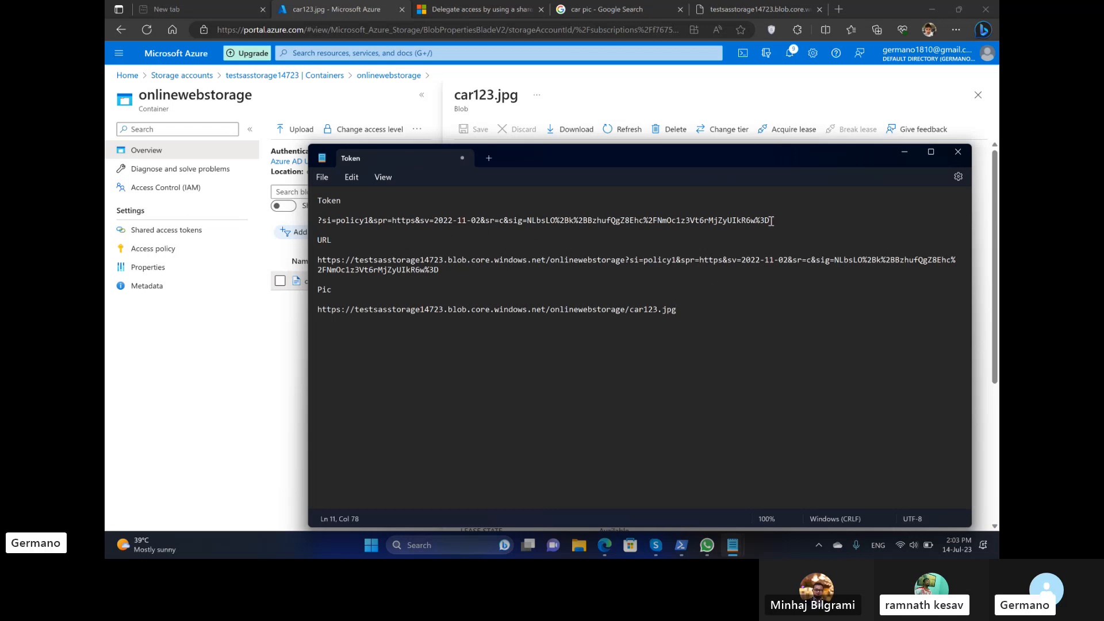
left_click_drag(772, 221, 318, 226)
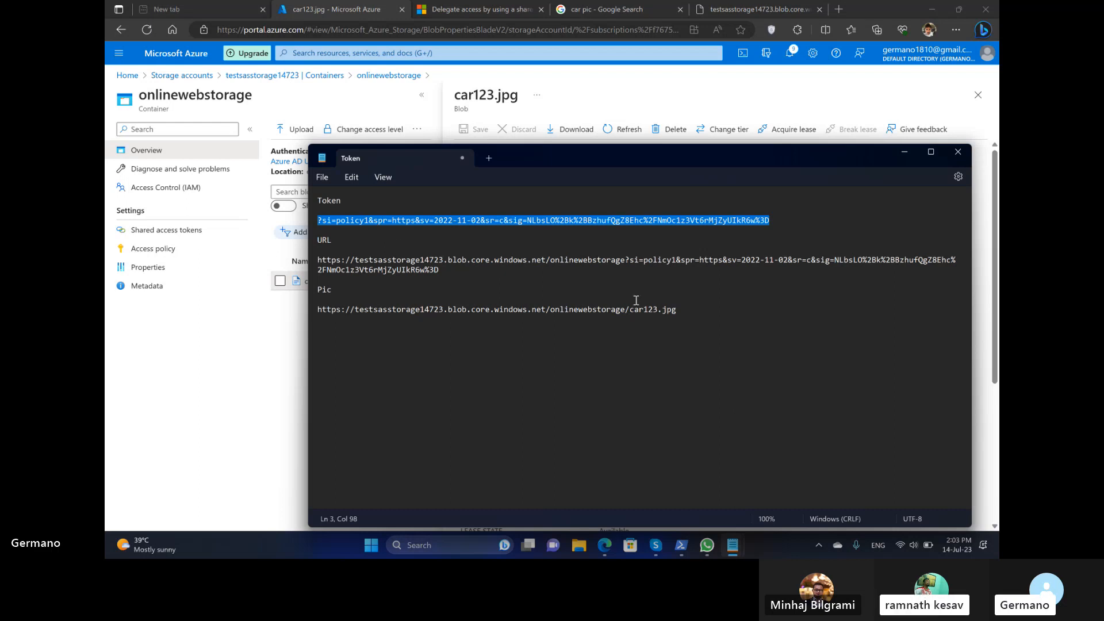
left_click(679, 309)
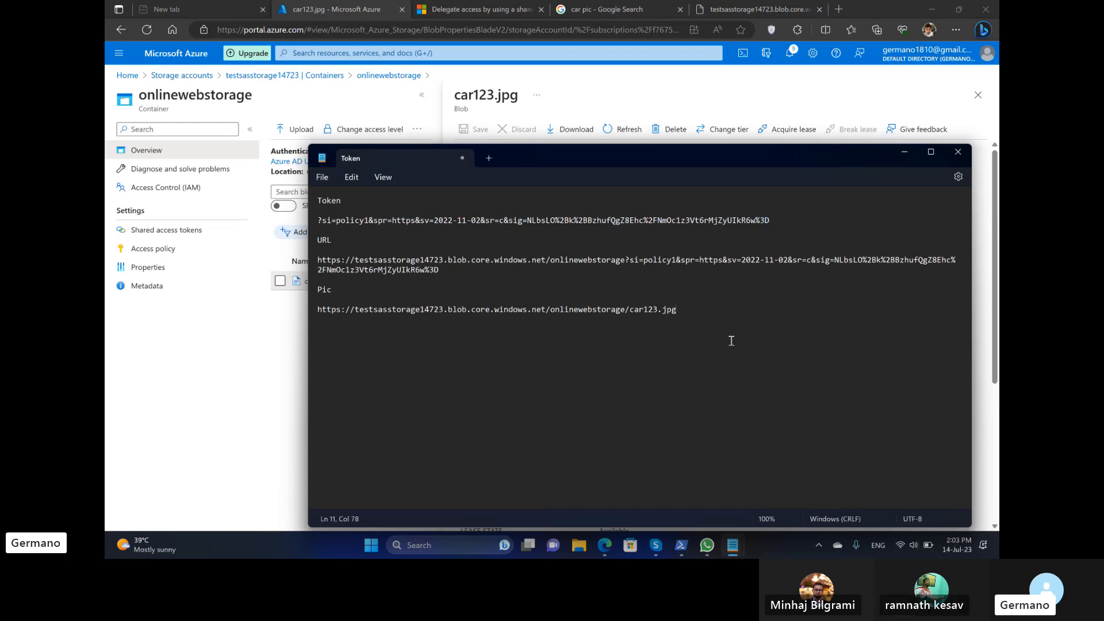
key("ctrl+v")
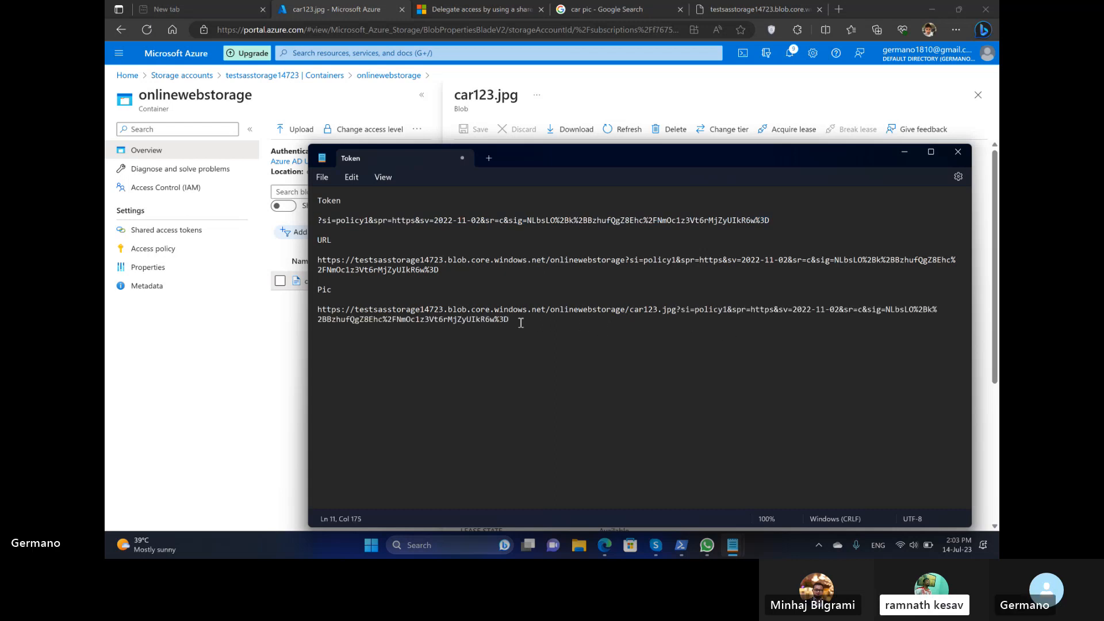
left_click_drag(517, 323, 313, 316)
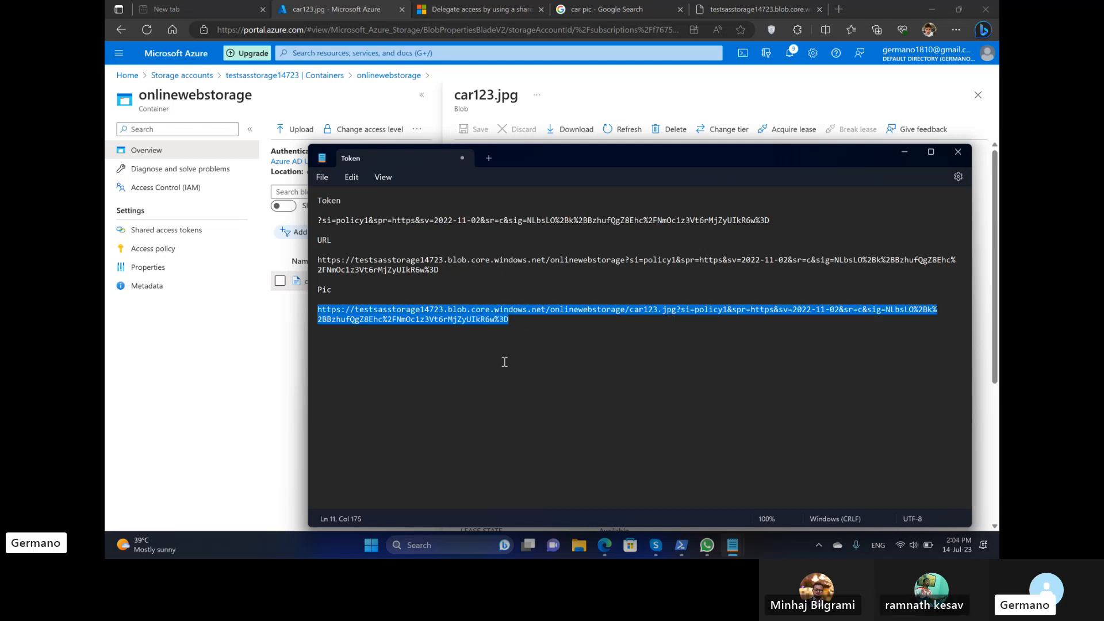
Load the car123.jpg SAS link in Edge to show the red car, then return to Azure
left_click(716, 11)
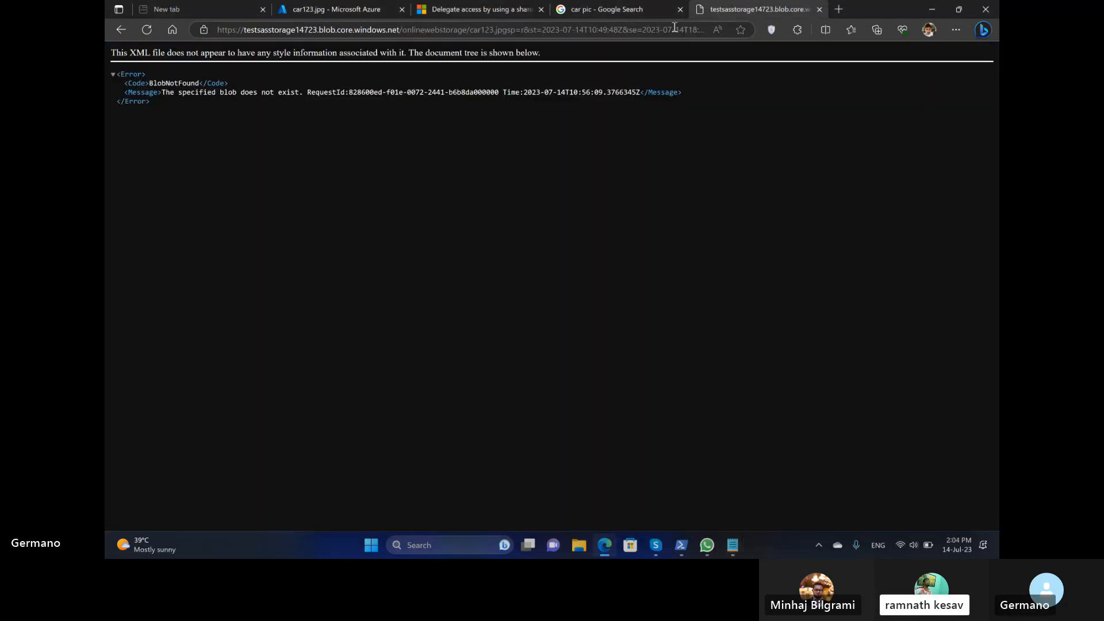
left_click(668, 32)
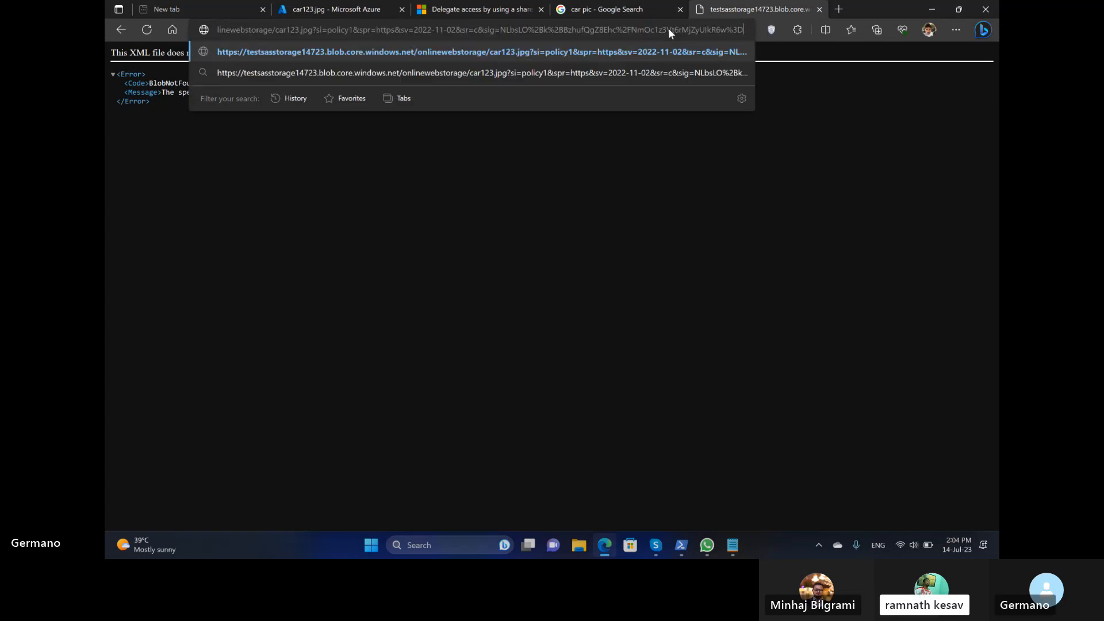
key("ctrl+v")
key("Return")
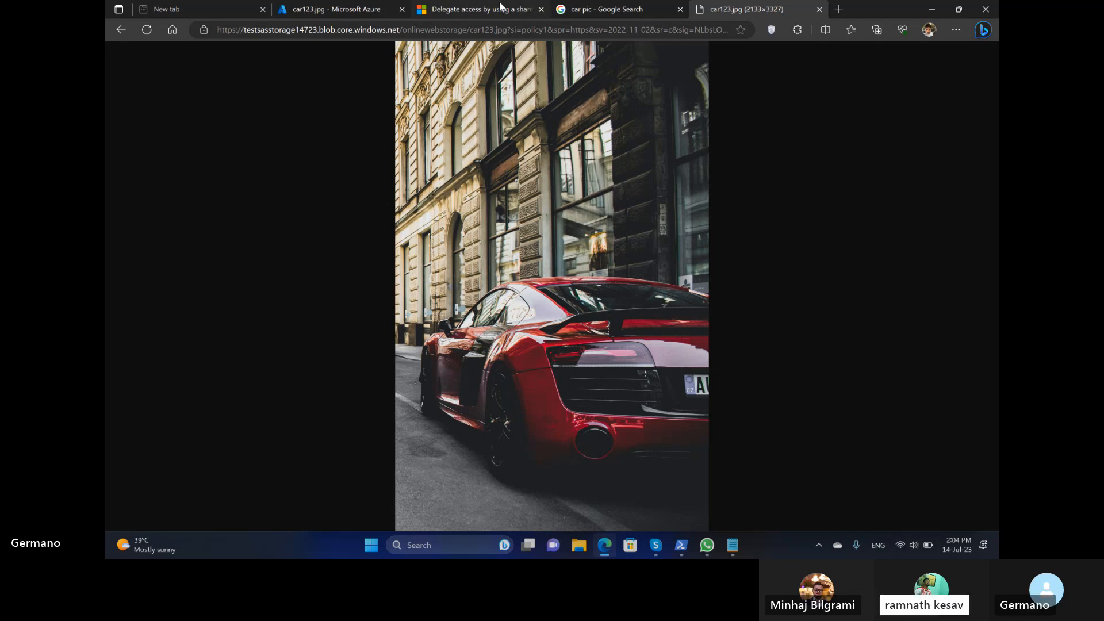
left_click(342, 9)
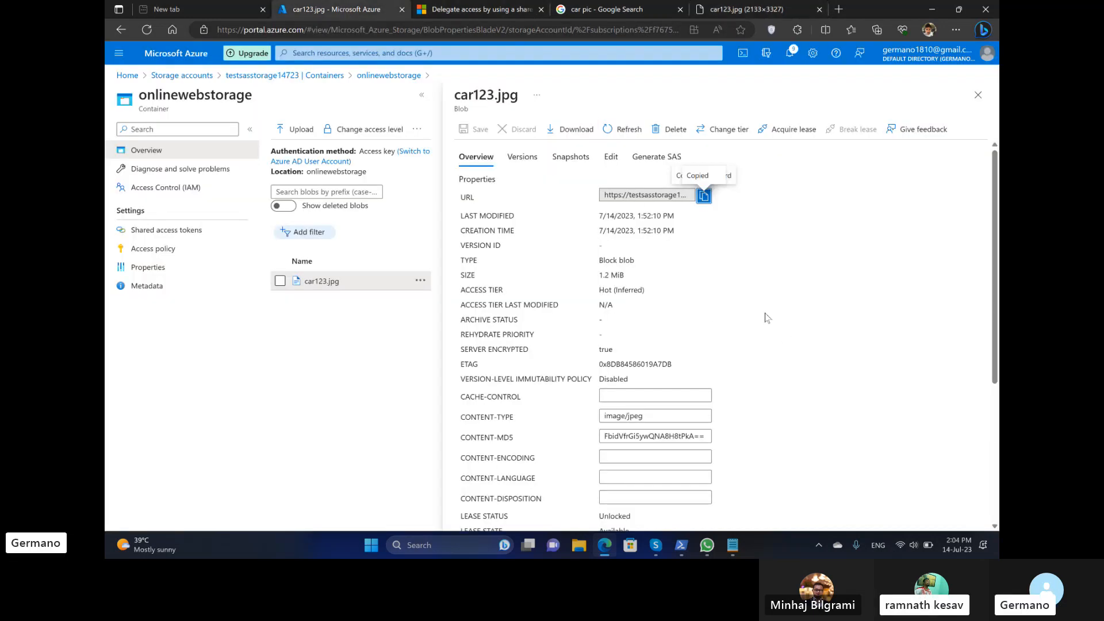
Create container testcon1 in testsasstorage14723 with public access level set to Container
left_click(978, 95)
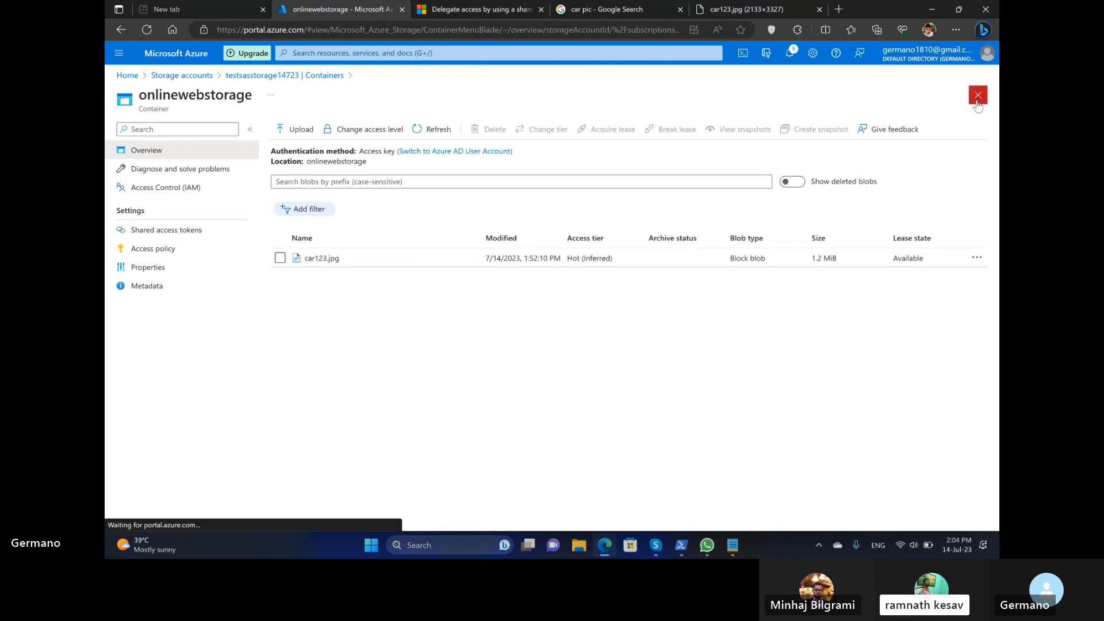
left_click(266, 77)
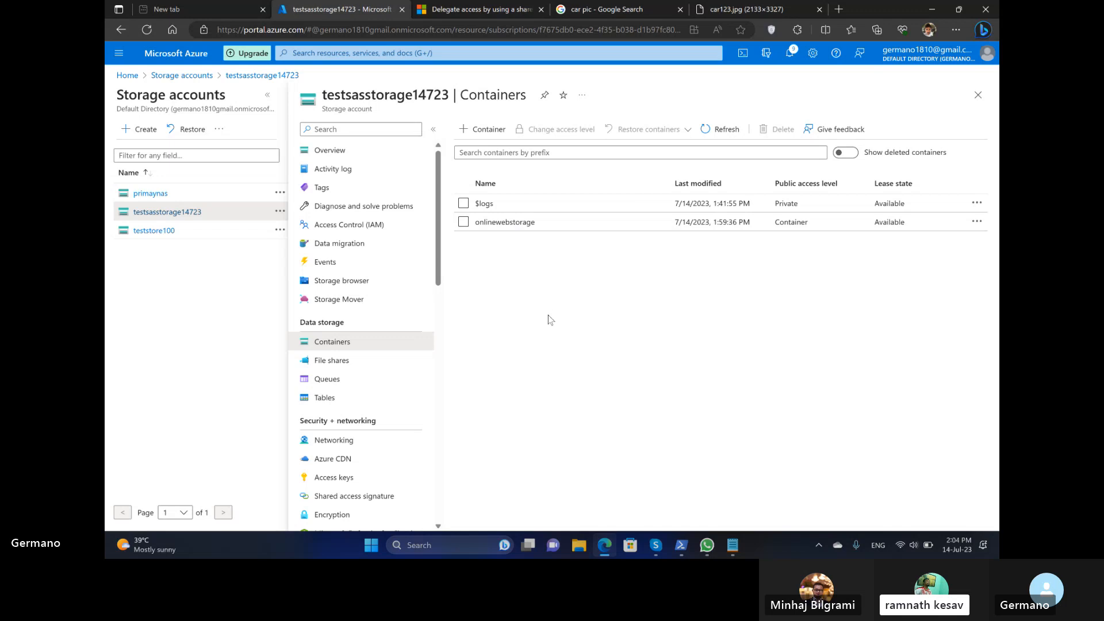
left_click(481, 130)
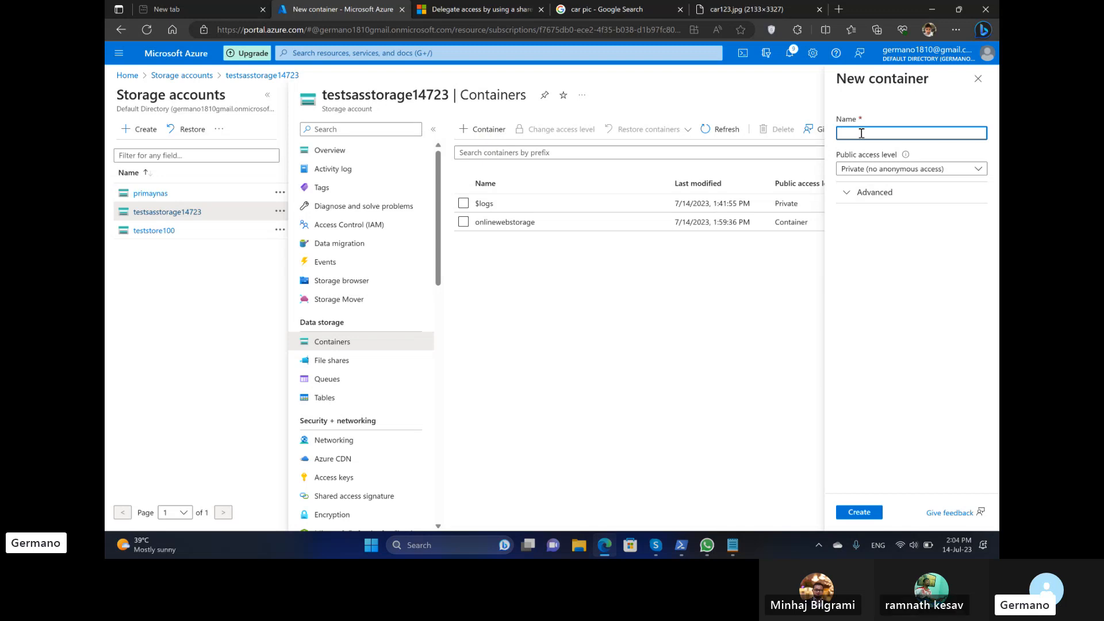
type("test")
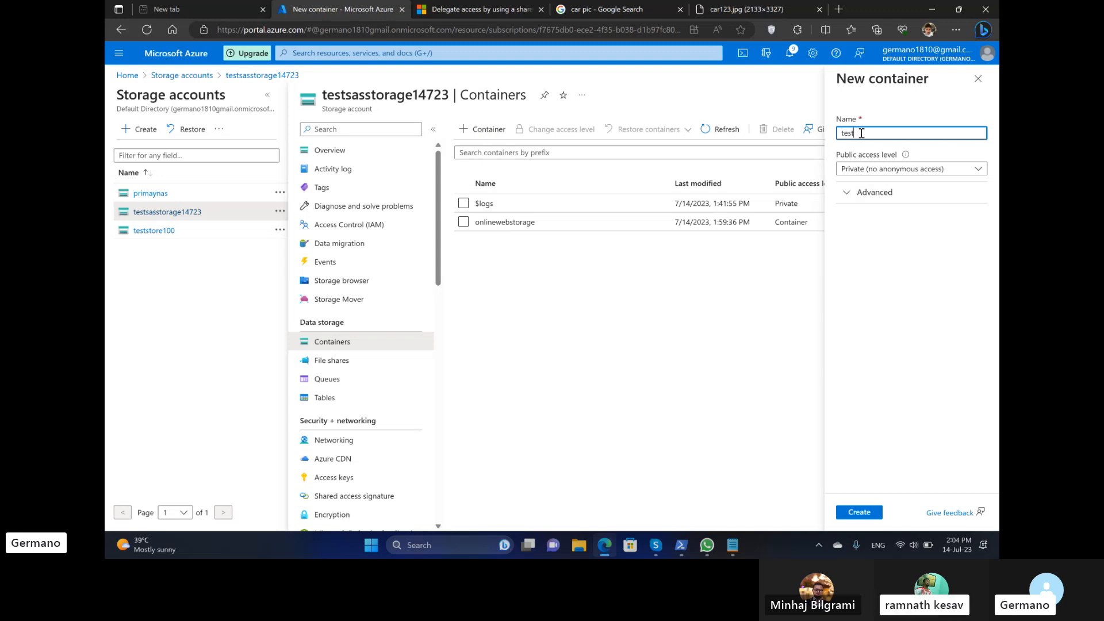
type("con1")
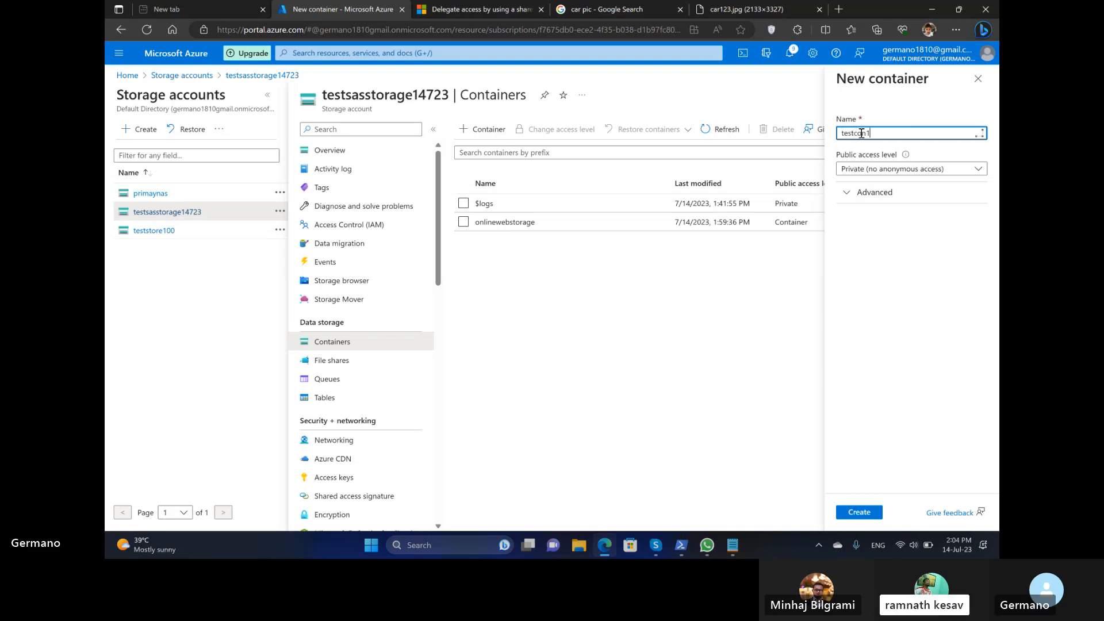
left_click(918, 168)
left_click(864, 224)
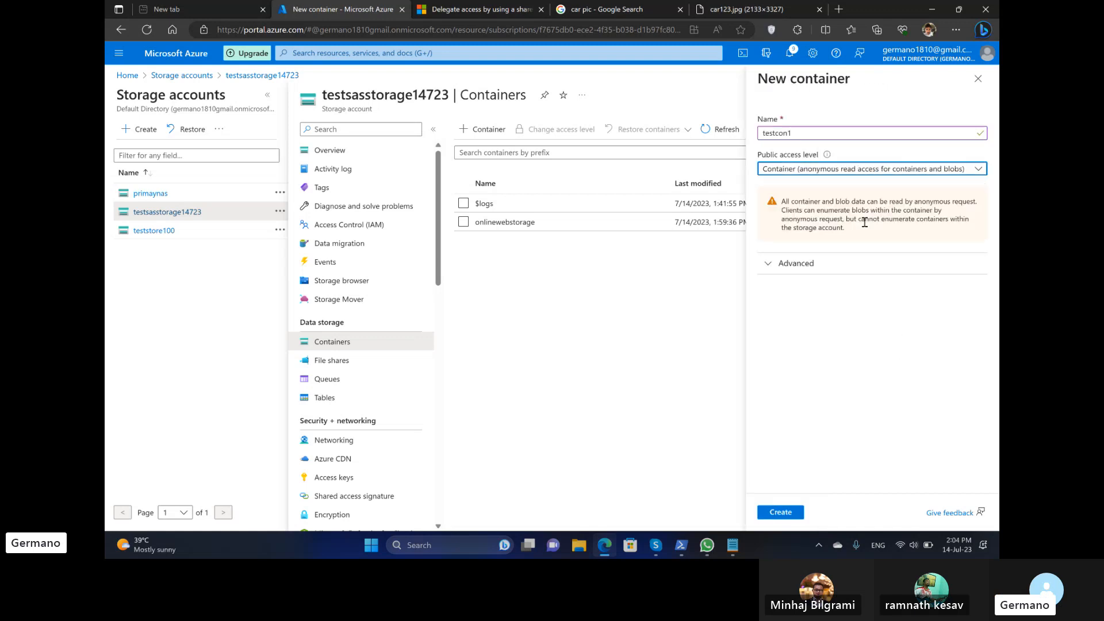
left_click(796, 264)
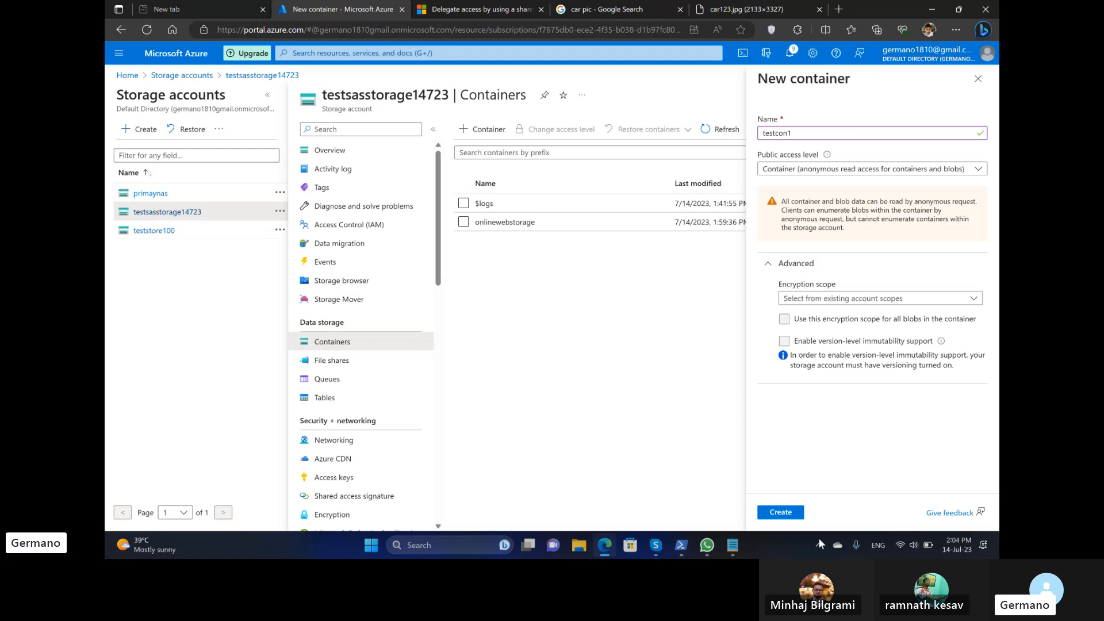
left_click(776, 512)
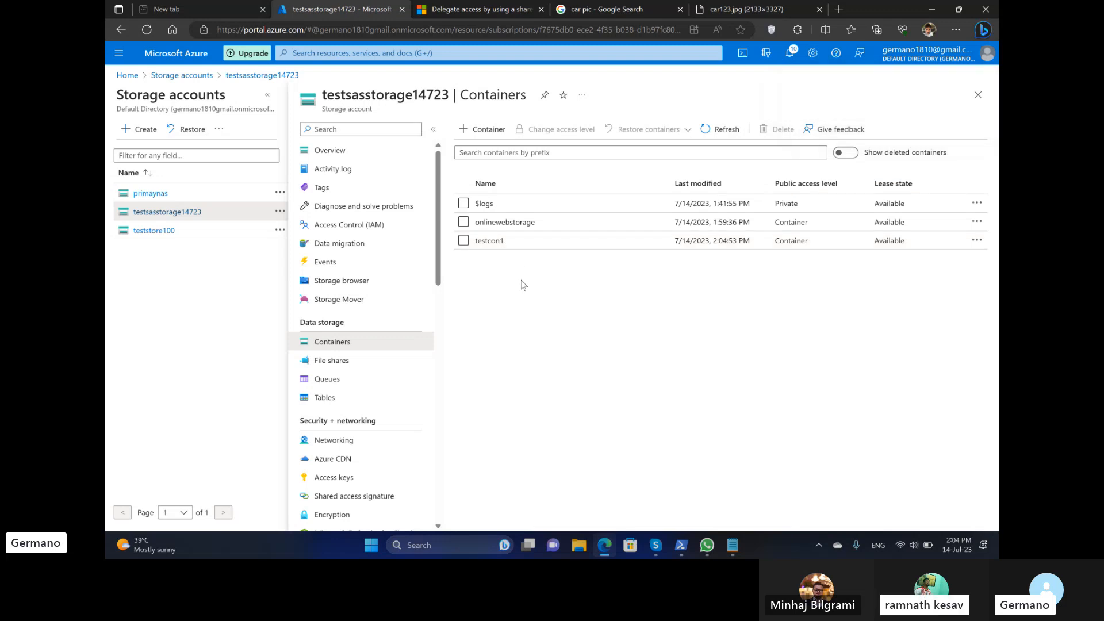
Open testcon1's access policies and start a new policy with identifier policy2
left_click(497, 245)
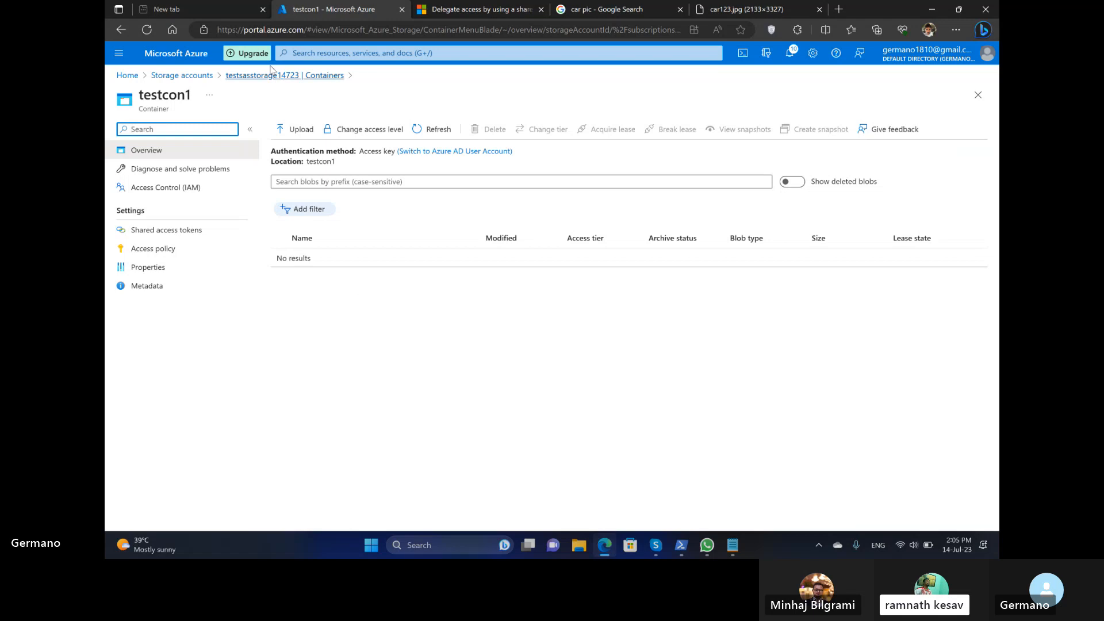
left_click(324, 80)
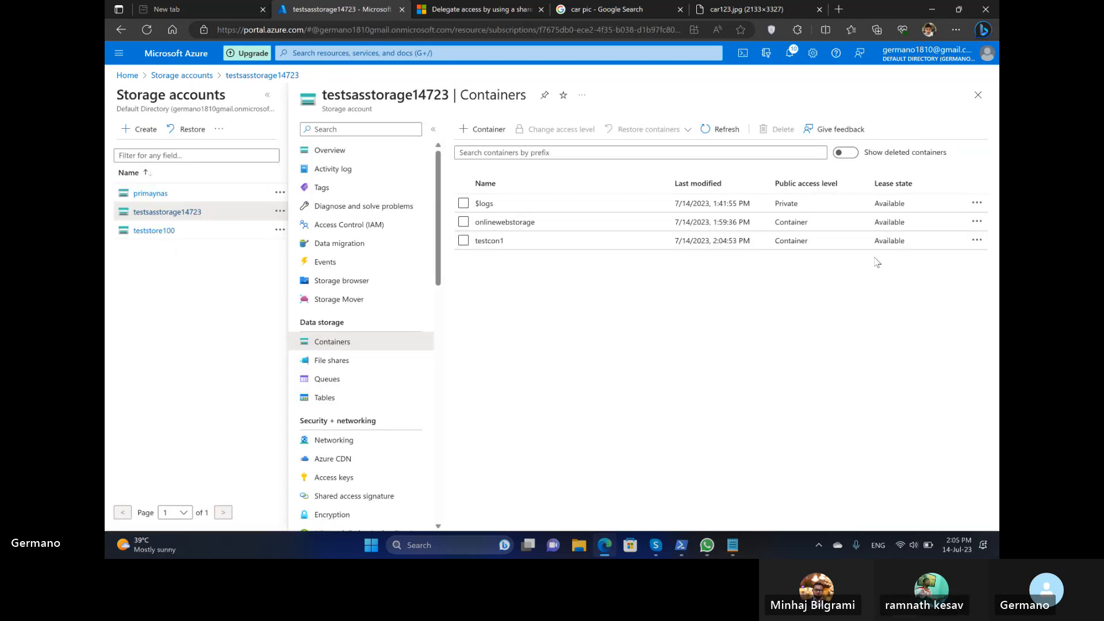
left_click(976, 241)
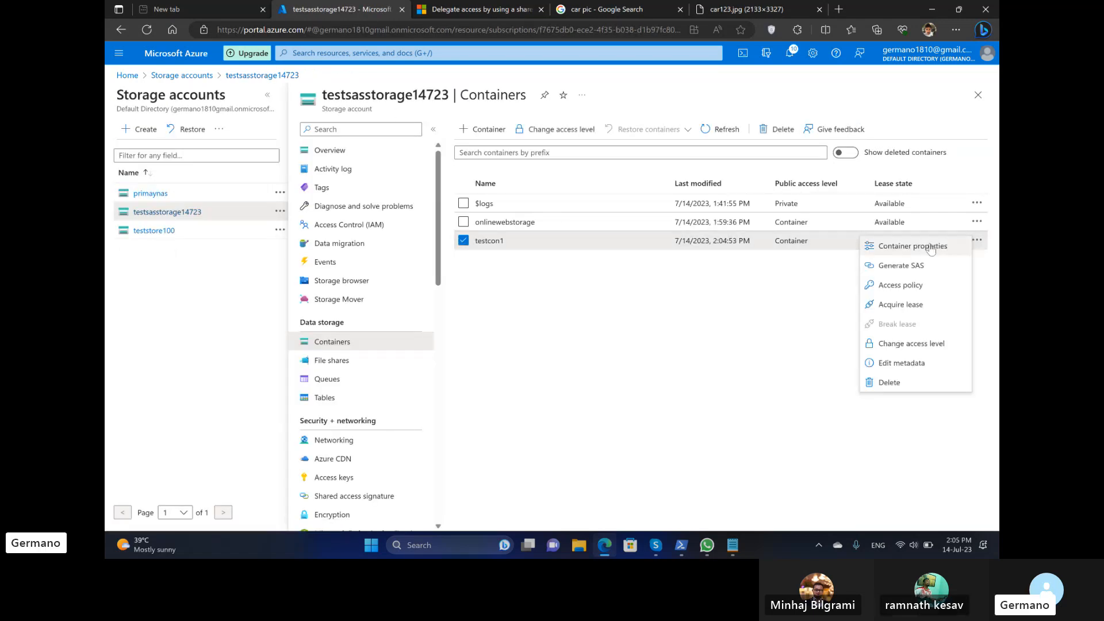
left_click(909, 292)
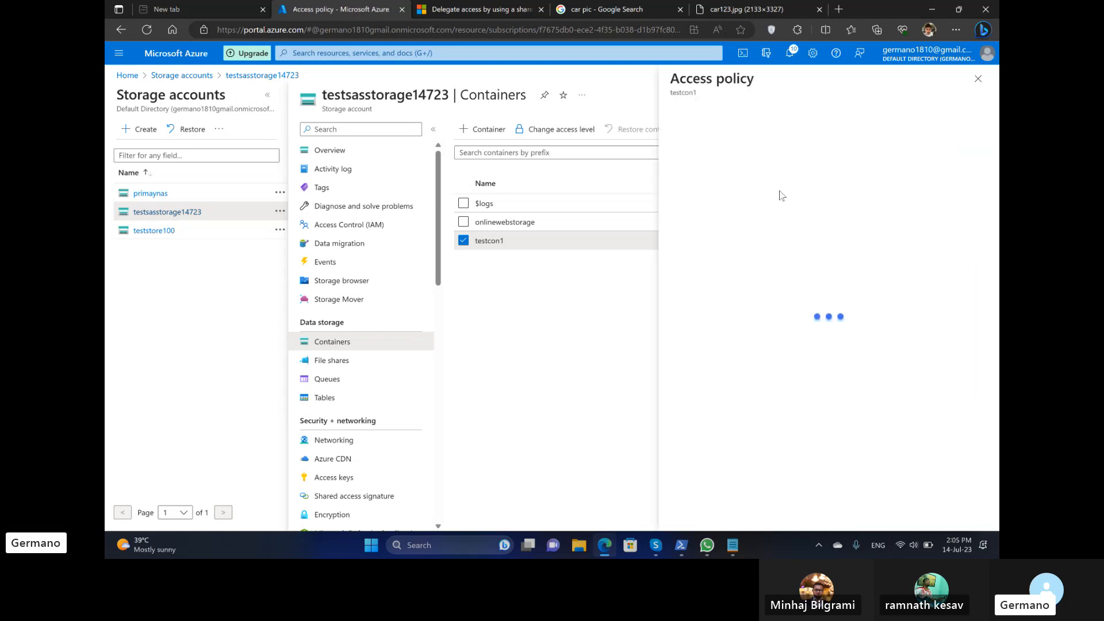
left_click(716, 155)
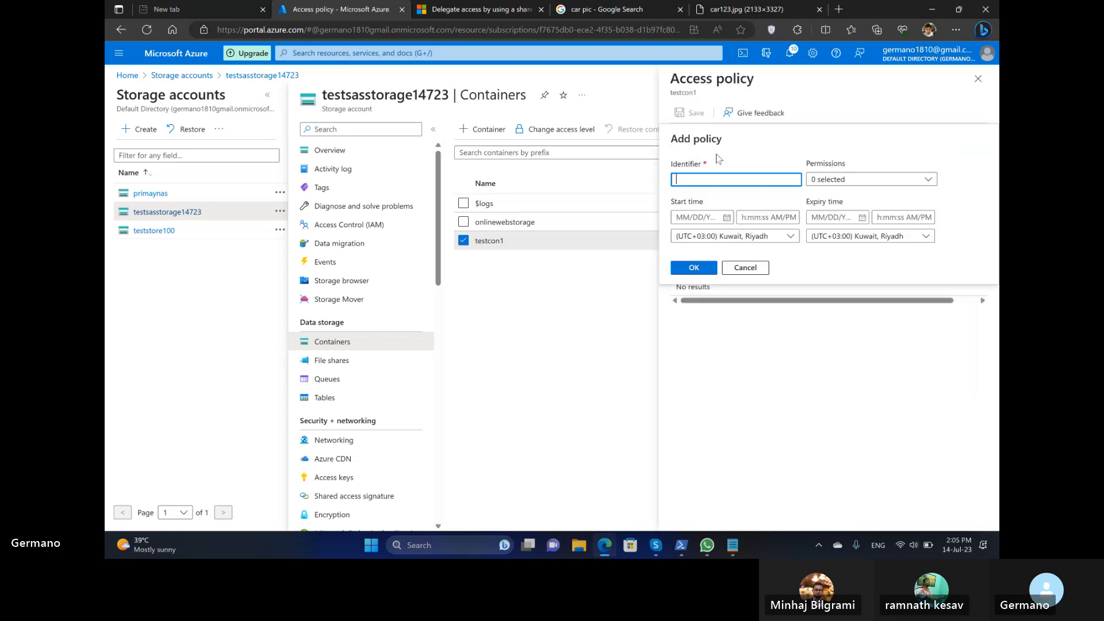
type("policy1")
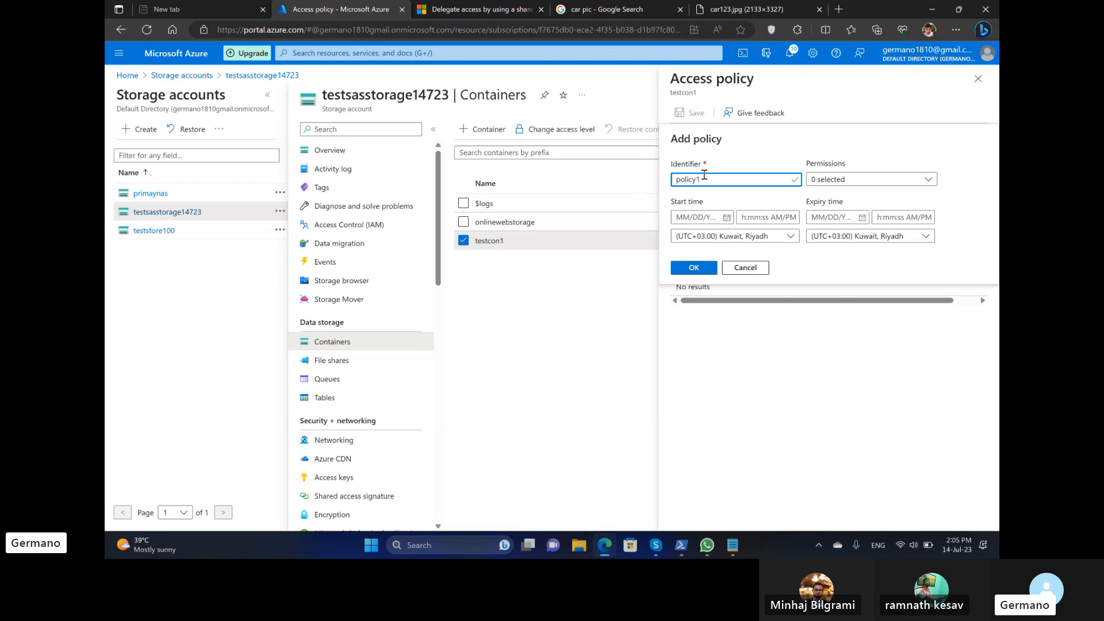
Give policy2 only the Read and List permissions
left_click(884, 182)
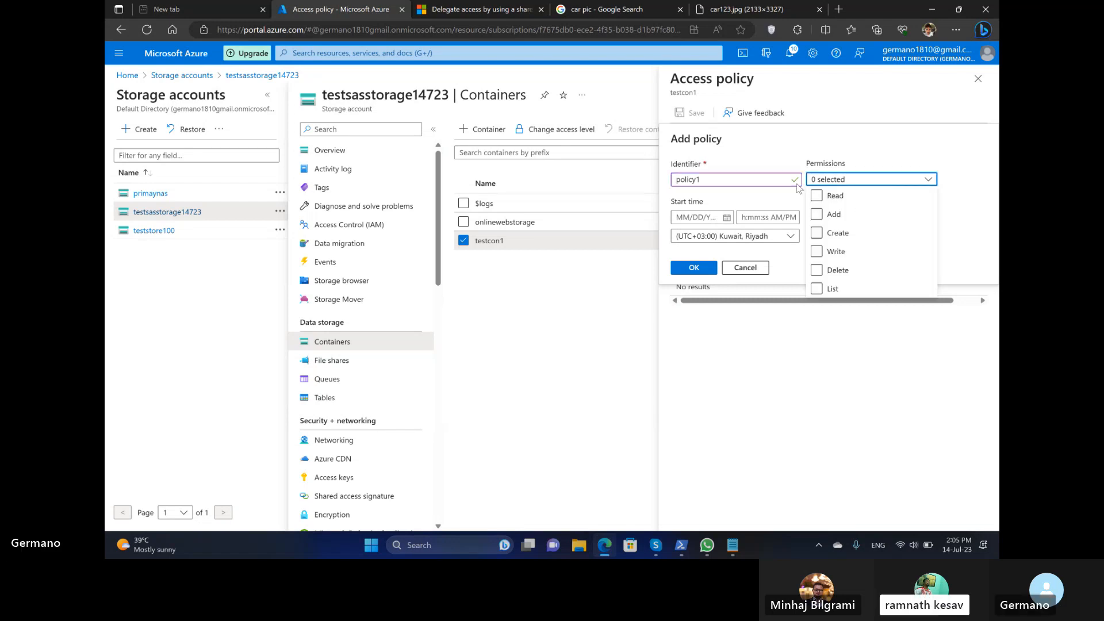
left_click(749, 179)
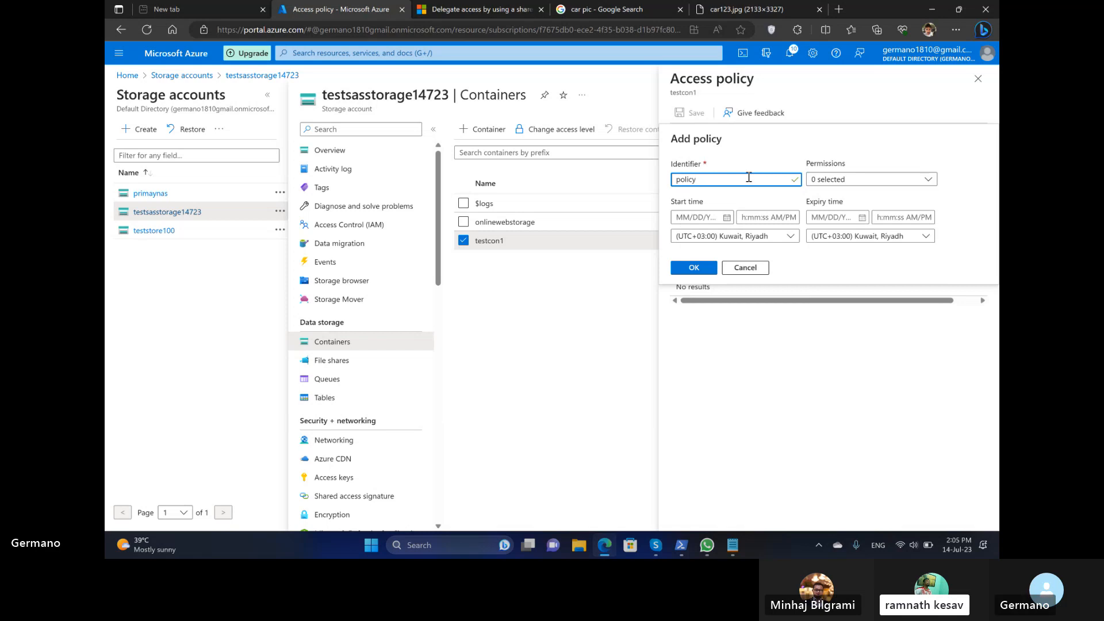
left_click(838, 182)
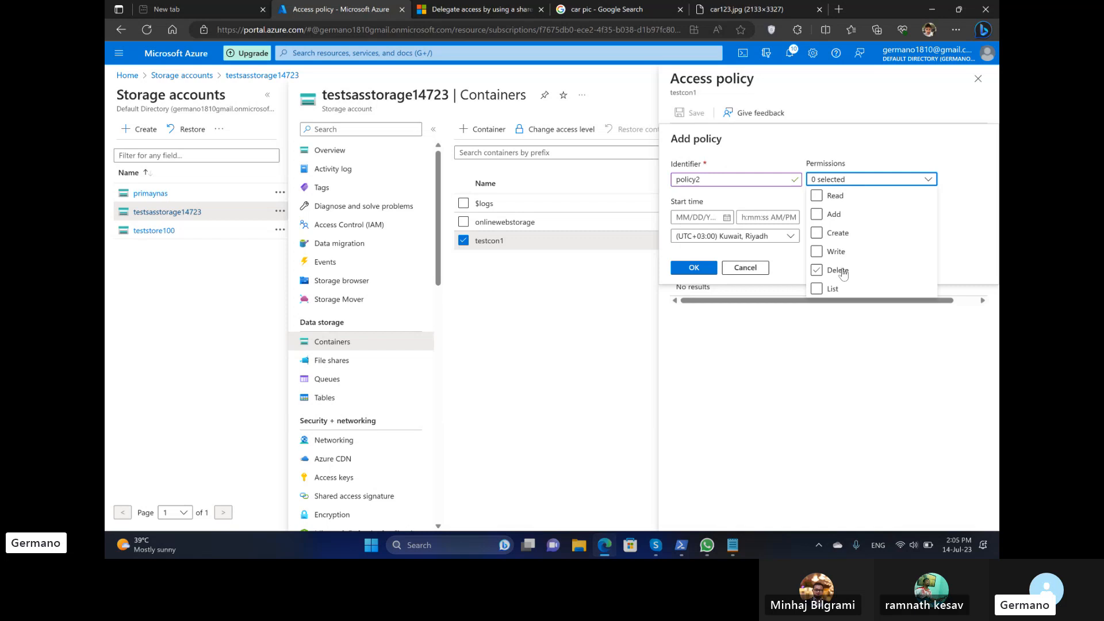
left_click(853, 254)
left_click(851, 252)
left_click(838, 276)
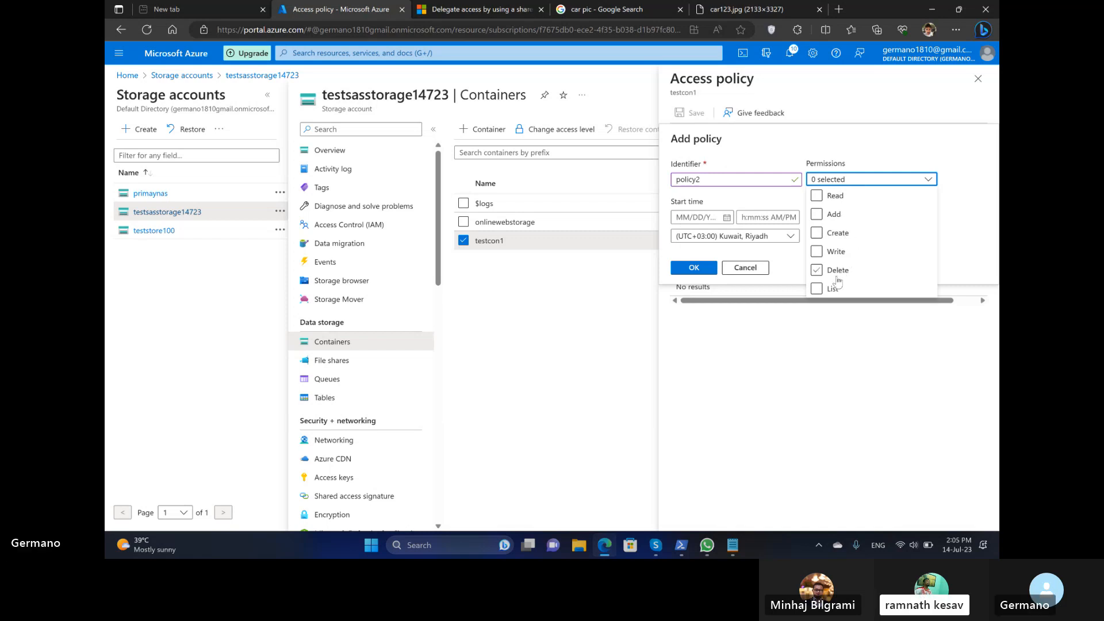
left_click(838, 276)
left_click(828, 250)
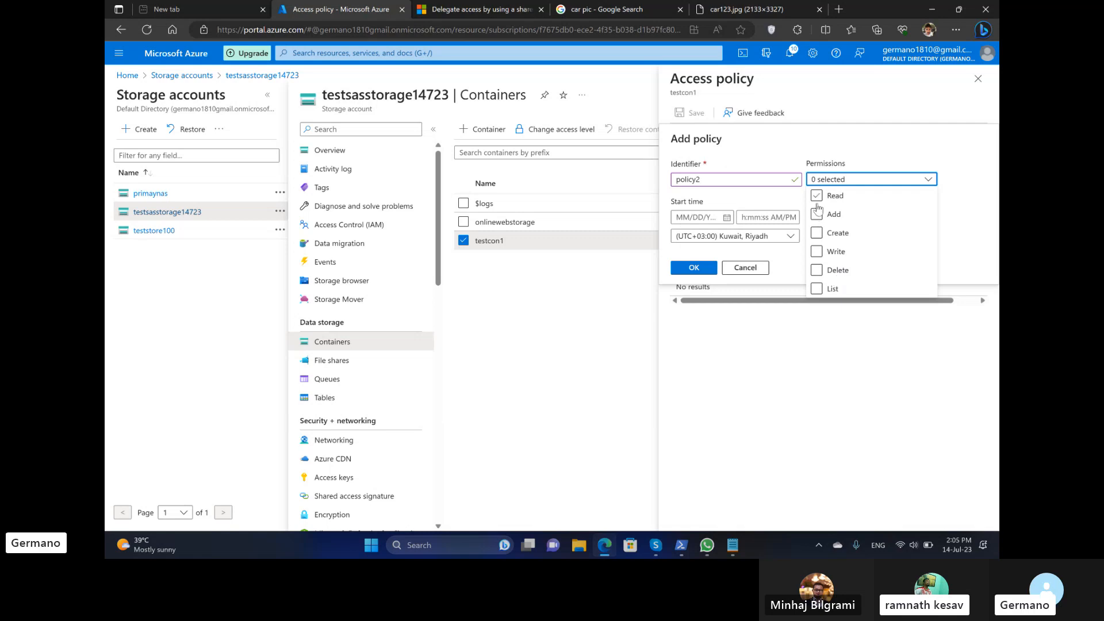
left_click(819, 197)
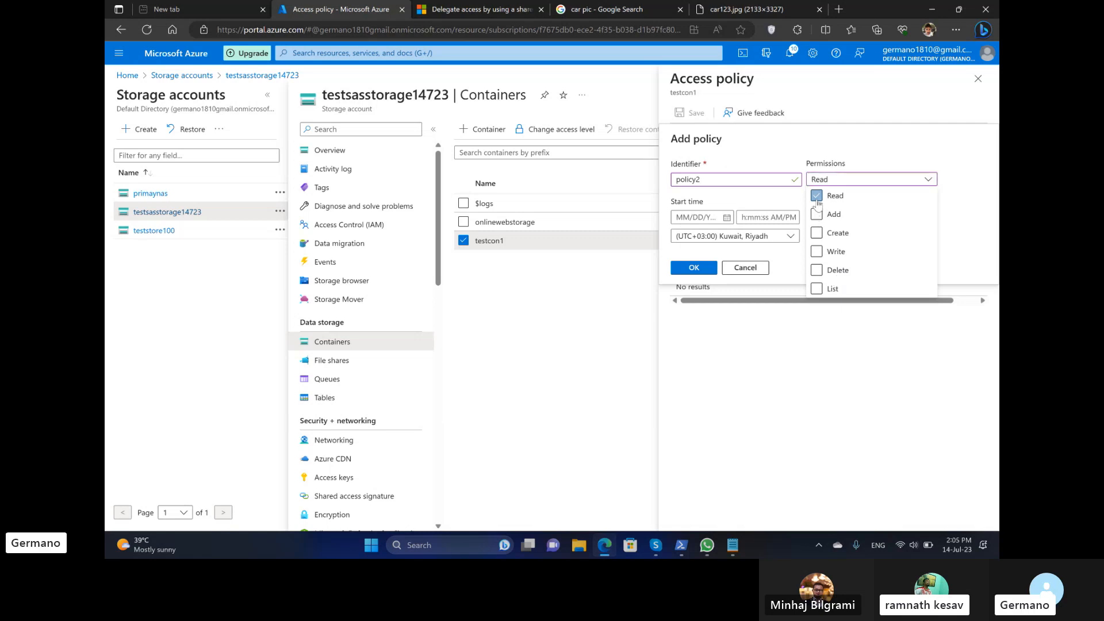
left_click(817, 289)
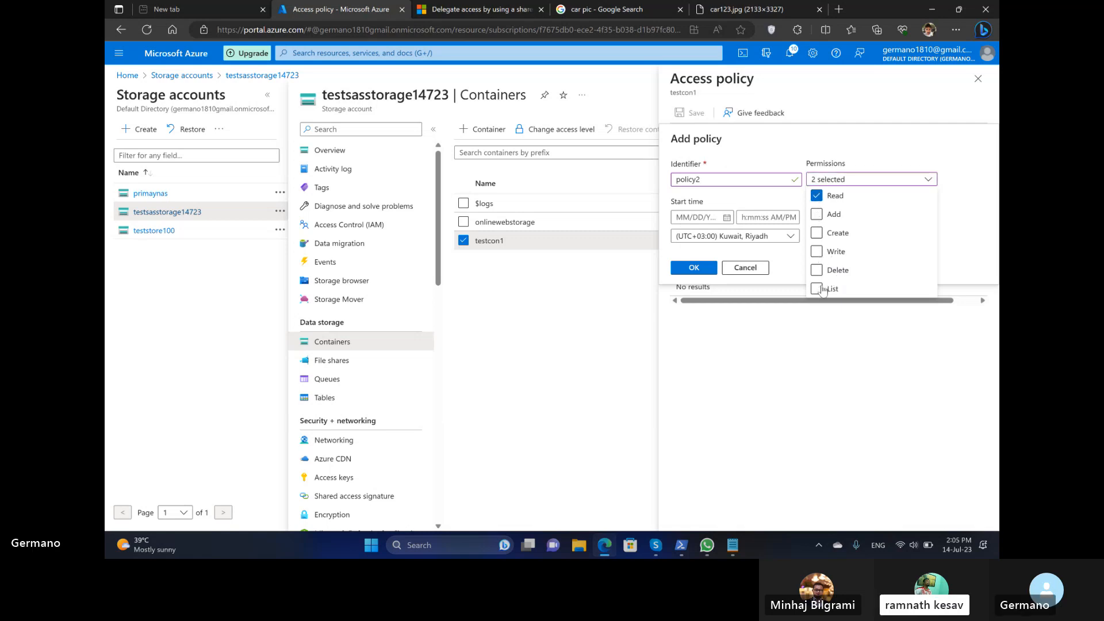
left_click(964, 212)
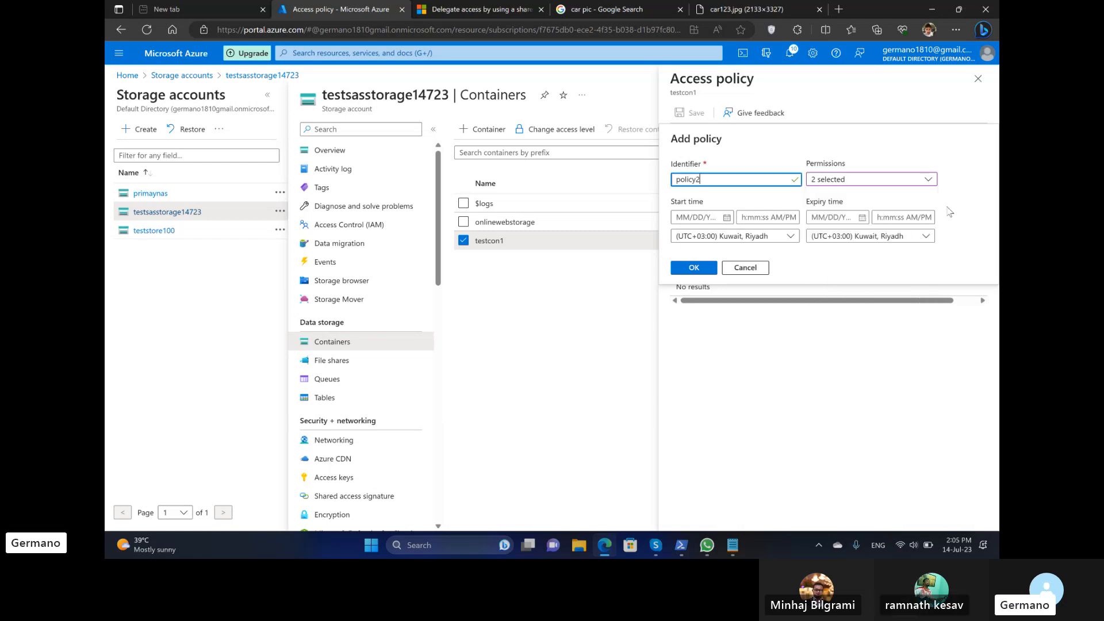
Set policy2 start 07/14/2023 12:00 AM and expiry 07/14/2023 2:10 PM, then add it
left_click(727, 217)
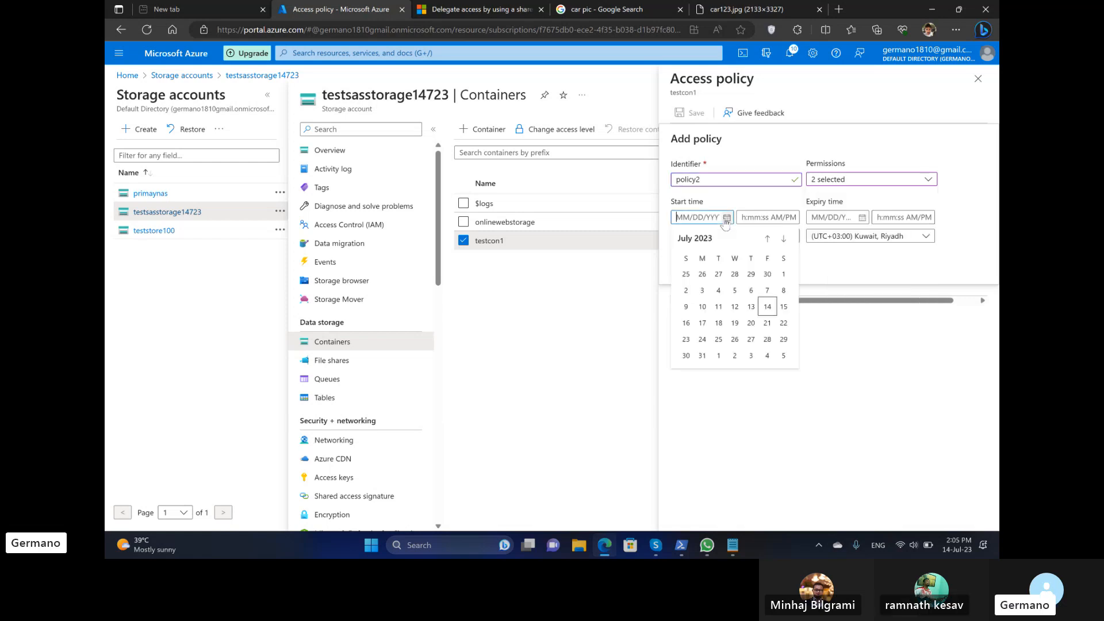
left_click(768, 306)
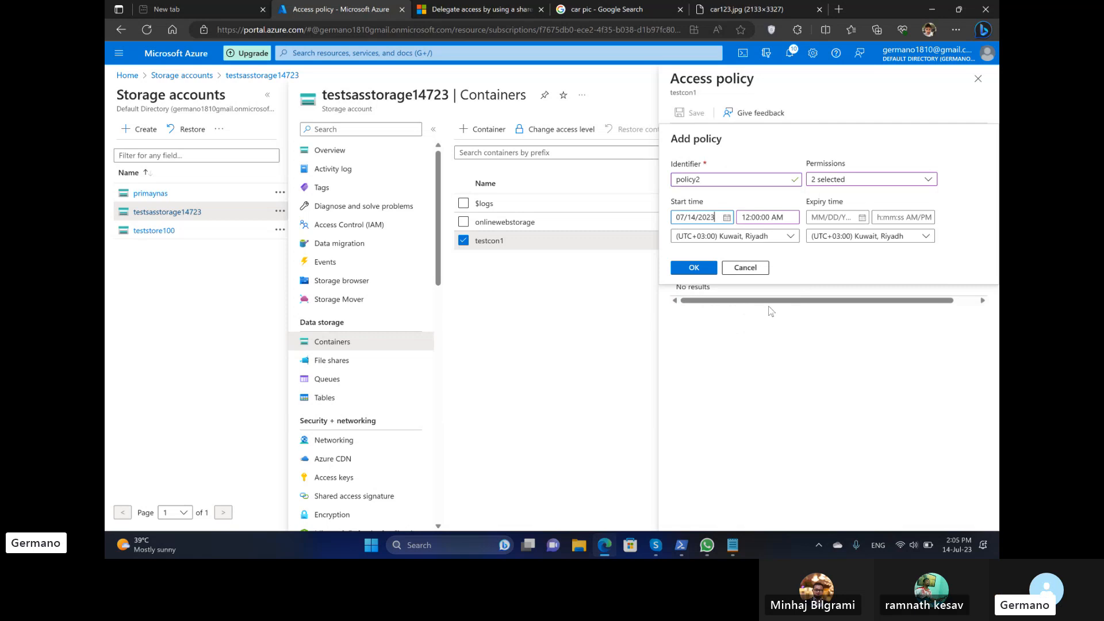
left_click(862, 218)
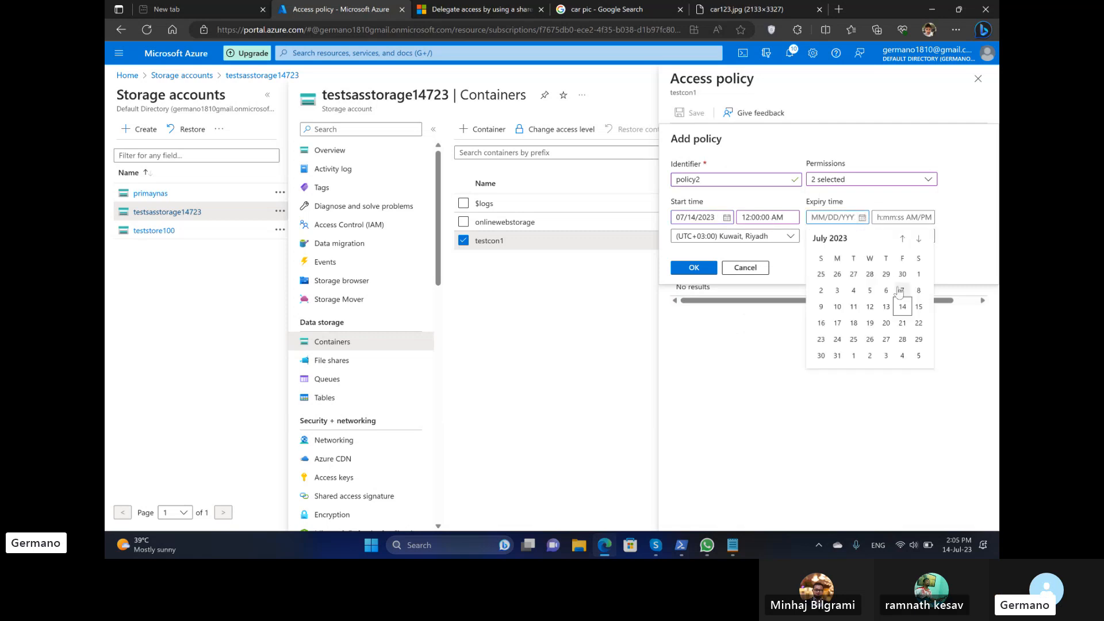
left_click(903, 307)
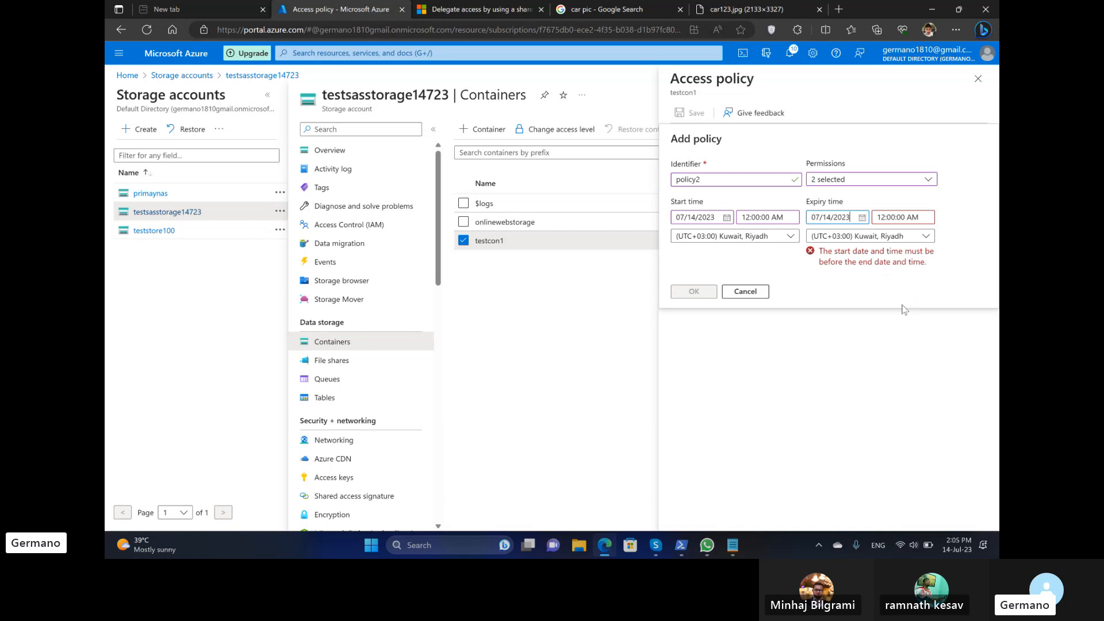
left_click(889, 218)
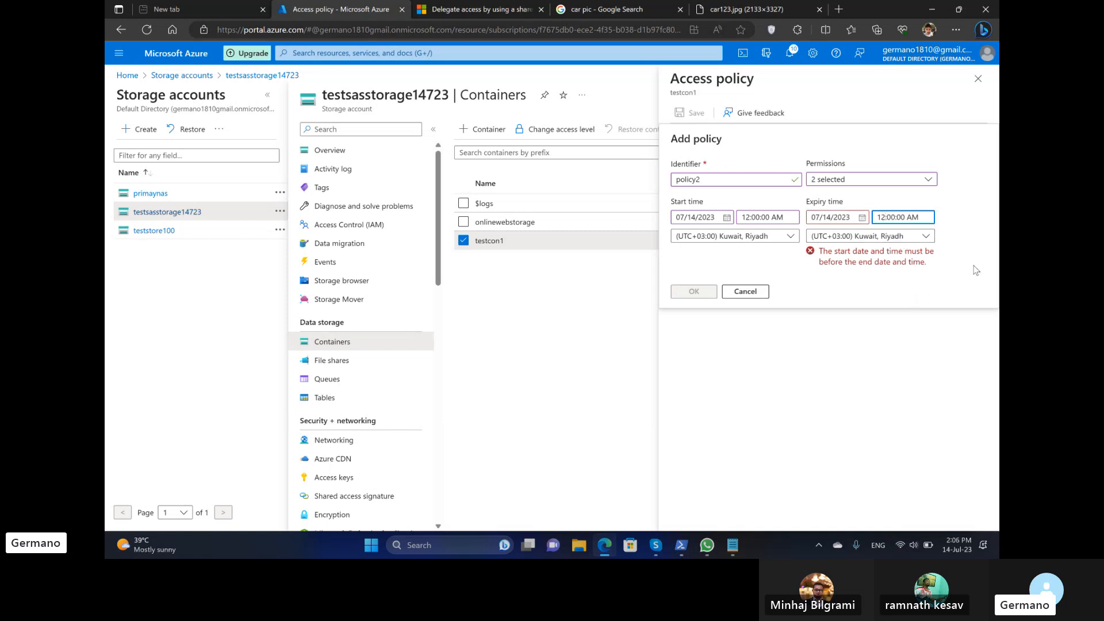
key("Delete")
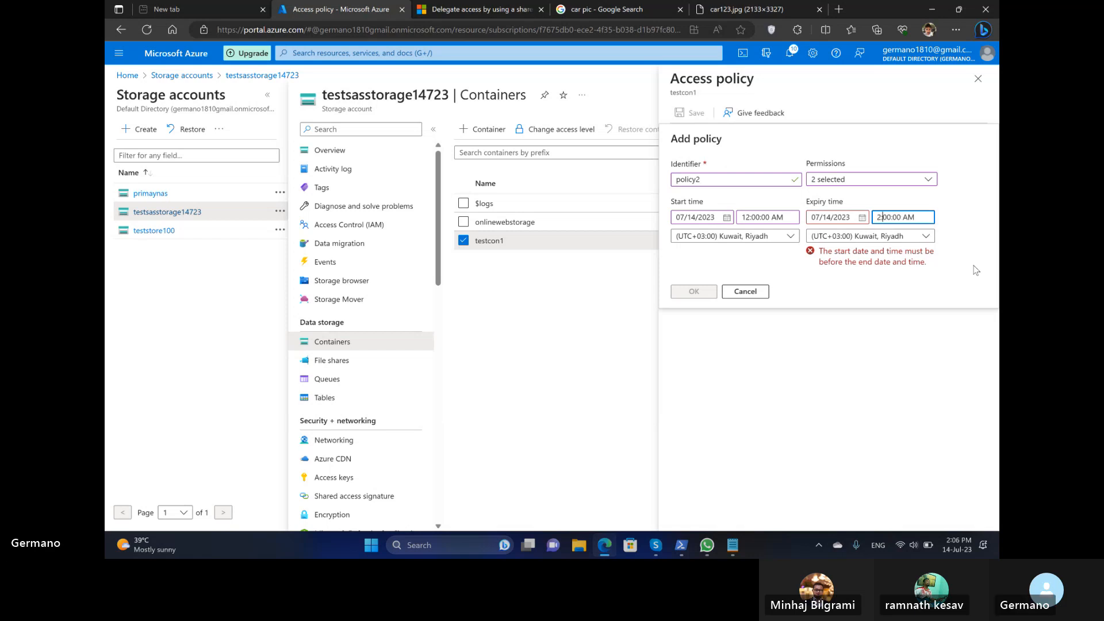
key("Right")
key("Right")
key("Right")
key("Right")
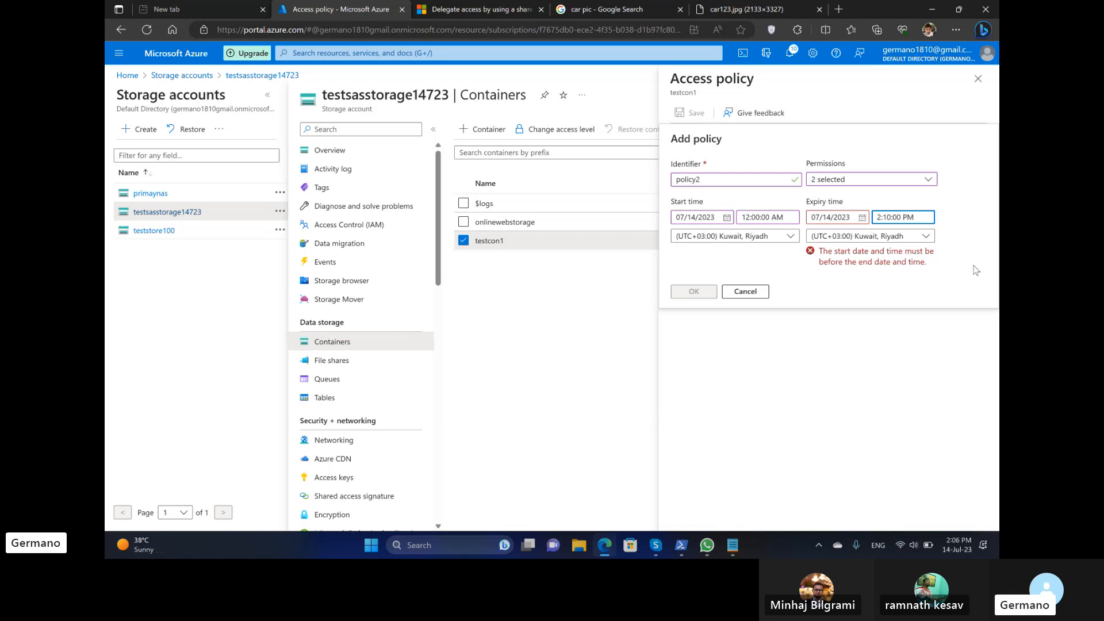
type("P")
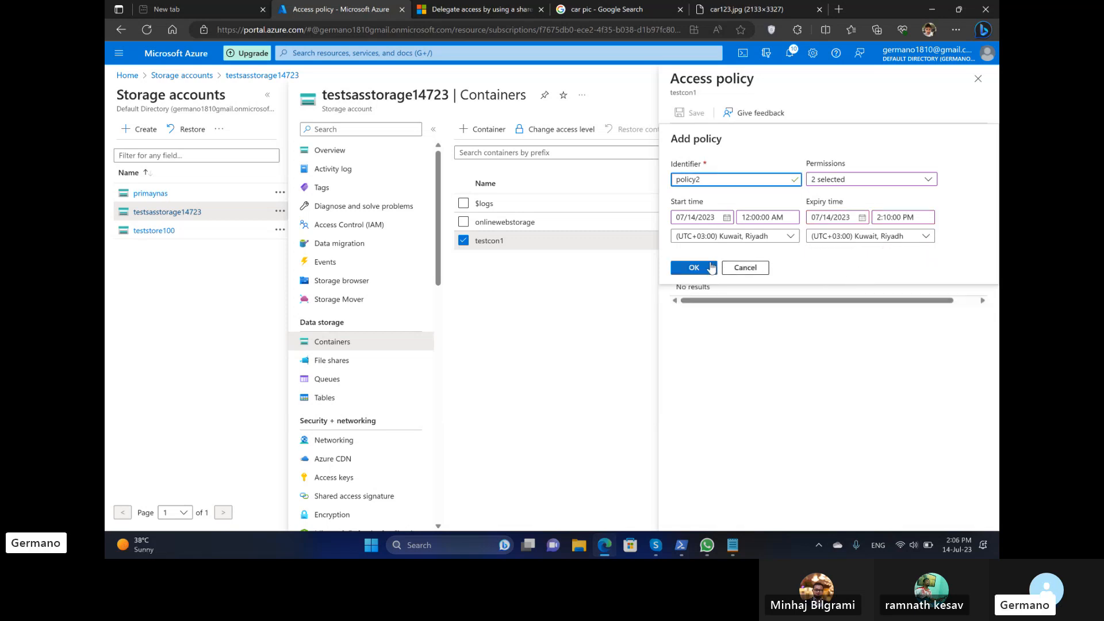
left_click(694, 268)
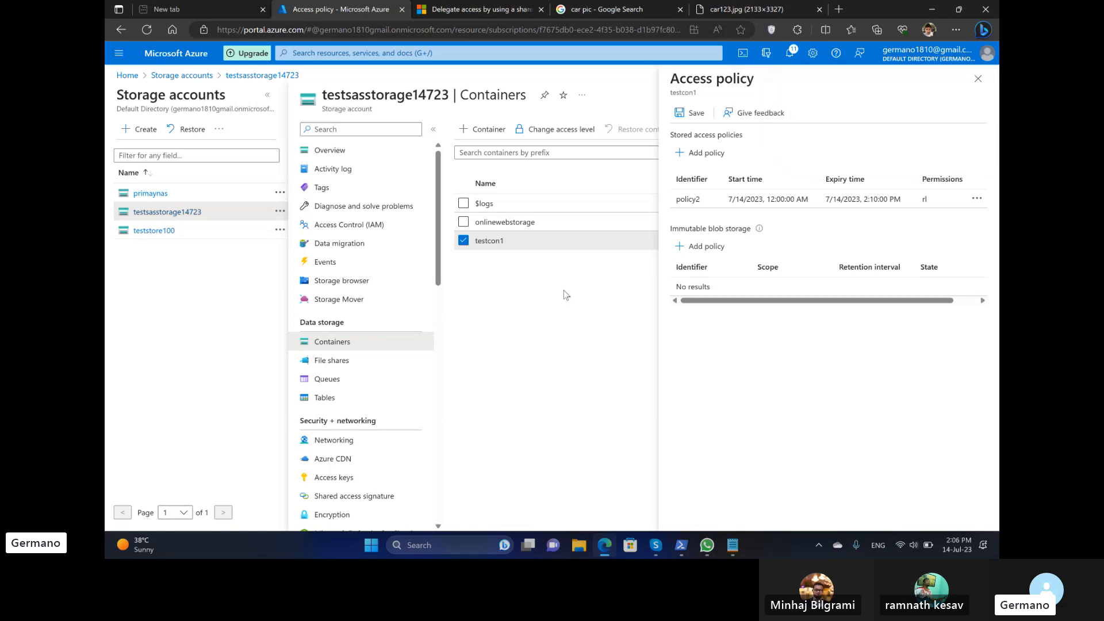
Save the policy2 stored access policy for the testcon1 container
left_click(977, 198)
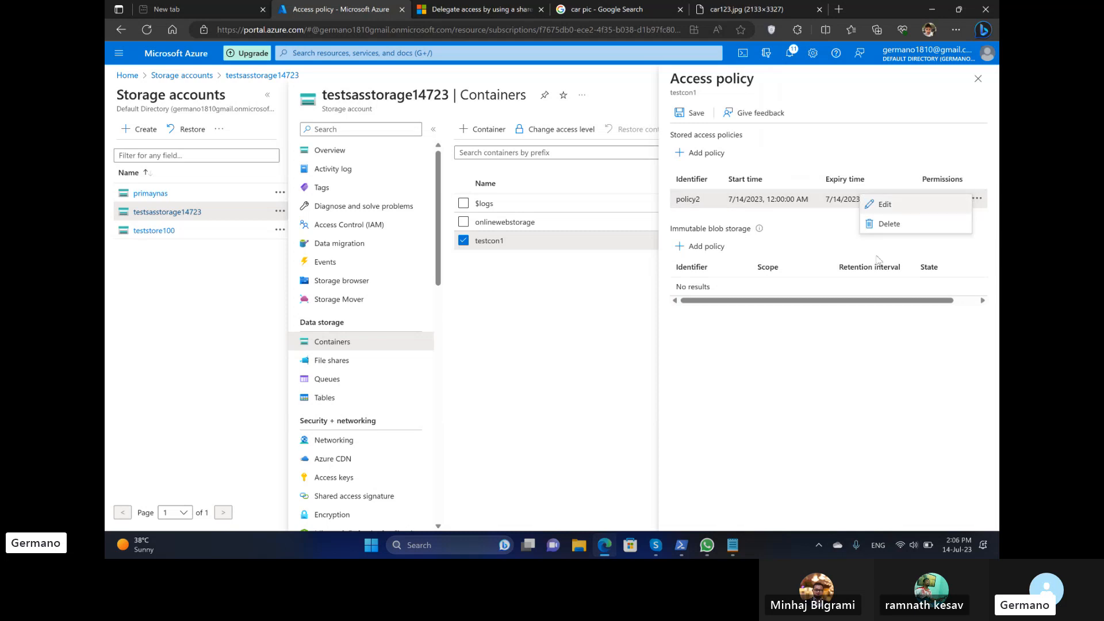
left_click(589, 315)
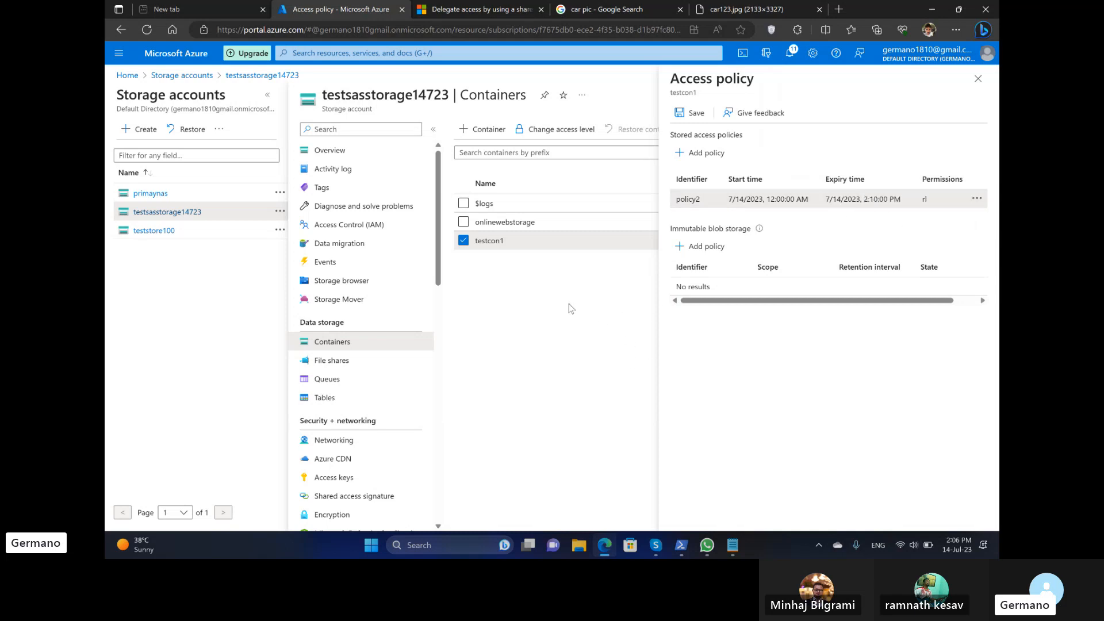
left_click(689, 113)
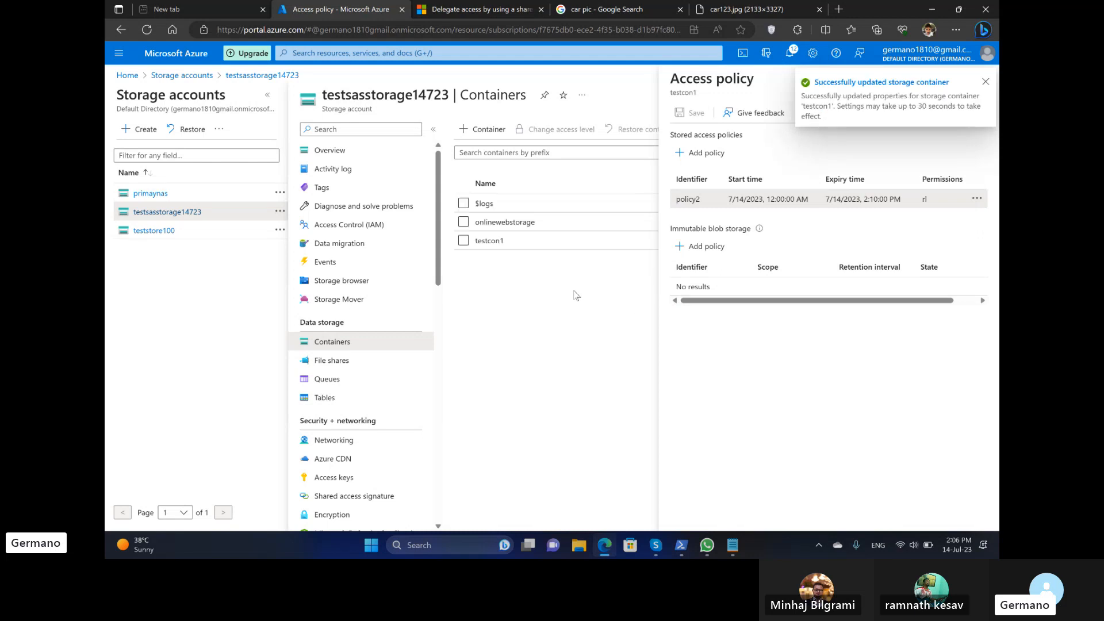
Close the Access policy blade and open the empty testcon1 container
left_click(985, 82)
left_click(980, 80)
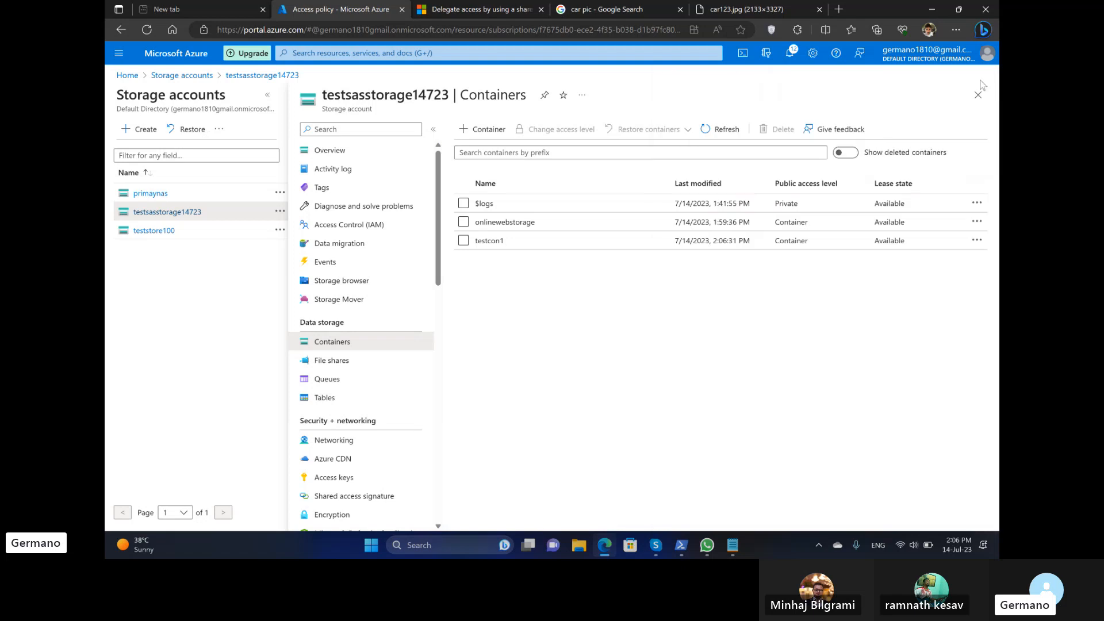
left_click(489, 241)
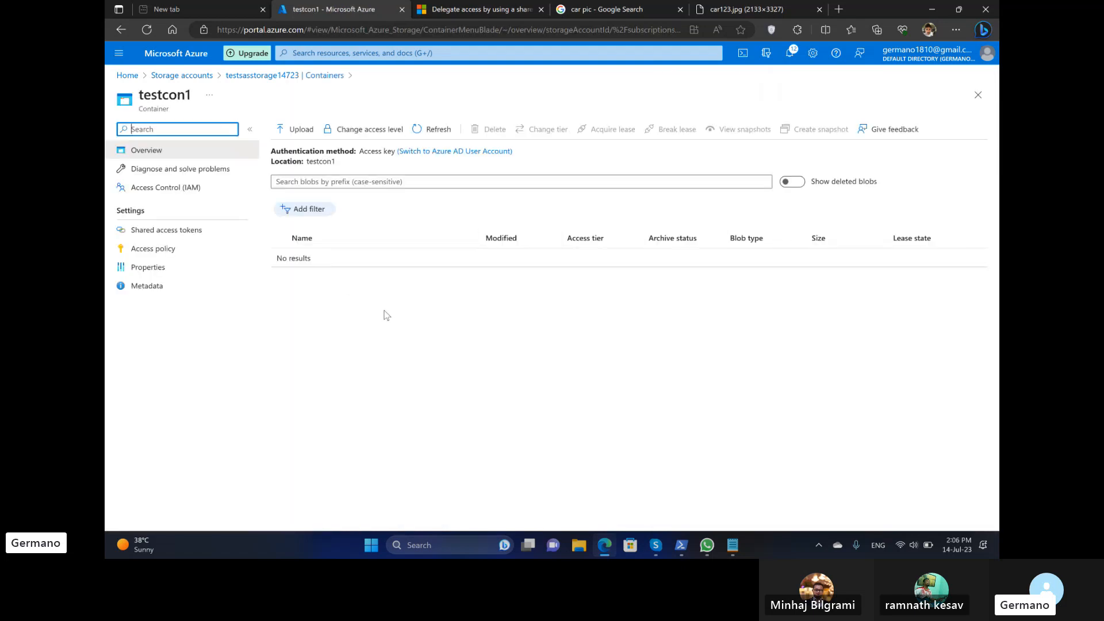
Open testcon1's Upload blob pane, then cancel the file picker for now
left_click(298, 130)
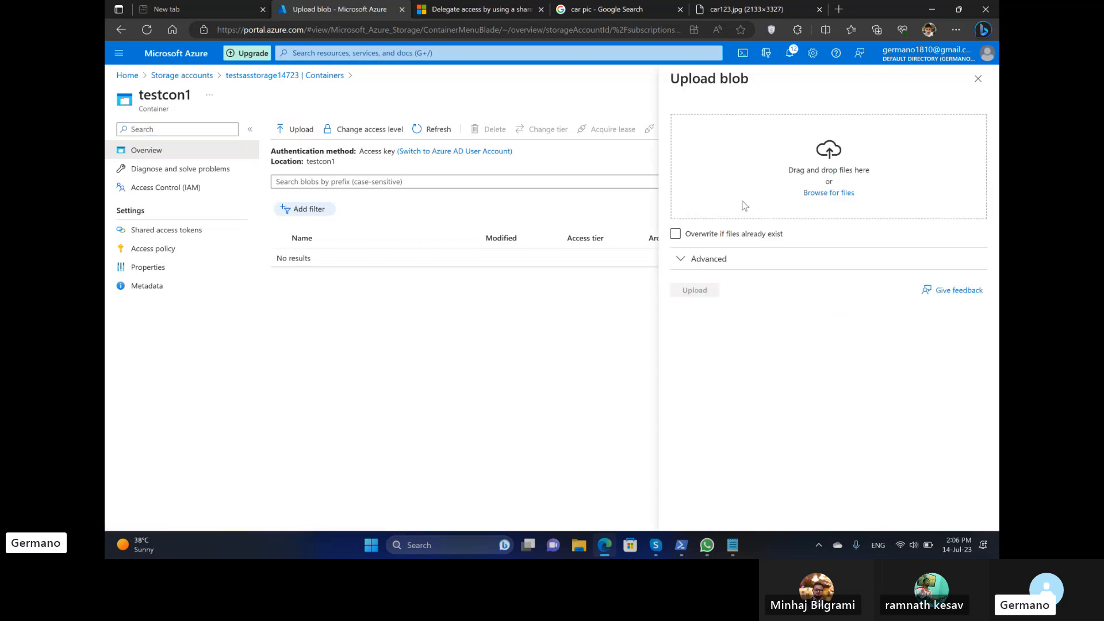
left_click(841, 194)
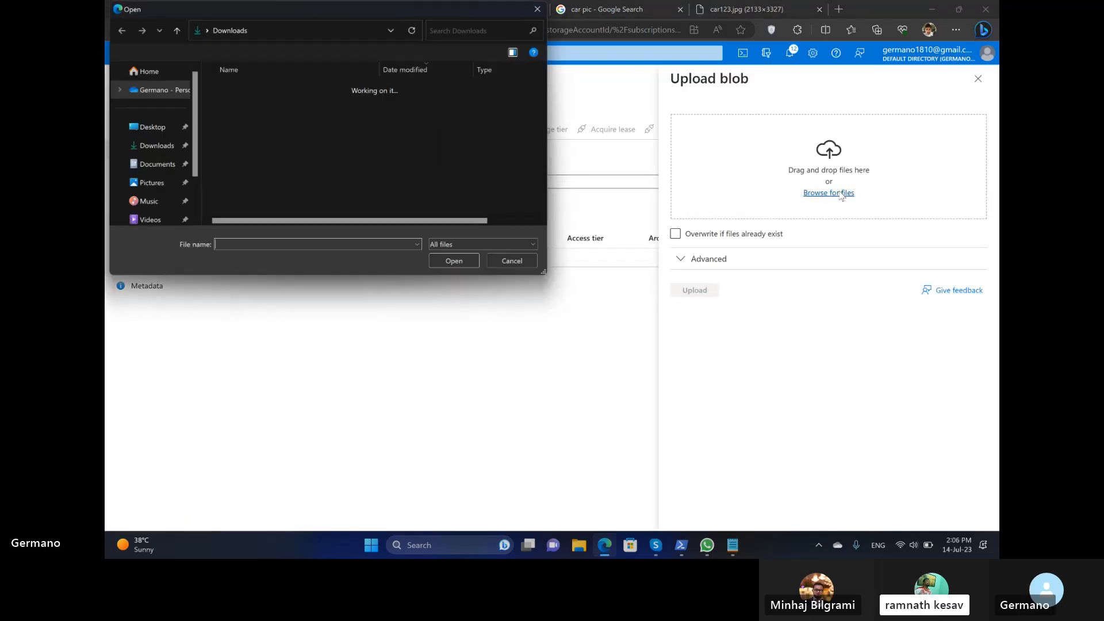
left_click(513, 262)
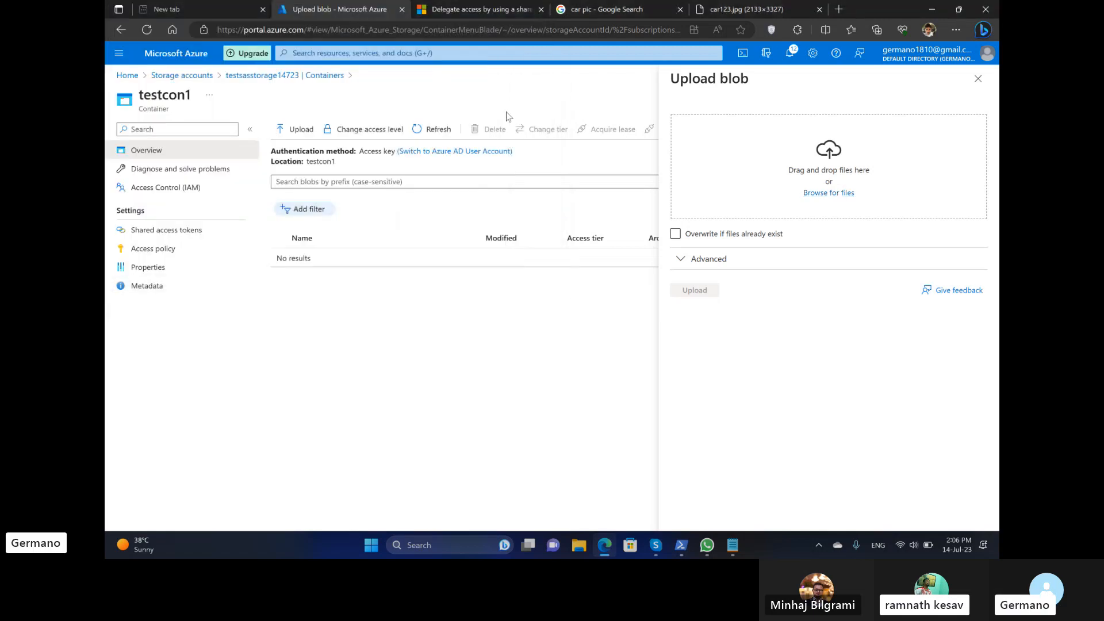
left_click(579, 8)
Try saving the blue Dodge and blue SUV car images, cancelling both saves
left_click(475, 241)
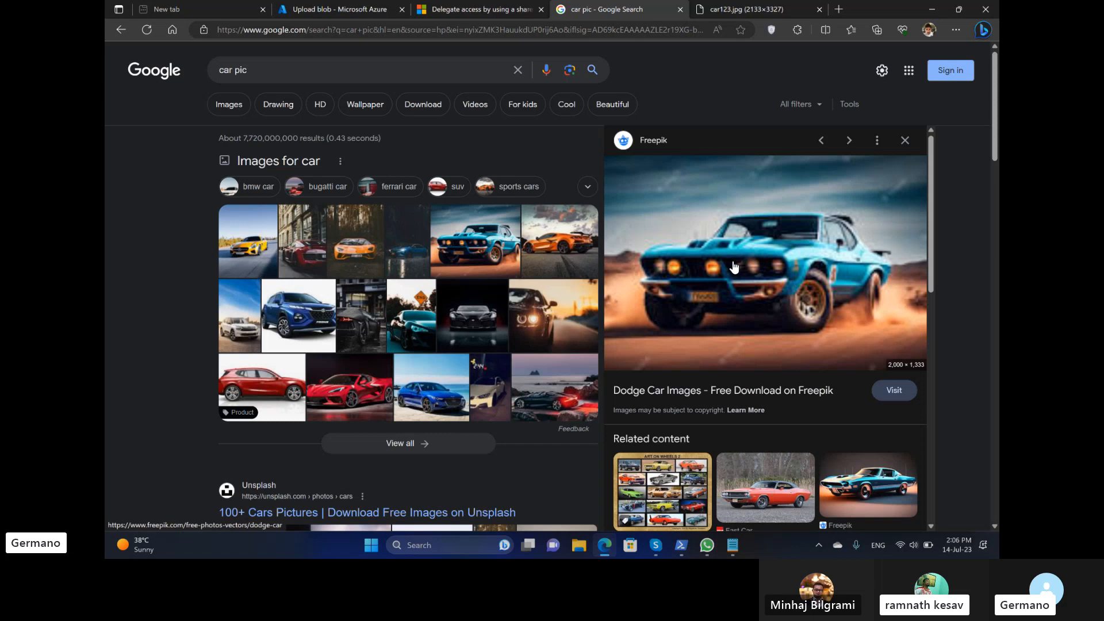
right_click(764, 260)
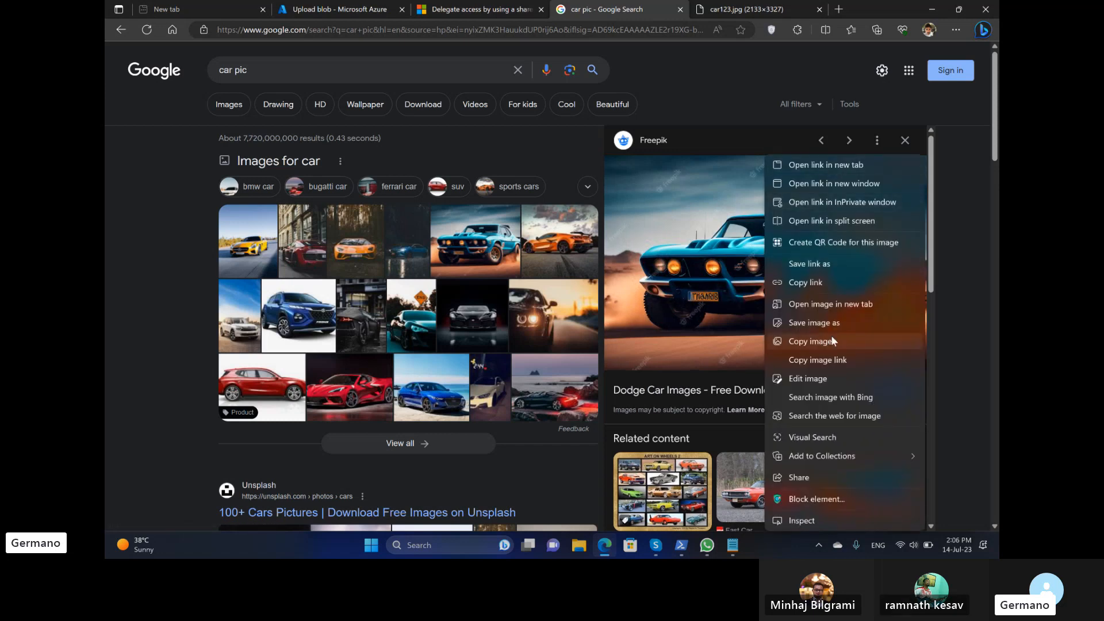
left_click(822, 323)
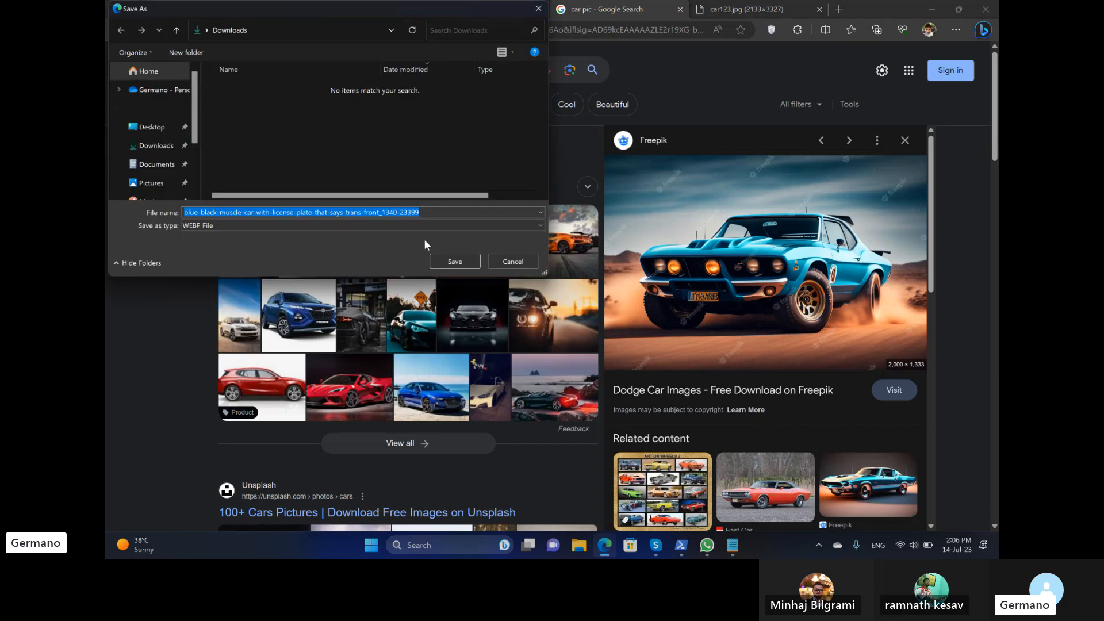
left_click(513, 262)
left_click(326, 308)
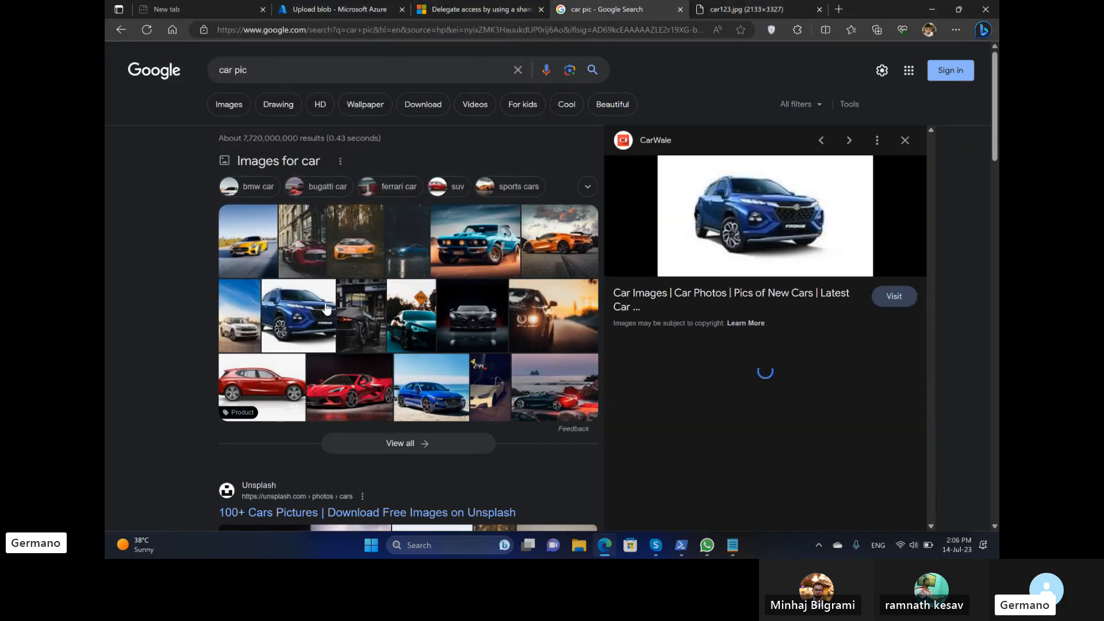
right_click(785, 201)
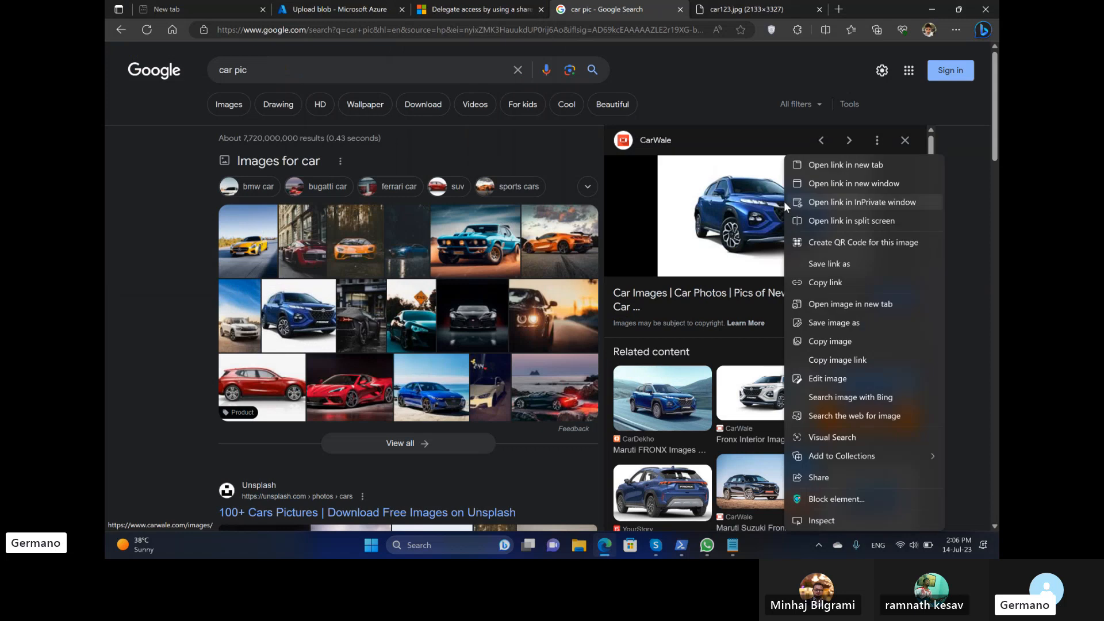
left_click(836, 324)
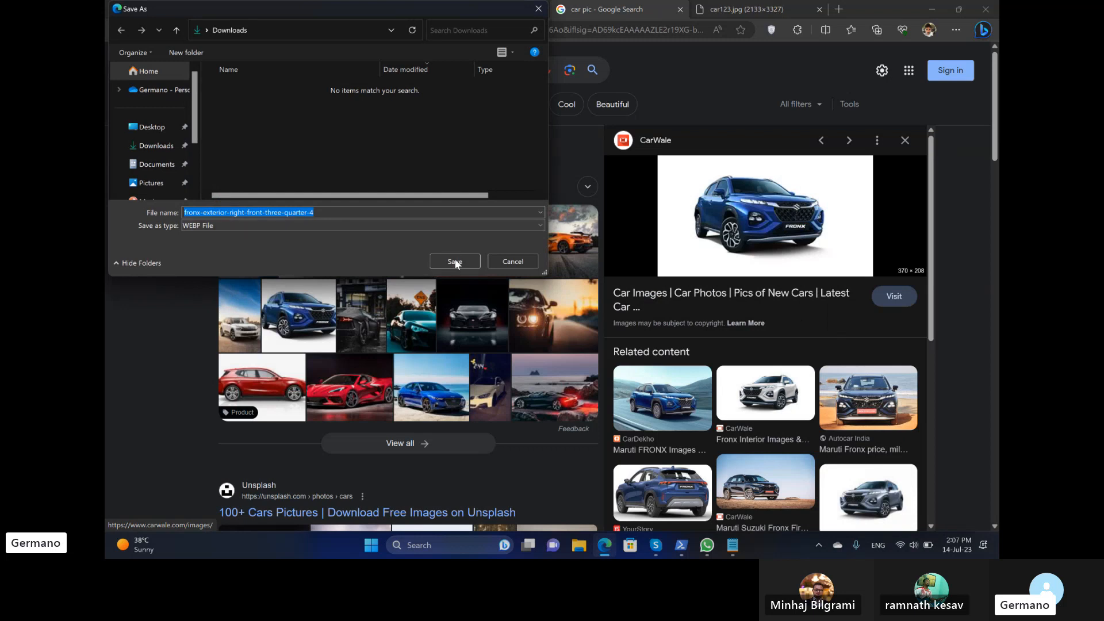
left_click(511, 261)
Save the Unsplash yellow sports car photo to Downloads and select it in File Explorer
left_click(258, 252)
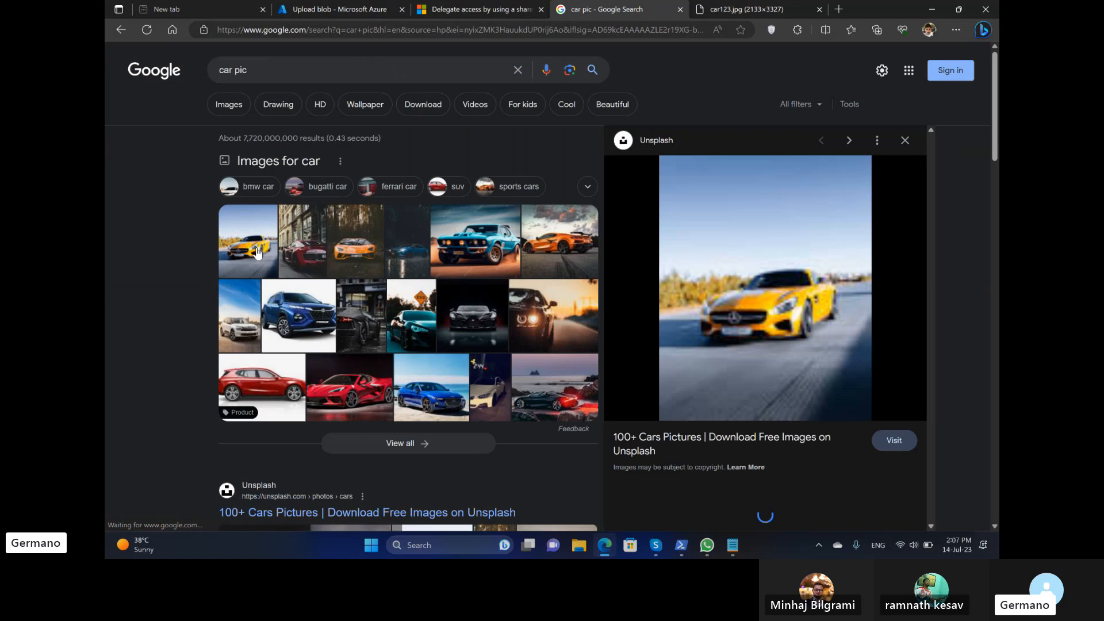
right_click(750, 256)
left_click(806, 327)
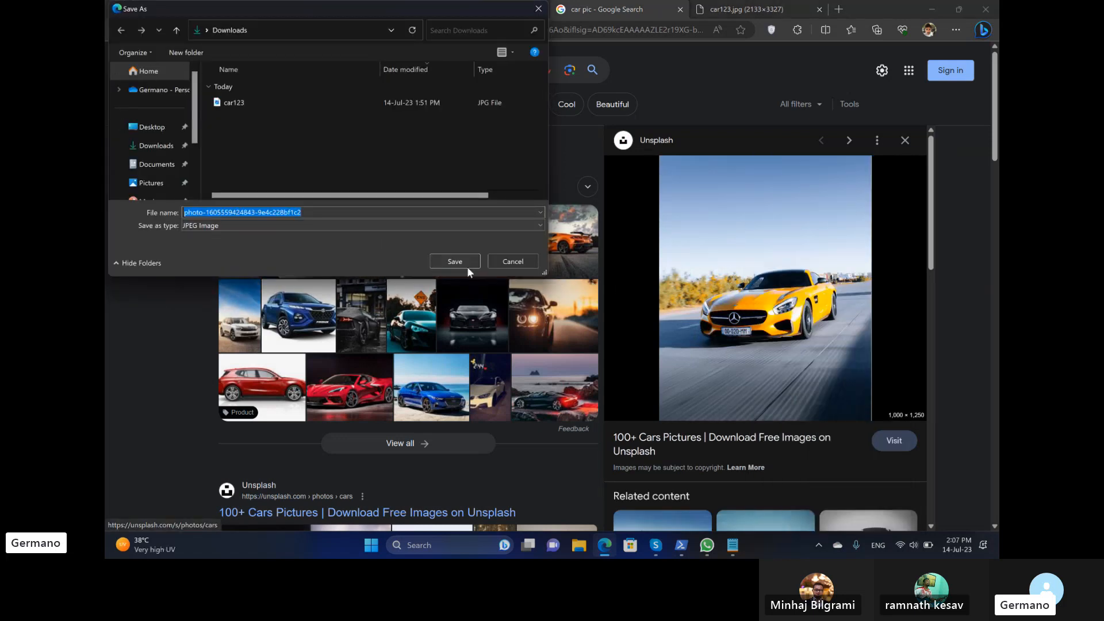
left_click(467, 267)
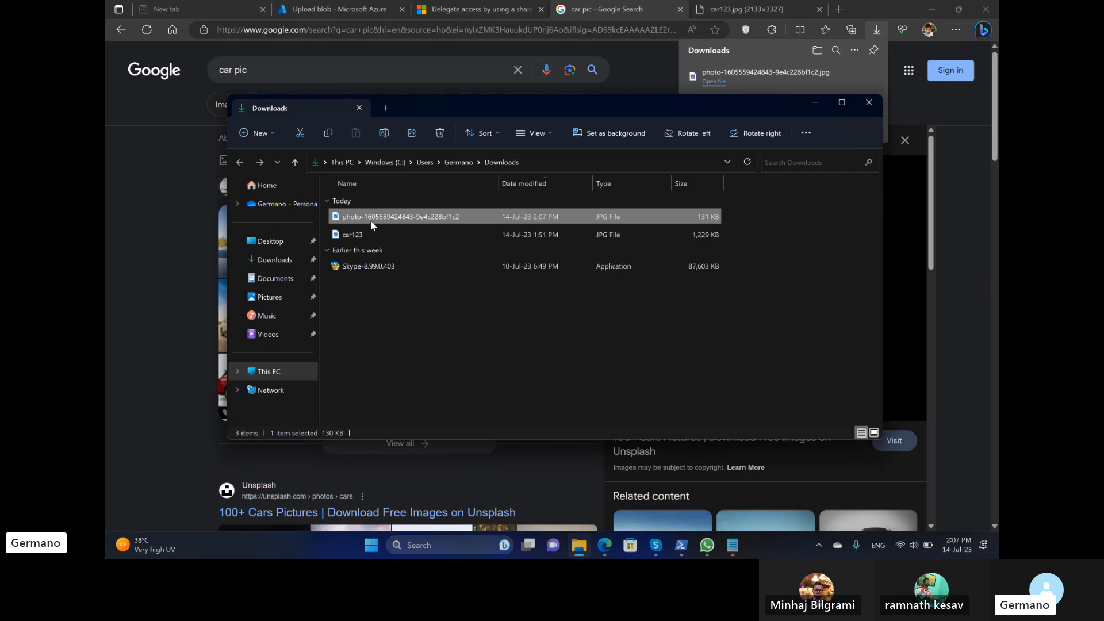
left_click(368, 219)
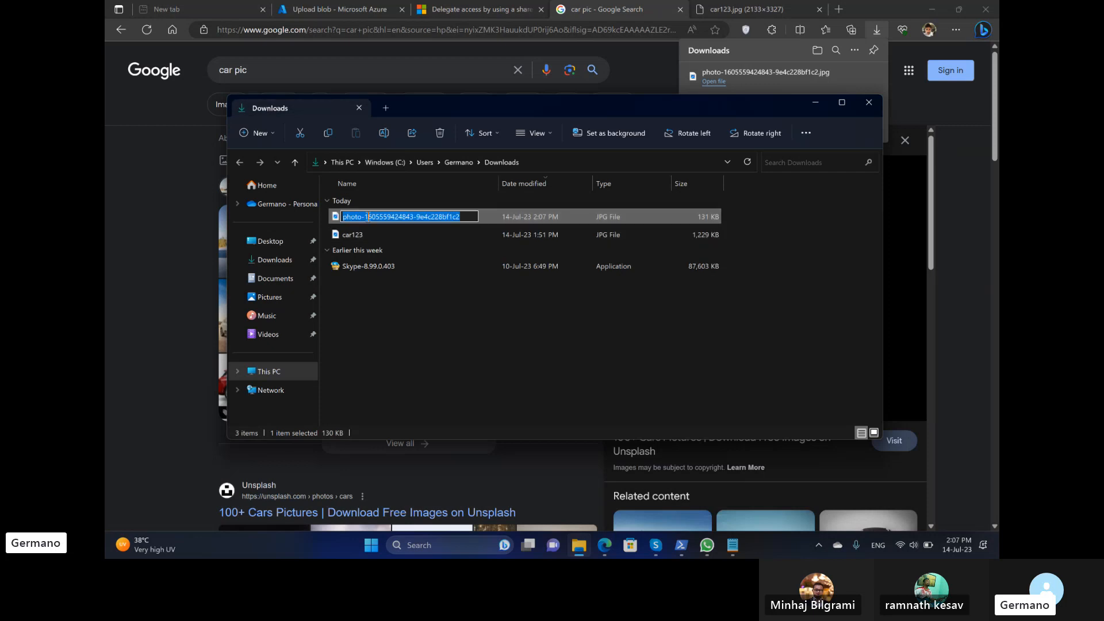
Rename the downloaded photo to car456, close Downloads, and return to the car pic results
type("car4")
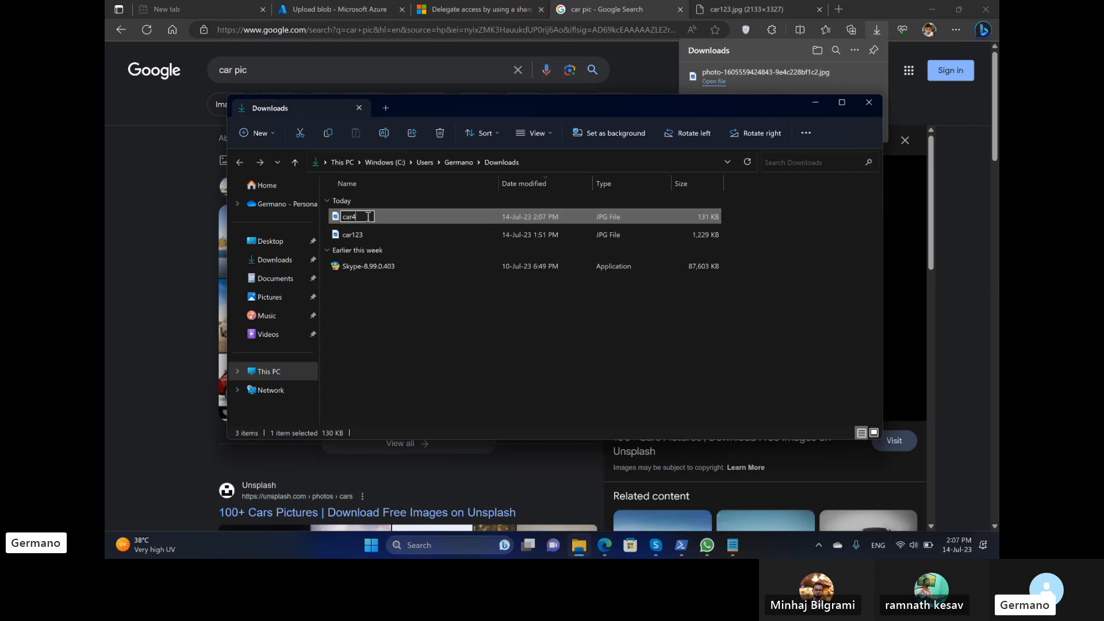
type("56")
key("Return")
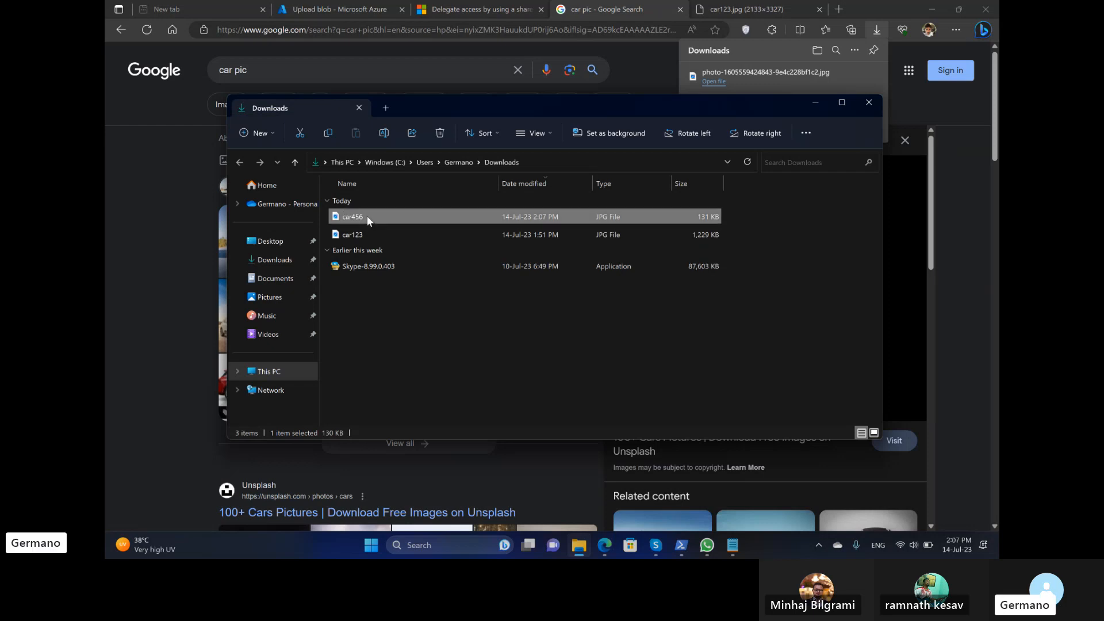
left_click(526, 341)
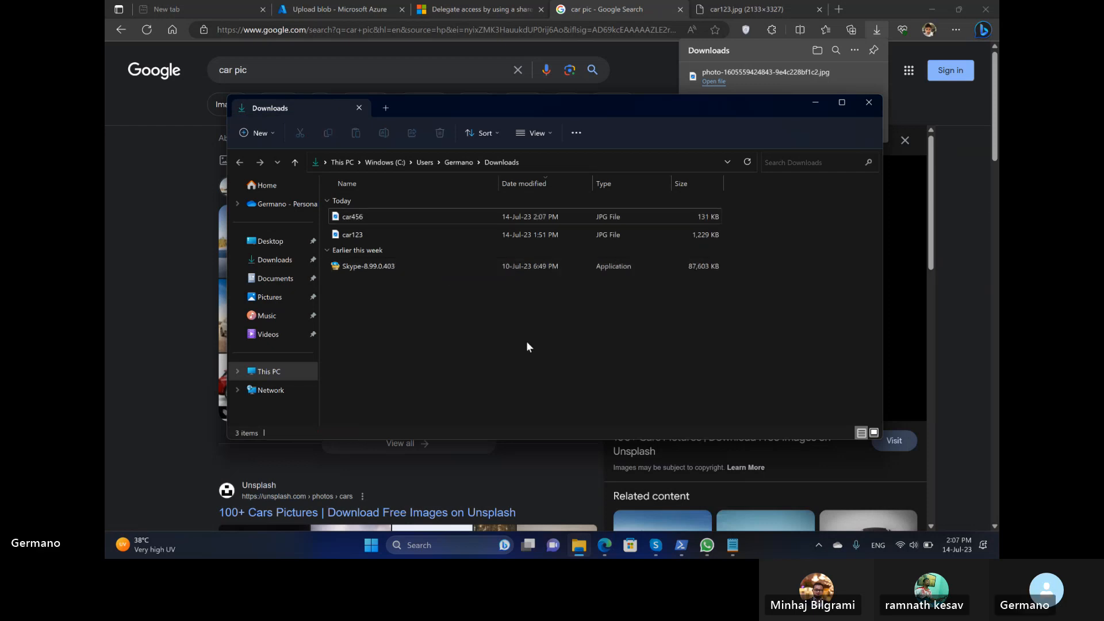
left_click(865, 100)
left_click(781, 8)
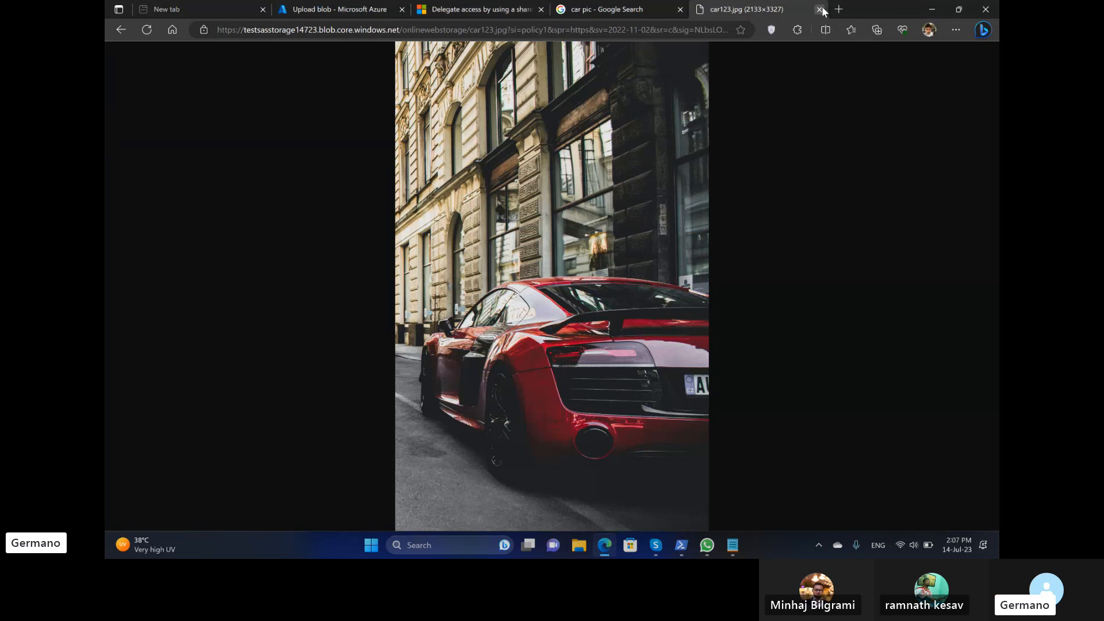
left_click(640, 8)
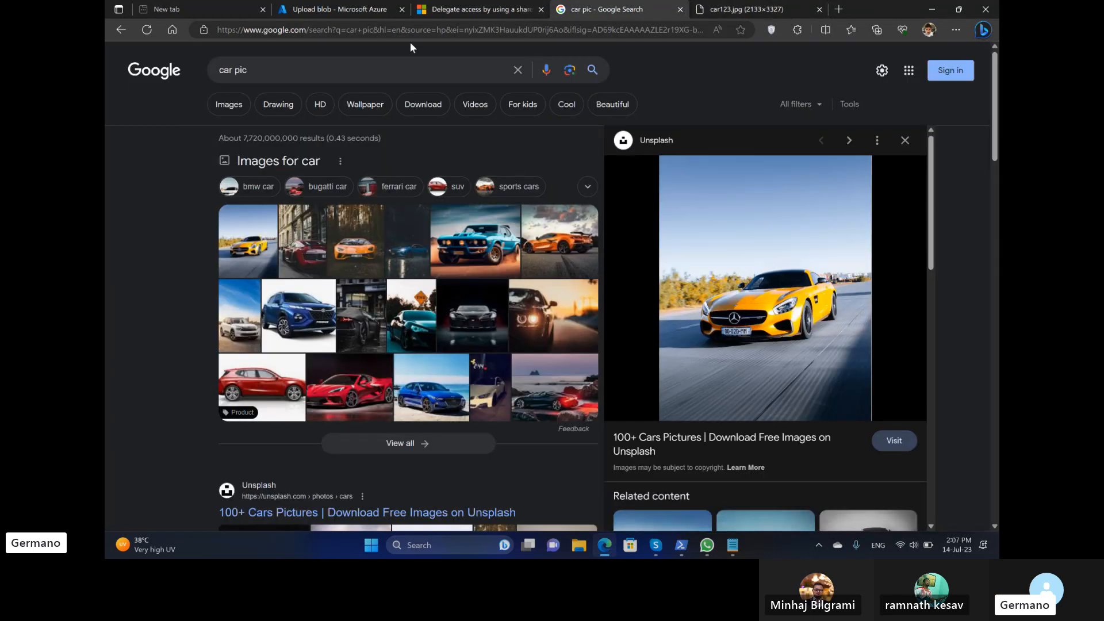
Upload the car456 image (130.92 KiB) into testcon1 and close the upload pane
left_click(375, 9)
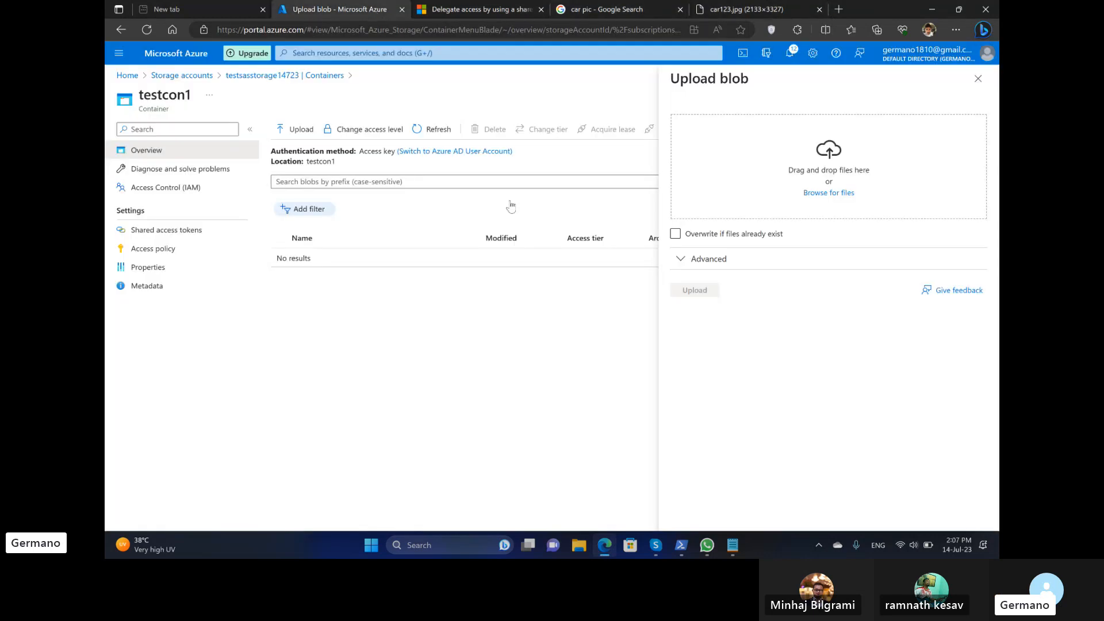
left_click(829, 193)
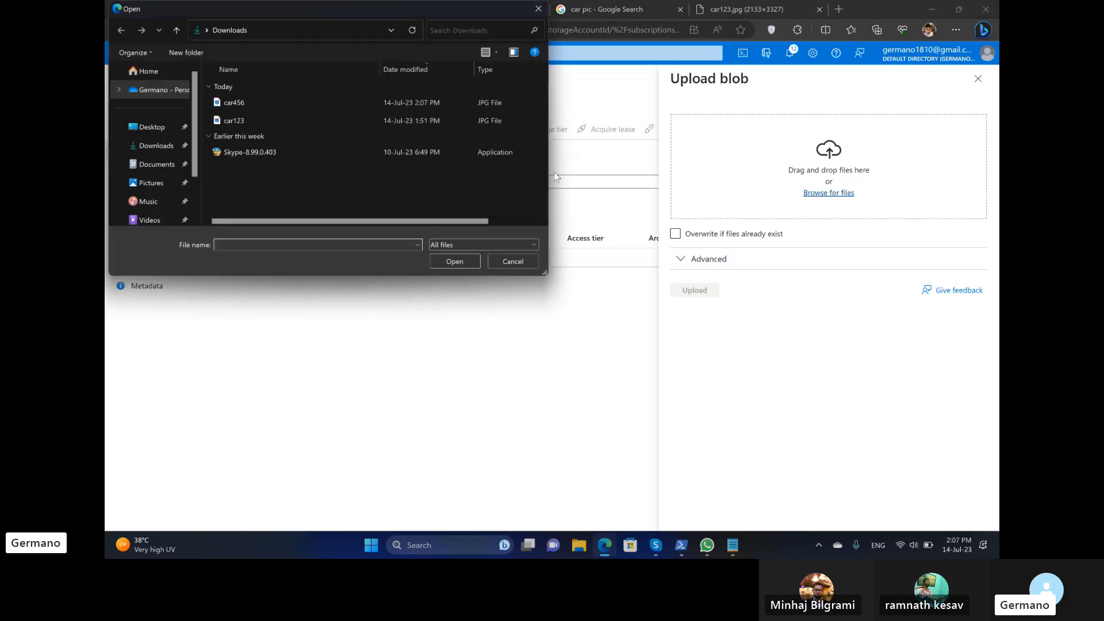
left_click(234, 103)
left_click(457, 263)
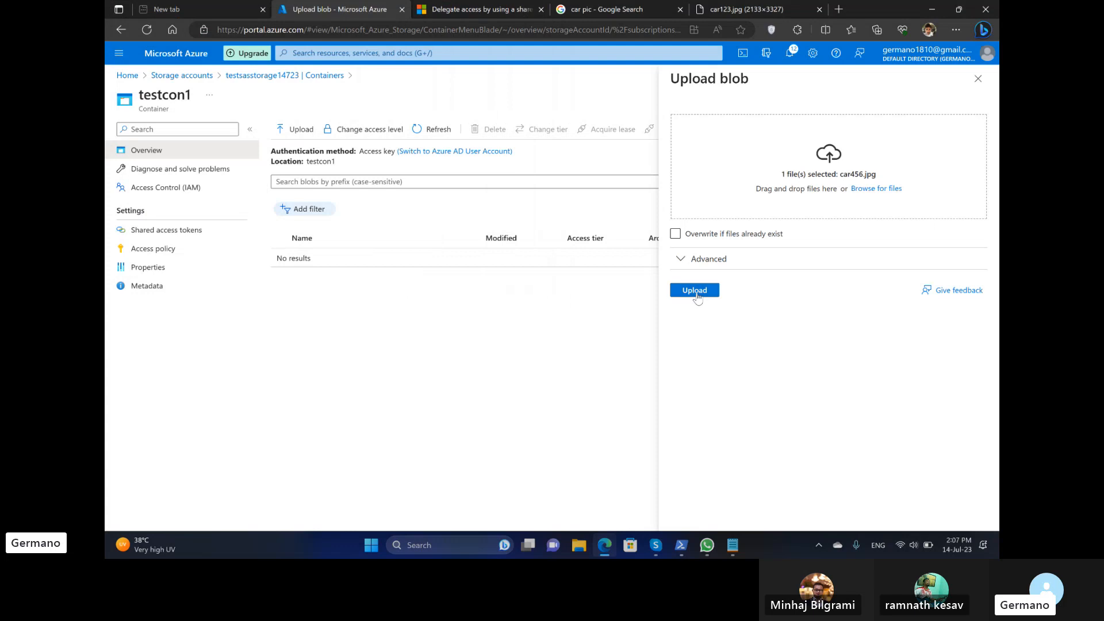
left_click(695, 291)
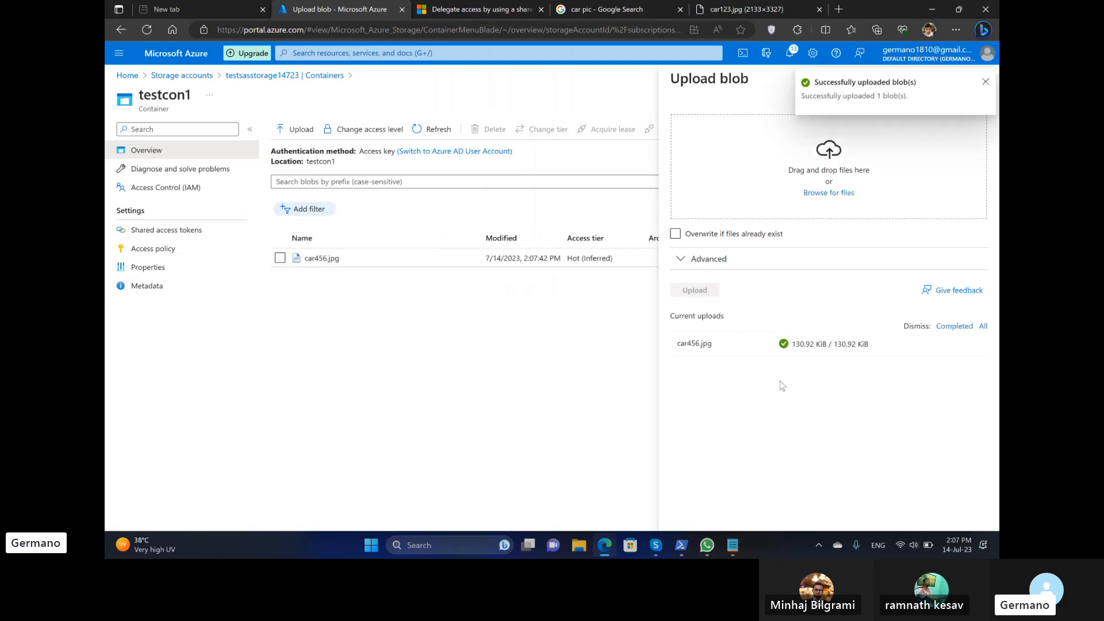
left_click(986, 81)
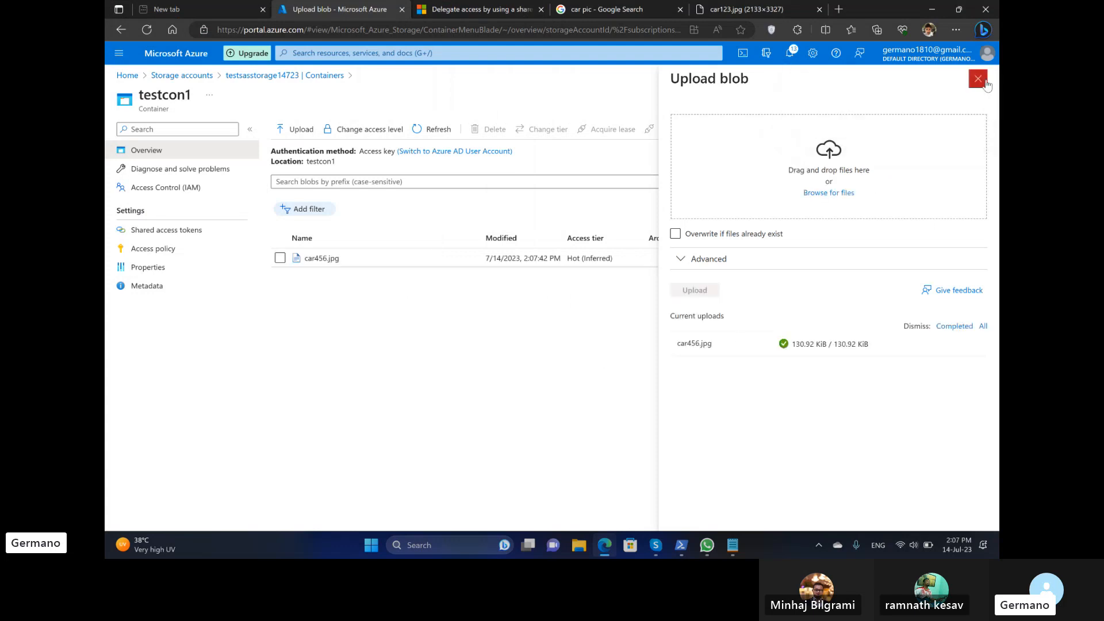
left_click(985, 83)
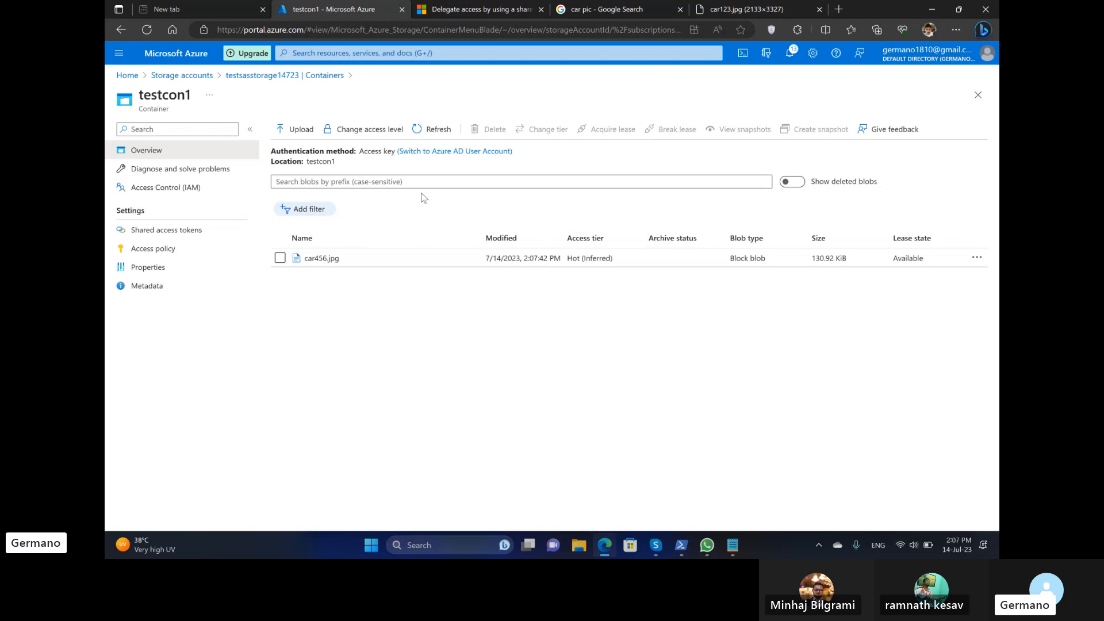
Review car456.jpg's details, then go back to testsasstorage14723's containers list
left_click(978, 258)
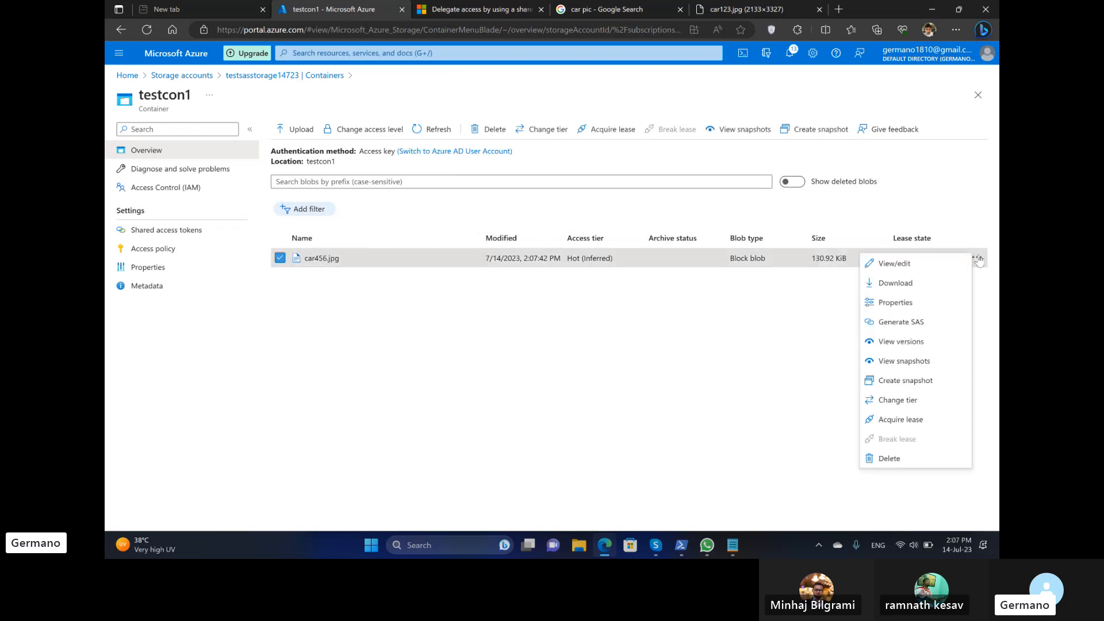
left_click(314, 258)
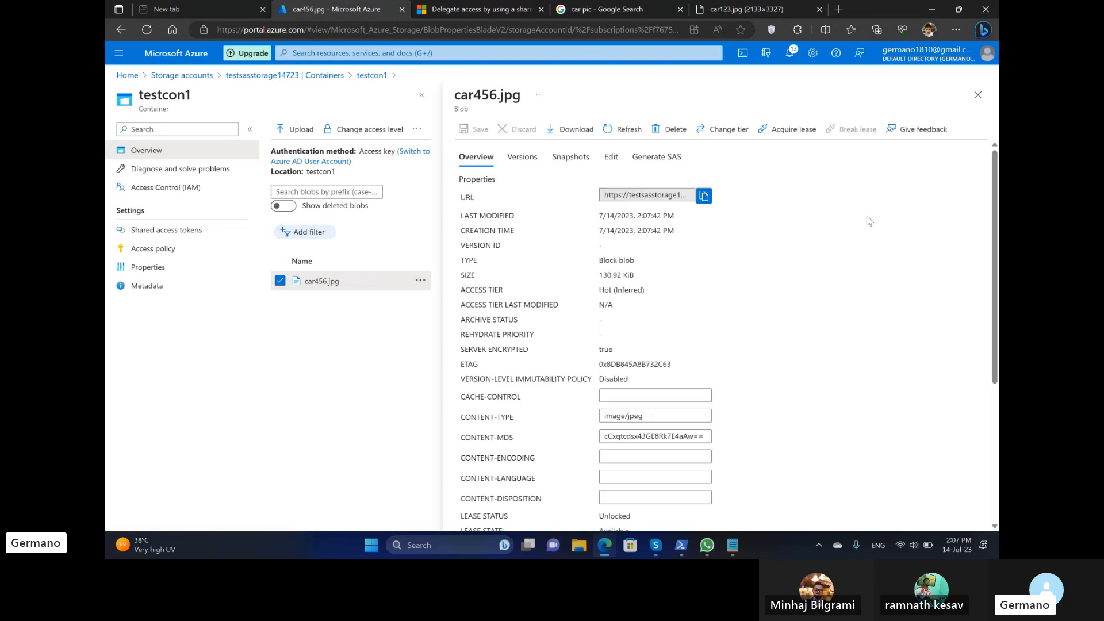
left_click(978, 94)
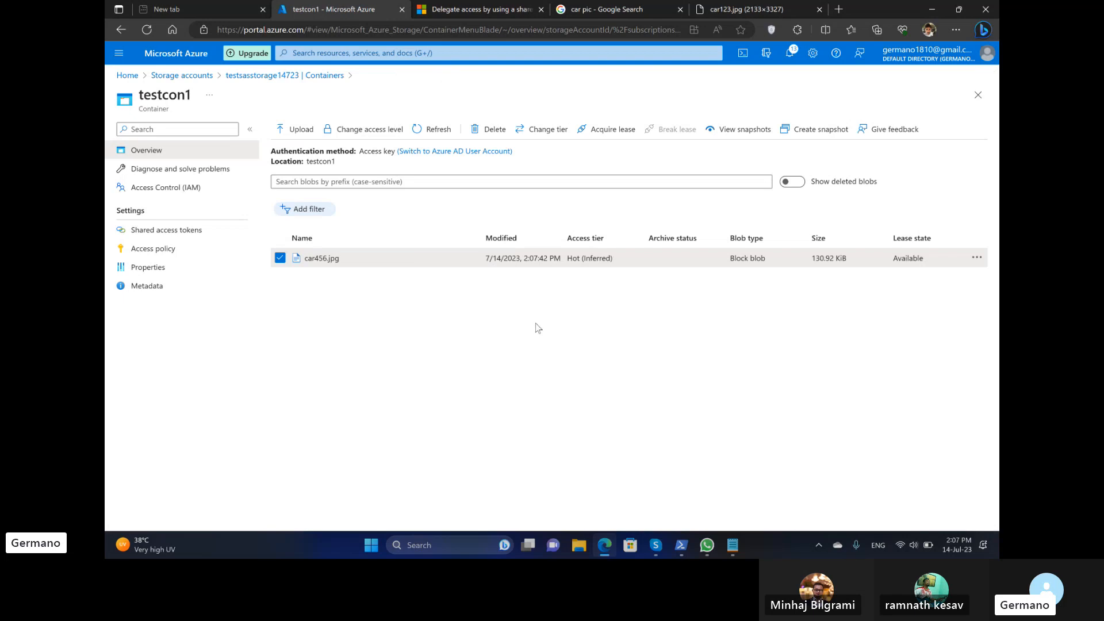
left_click(321, 78)
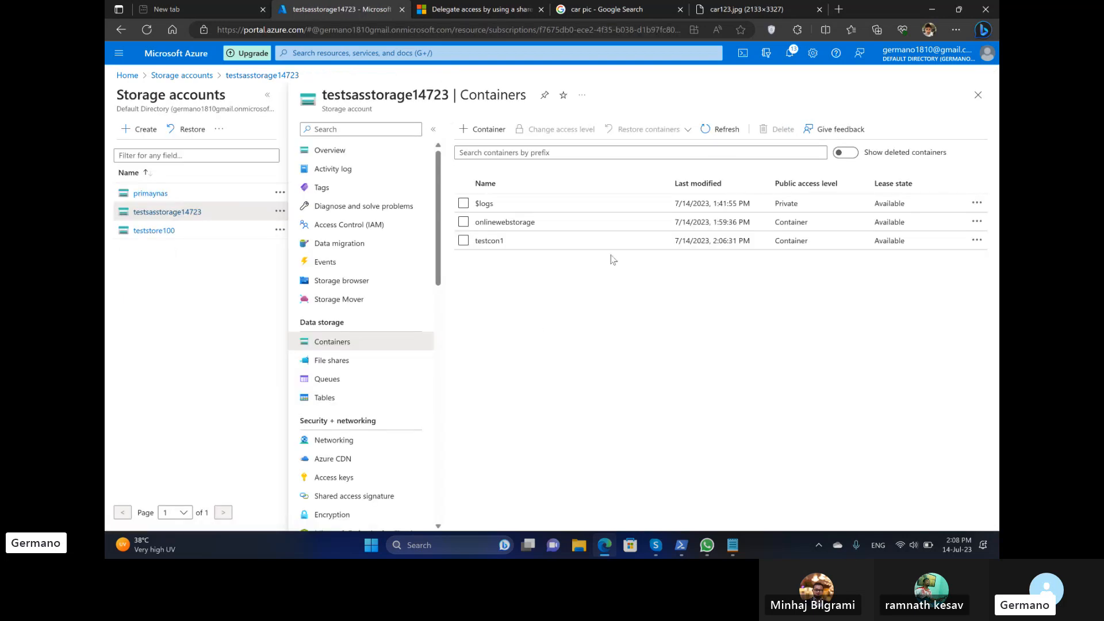
left_click(496, 241)
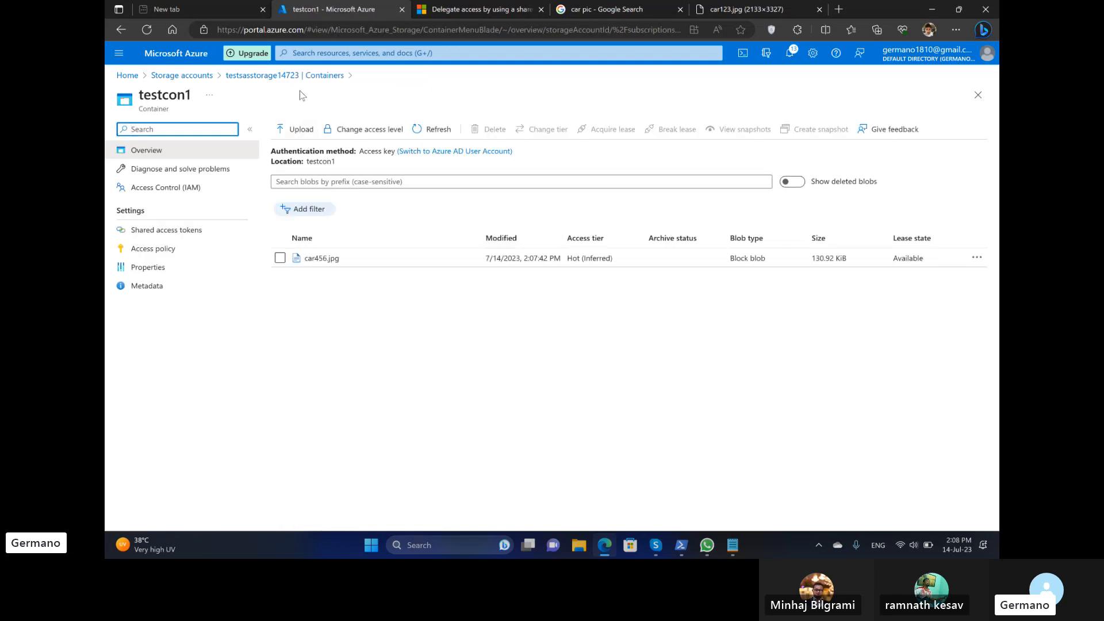
left_click(322, 76)
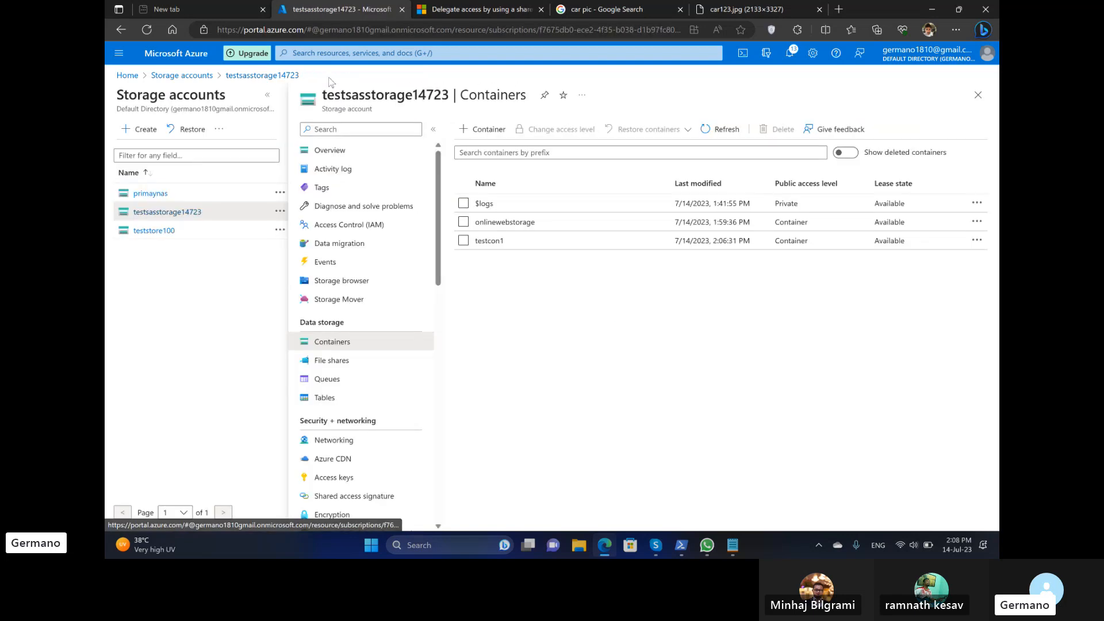
left_click(978, 241)
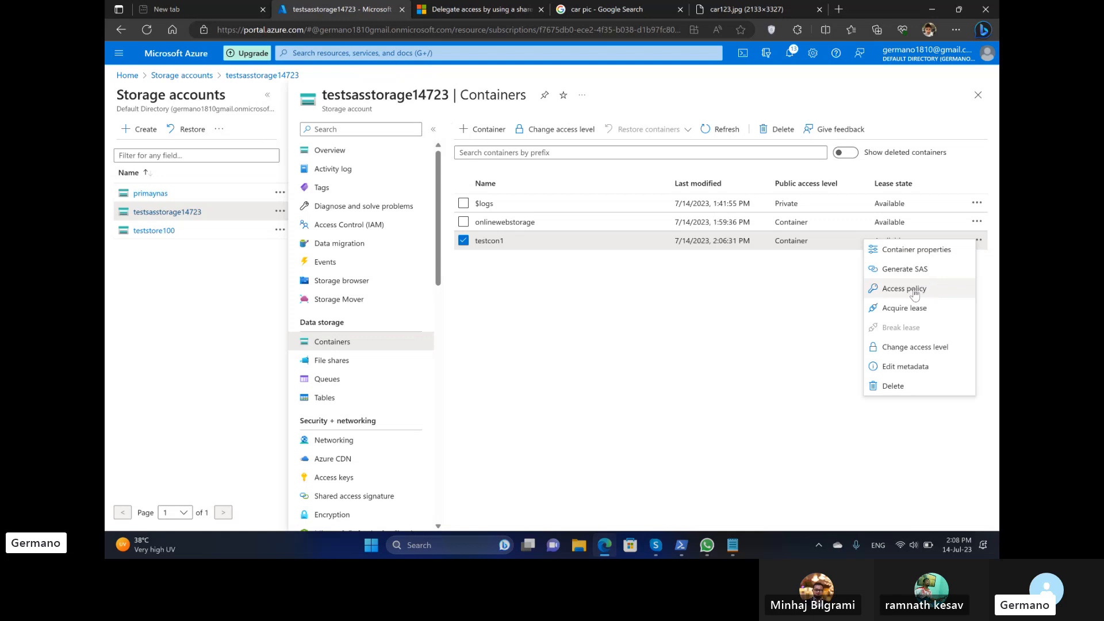
left_click(906, 290)
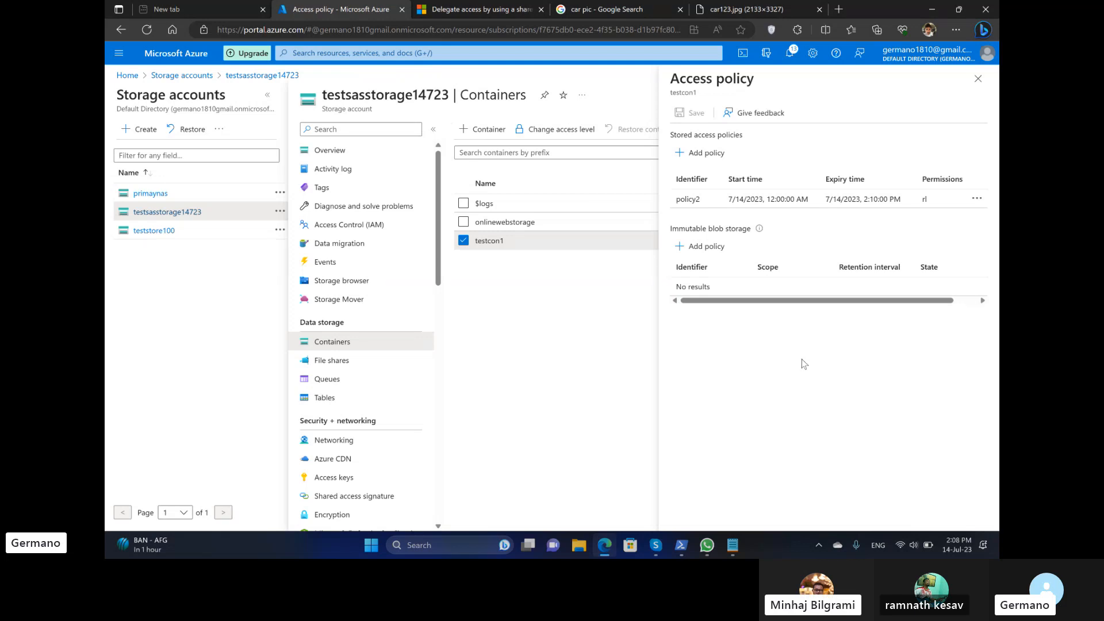
left_click(978, 79)
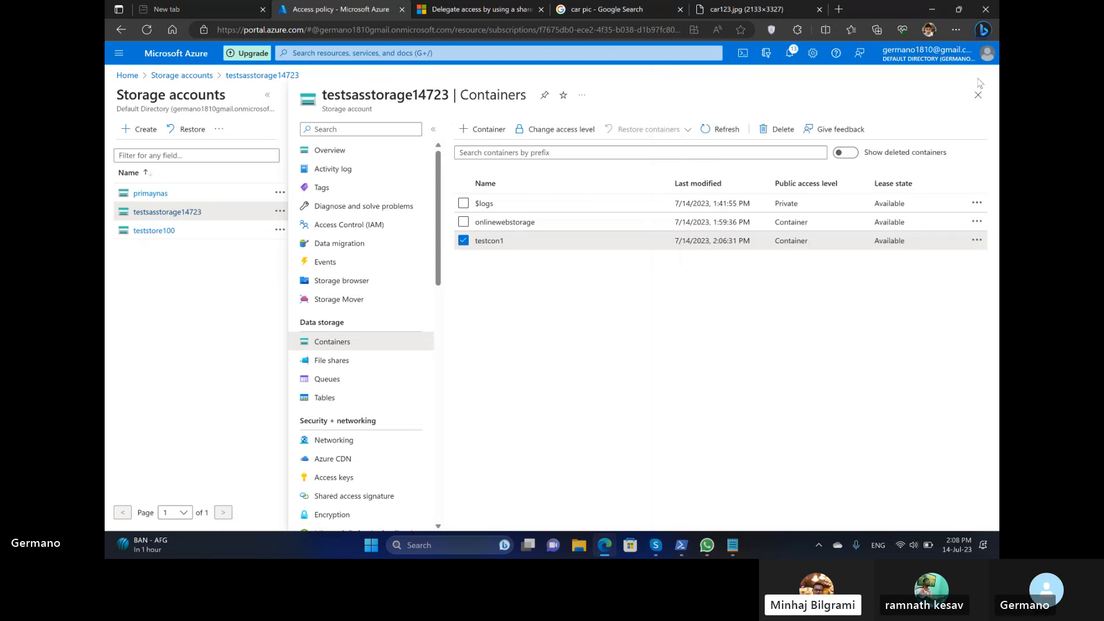
Generate a testcon1 SAS token and URL from stored policy policy2 and copy the token
left_click(978, 241)
left_click(914, 270)
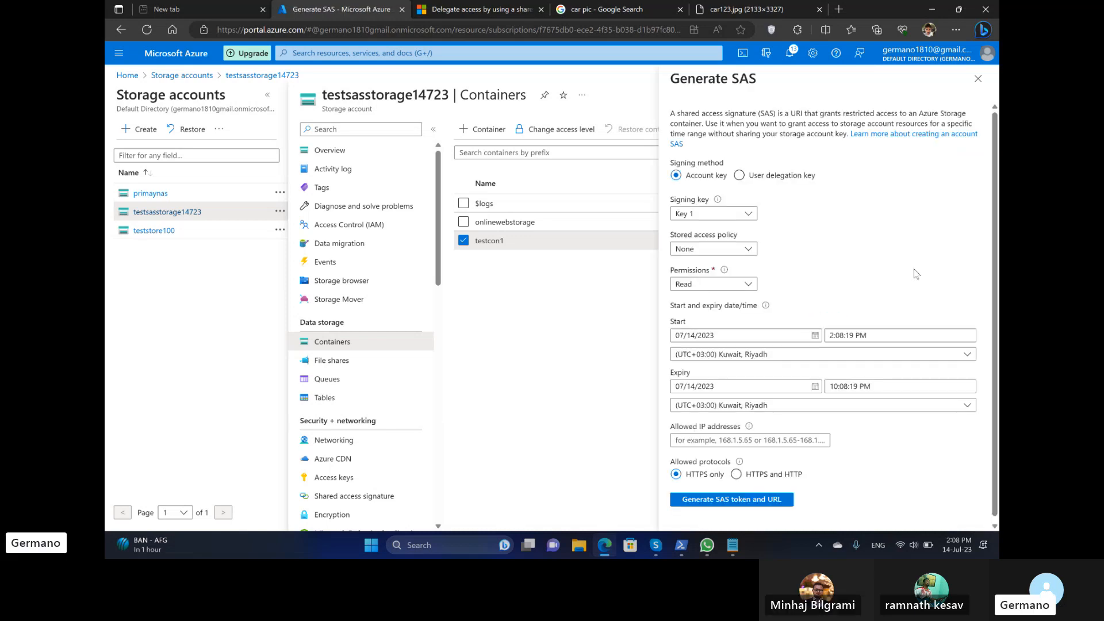
left_click(745, 254)
left_click(697, 284)
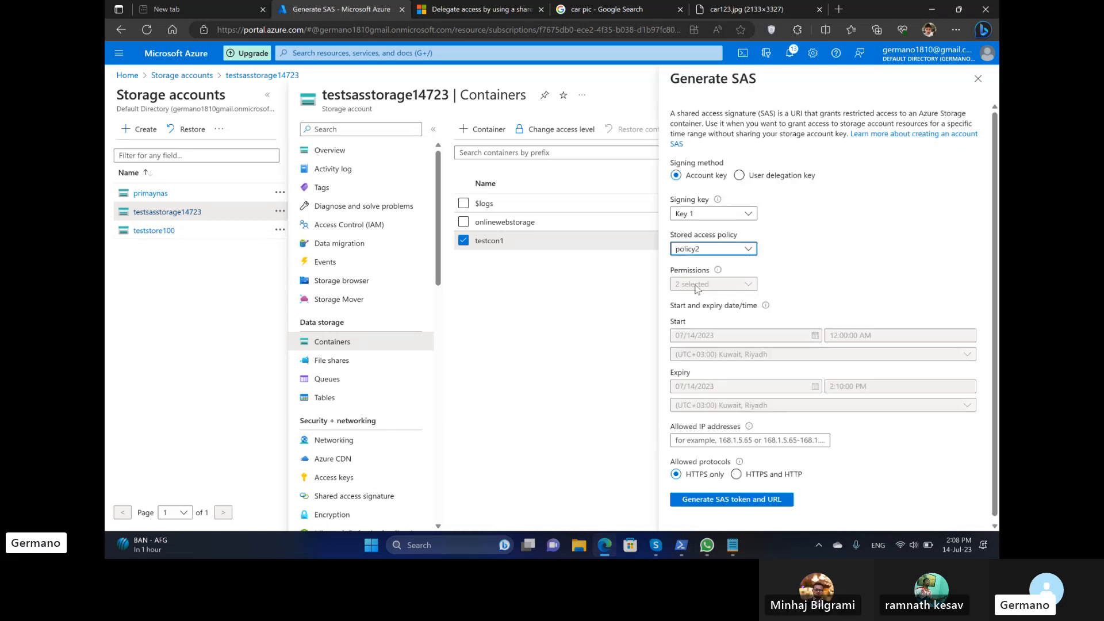
scroll(848, 274, "down", 1)
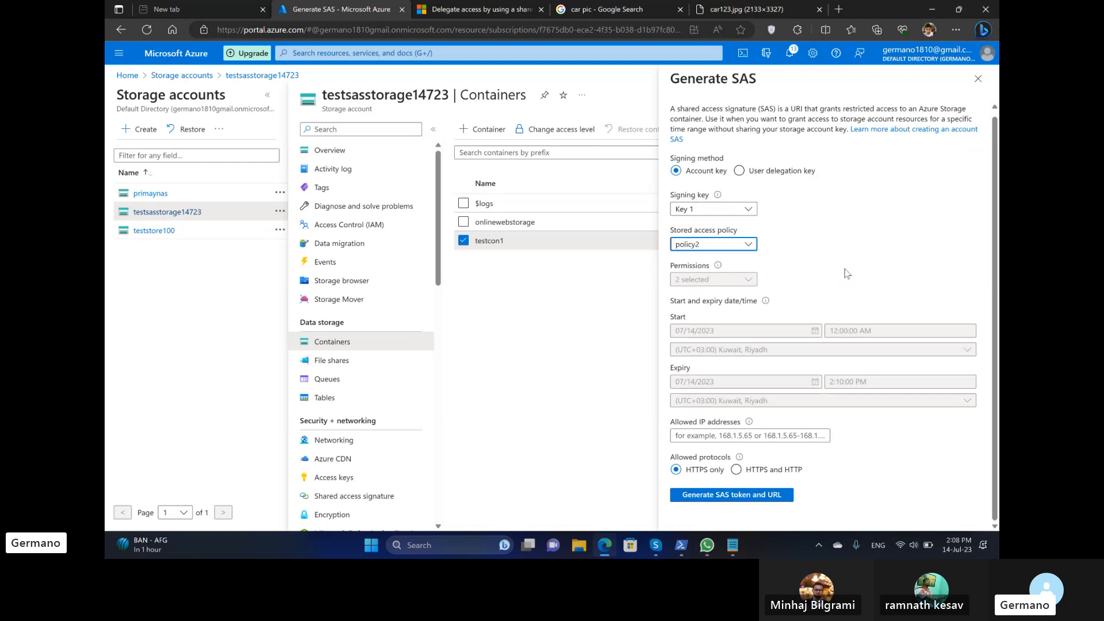
left_click(724, 496)
scroll(881, 475, "down", 1)
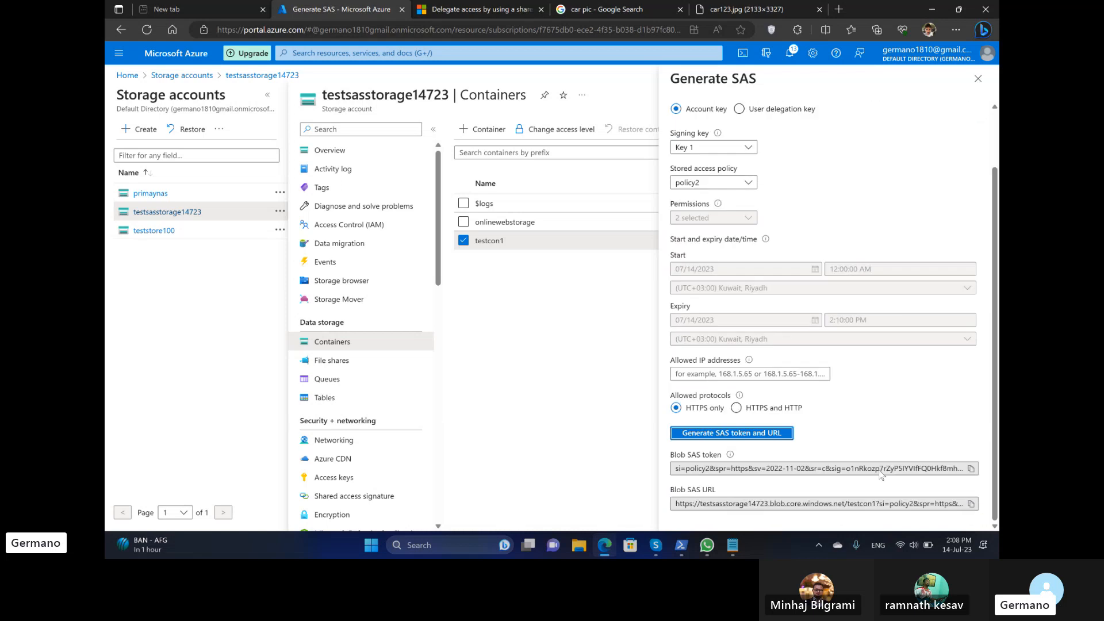
left_click(971, 468)
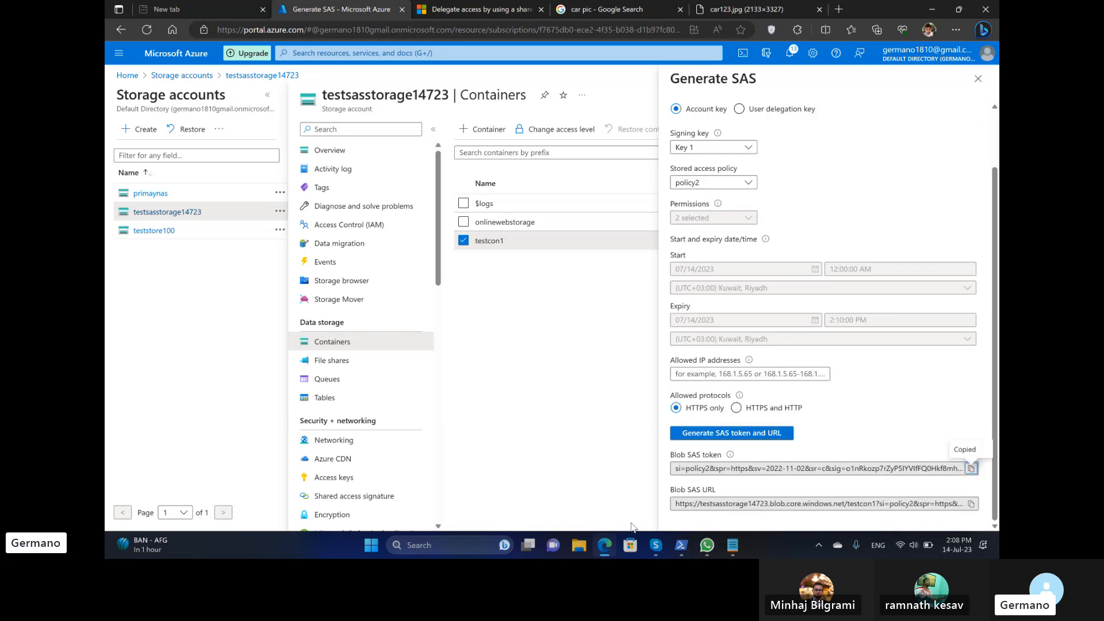
In the Token notes, paste the new policy2 SAS token under a 'Token' heading
mouse_move(733, 546)
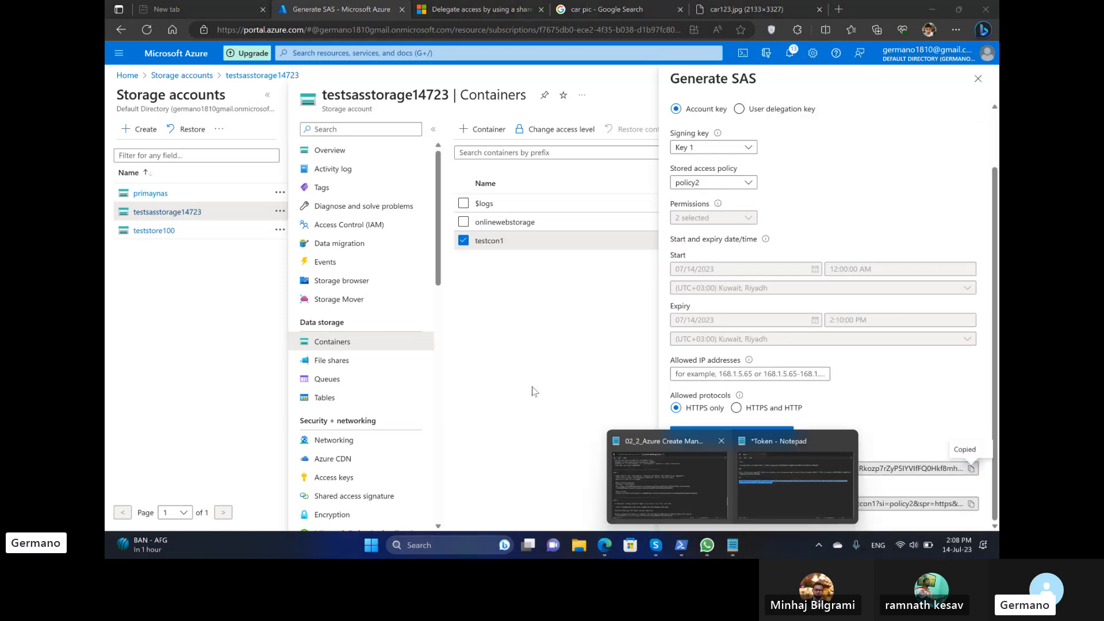
left_click(819, 502)
left_click(533, 333)
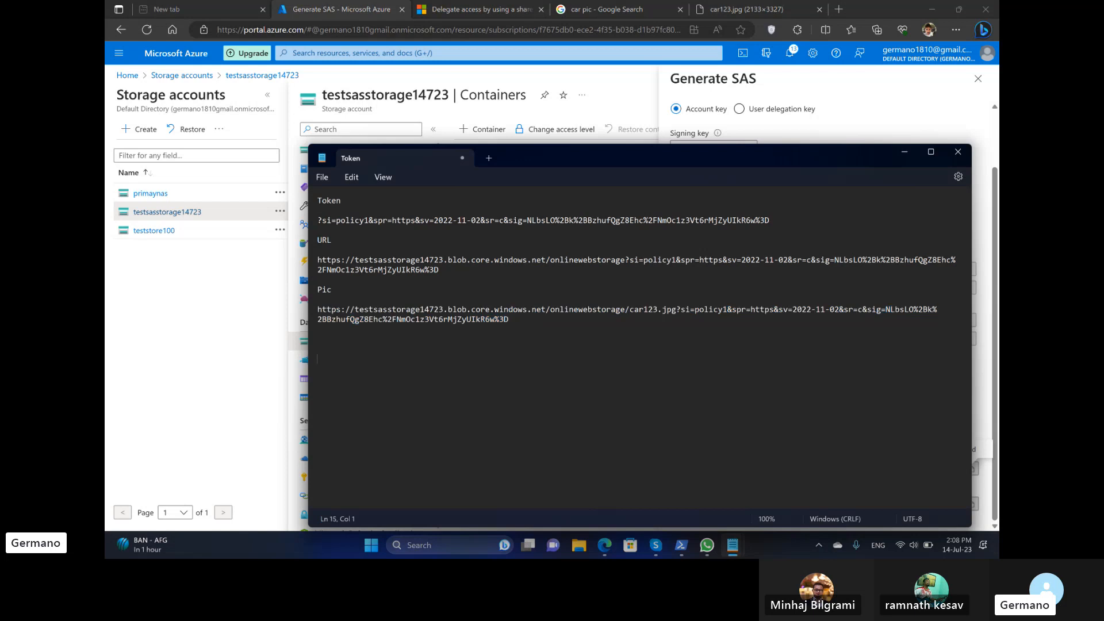
type("To")
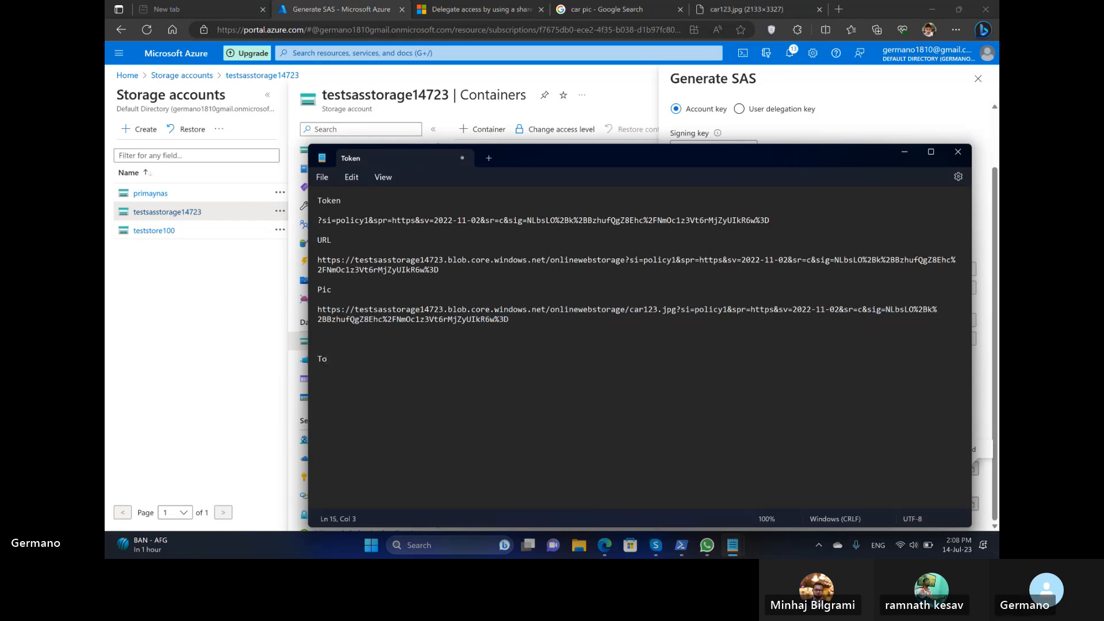
type("ken")
key("Return")
key("Return")
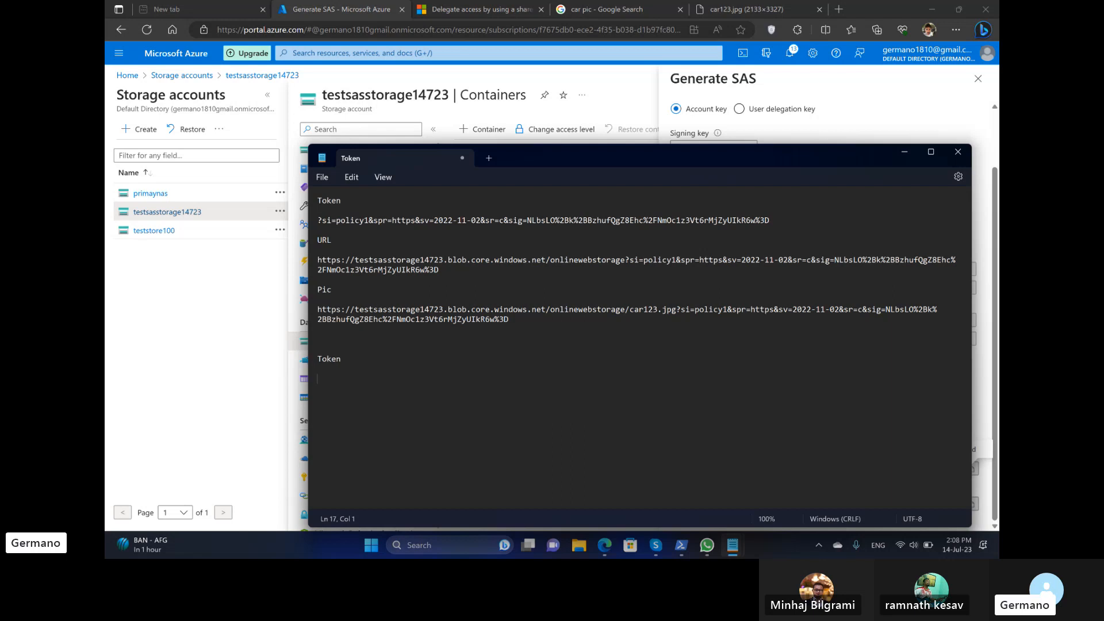
key("ctrl+v")
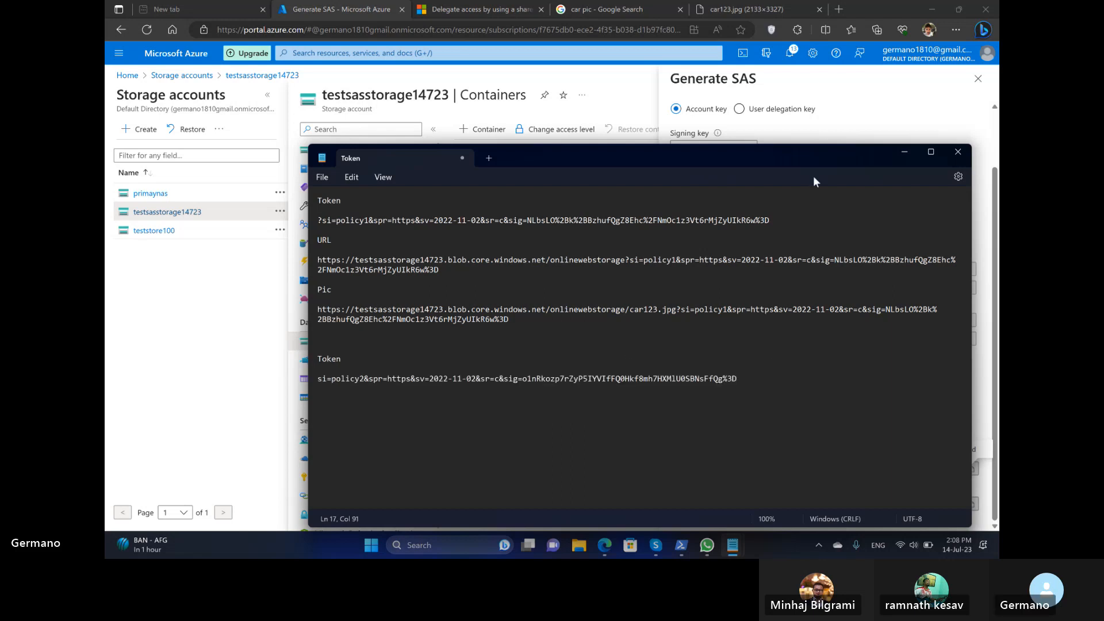
Paste the testcon1 Blob SAS URL under a 'Url' heading, then add a 'Pic' heading
left_click(841, 140)
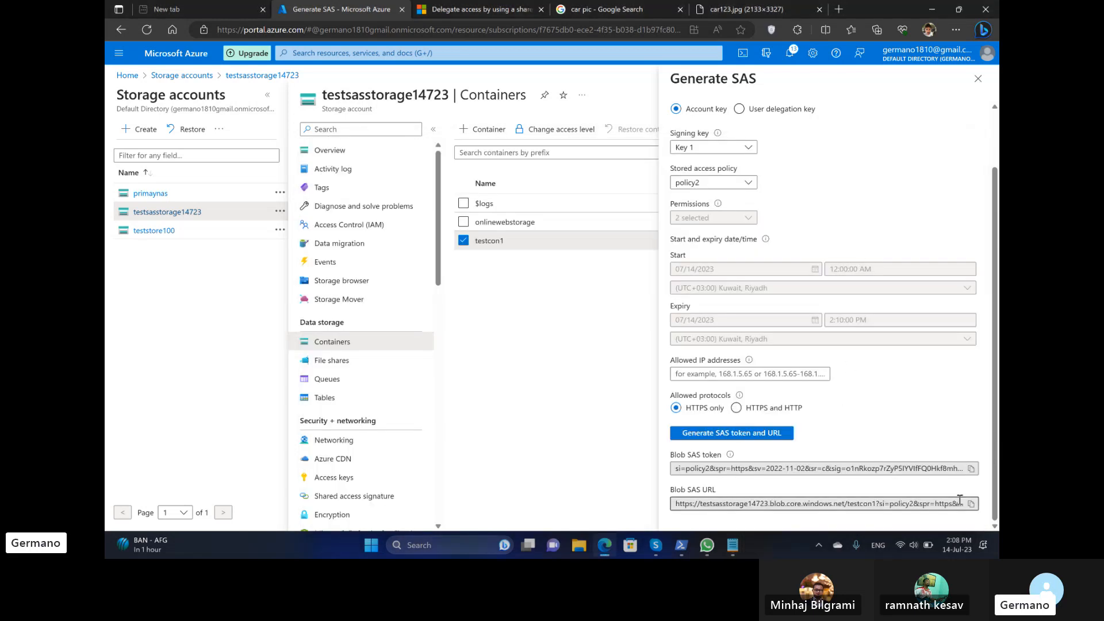
left_click(971, 504)
mouse_move(733, 544)
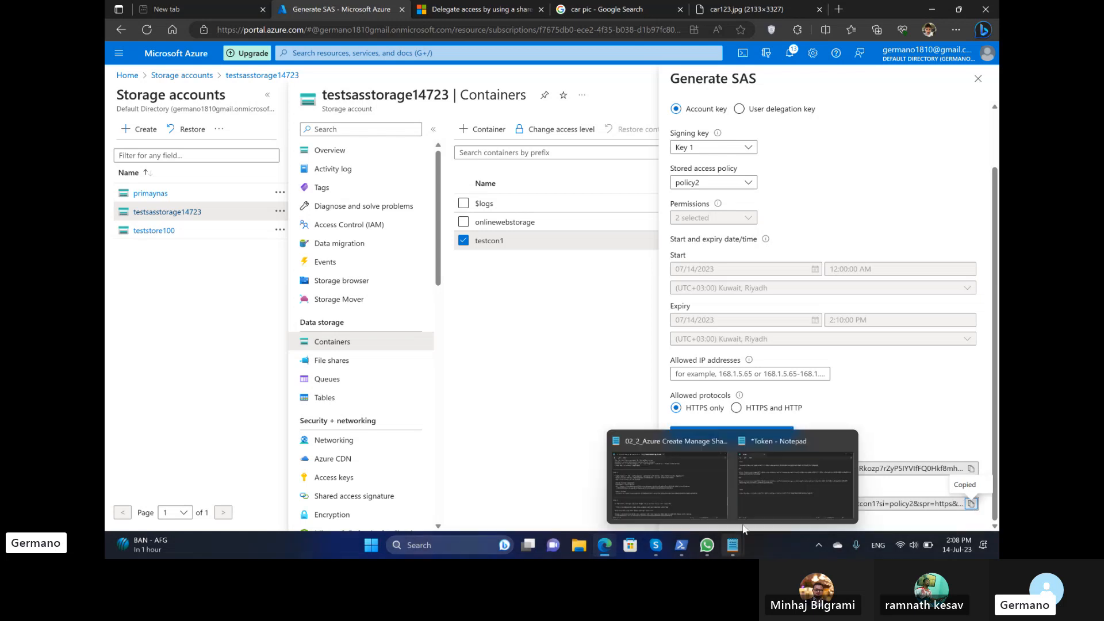
left_click(796, 486)
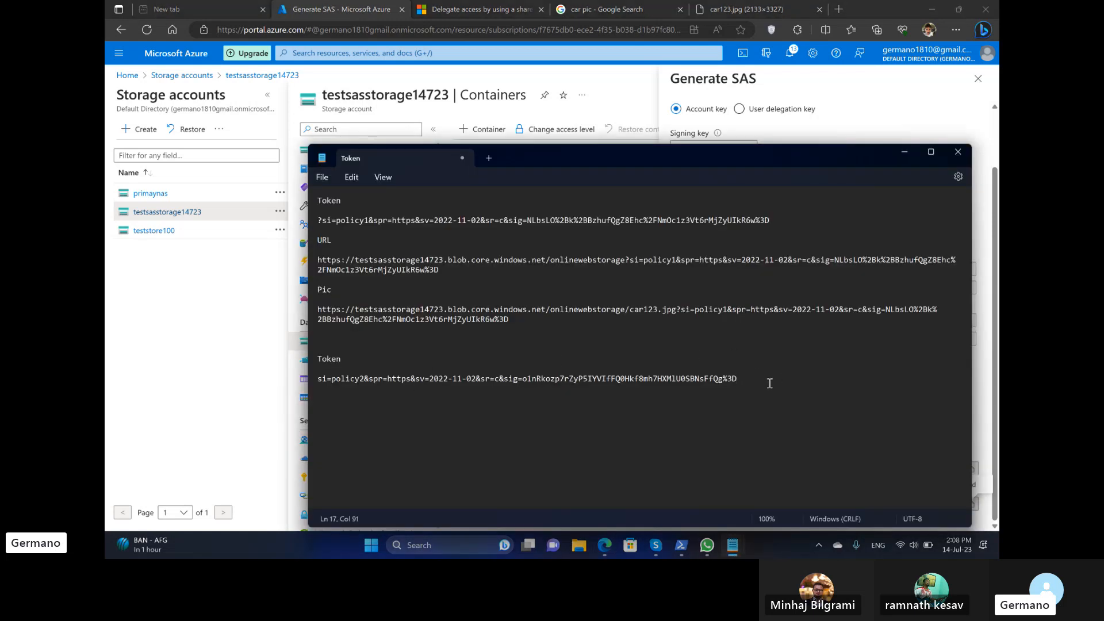
type("Url")
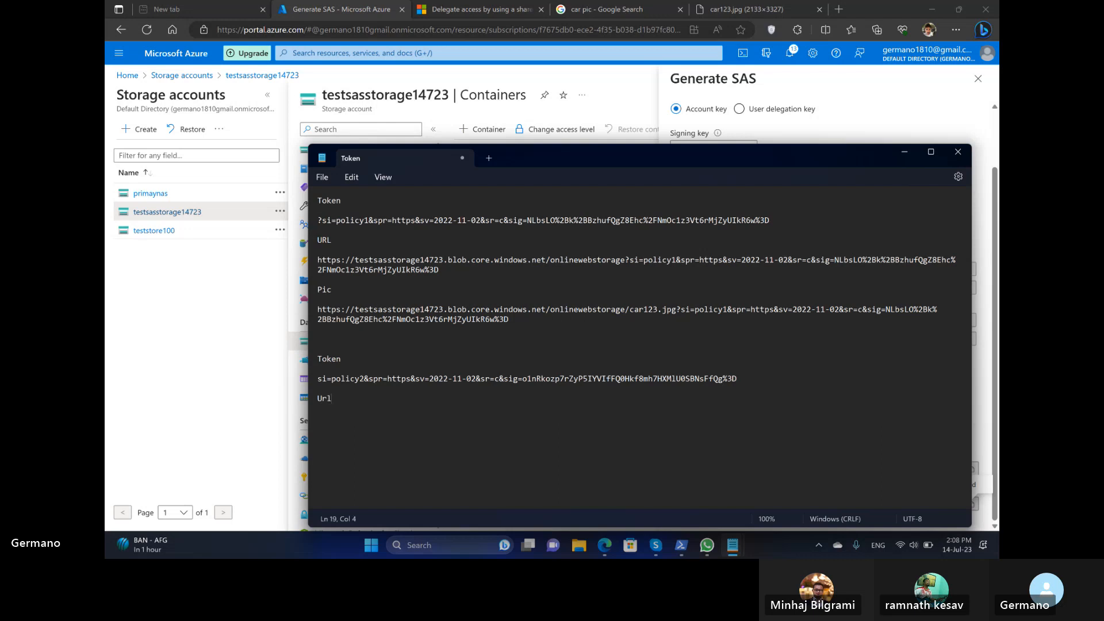
key("Return")
key("Return")
key("ctrl+v")
key("Return")
key("Return")
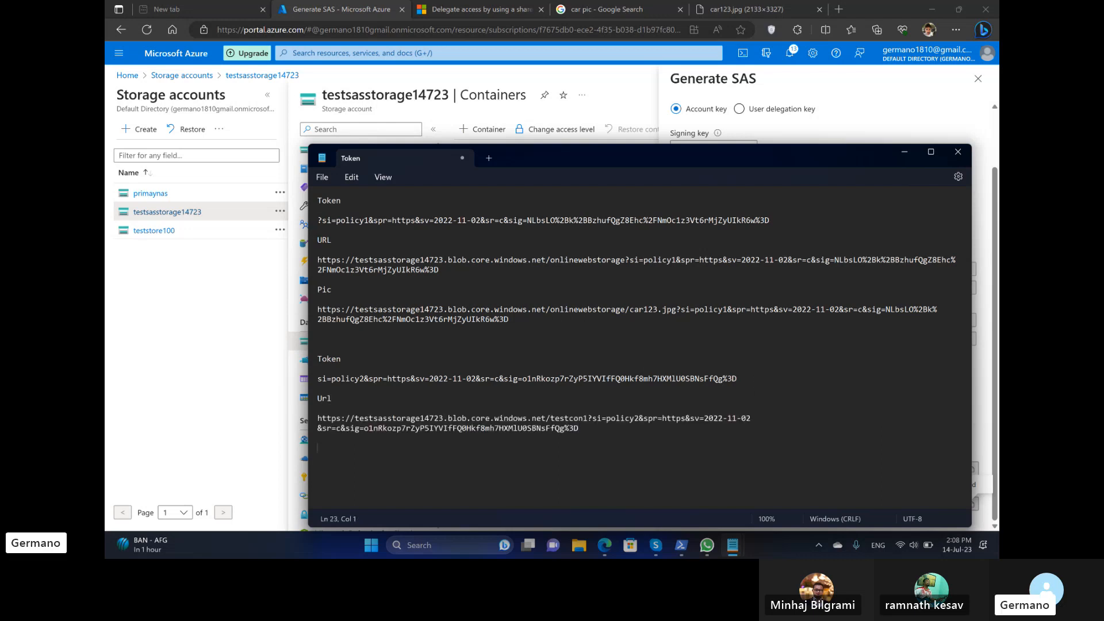
type("Pic")
key("Return")
key("Return")
left_click(669, 93)
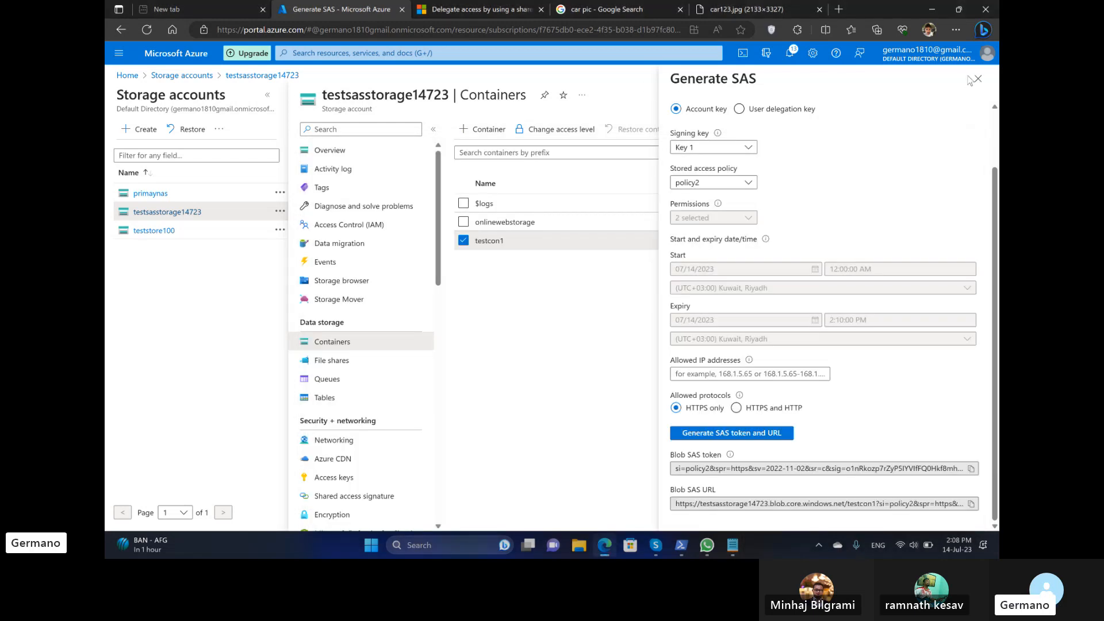
Copy the car456.jpg blob URL from testcon1 and bring the Token notes forward
left_click(978, 81)
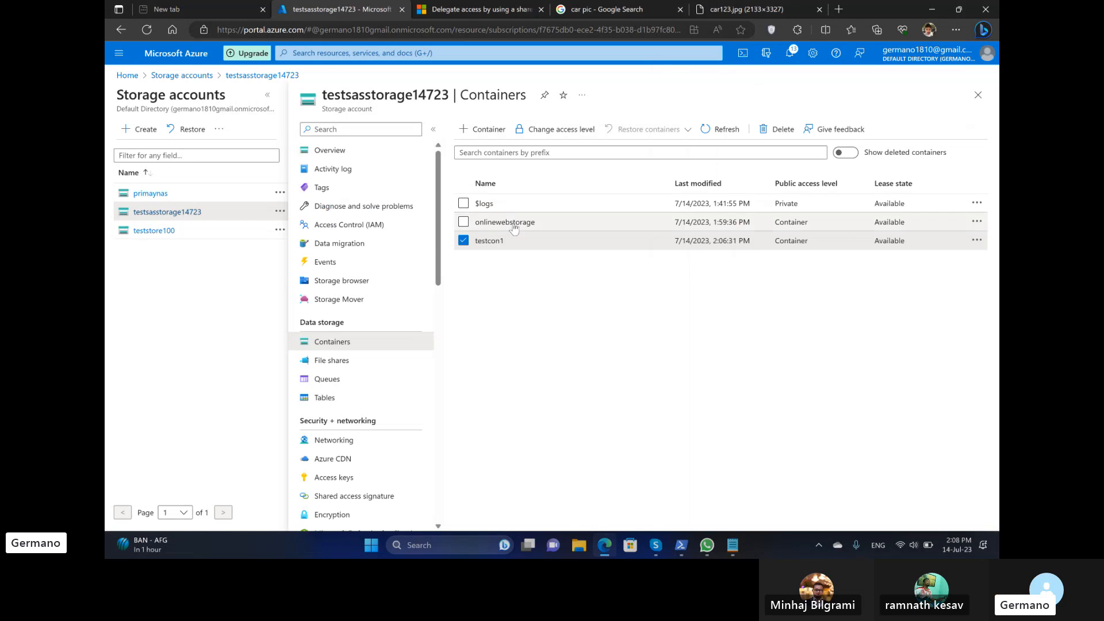
left_click(497, 241)
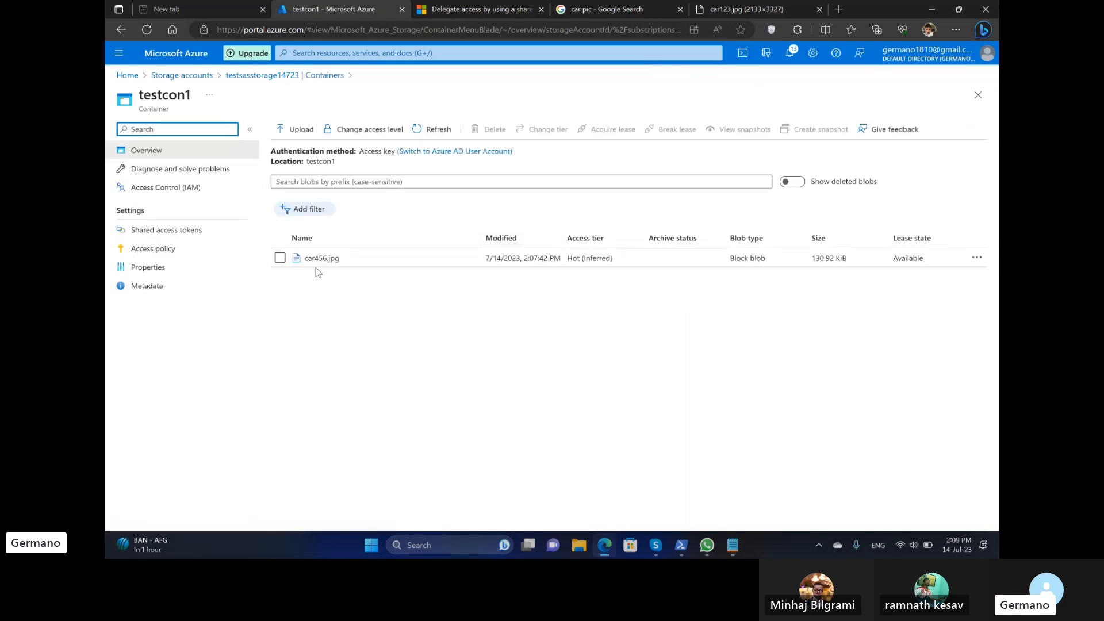
left_click(321, 281)
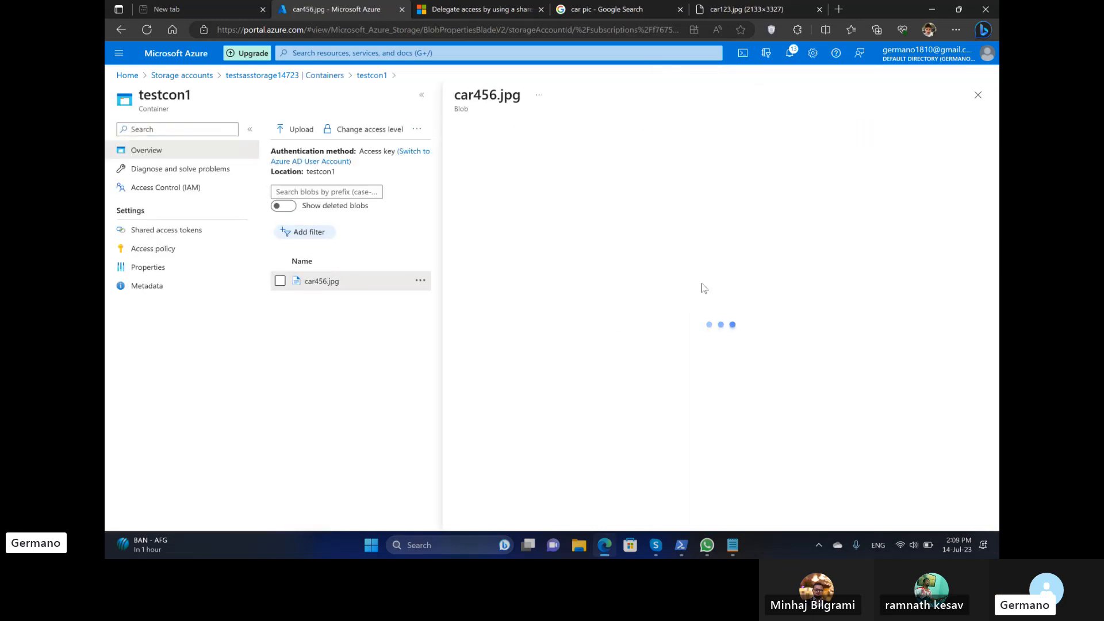
left_click(703, 199)
mouse_move(732, 546)
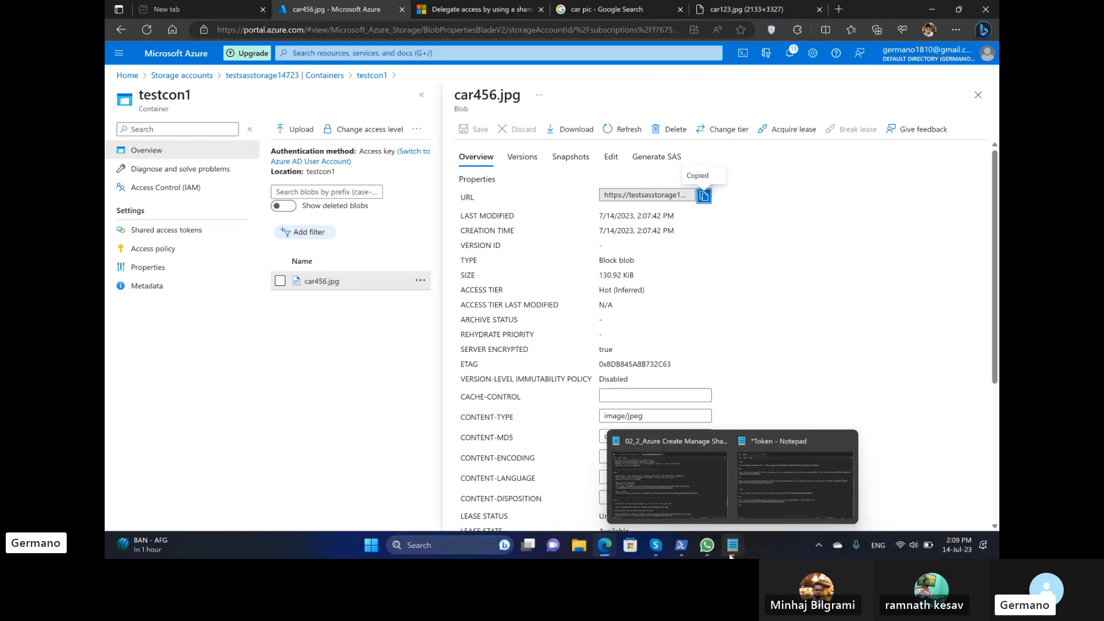
left_click(772, 484)
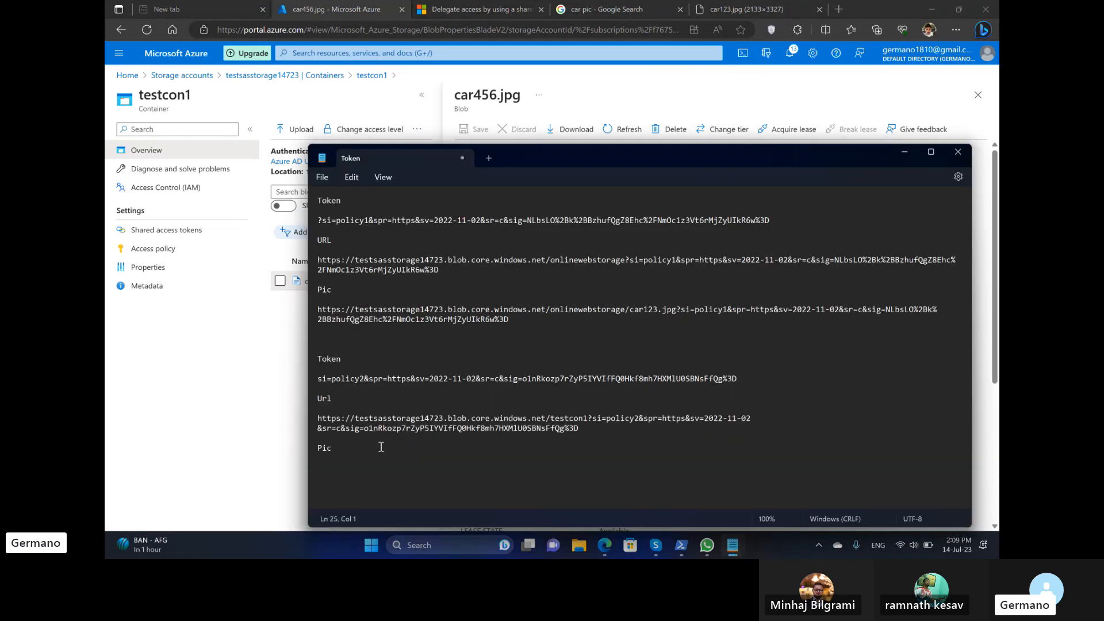
Under Pic, build the car456.jpg URL plus '?' and the policy2 token, then select it
key("ctrl+v")
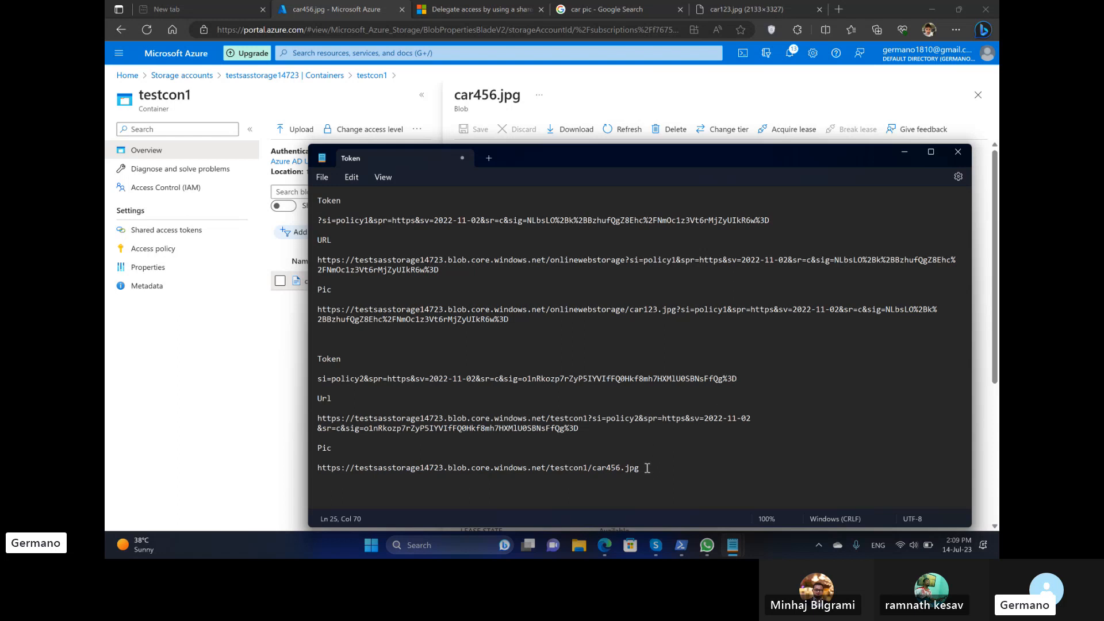
left_click_drag(741, 380, 322, 382)
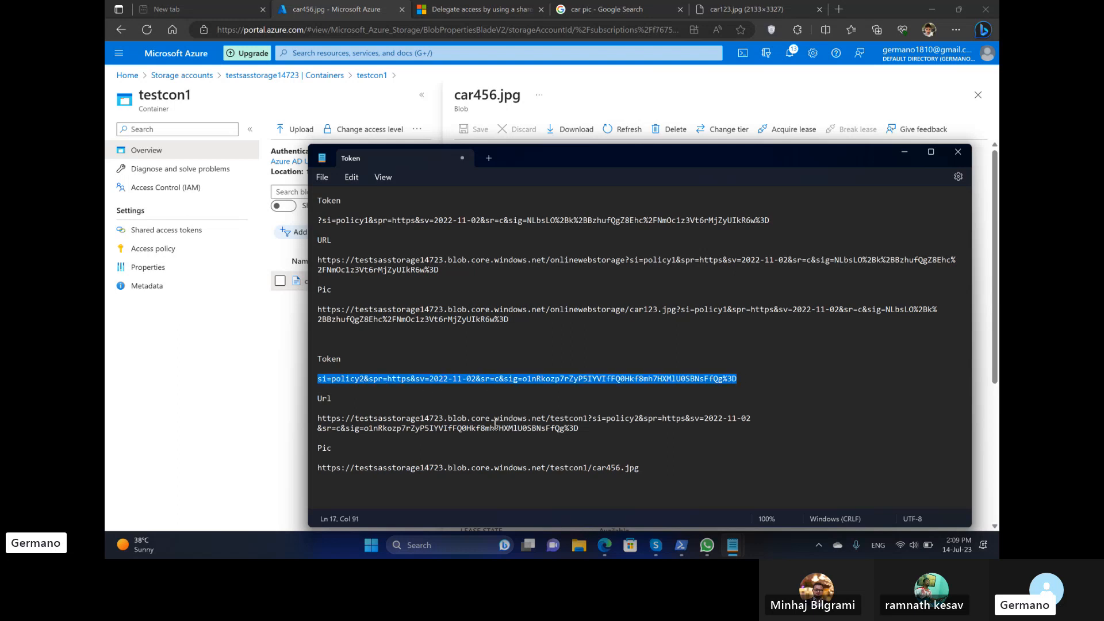
left_click(656, 468)
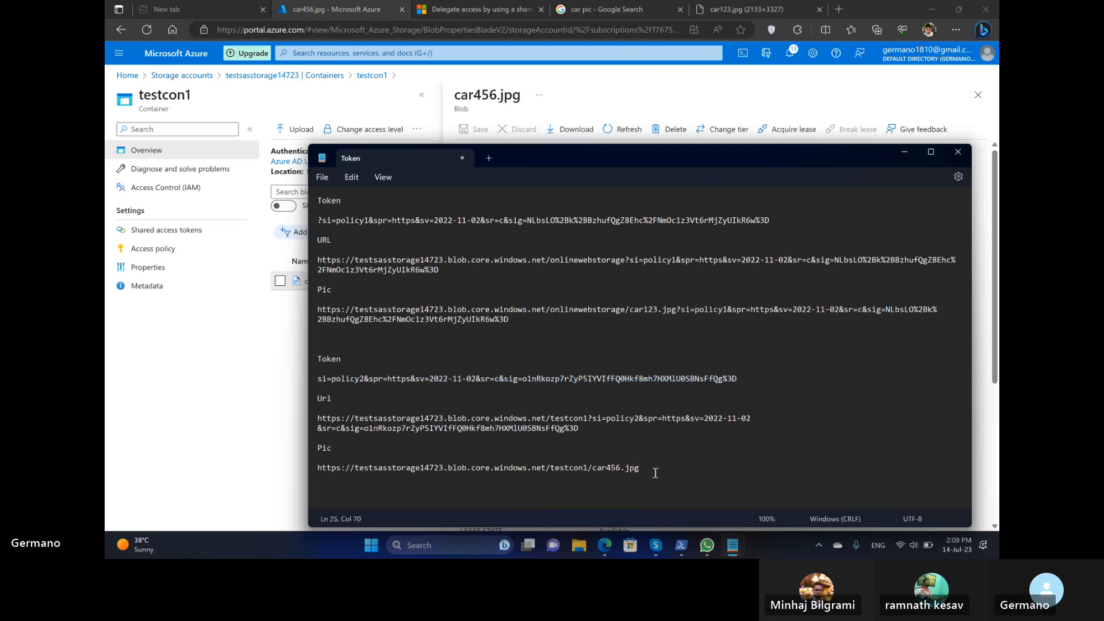
type("?")
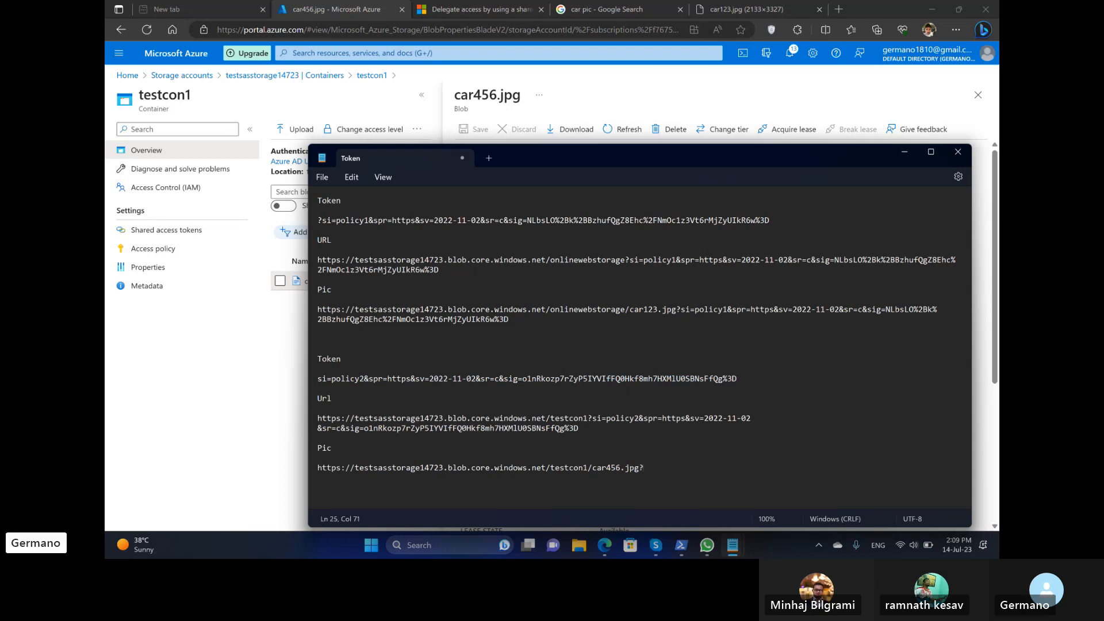
key("ctrl+v")
left_click_drag(590, 477, 320, 472)
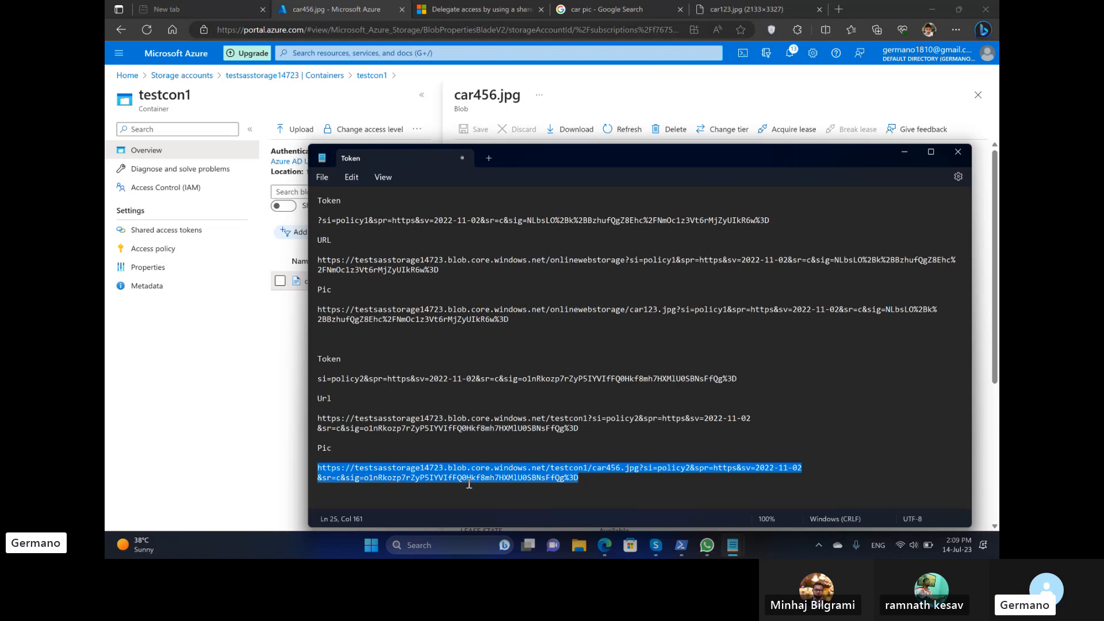
Load the car456.jpg policy2 SAS URL in a new Edge tab to show the yellow car
left_click(838, 9)
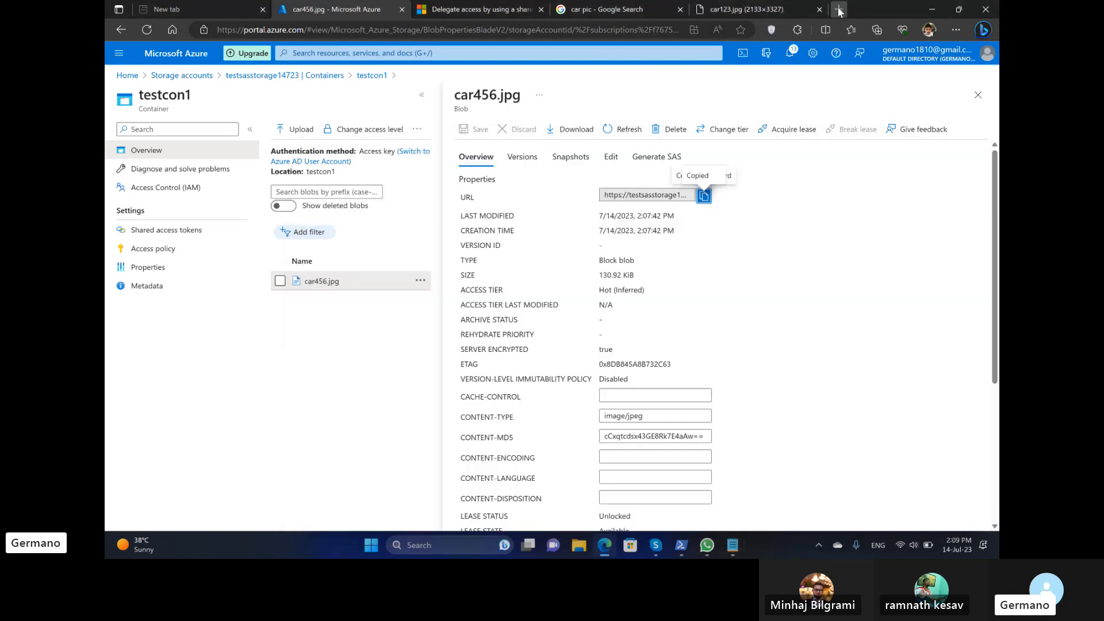
left_click(638, 27)
key("ctrl+v")
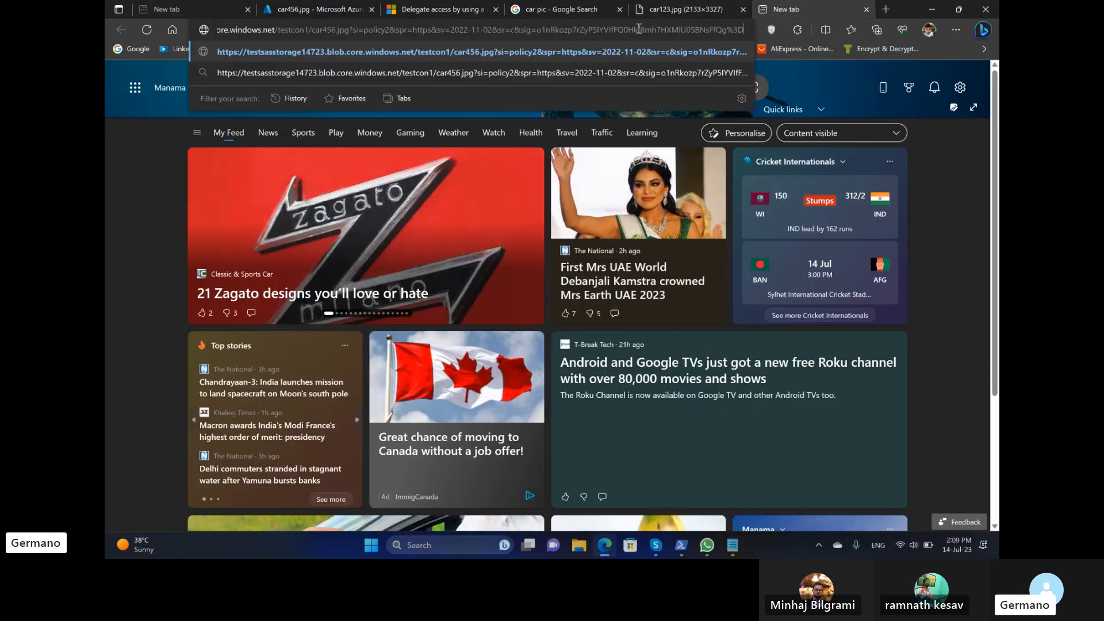
key("Return")
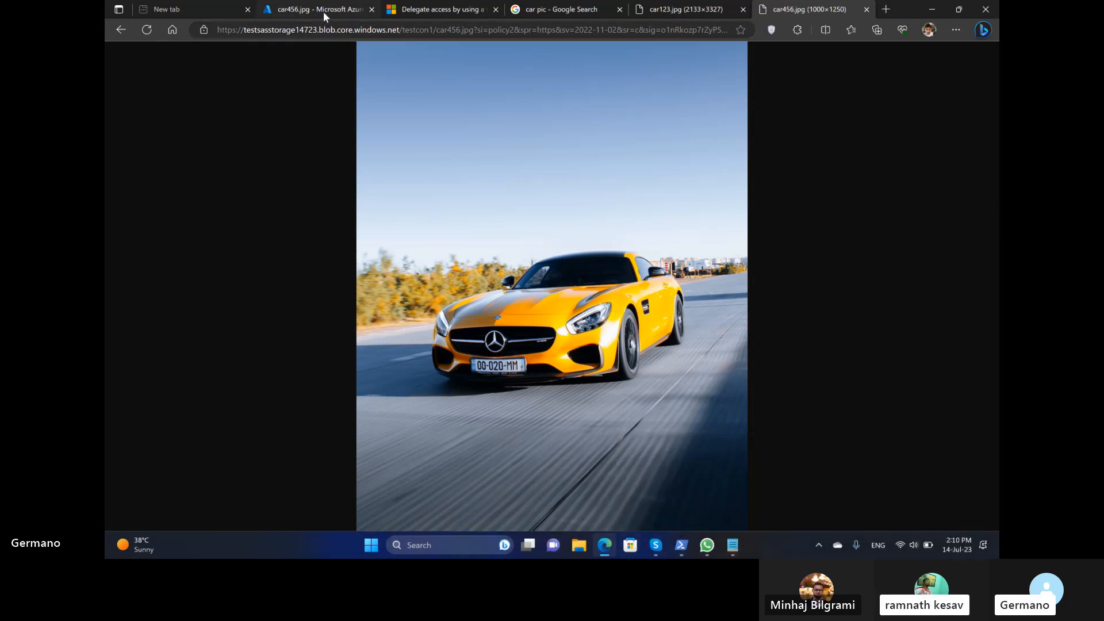
Back in the portal, close the car456.jpg blob pane and go up to the Containers list
left_click(417, 13)
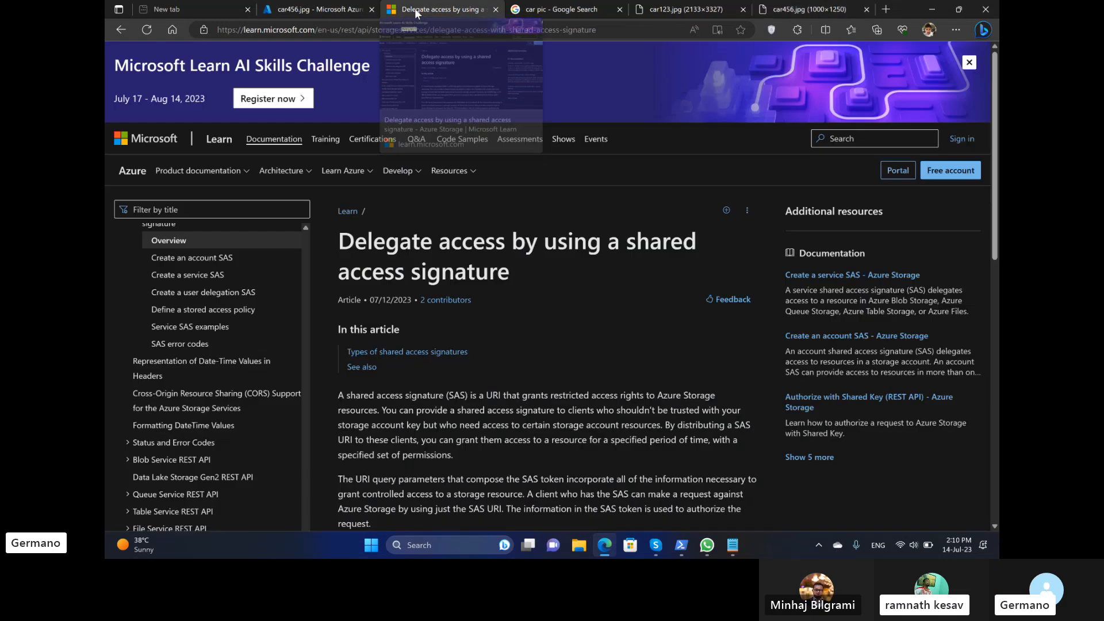
left_click(323, 9)
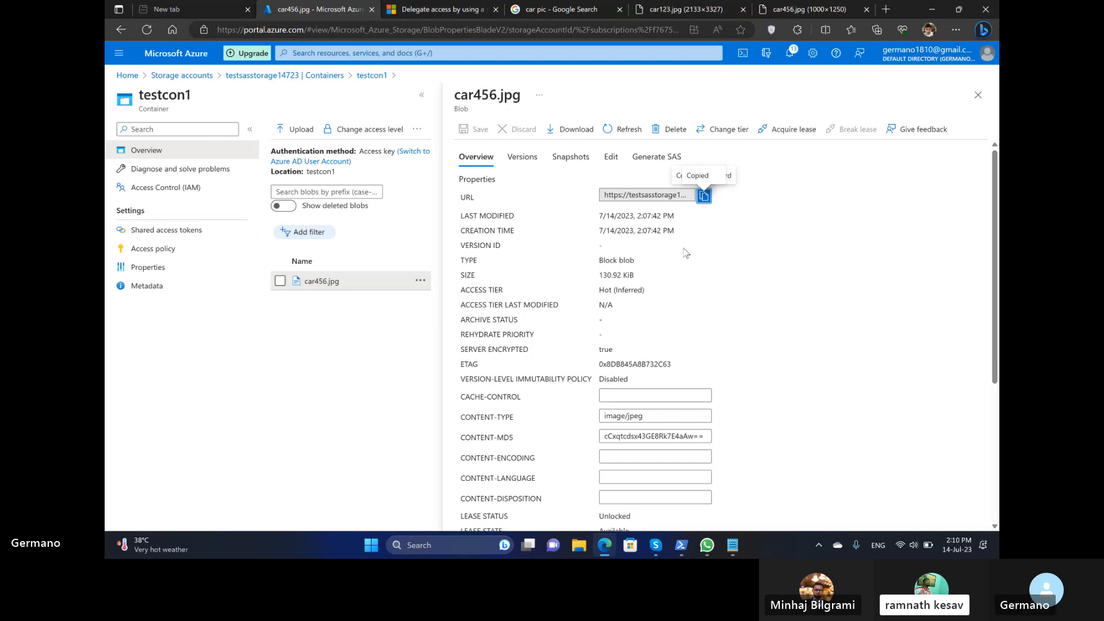
left_click(978, 94)
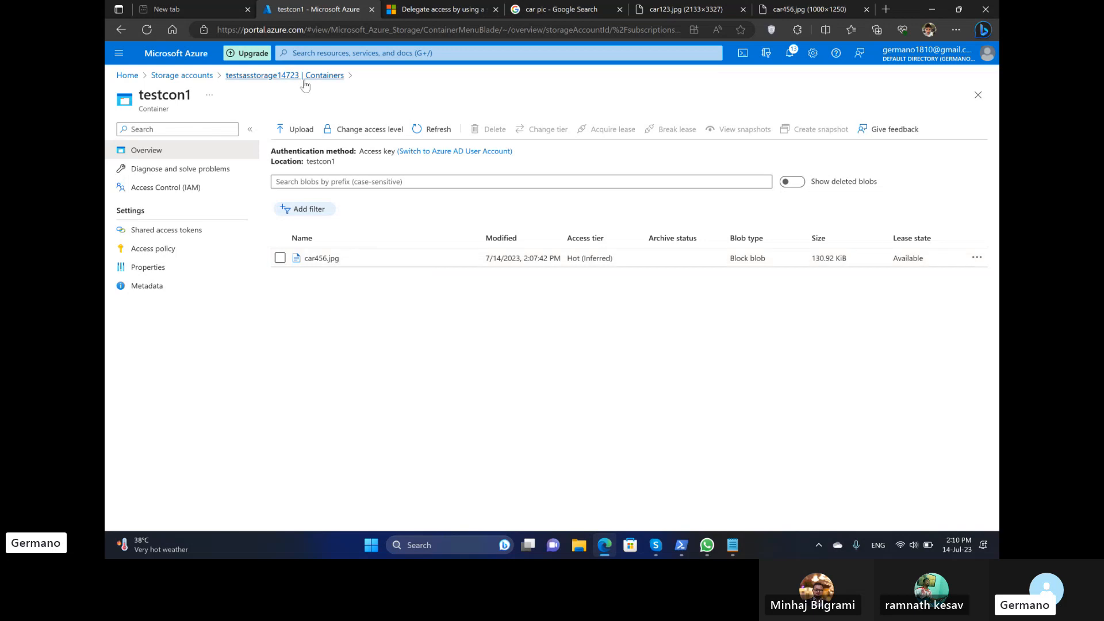
left_click(331, 80)
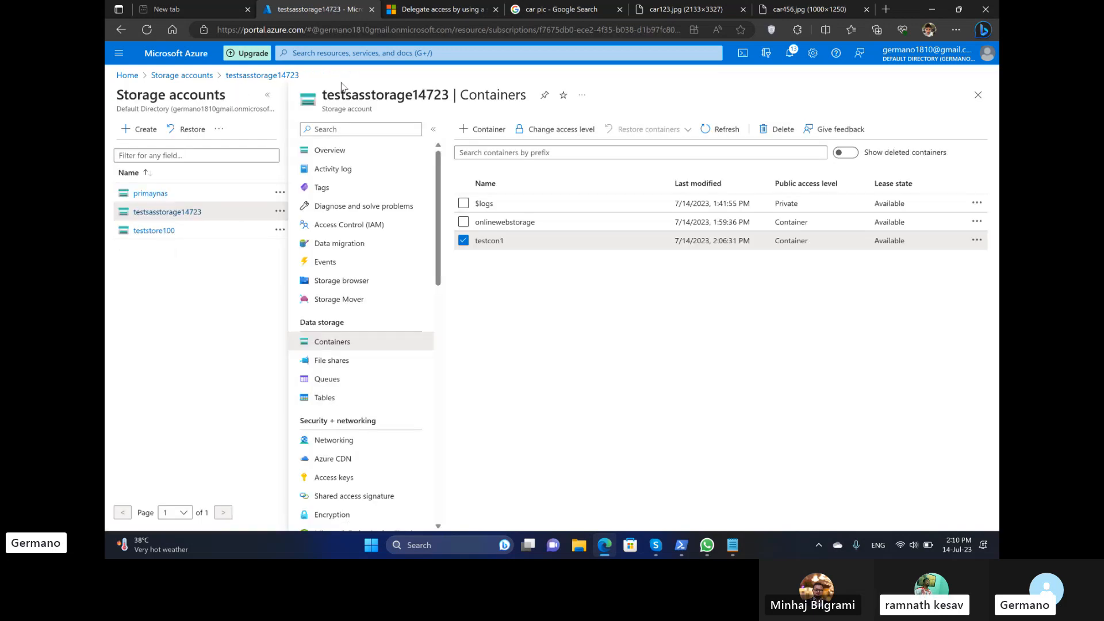
Review testcon1's properties, with its lease unlocked and available, then return to Containers
left_click(976, 243)
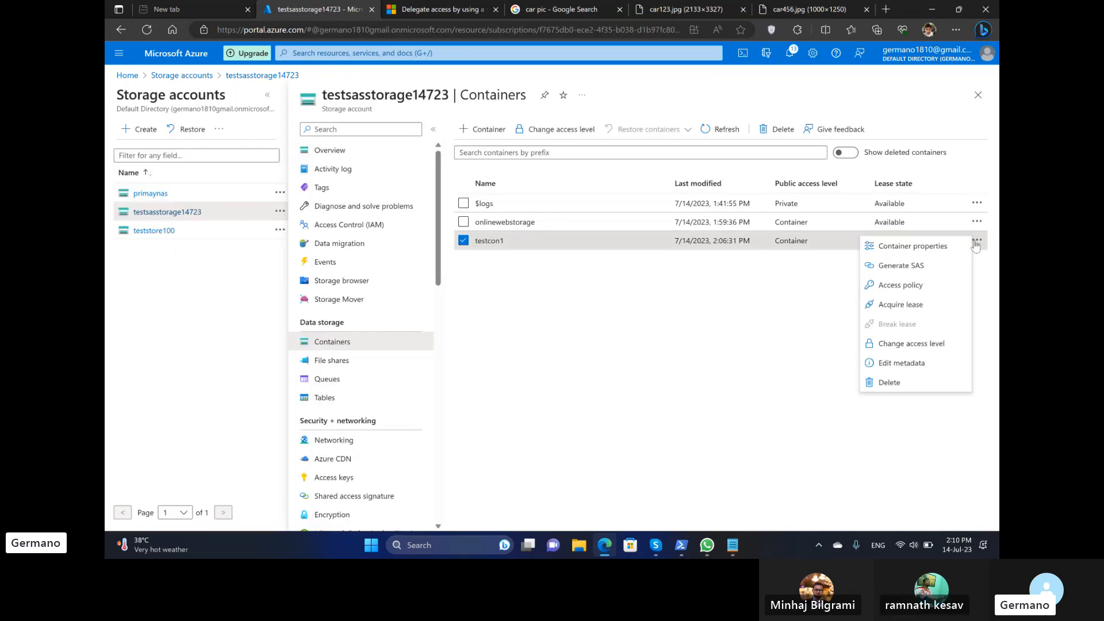
left_click(924, 250)
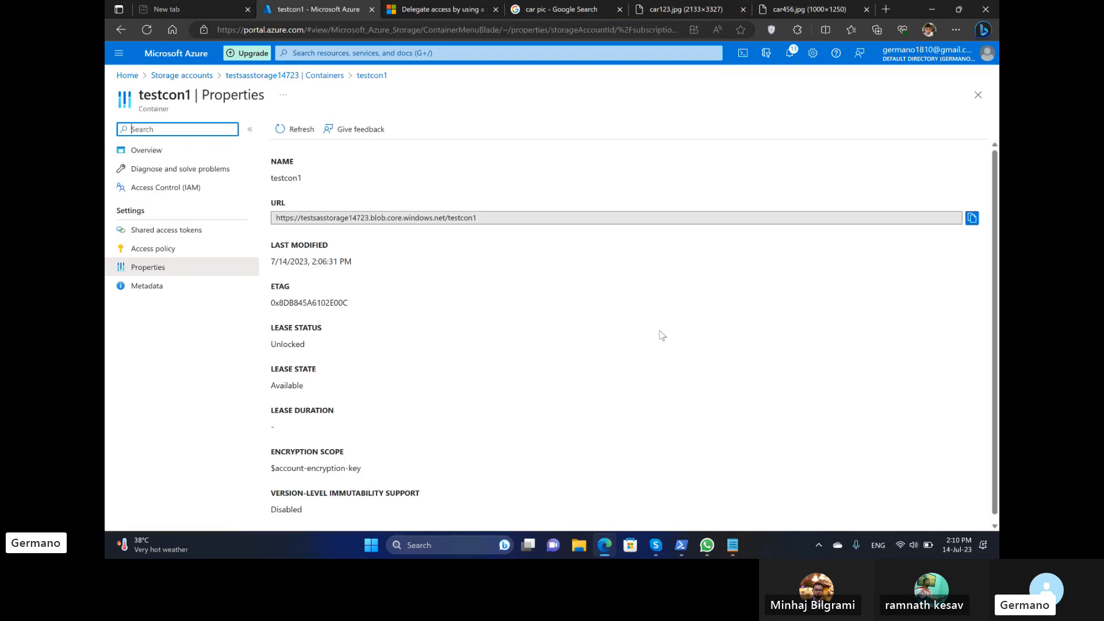
scroll(472, 371, "down", 1)
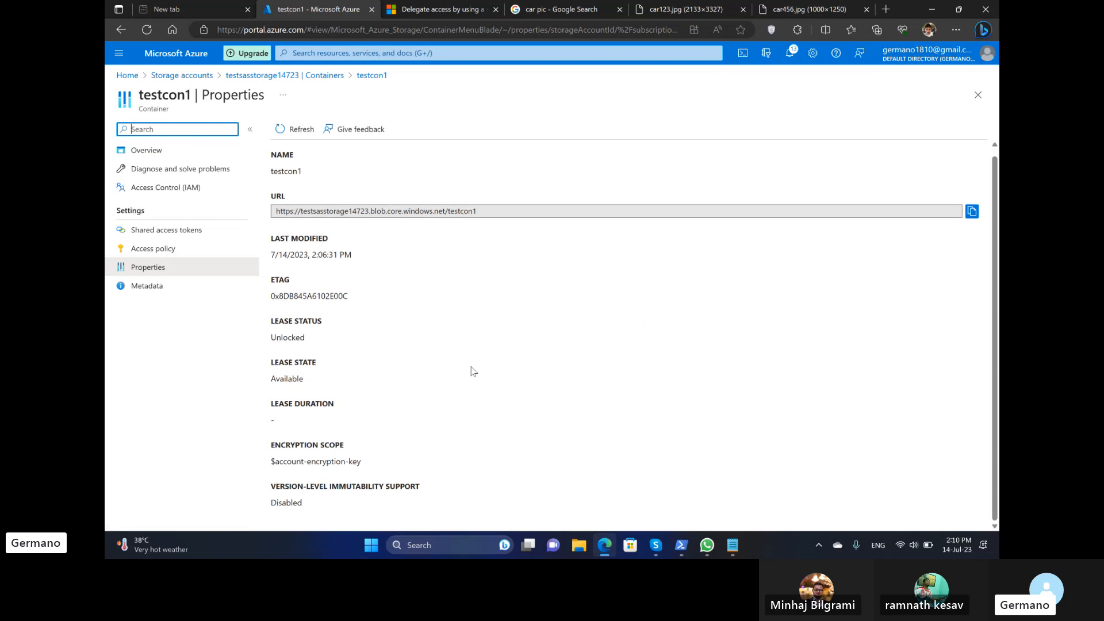
scroll(473, 371, "up", 1)
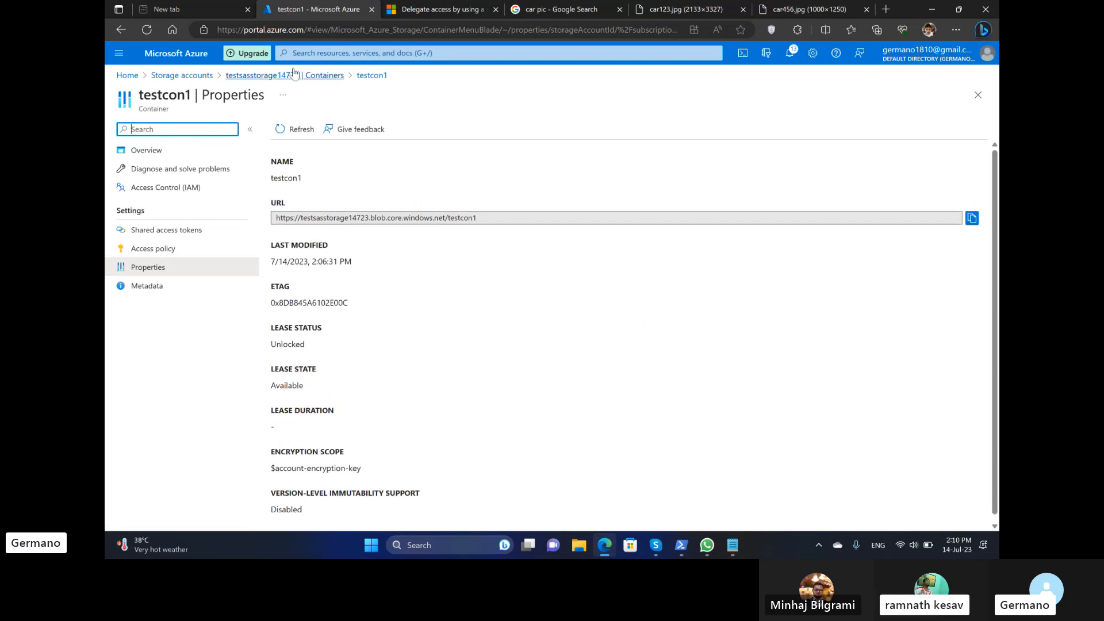
left_click(326, 77)
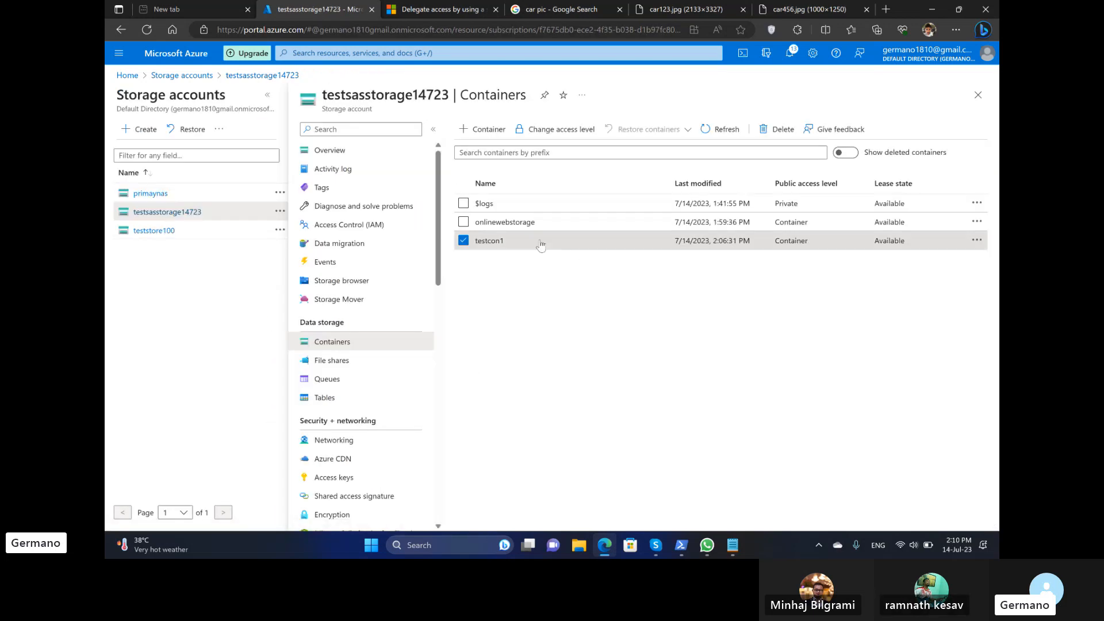
Confirm testcon1's policy2 expires 7/14/2023 at 2:10 PM, then go back to the car456.jpg tab
left_click(977, 241)
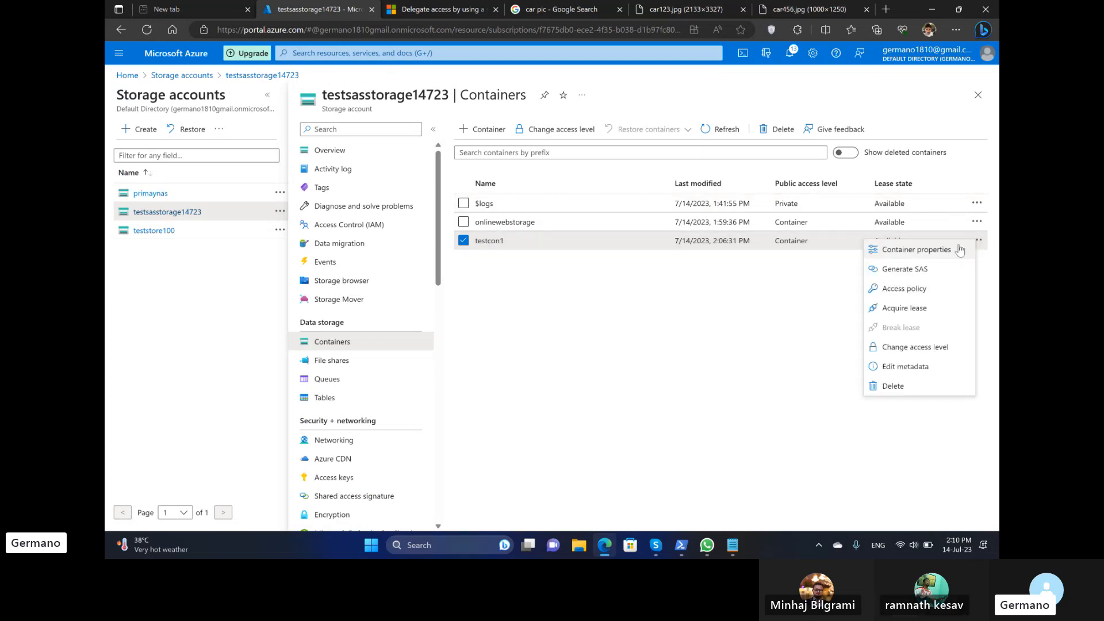
left_click(917, 294)
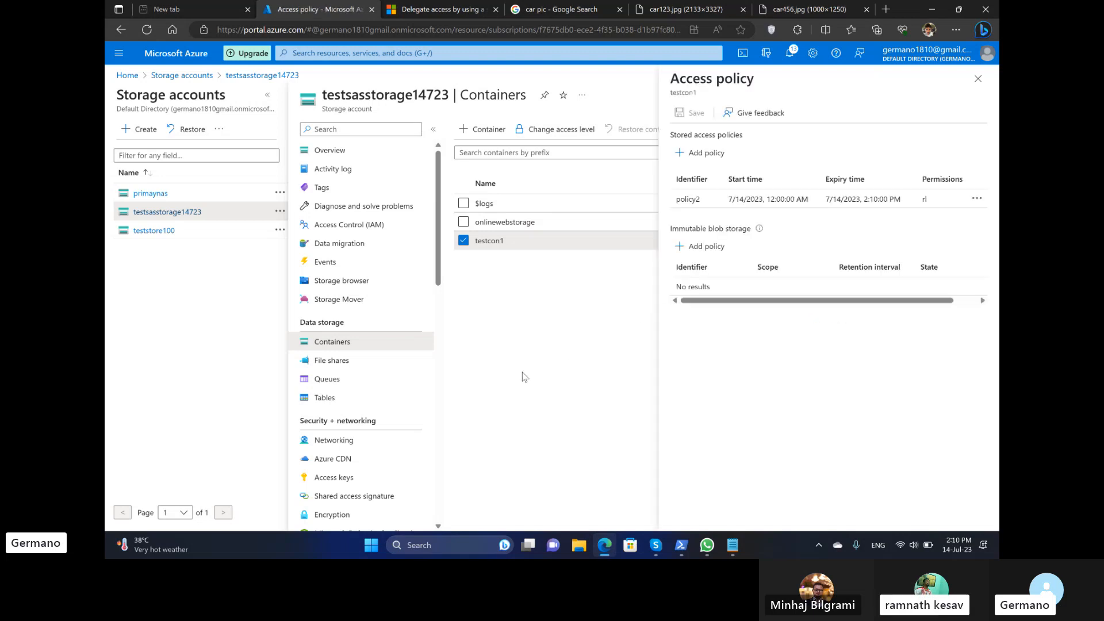
left_click(978, 79)
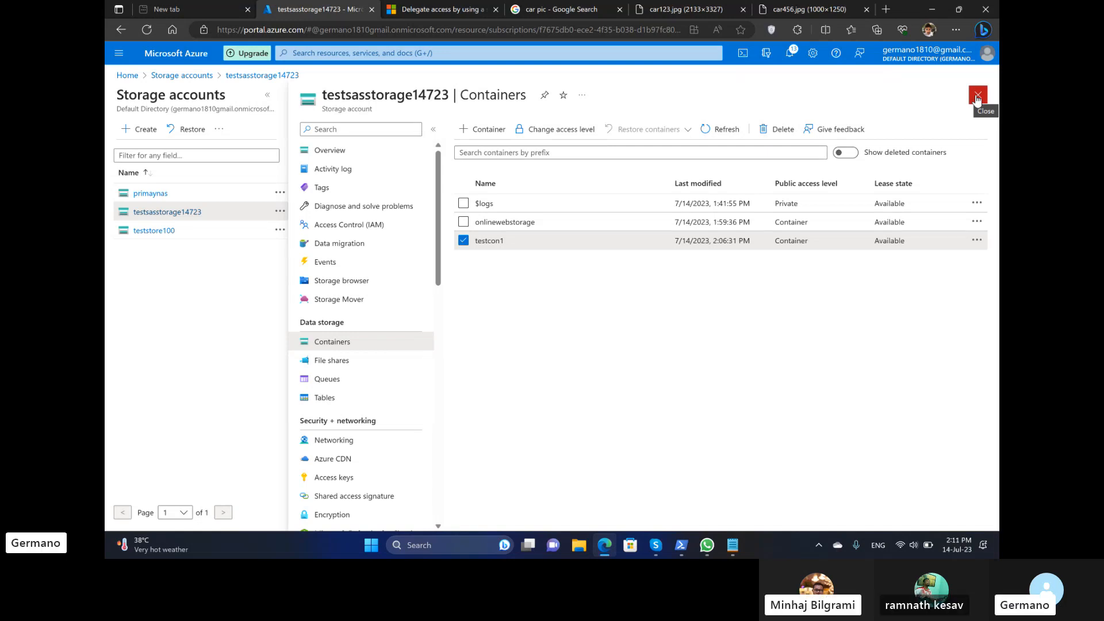
left_click(811, 9)
Reload car456.jpg to get AuthenticationFailed: the signature expired at 11:10:00 GMT
key("F5")
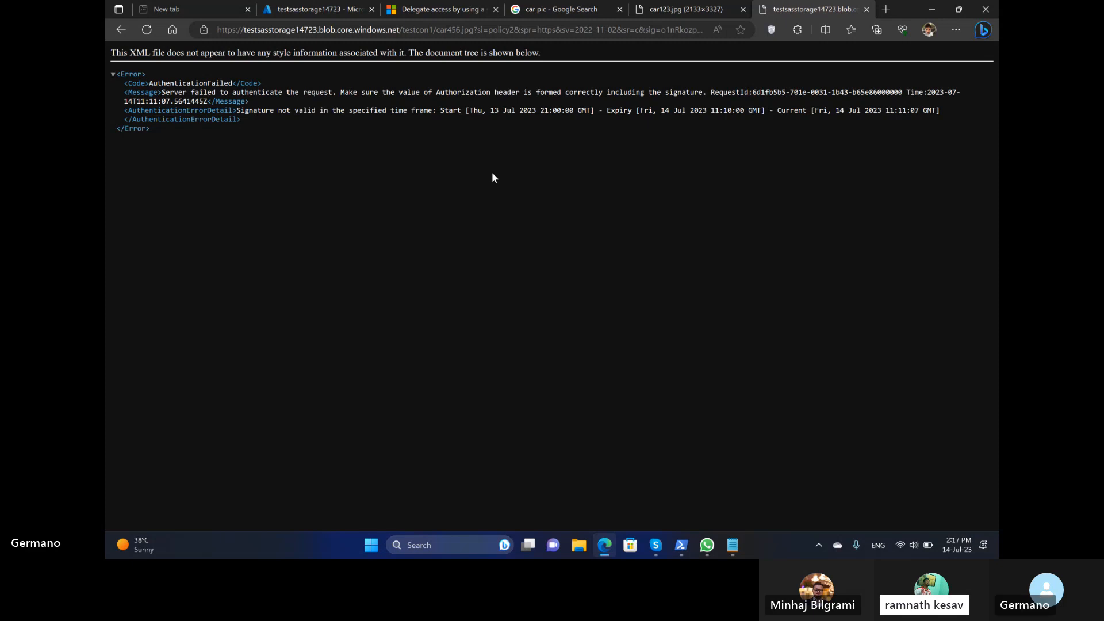
Bring up the previews of the open Skype windows from the taskbar
left_click(655, 545)
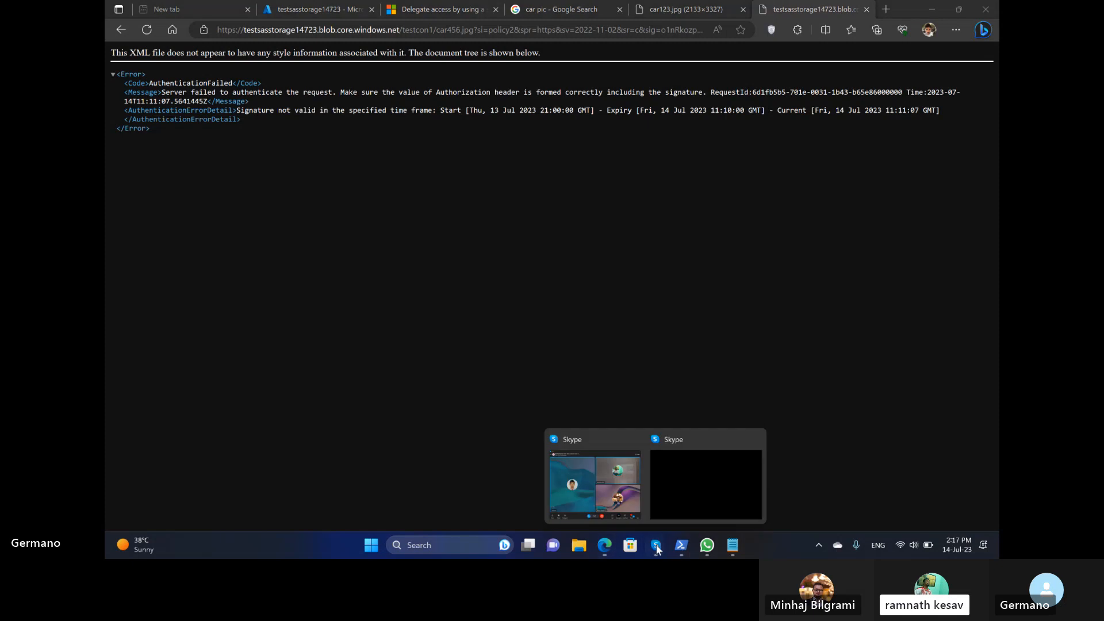